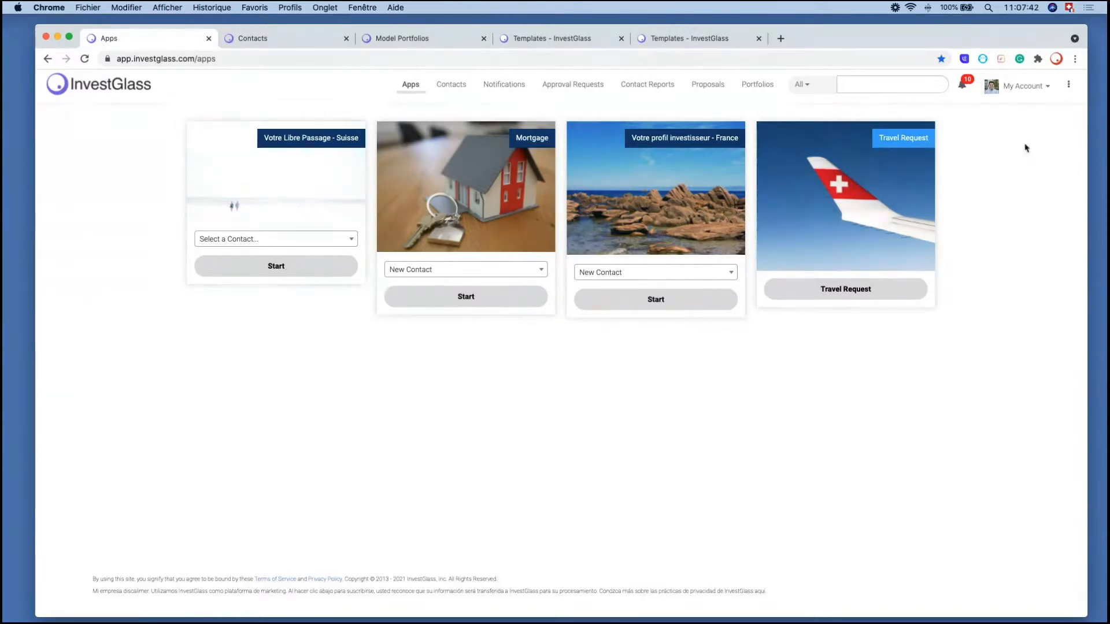
Step: Go to the company Contacts page and open the Custom Fields settings in a new browser tab
click(1022, 88)
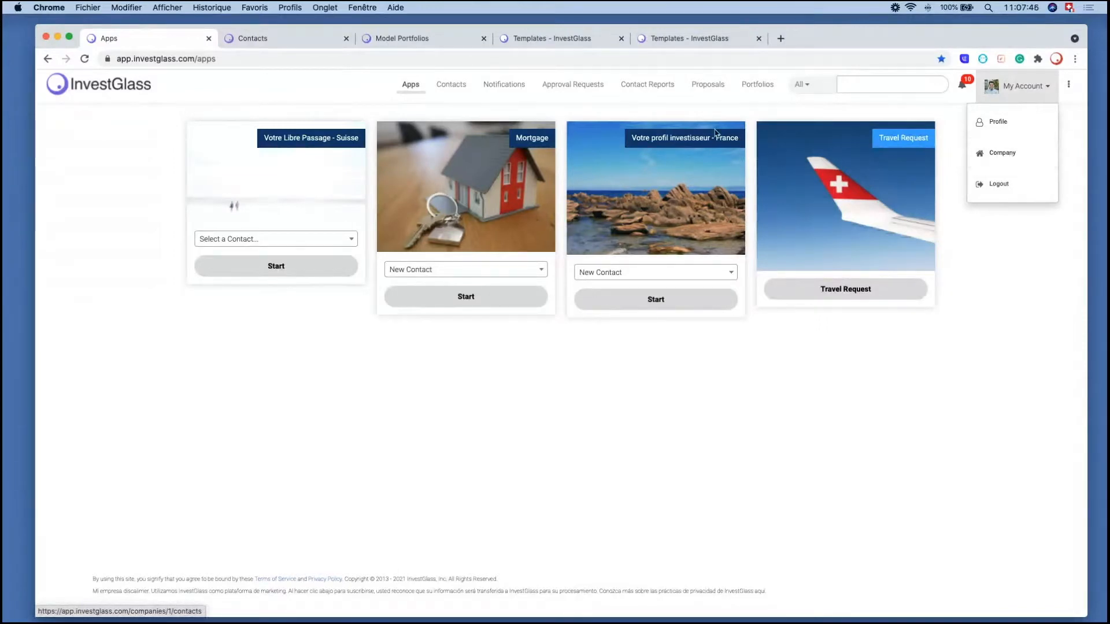
click(272, 38)
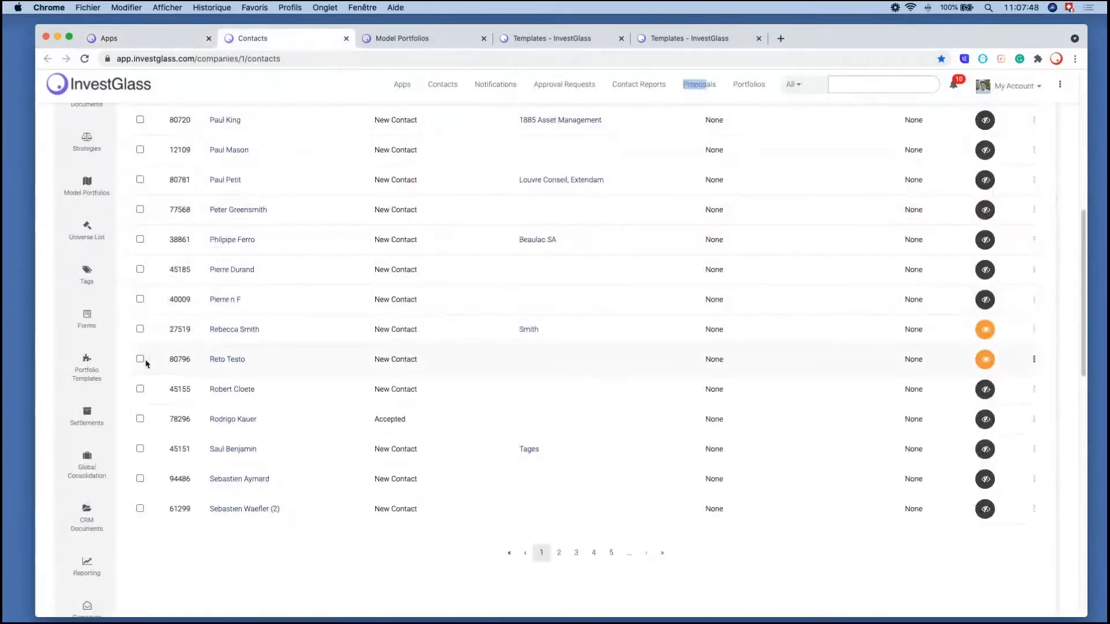
scroll(144, 363, down, 5)
scroll(143, 365, down, 4)
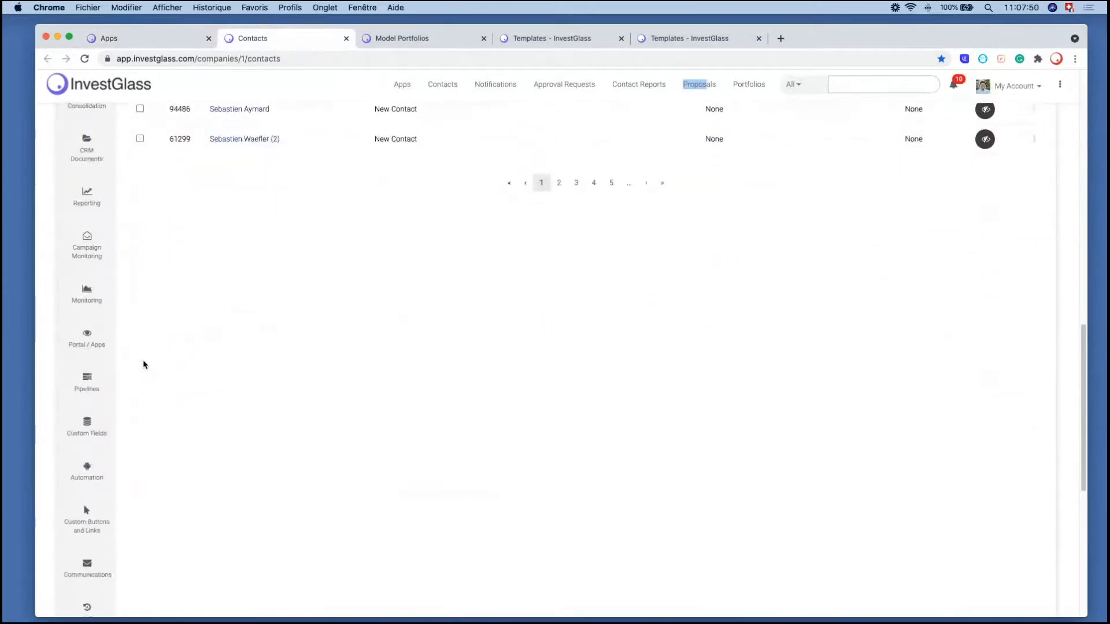
super+click(96, 341)
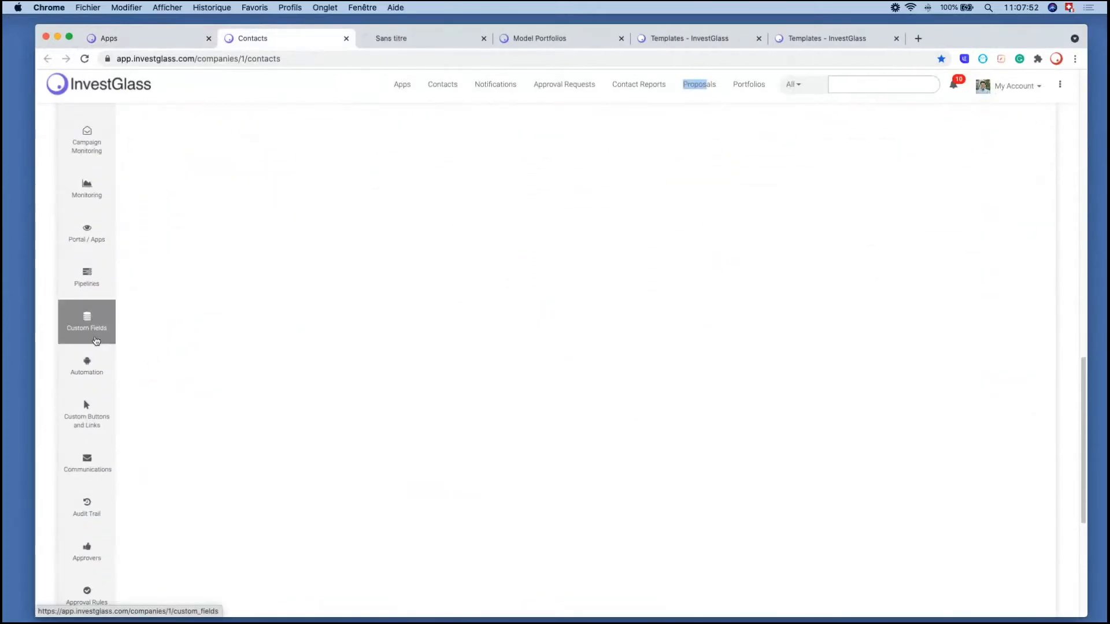
Step: Open the Organization-Wide Sharing Defaults page and the Members page, each in its own new browser tab
scroll(96, 340, down, 4)
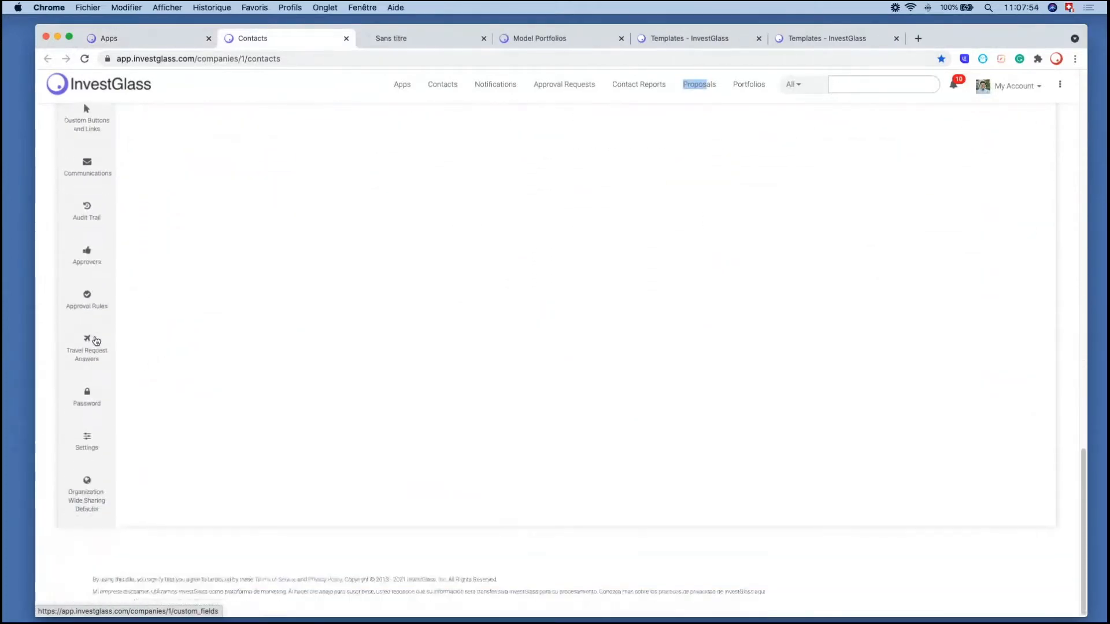
scroll(96, 340, up, 6)
super+click(96, 484)
scroll(95, 484, up, 5)
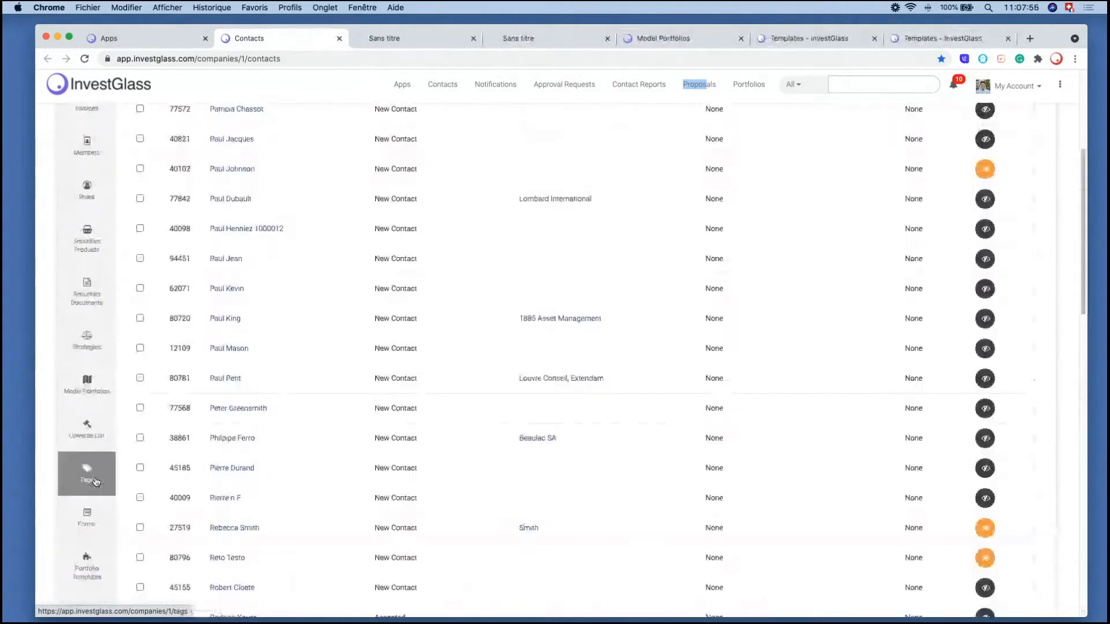
super+click(96, 482)
scroll(96, 482, up, 3)
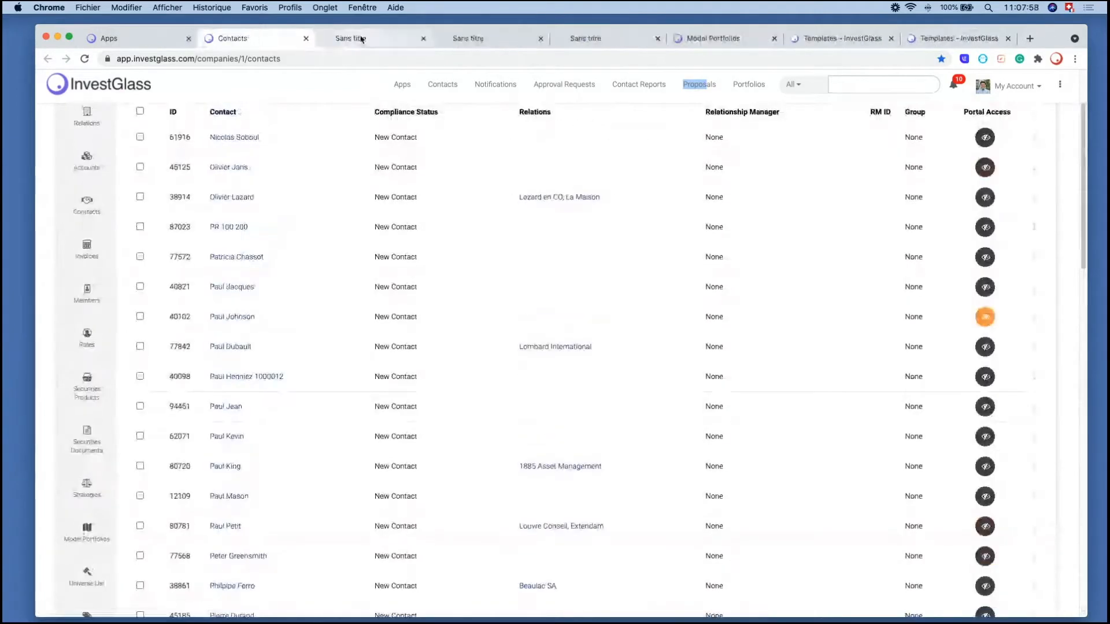
scroll(387, 79, up, 2)
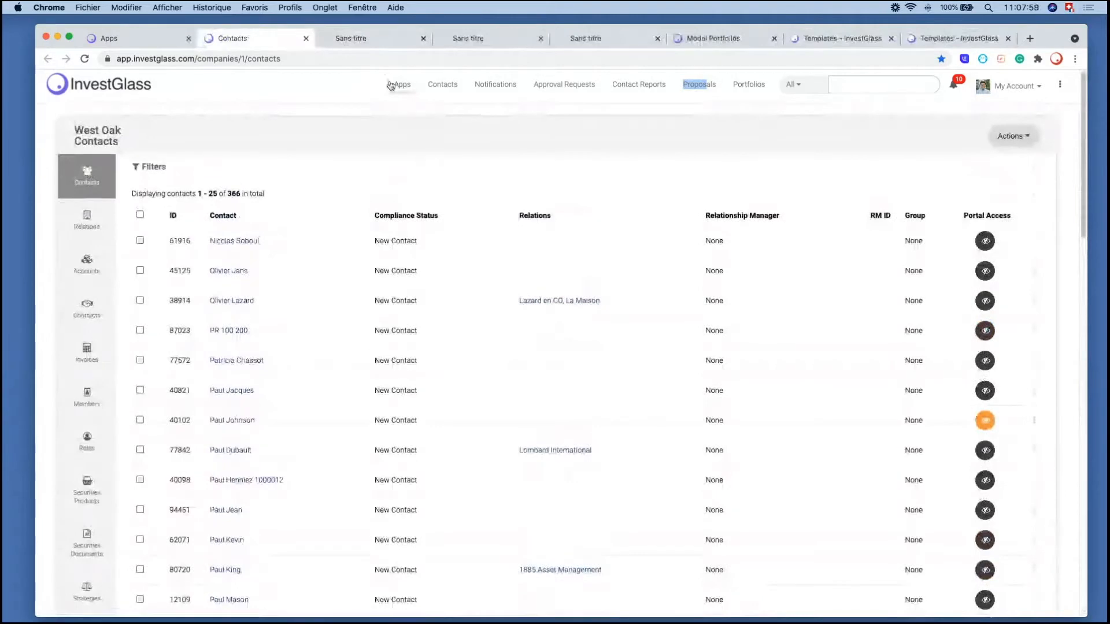
Step: Switch to the Organization-Wide Sharing Defaults page and place its browser tab ahead of the Custom Fields one
click(462, 41)
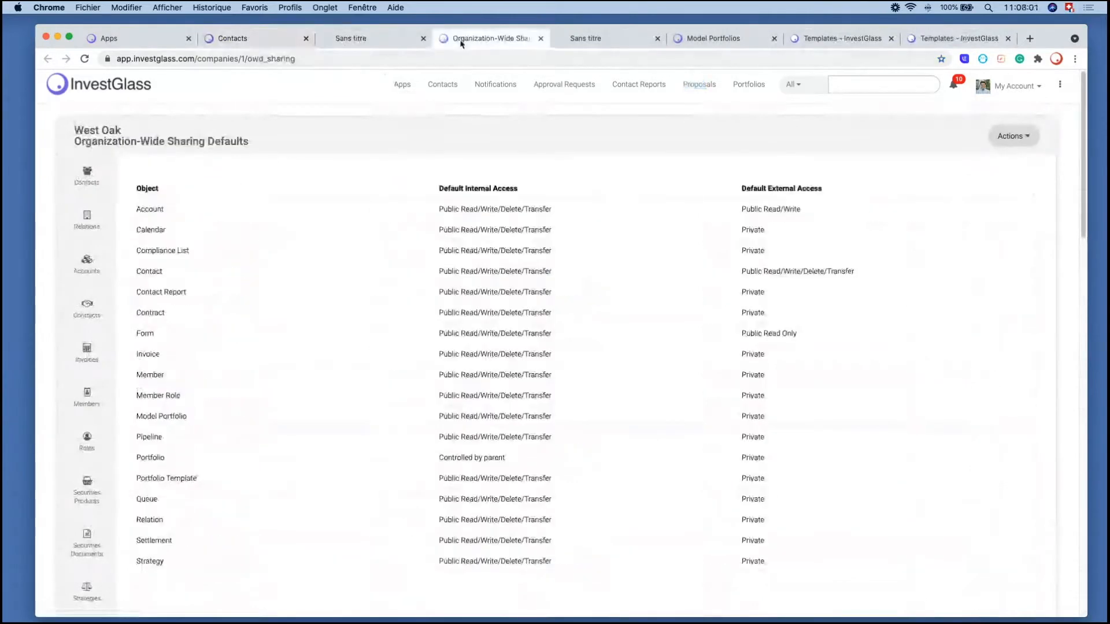
drag(462, 43, 390, 50)
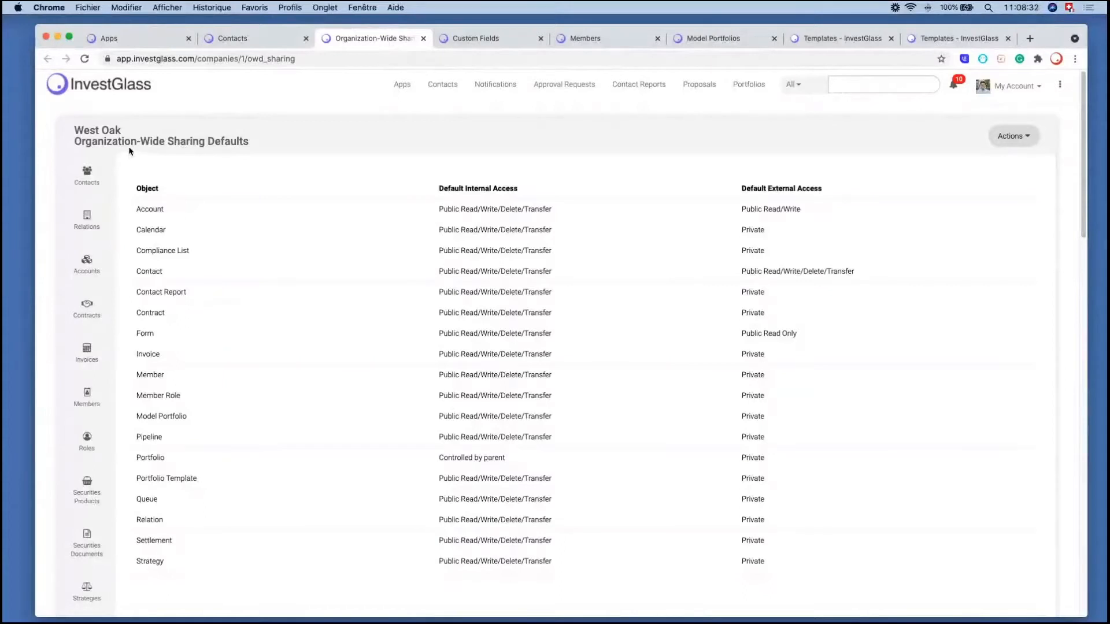
Step: Switch to the Custom Fields page and start a new custom field for contacts
click(490, 47)
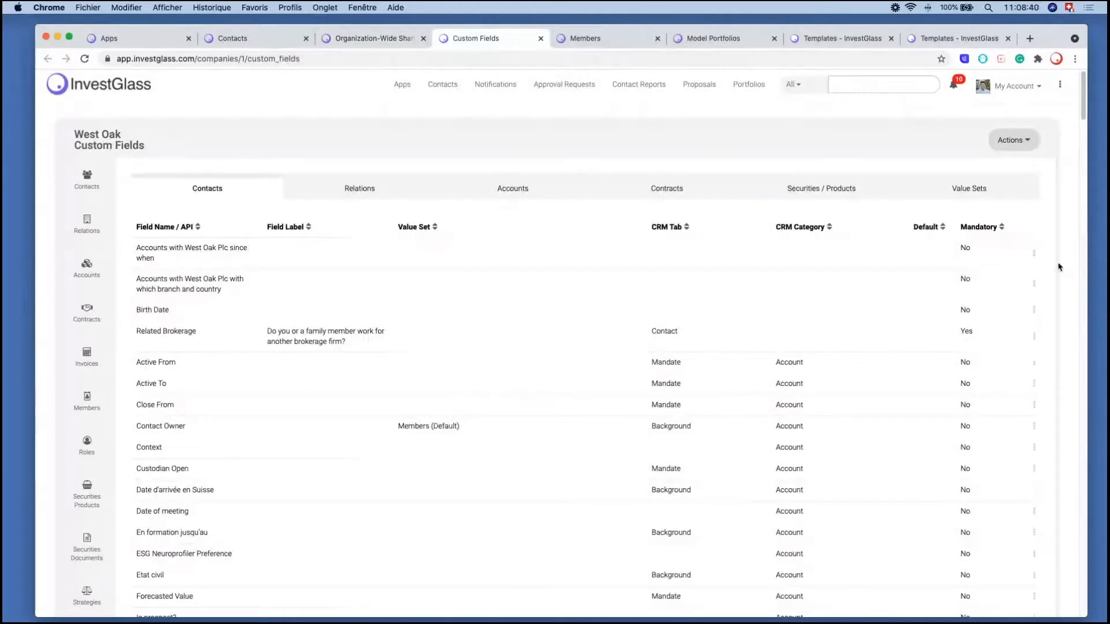
click(1022, 142)
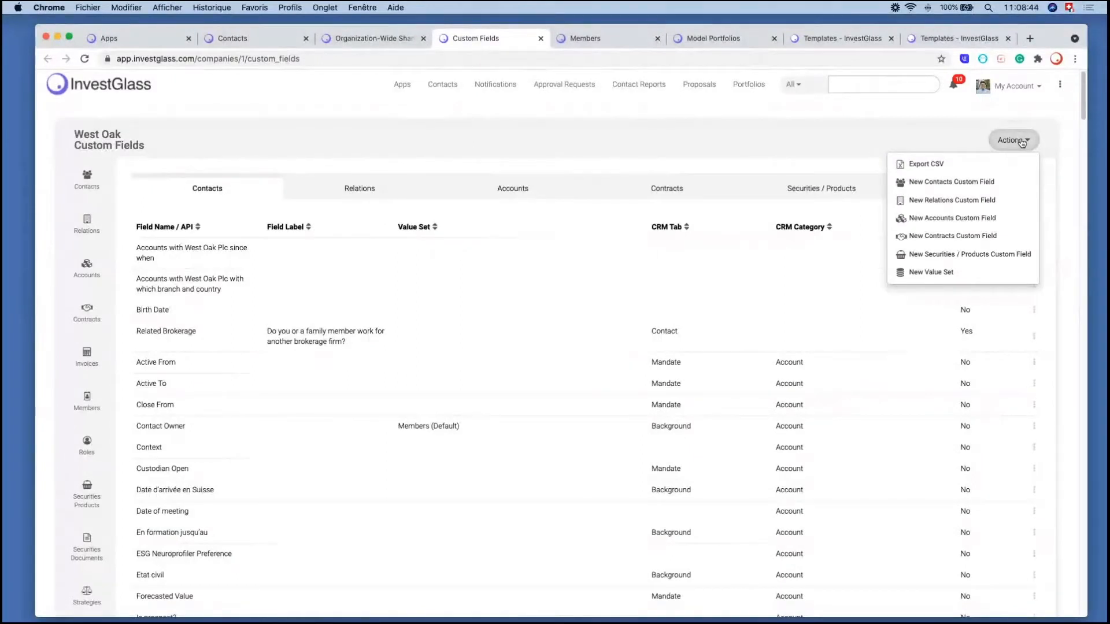
click(1020, 84)
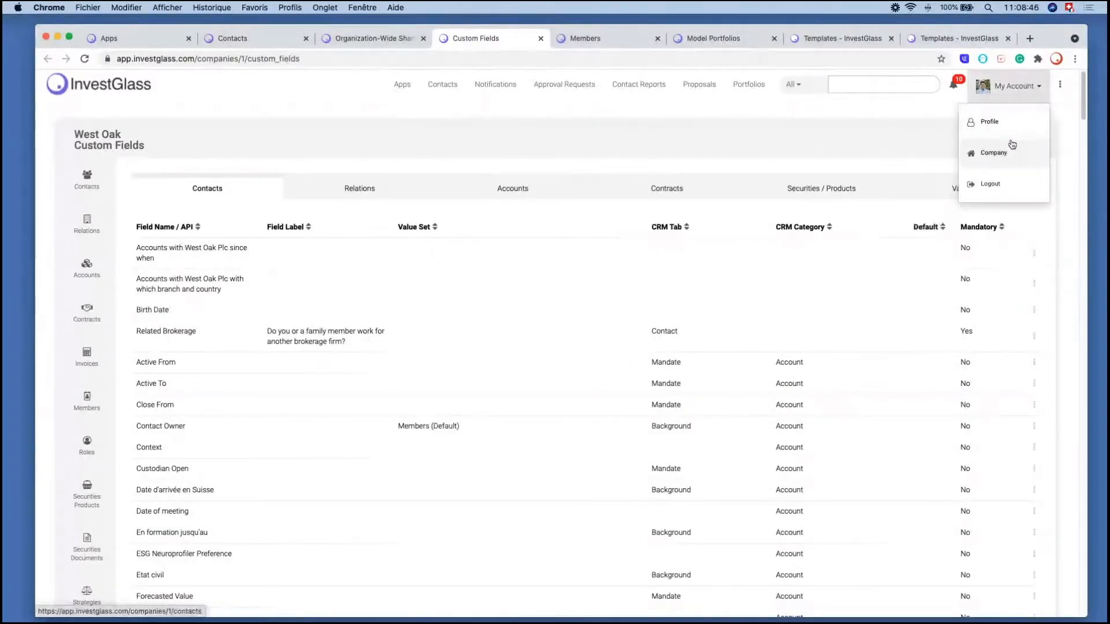
drag(73, 146, 155, 152)
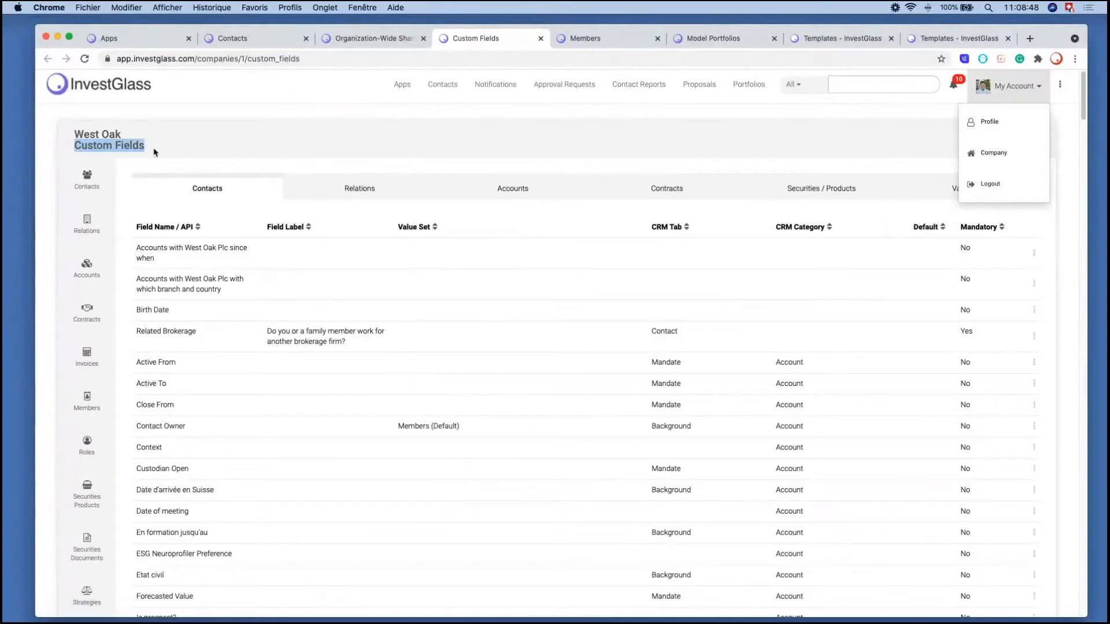
click(1031, 141)
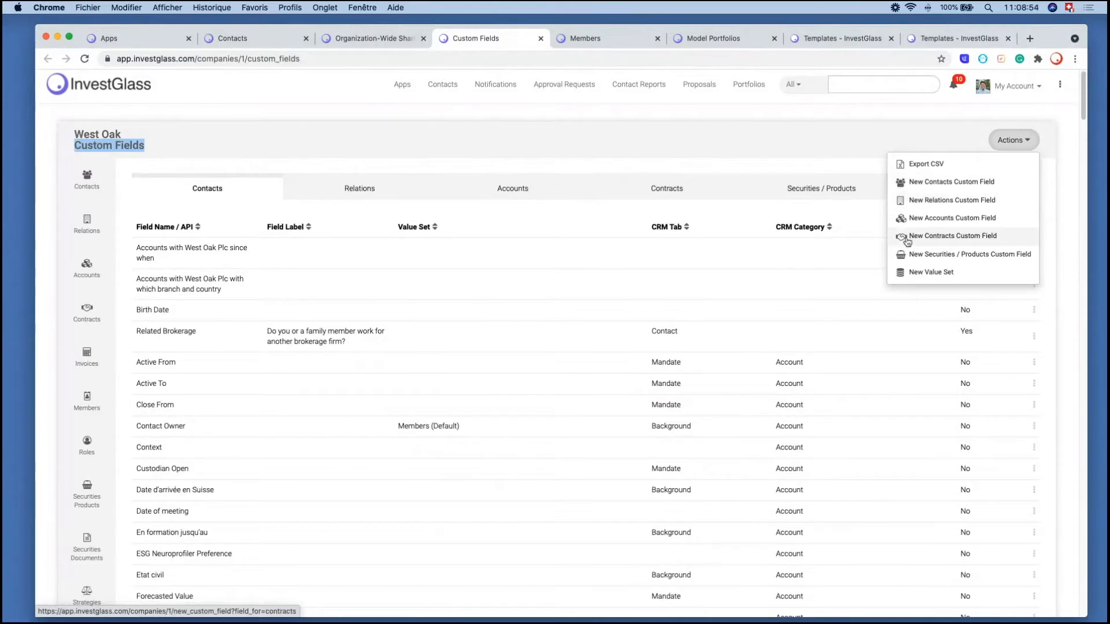
click(961, 184)
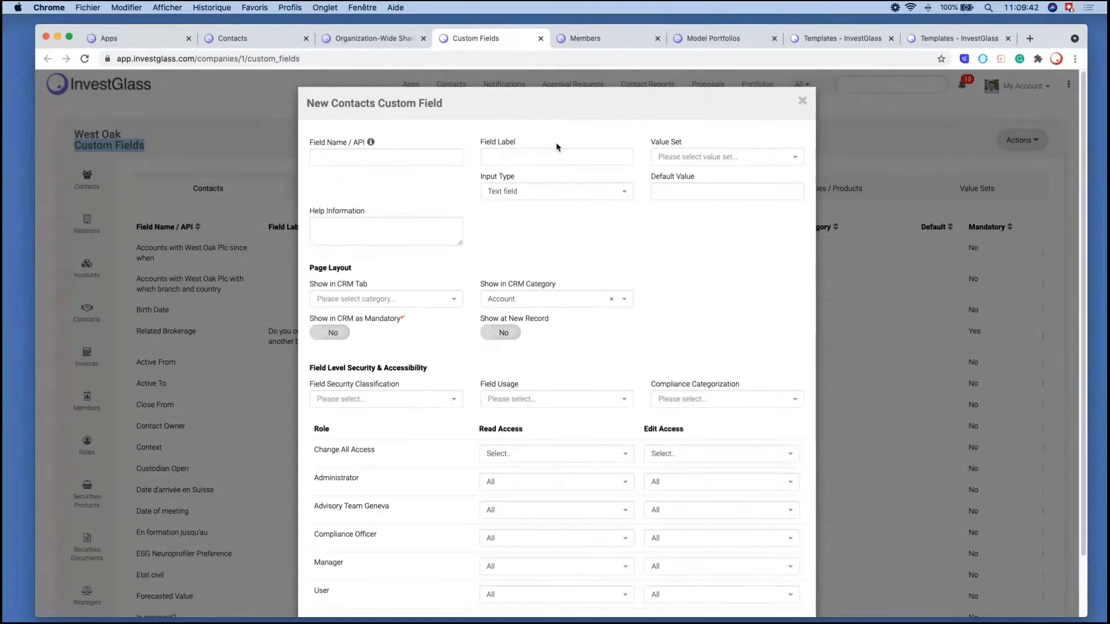
drag(468, 138, 540, 144)
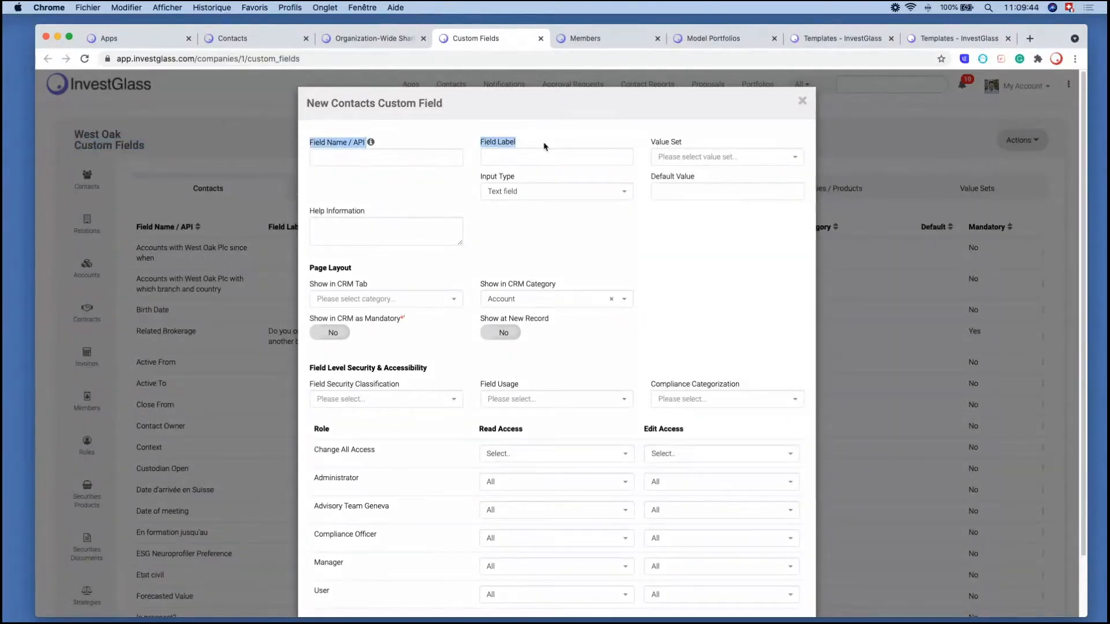
click(544, 146)
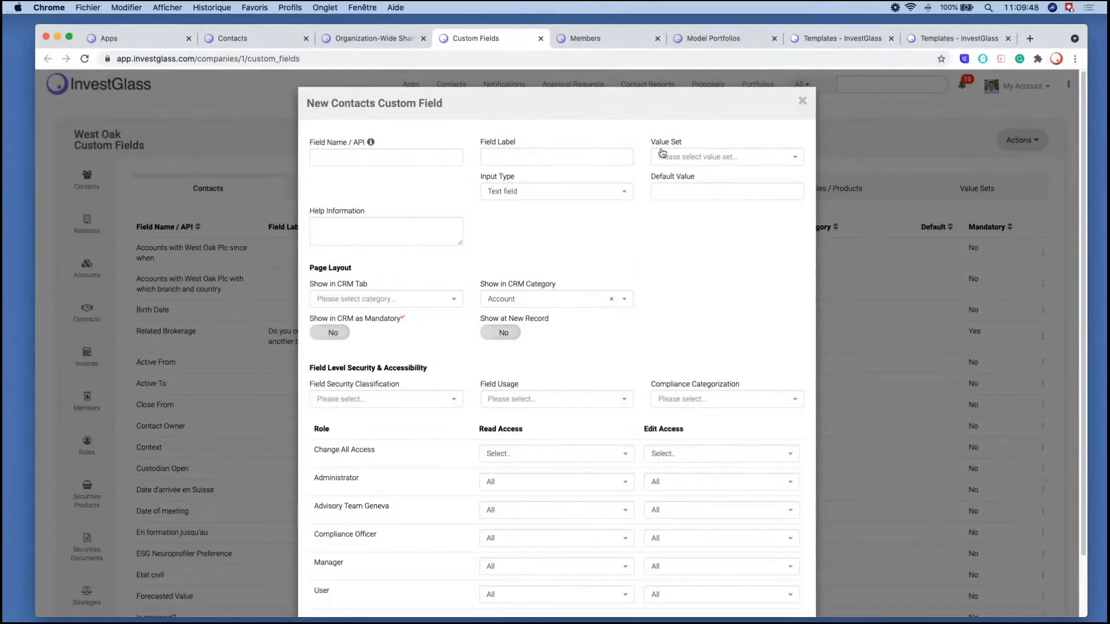
click(696, 157)
scroll(702, 245, down, 5)
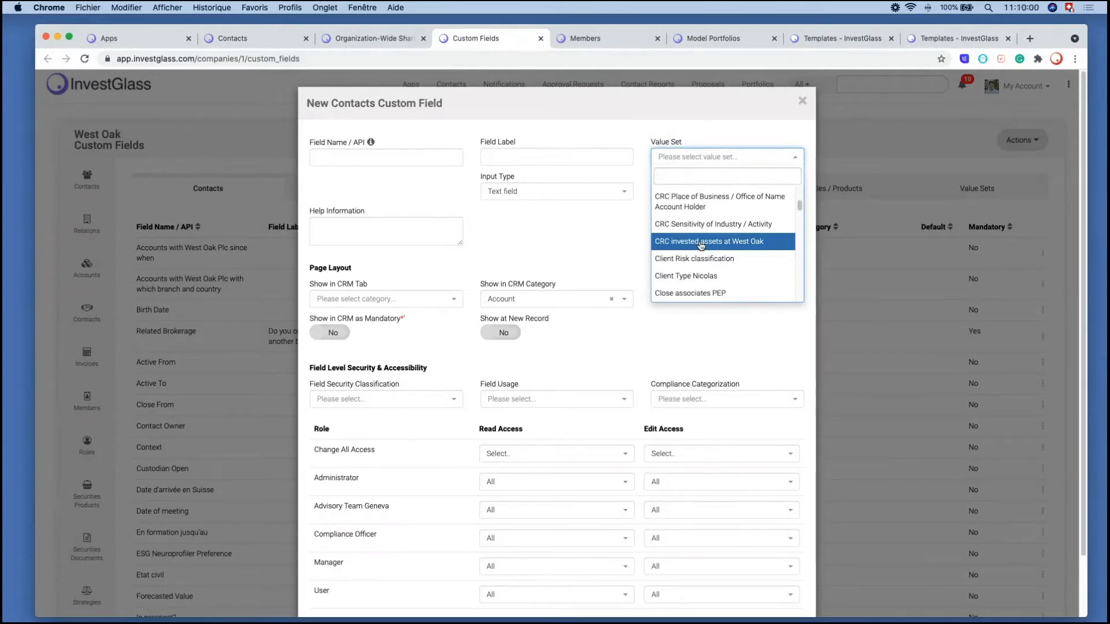
click(702, 242)
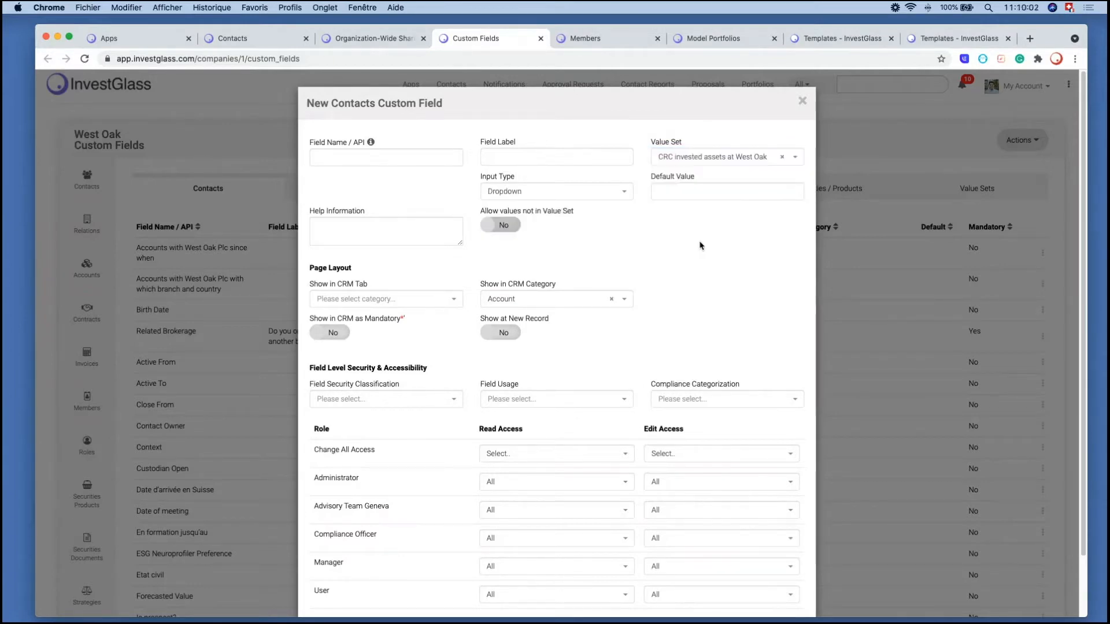
click(587, 192)
scroll(557, 265, down, 3)
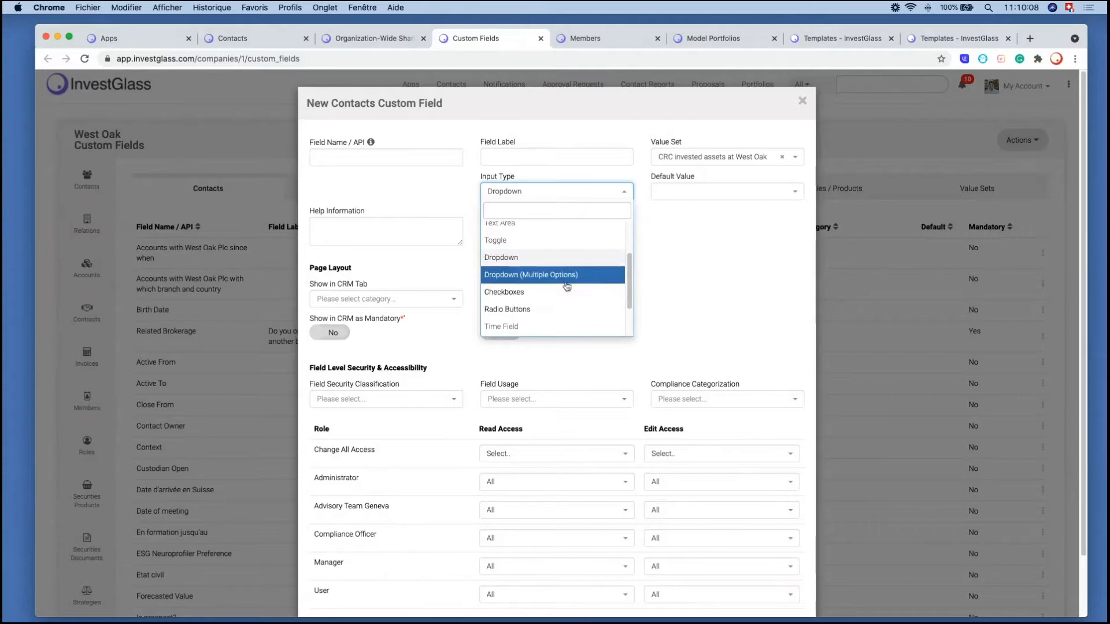
click(570, 258)
click(700, 159)
scroll(701, 197, up, 5)
click(701, 146)
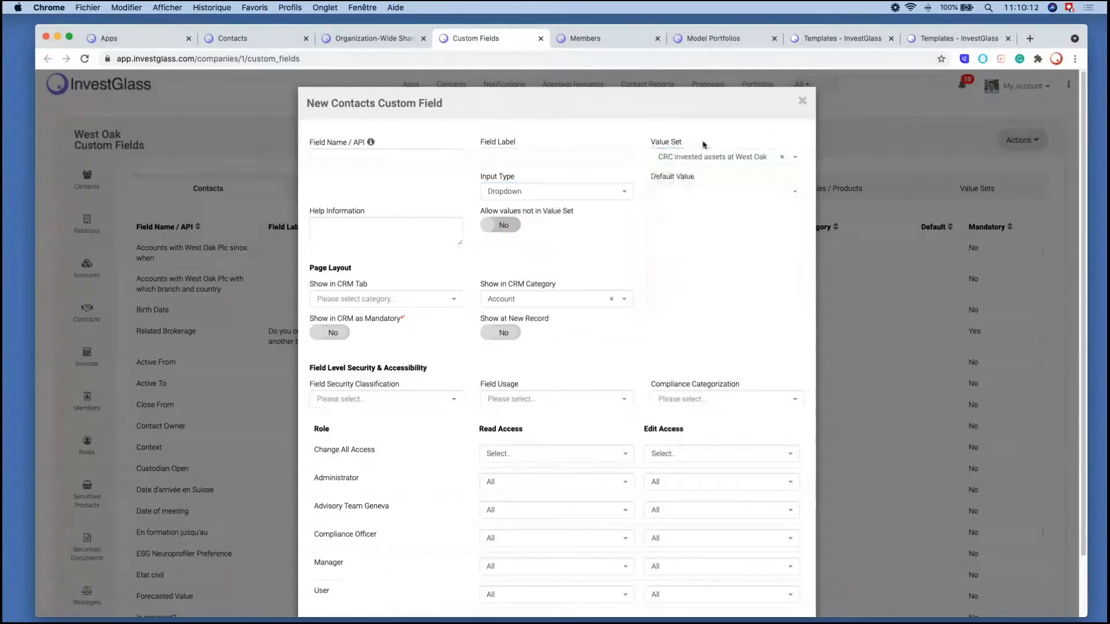
click(781, 157)
click(784, 160)
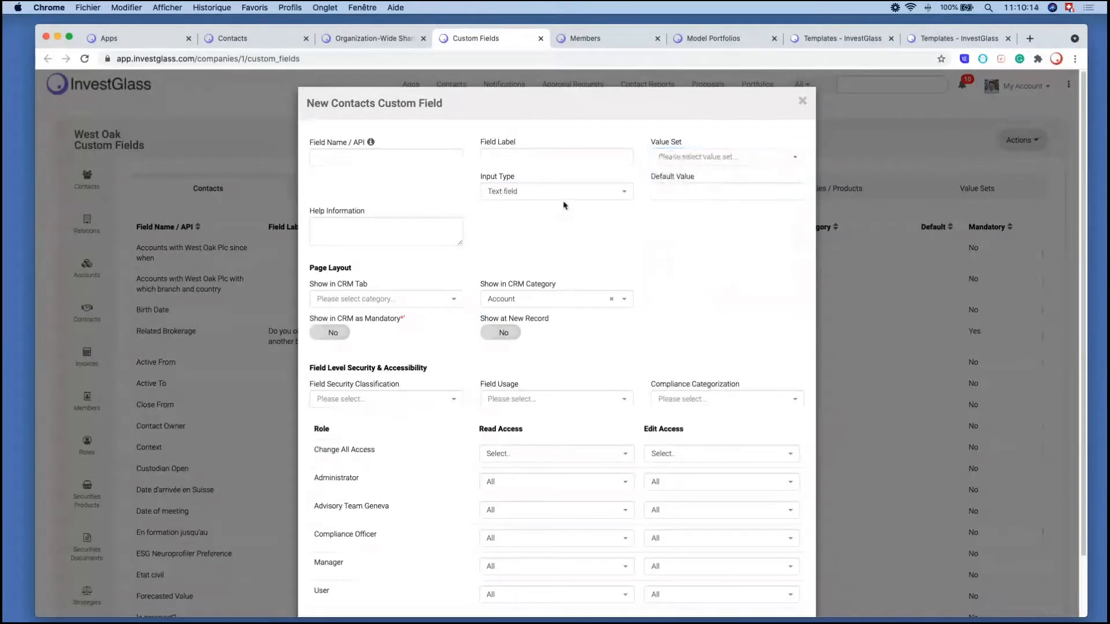
Step: Examine the full list of input types offered for a custom field that has no value set
click(562, 195)
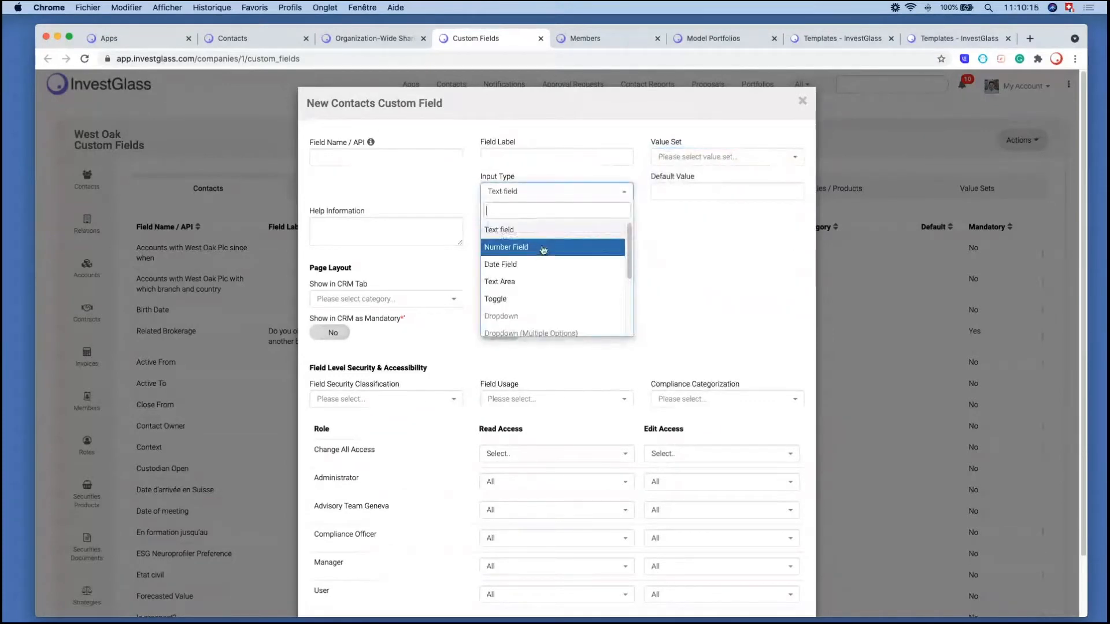
scroll(567, 248, down, 1)
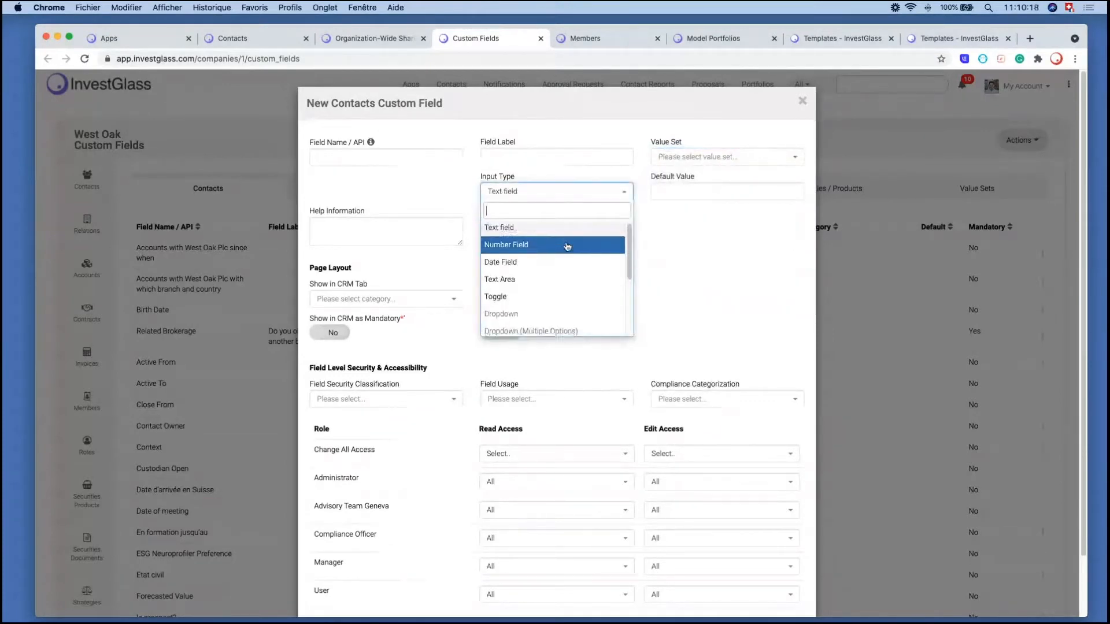
scroll(572, 244, down, 3)
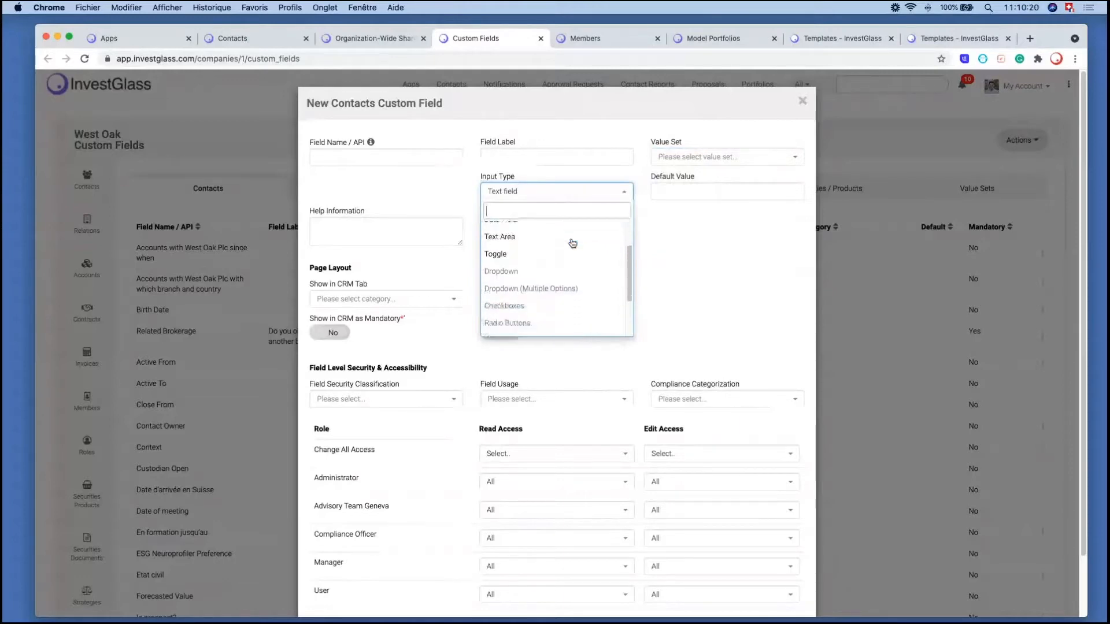
scroll(572, 244, down, 4)
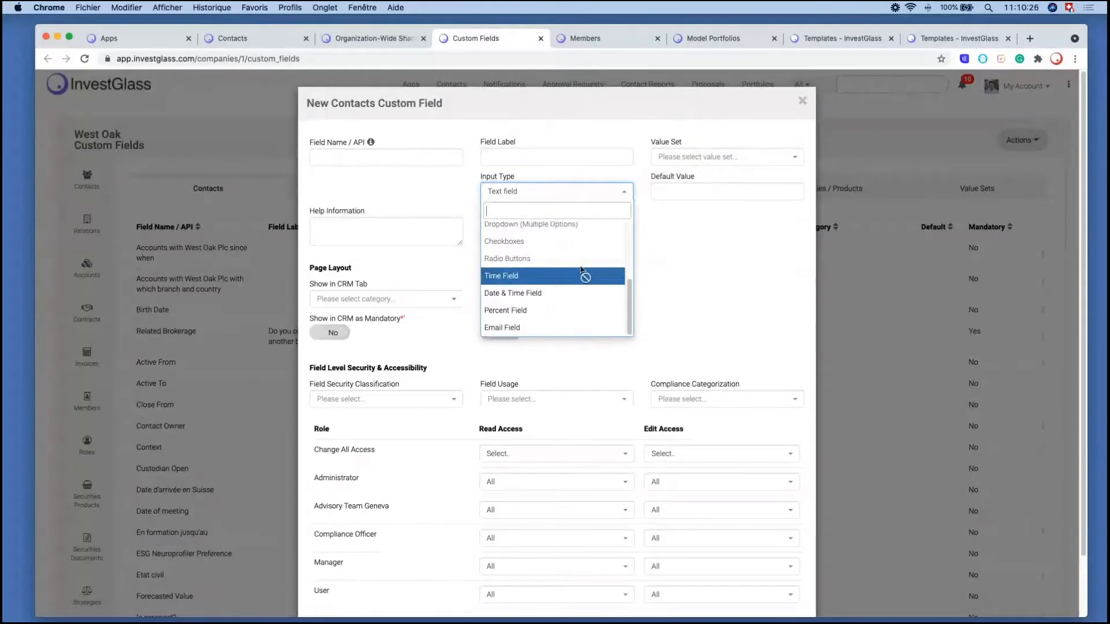
scroll(583, 270, up, 5)
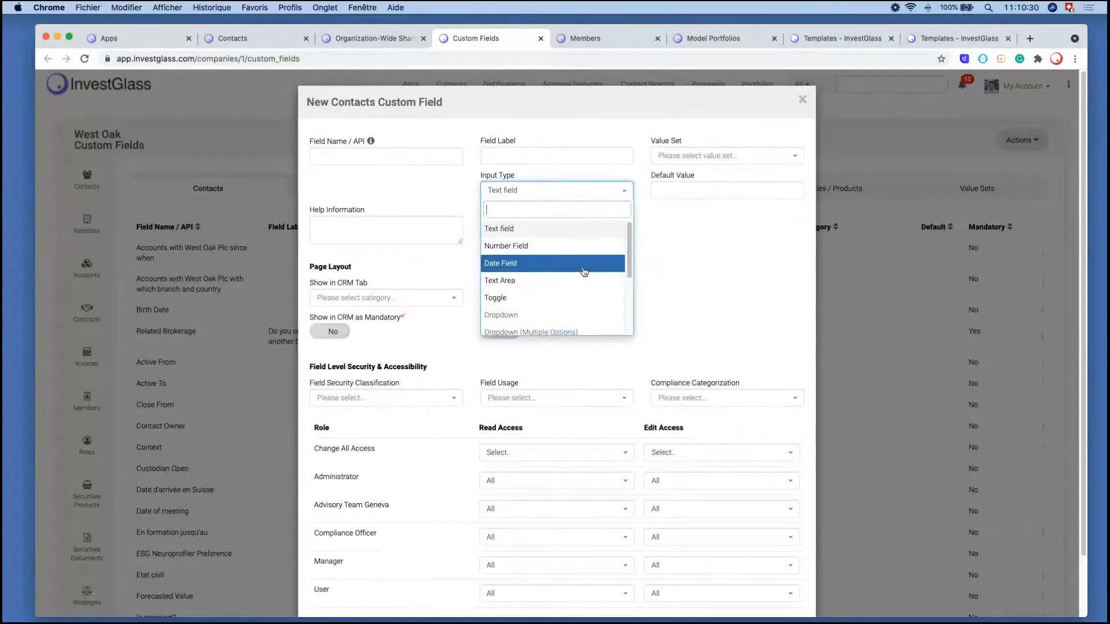
click(656, 260)
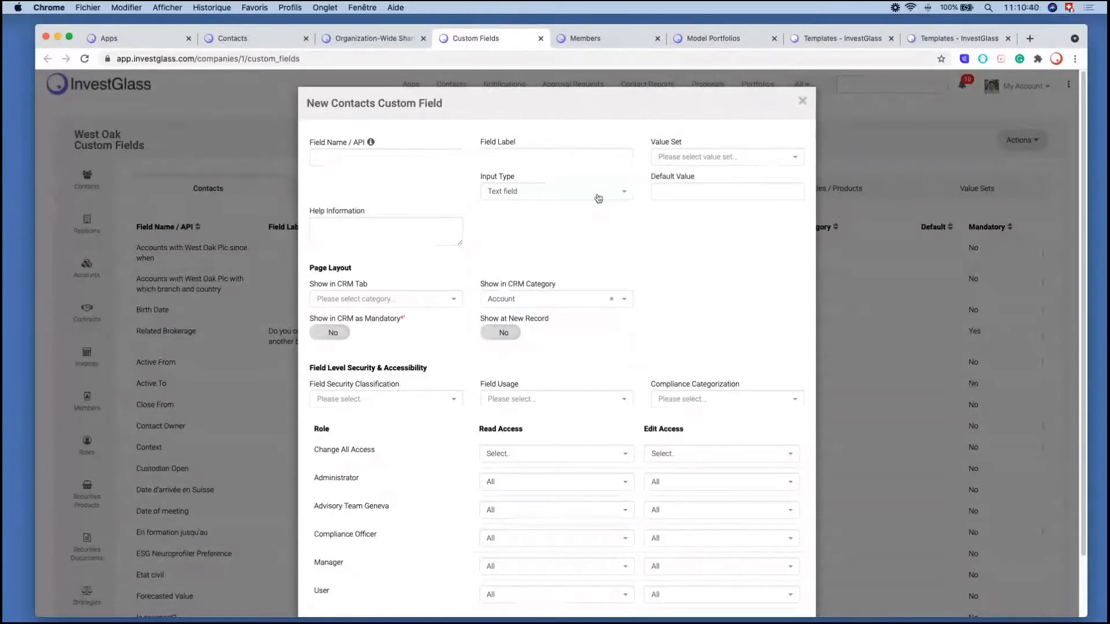
Step: Give the new contacts field the Assurance Objets value set, a Dropdown input type and Entreprise as its default value
click(725, 157)
scroll(711, 249, down, 3)
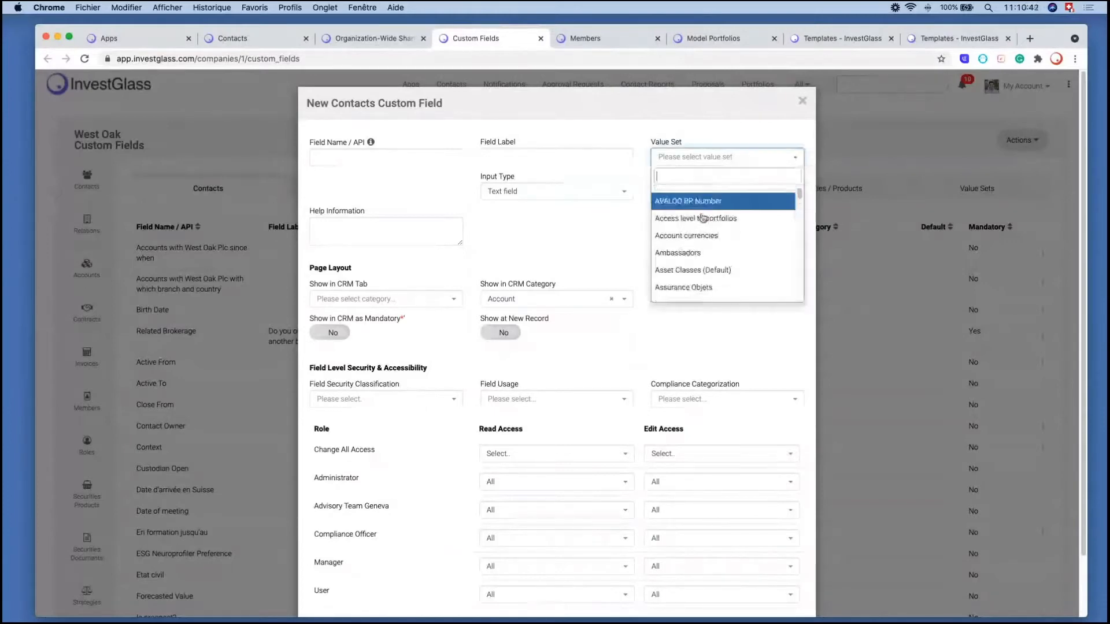
click(711, 265)
click(610, 193)
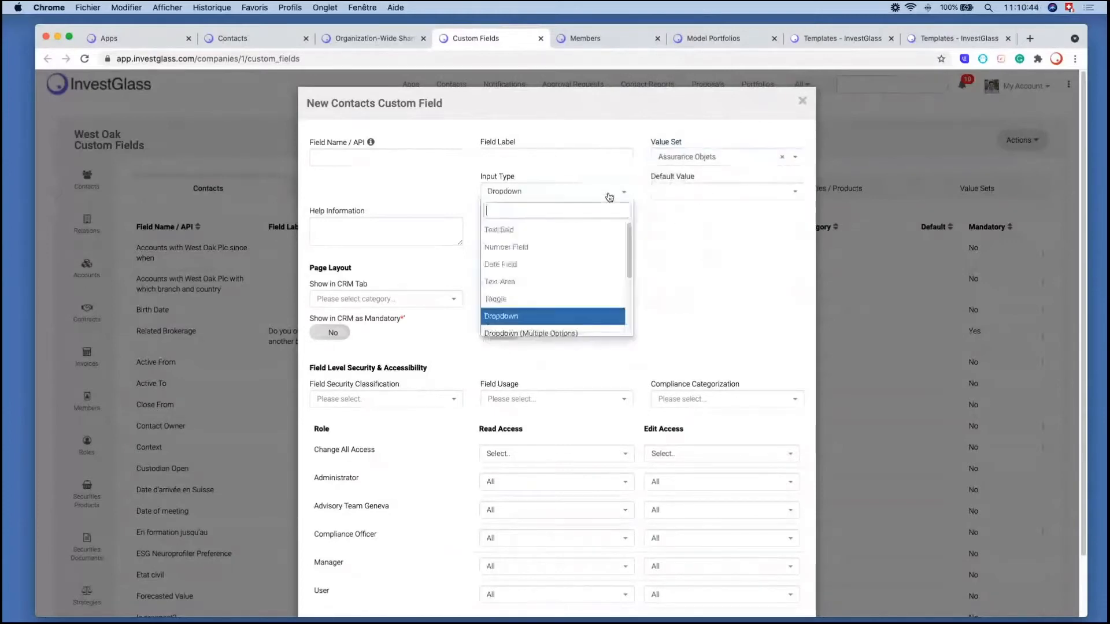
click(566, 315)
click(717, 192)
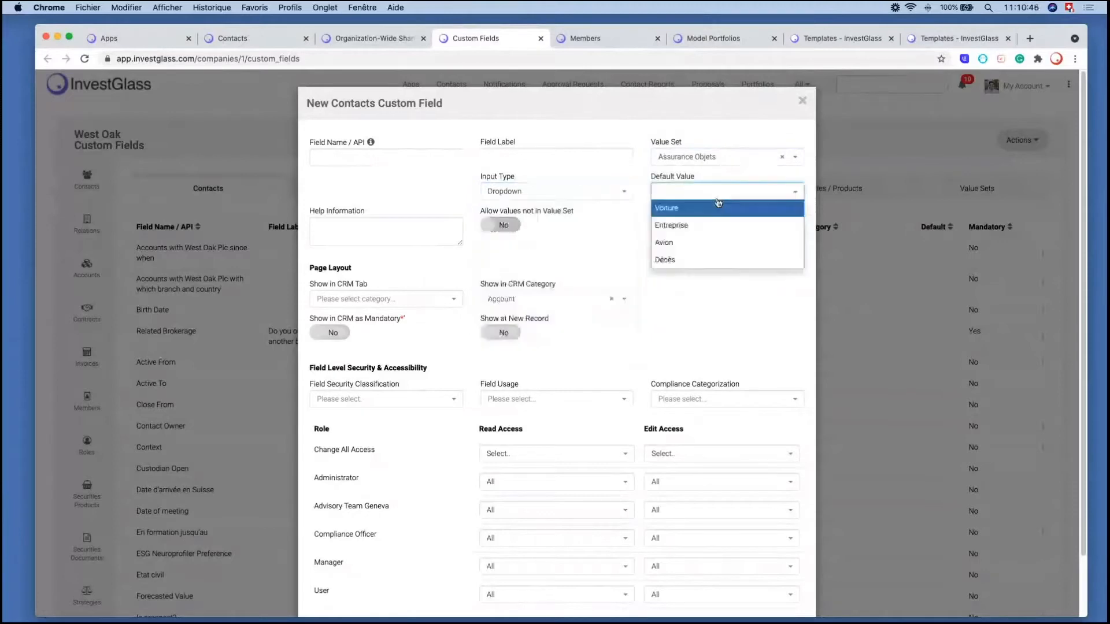
click(716, 226)
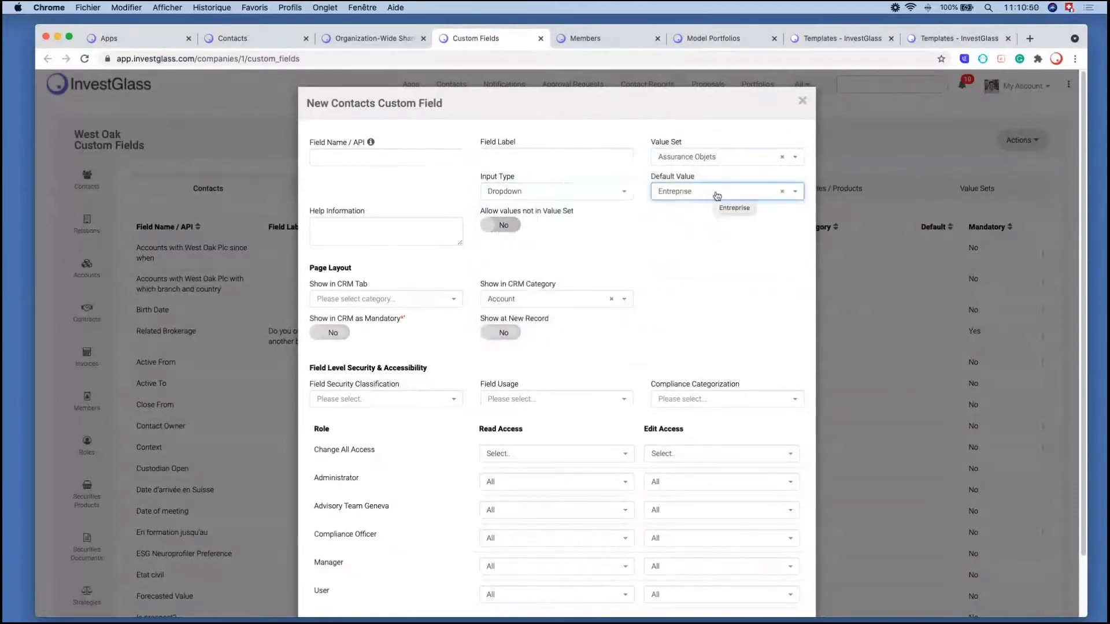
click(513, 227)
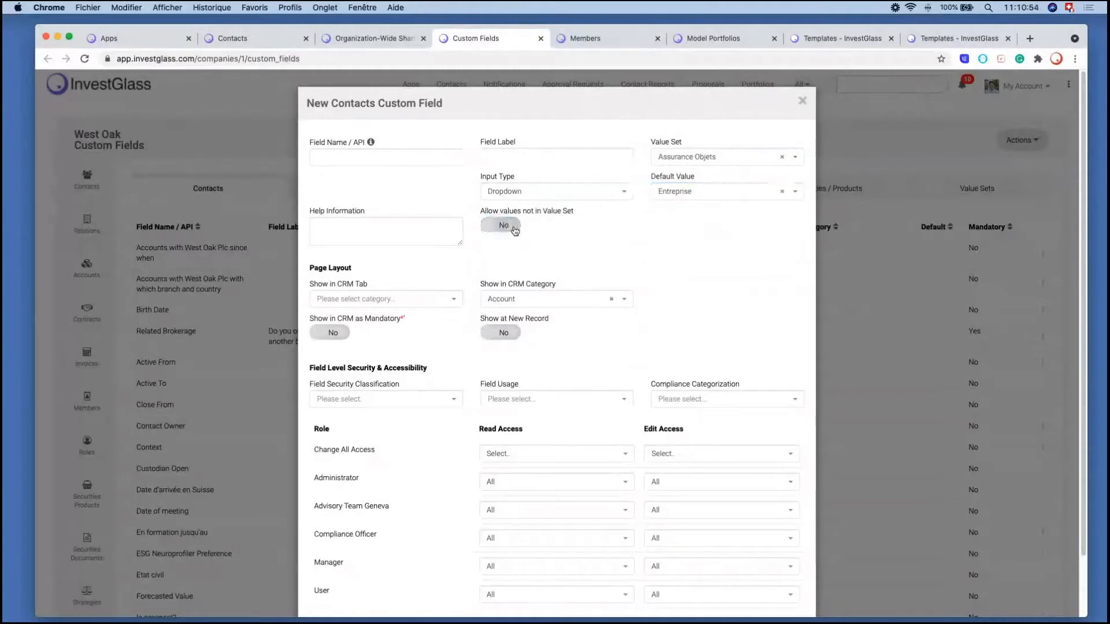
click(515, 230)
scroll(515, 231, down, 1)
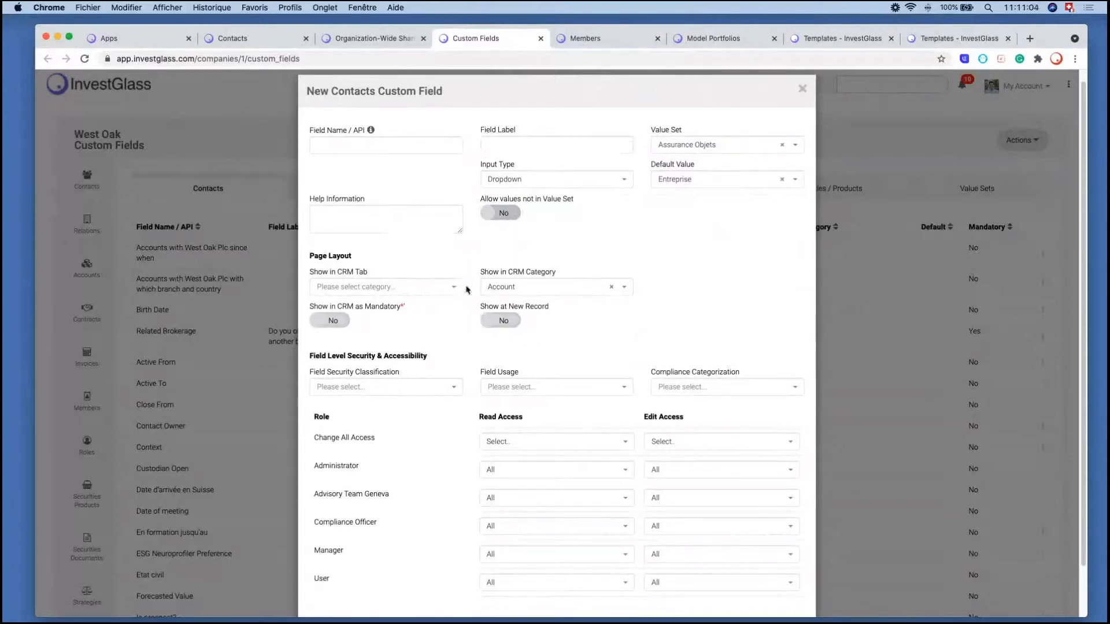
Step: Set the new contacts field's compliance categorization to GDPR—General Data Protection Regulation, after checking the security classification and field usage options
scroll(468, 301, down, 1)
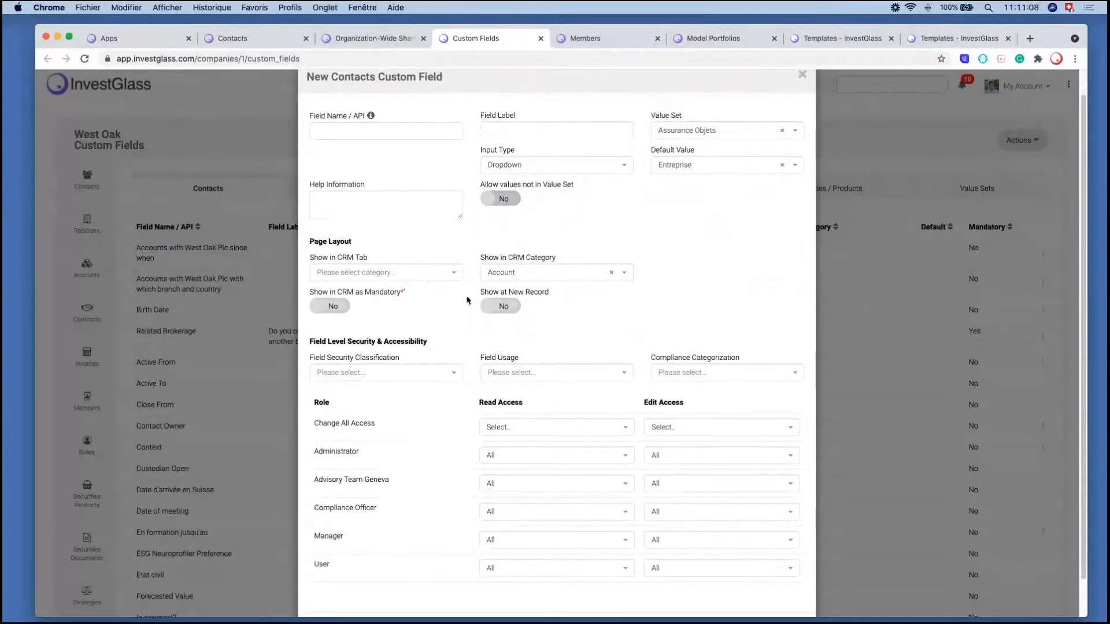
scroll(472, 292, down, 1)
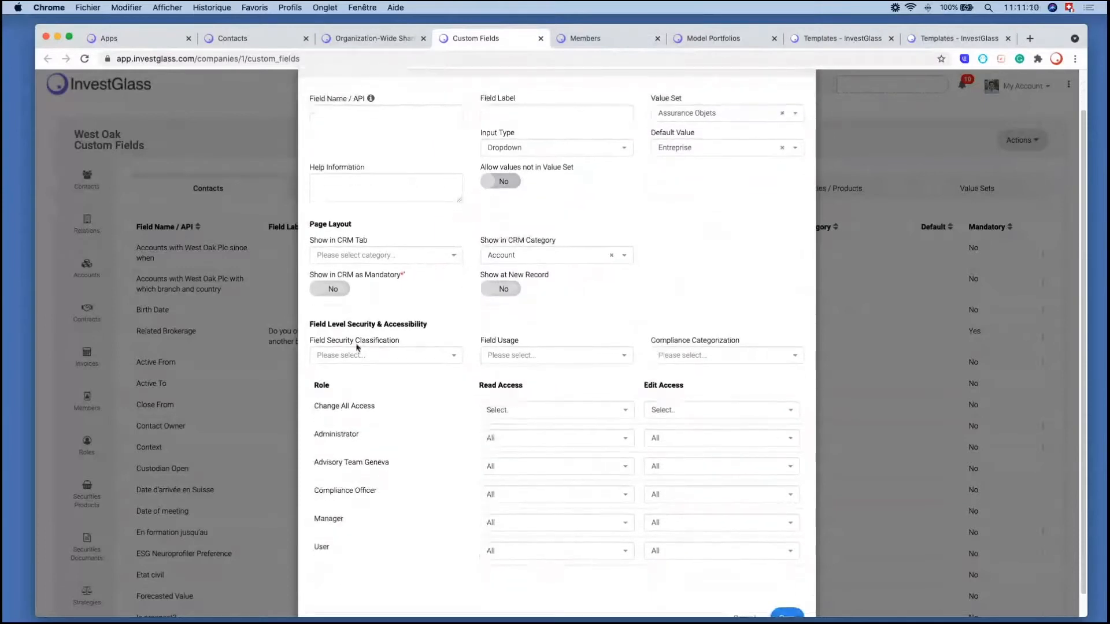
scroll(358, 347, down, 2)
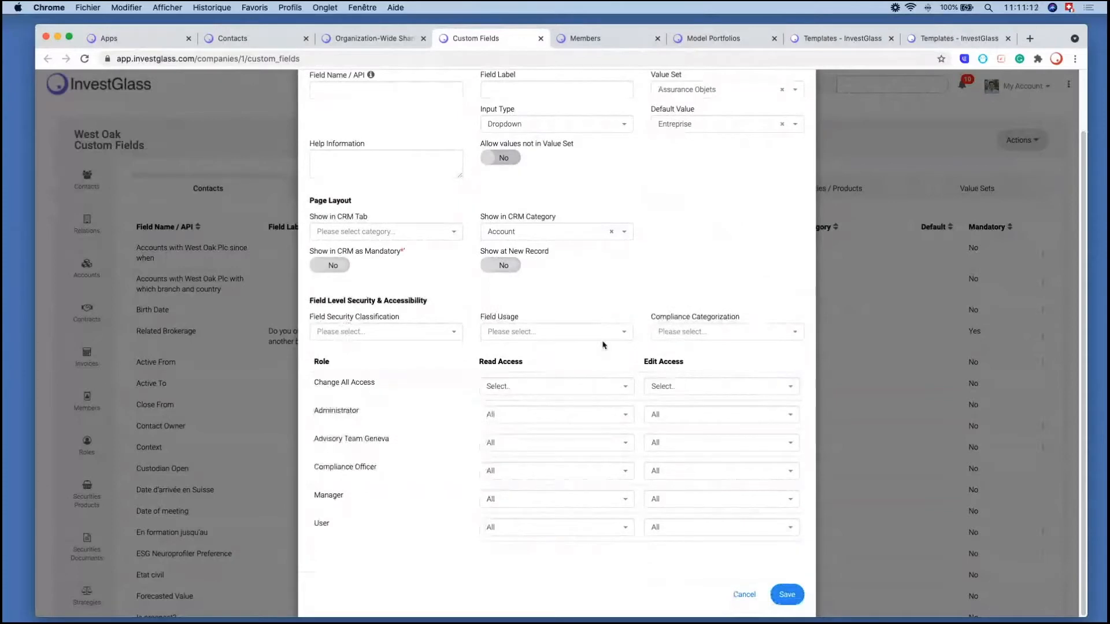
click(405, 334)
click(509, 334)
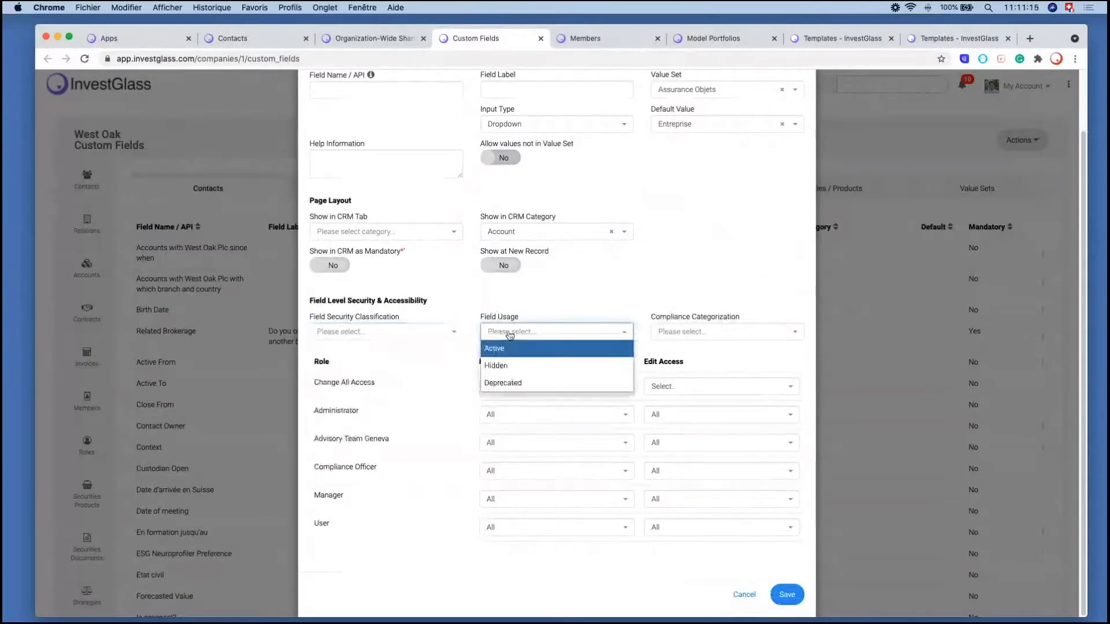
click(700, 333)
click(624, 285)
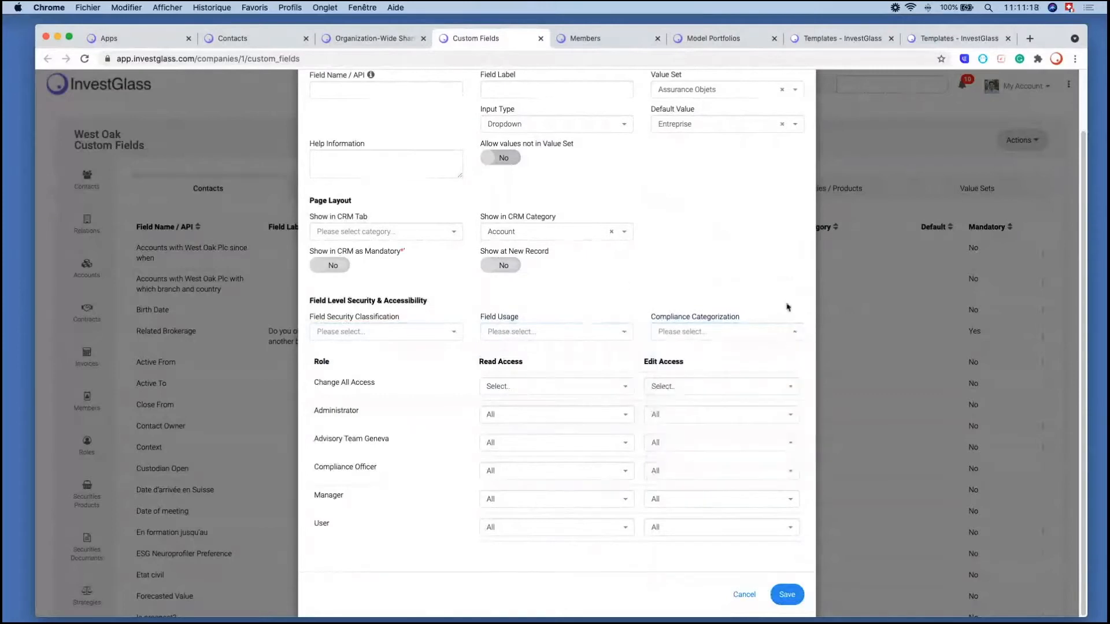
click(710, 333)
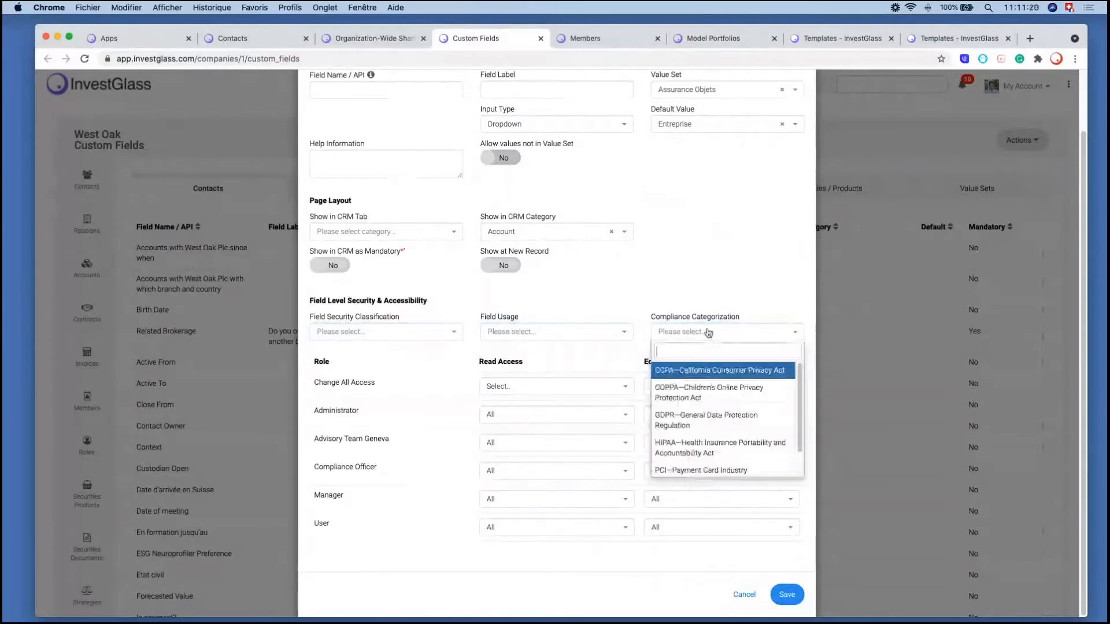
click(692, 418)
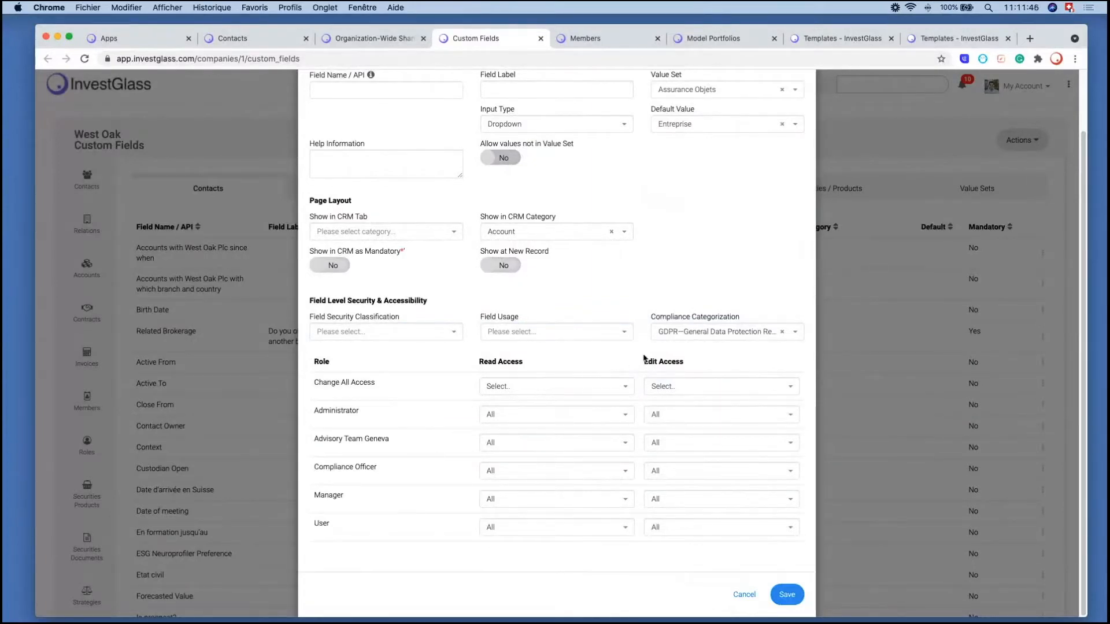
scroll(640, 354, up, 2)
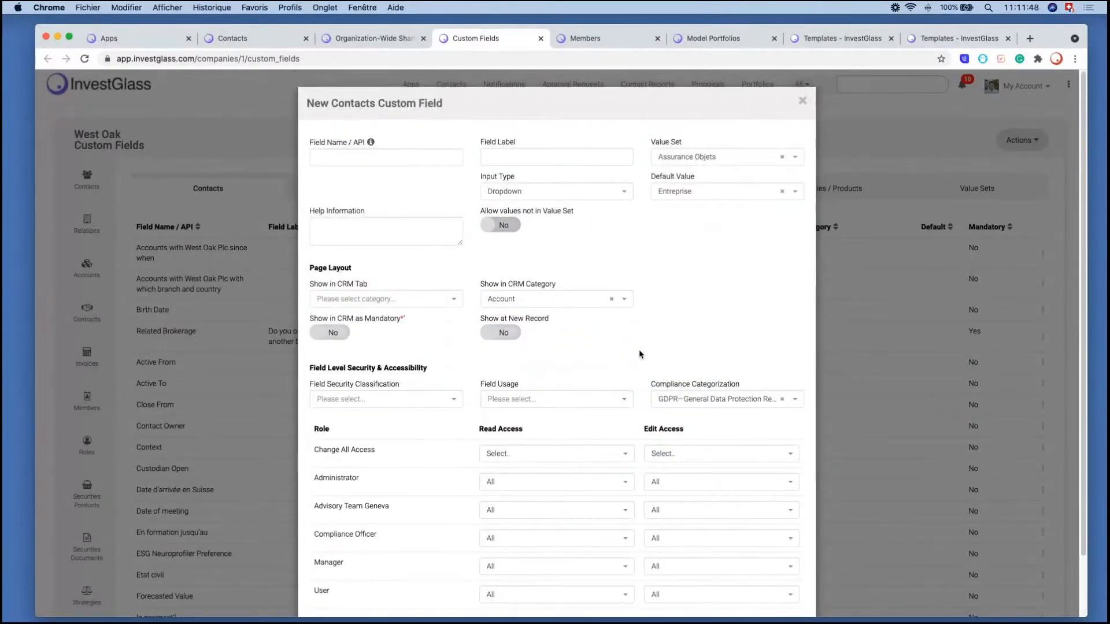
Step: Switch to the Members page and open the visibility tags of the Compliance team's Administrator (Master) for editing
click(592, 42)
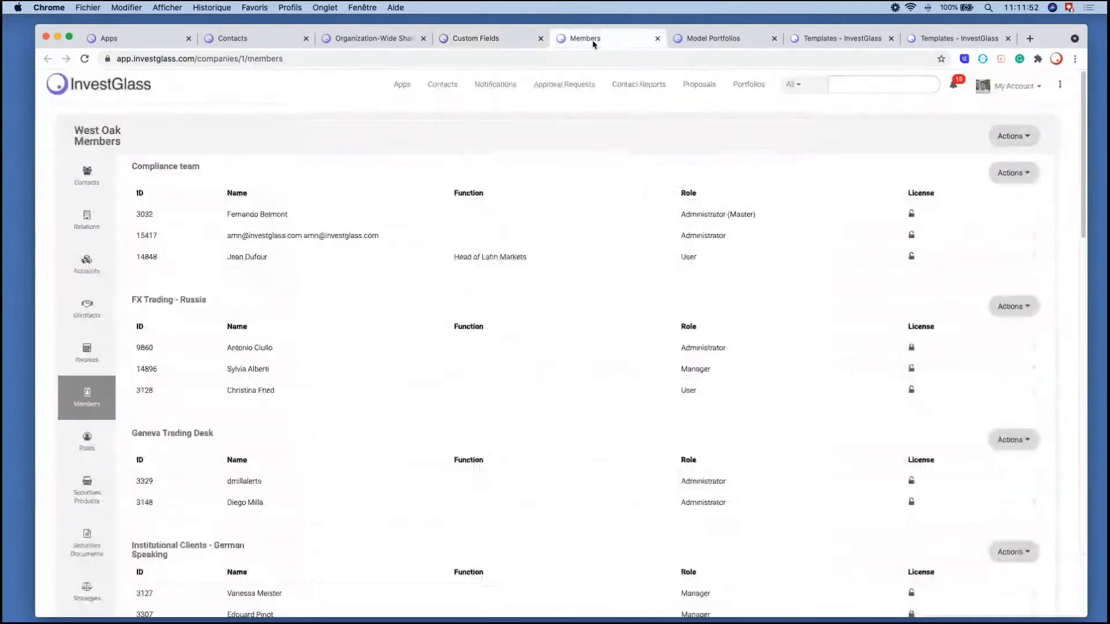
click(1009, 85)
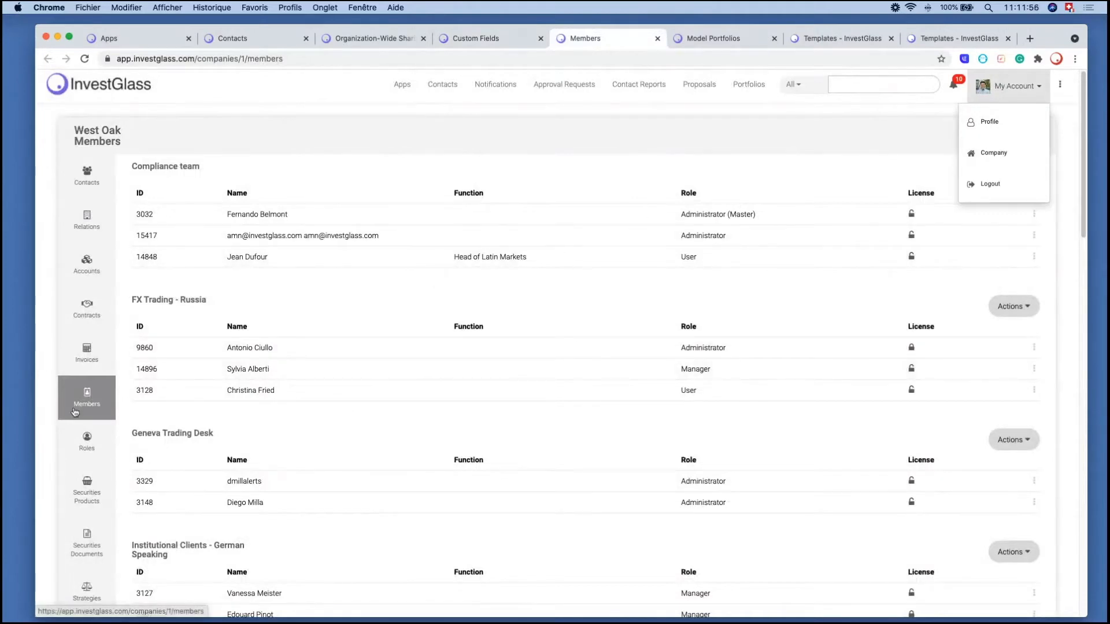
click(855, 145)
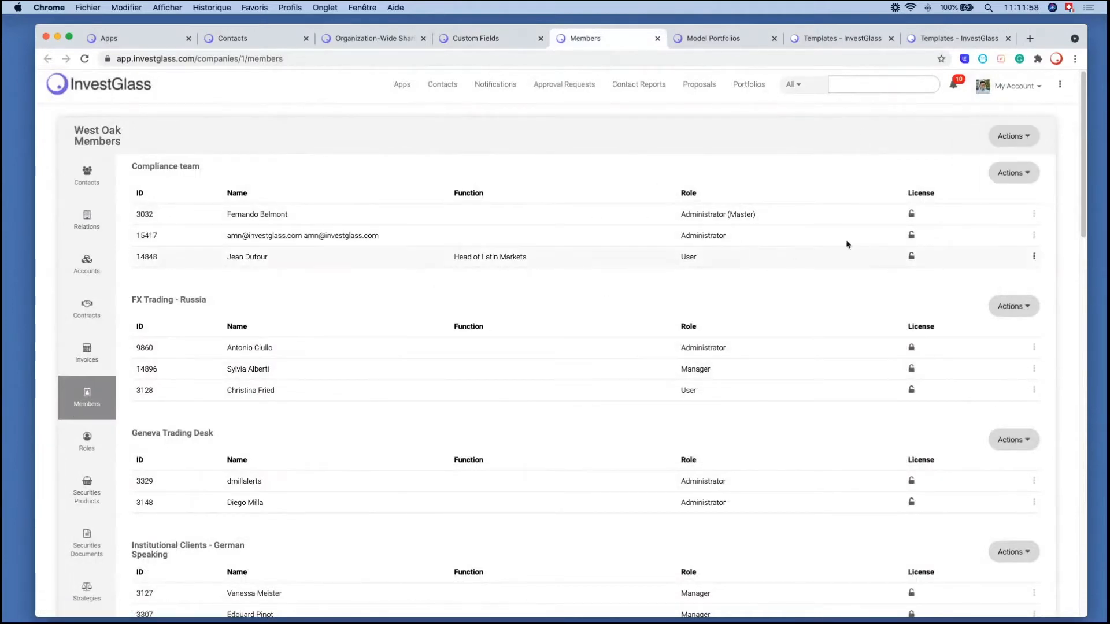
click(1033, 215)
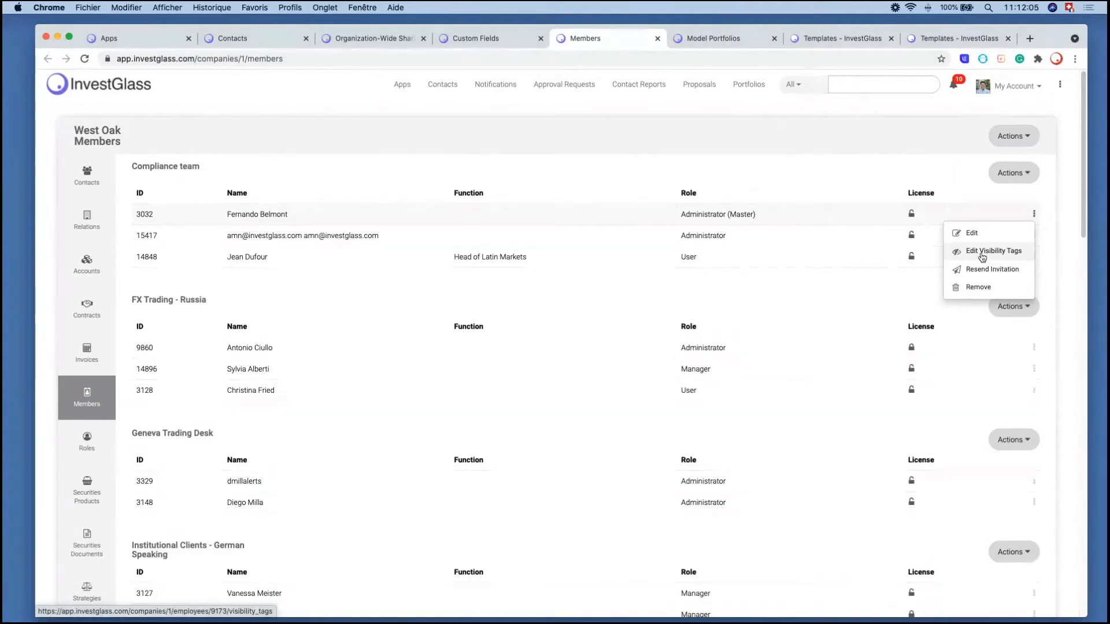
click(982, 254)
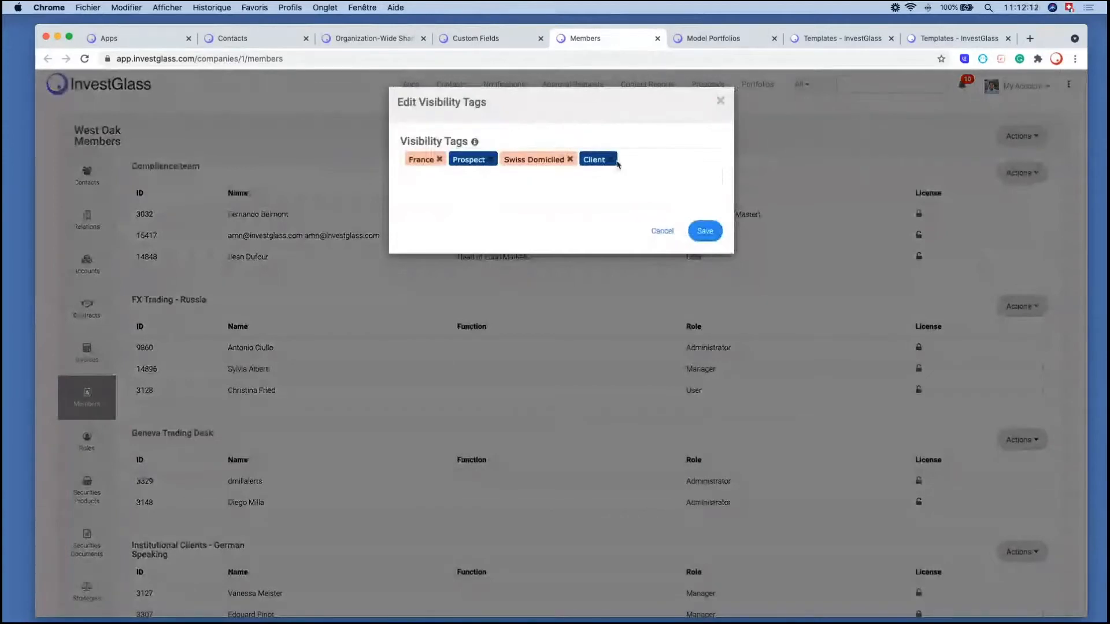
Step: Remove the Client visibility tag from the member, add it again, and close the tag editor without saving
click(612, 160)
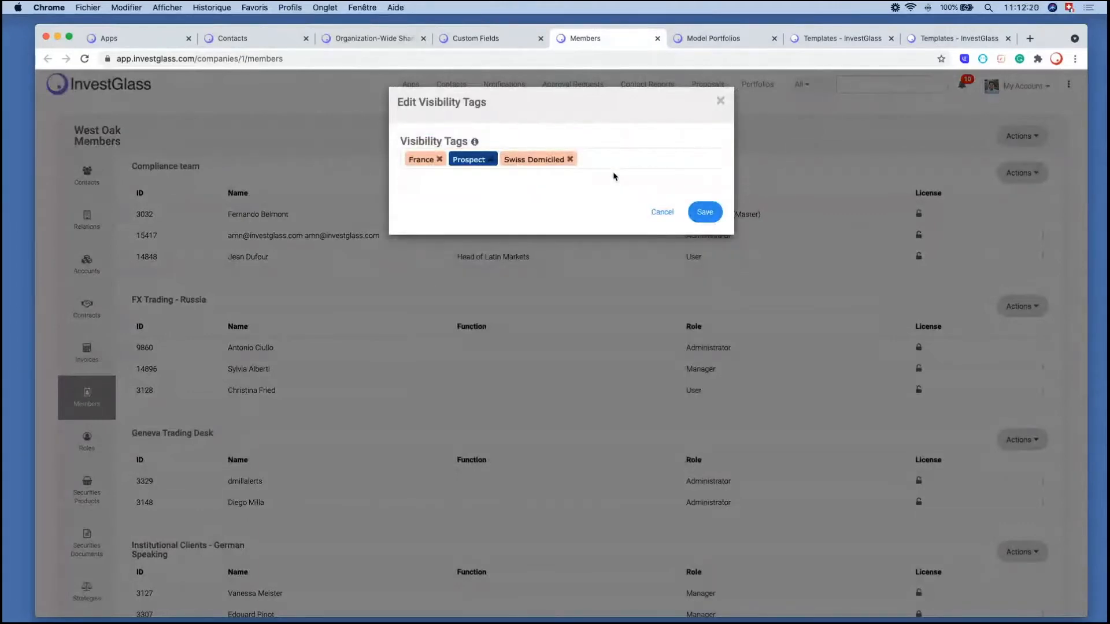
click(614, 157)
text(client)
key(Down)
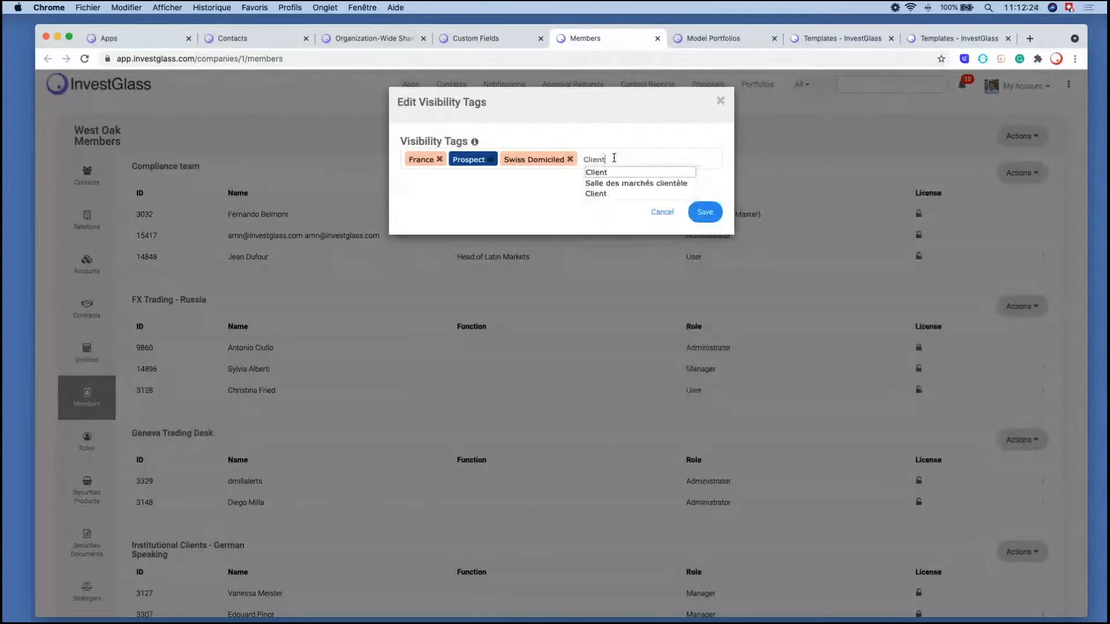
key(Return)
click(682, 130)
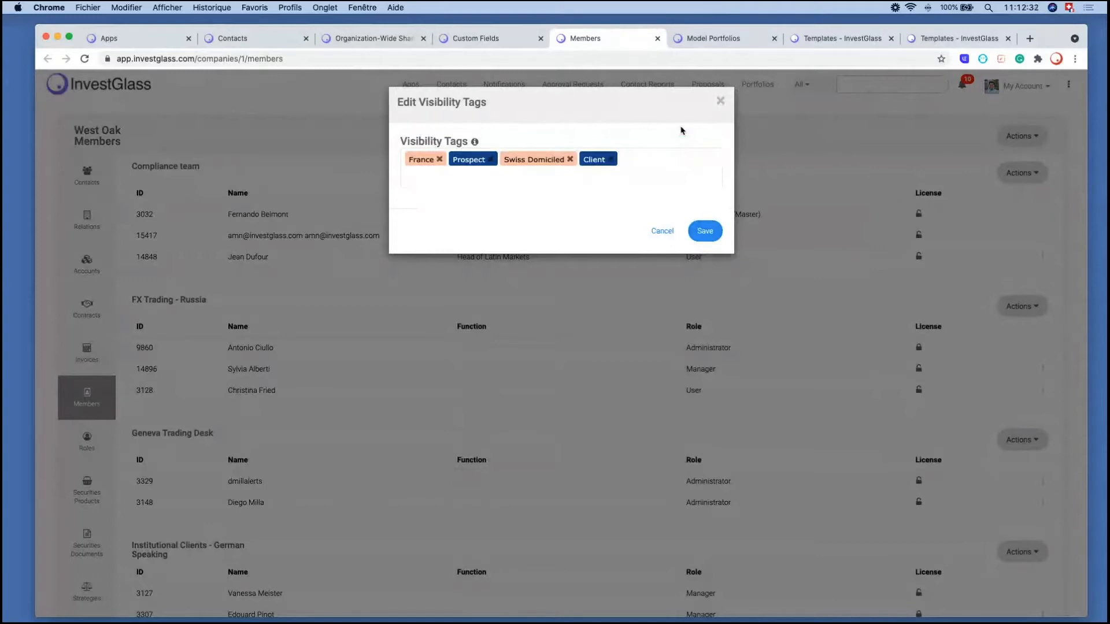
click(718, 104)
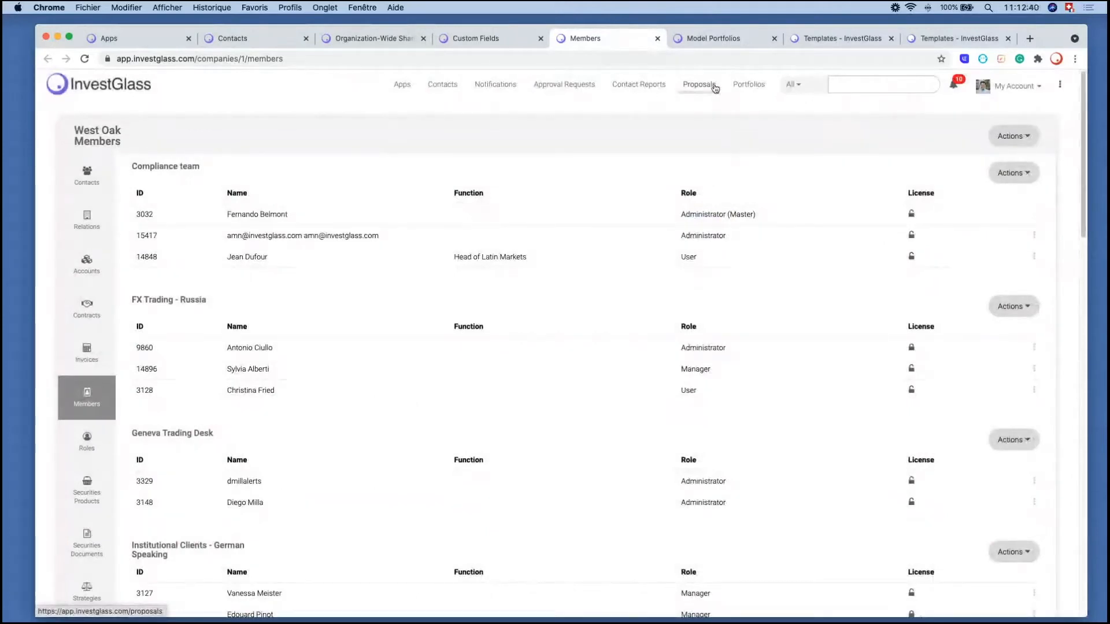
Step: On the Model Portfolios page, open USD Dynamique UC, TMC AM High Yield USD - UBS and the TMC AM Low portfolio in separate browser tabs
click(719, 42)
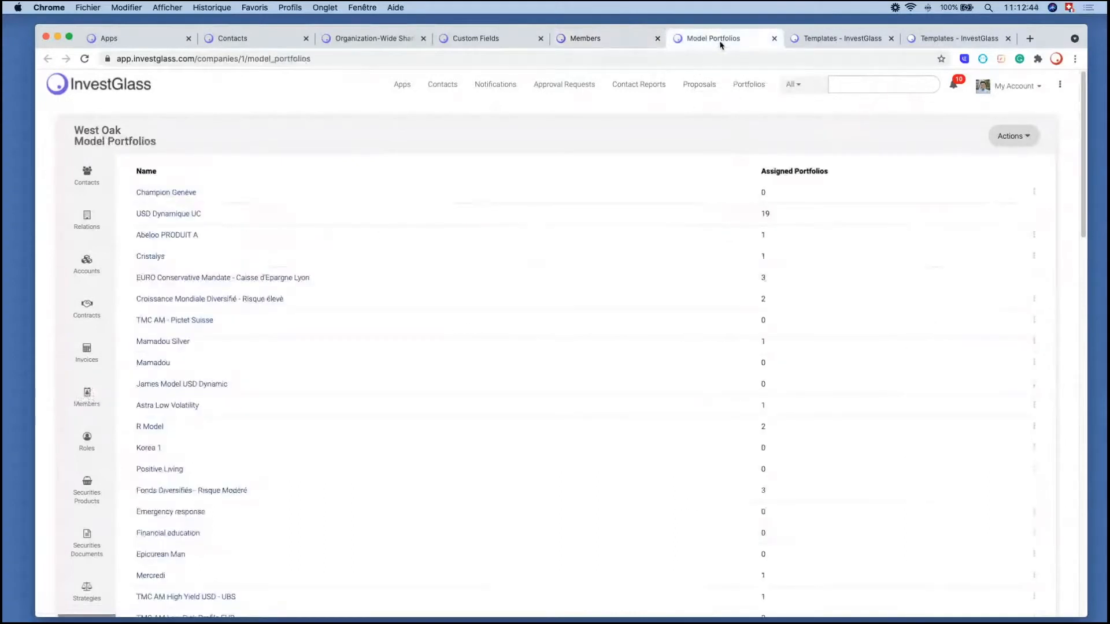
super+click(175, 216)
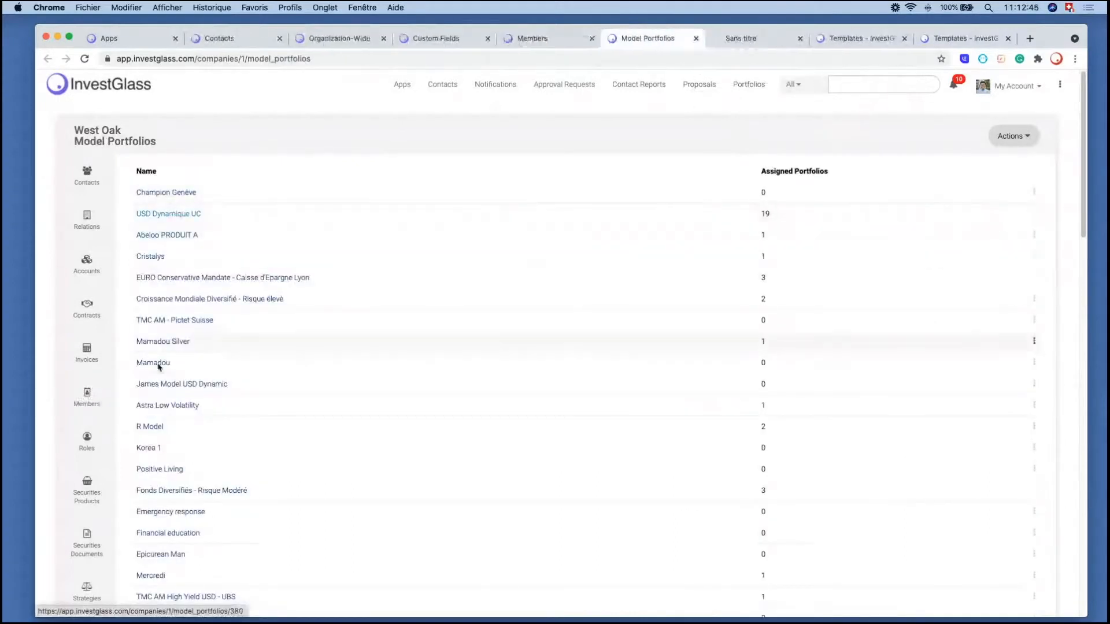
scroll(159, 405, down, 5)
super+click(170, 347)
super+click(173, 366)
scroll(461, 320, up, 5)
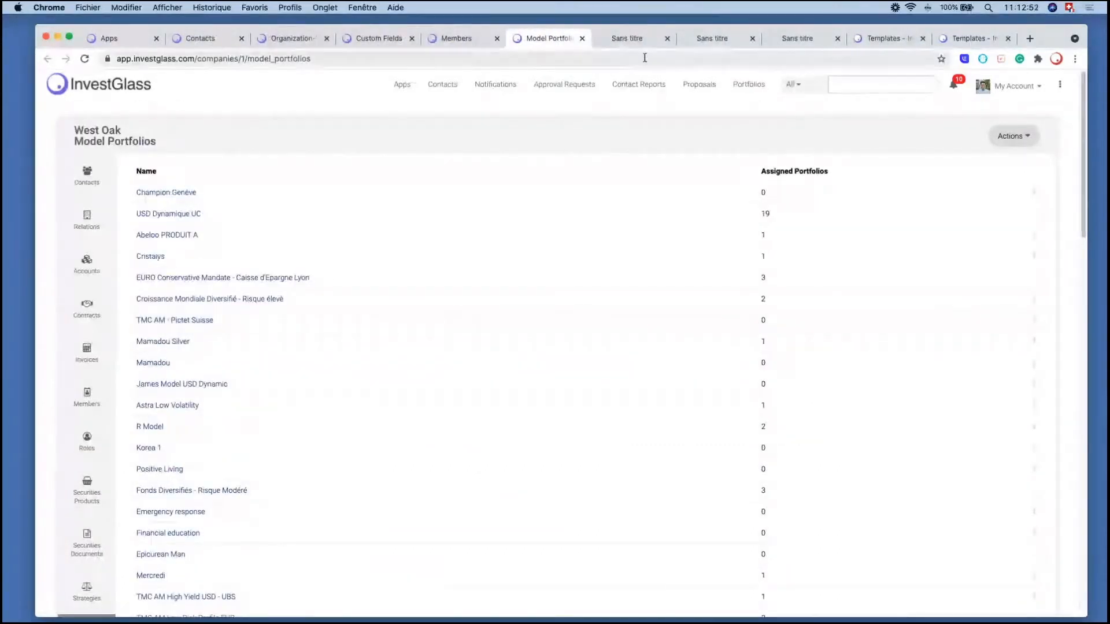
Step: Examine the securities and allocations in the TMC AM High Yield model portfolio
click(614, 39)
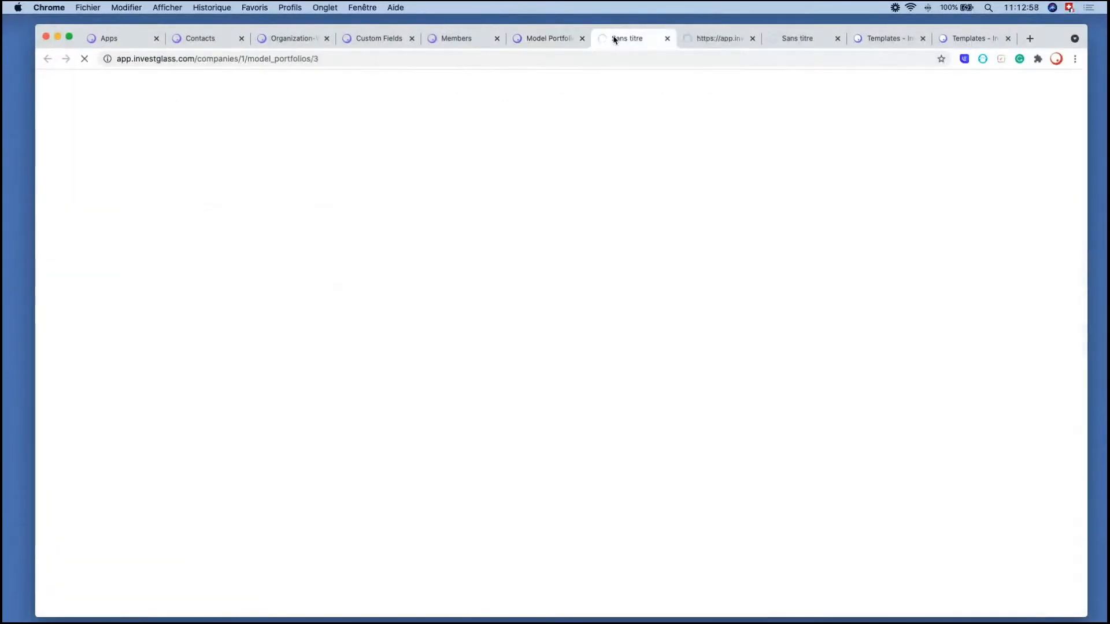
click(722, 38)
scroll(732, 221, down, 10)
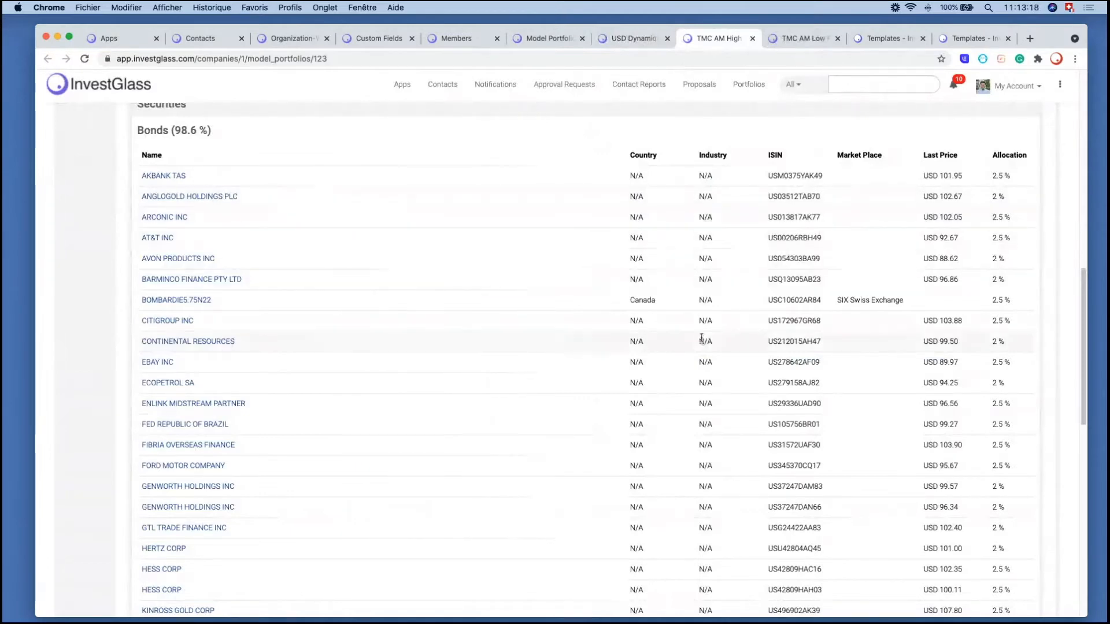
scroll(697, 352, down, 2)
scroll(699, 352, down, 10)
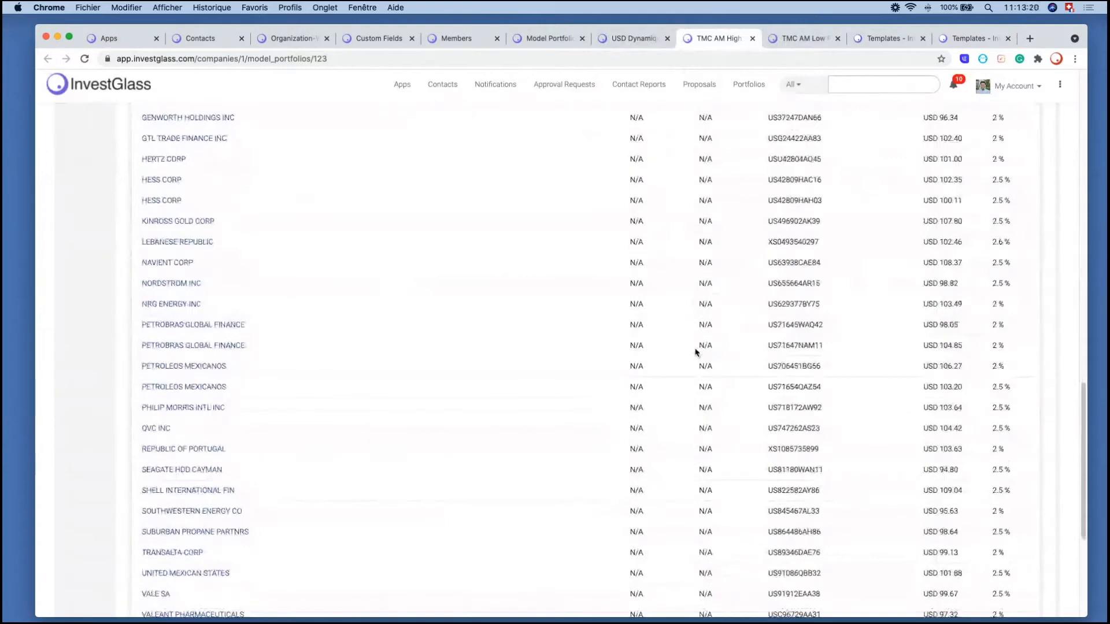
scroll(701, 351, up, 20)
Step: Examine the securities of the TMC AM Low model portfolio and the charts and holdings of USD Dynamique UC
click(787, 43)
scroll(707, 259, down, 20)
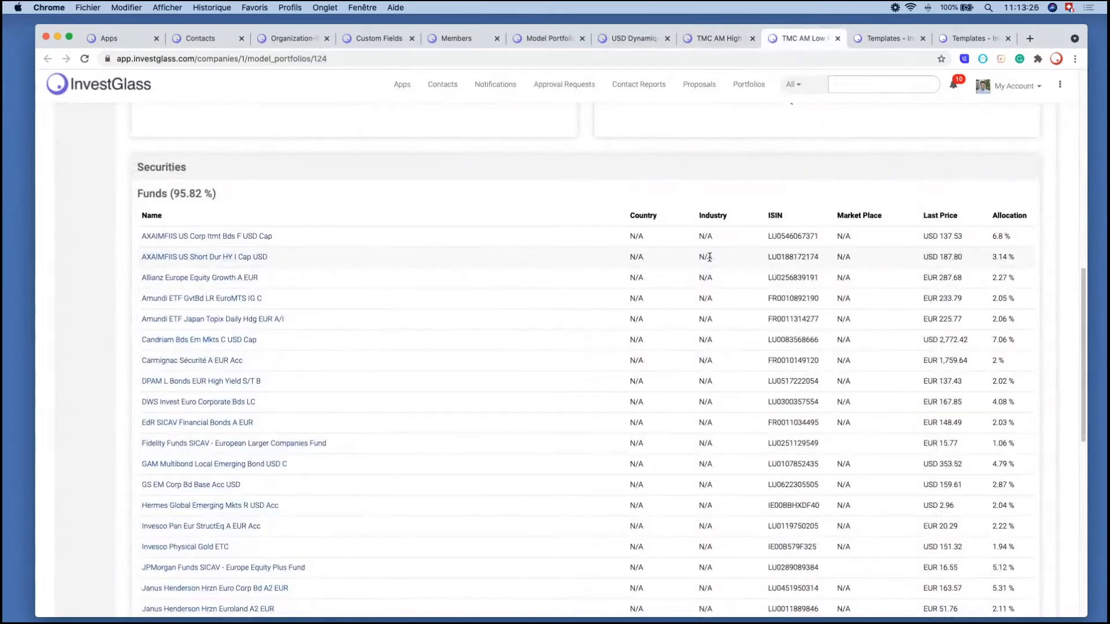
scroll(709, 257, down, 10)
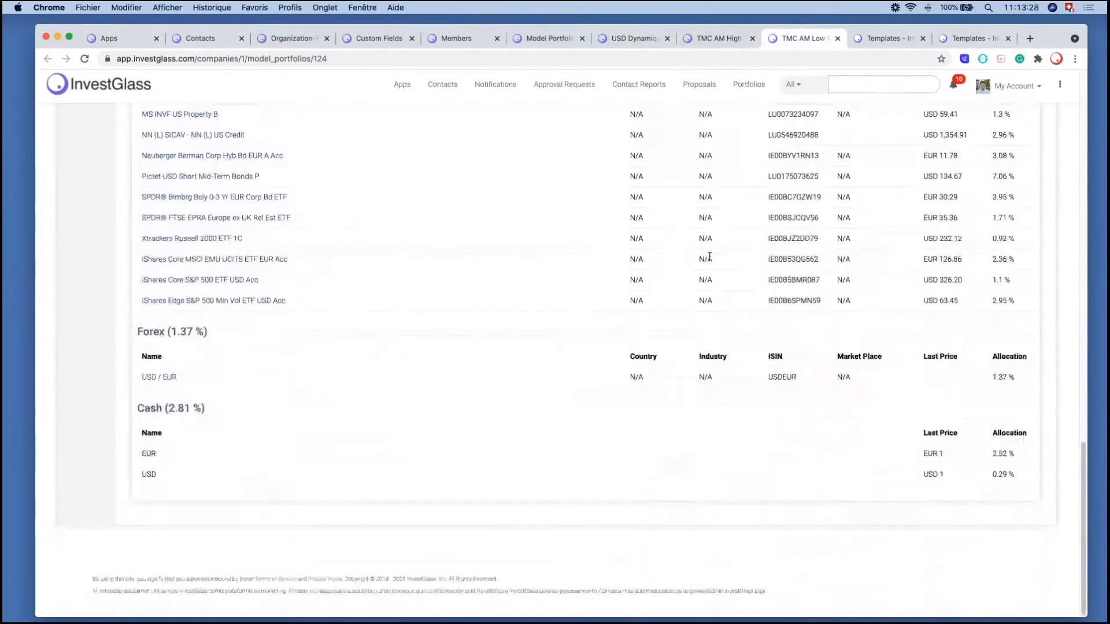
scroll(709, 257, up, 10)
click(633, 38)
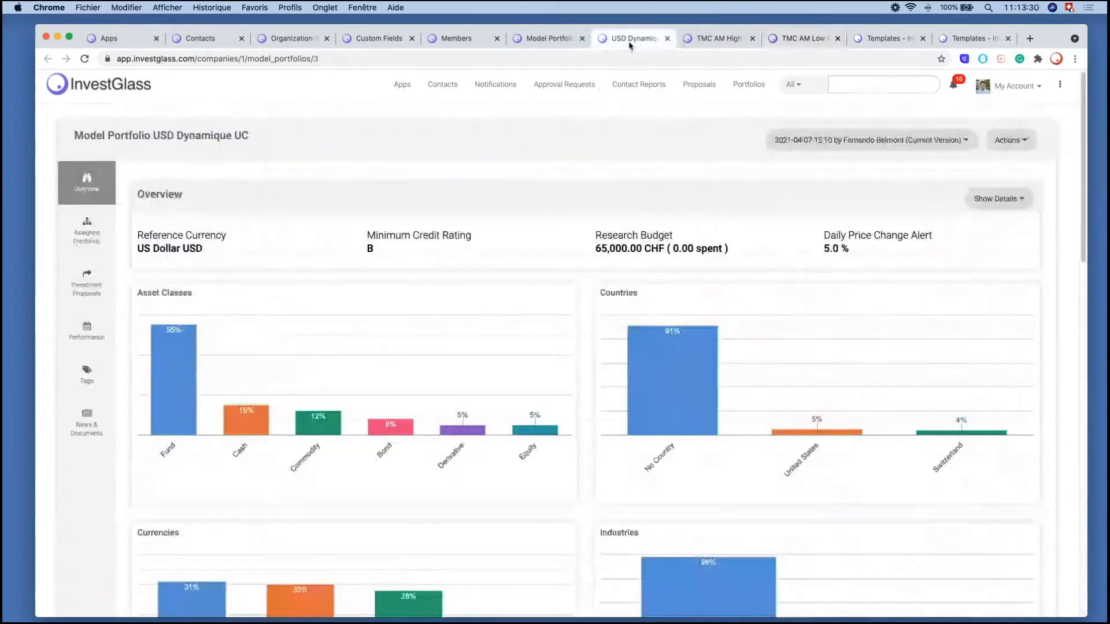
scroll(627, 287, down, 10)
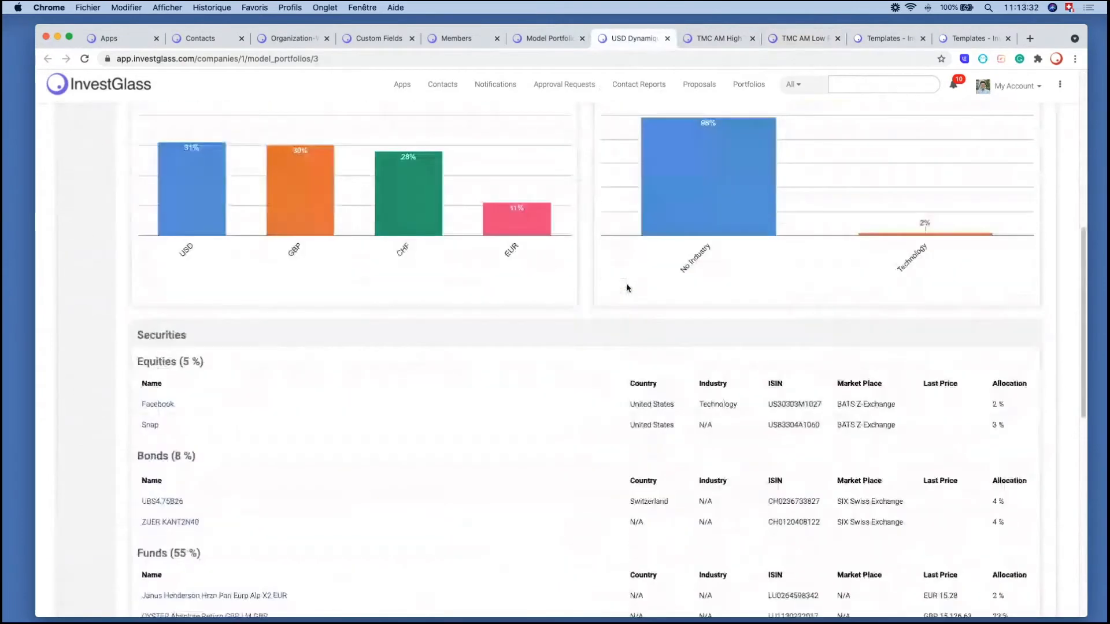
scroll(627, 288, down, 2)
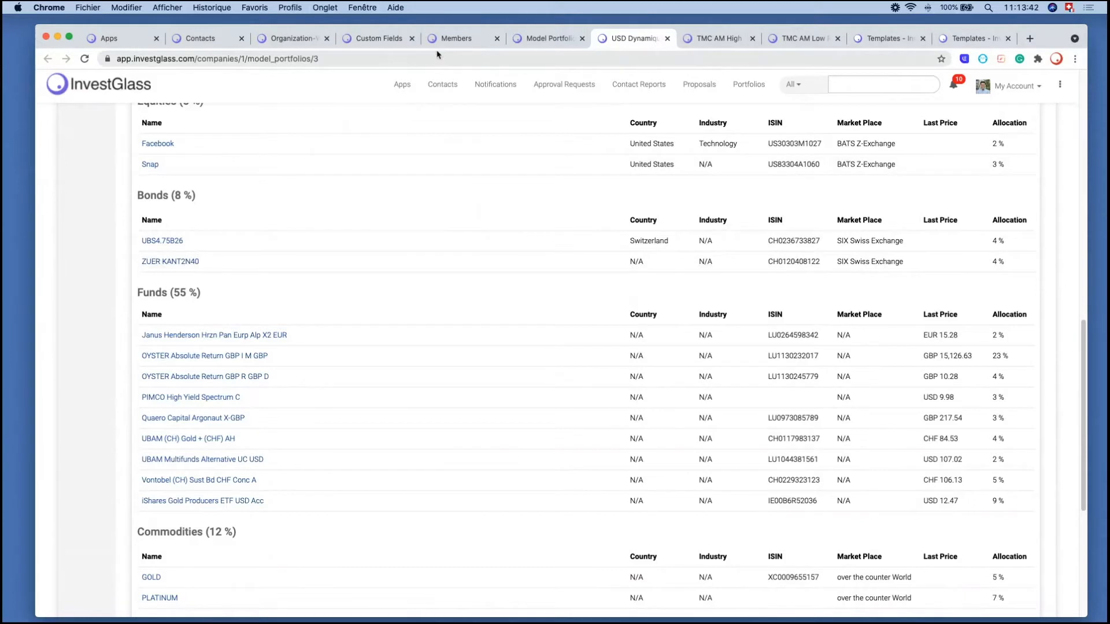
Step: Switch to the Apps page and close its account menu to view the available apps
click(207, 39)
click(106, 38)
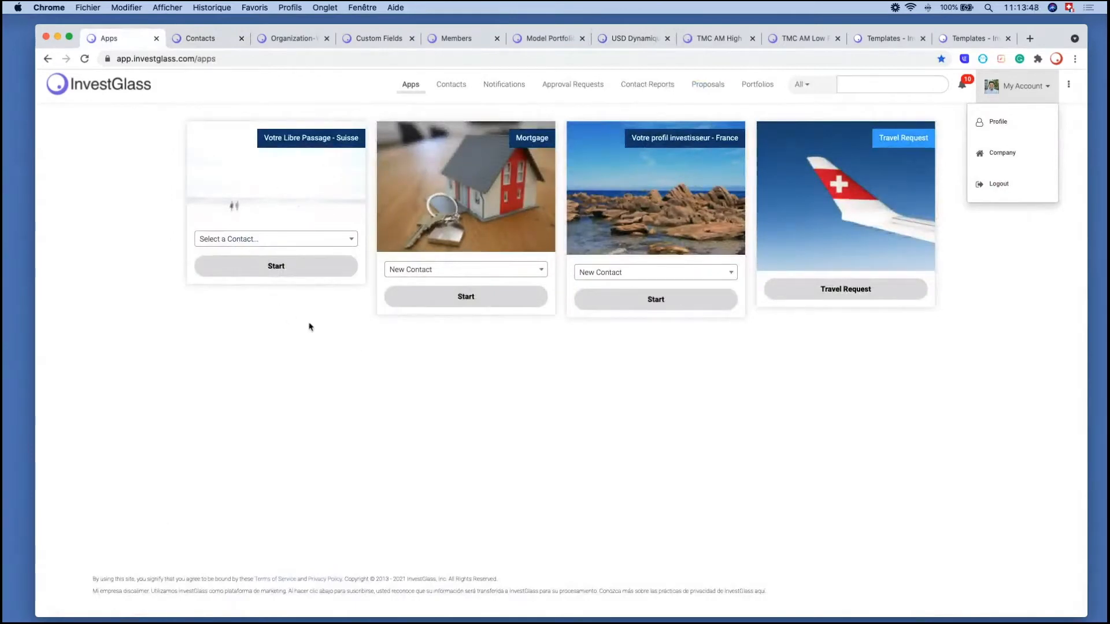
click(1004, 222)
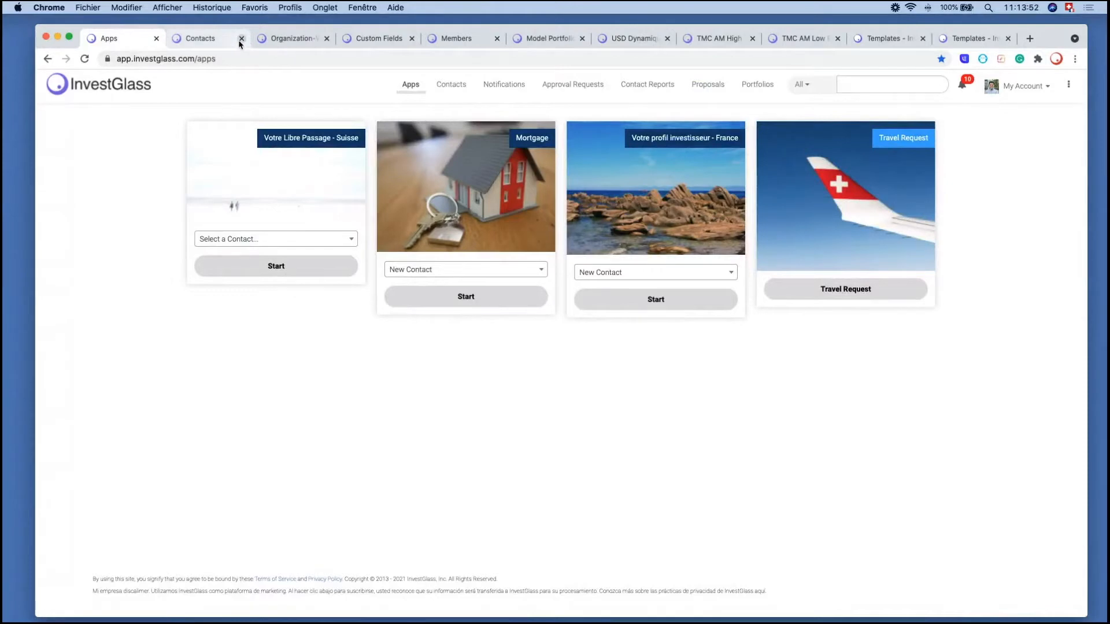
Step: Go from the company Contacts page to the Forms page and show the types offered for a new form
click(218, 41)
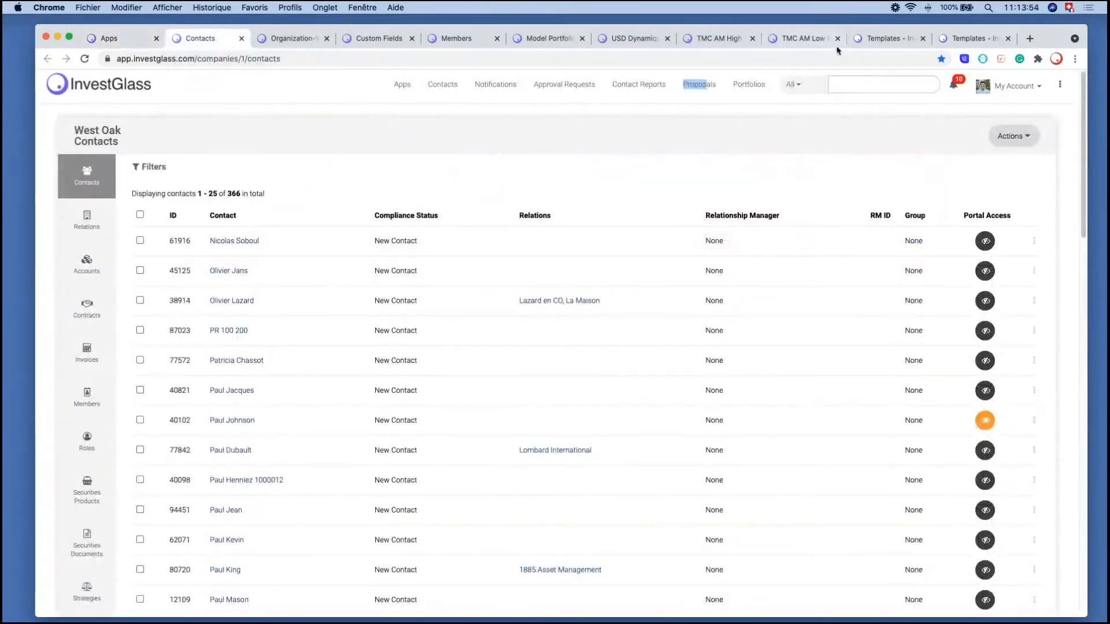
click(1012, 86)
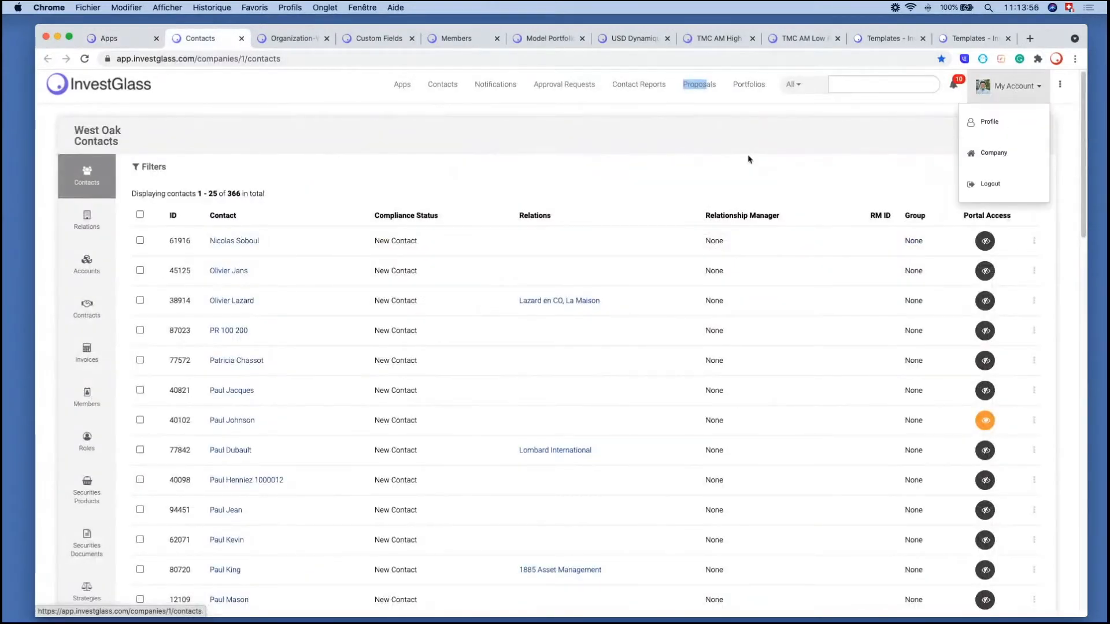
scroll(268, 213, down, 10)
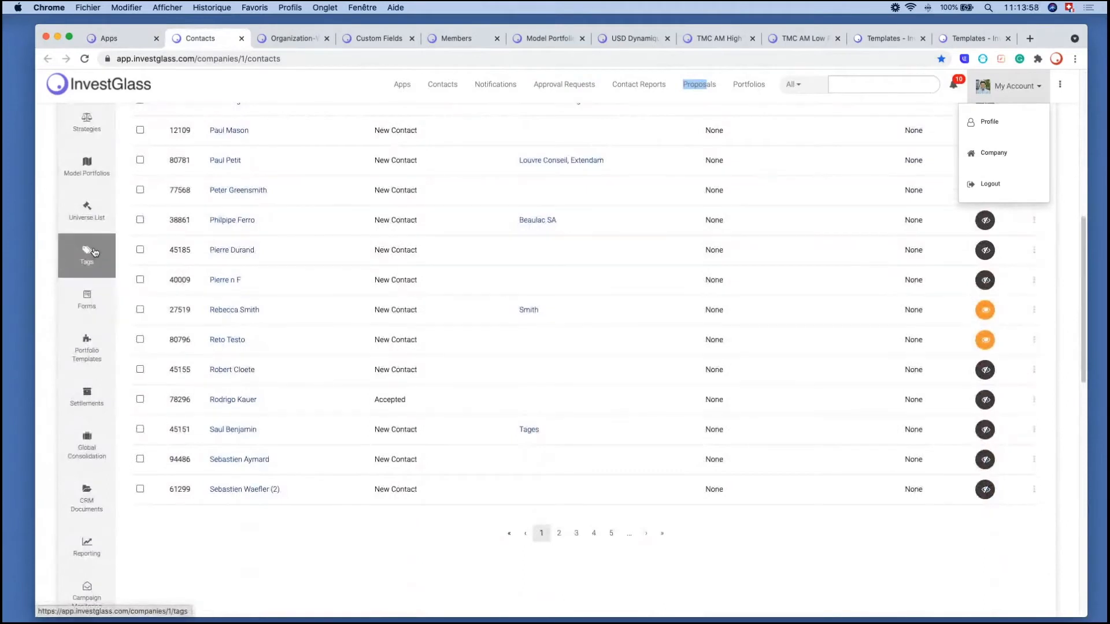
scroll(95, 254, up, 1)
click(81, 334)
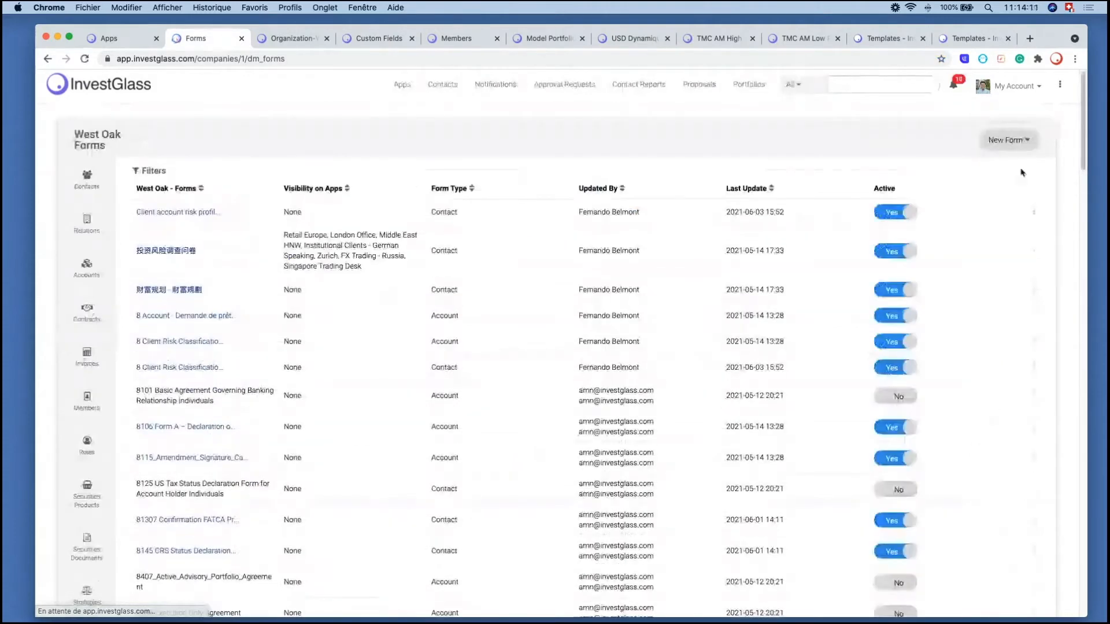
click(1009, 140)
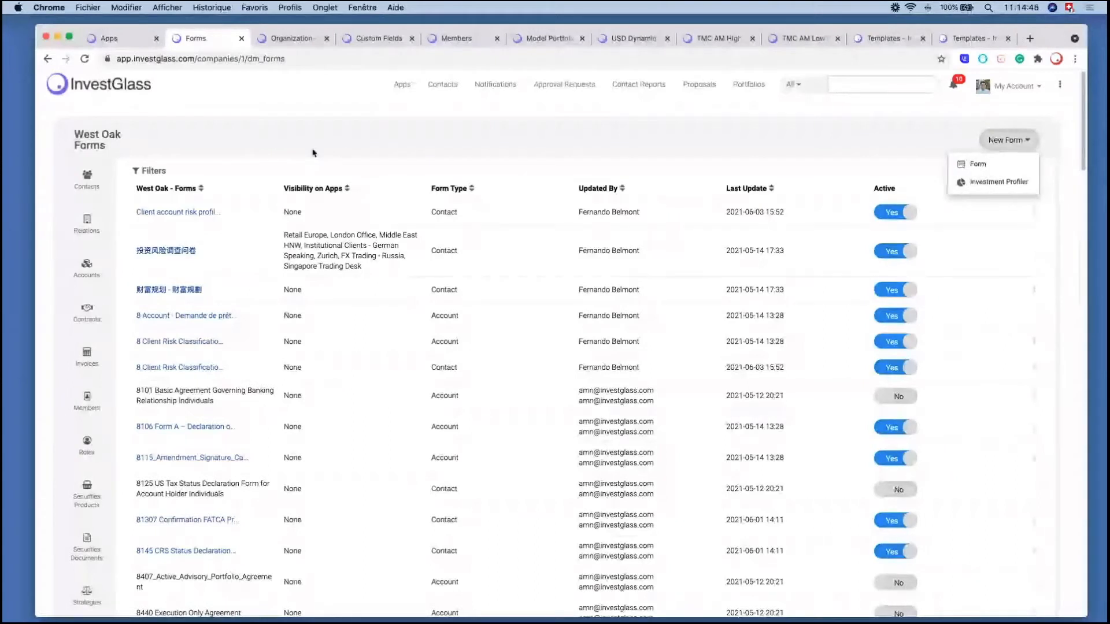
Step: View the forms published on the Apps page and return to the company's Forms list
click(137, 45)
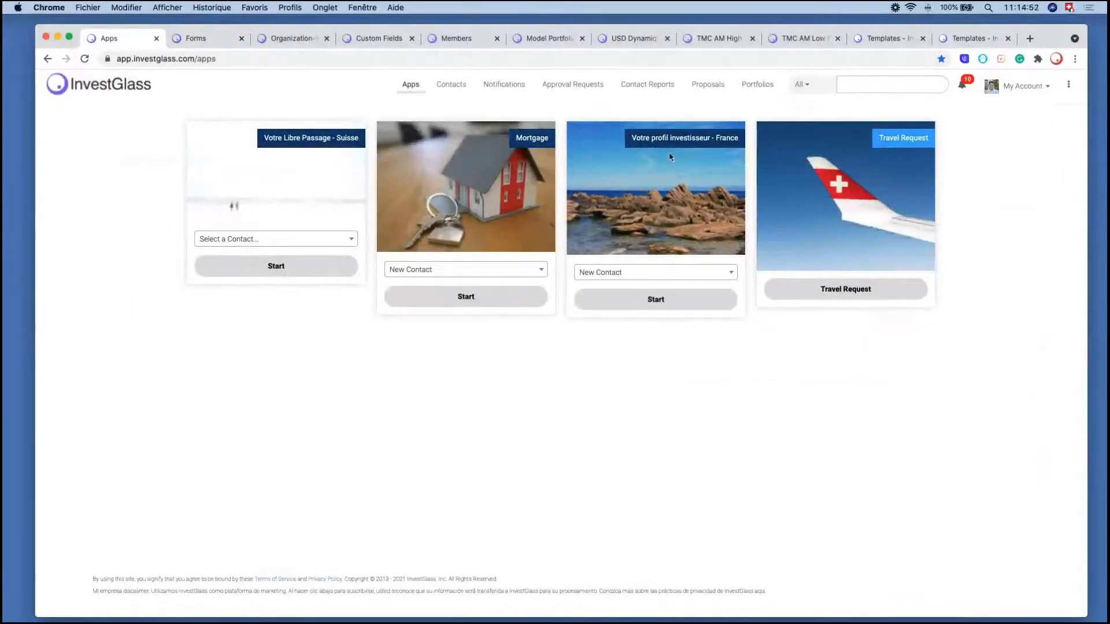
click(286, 39)
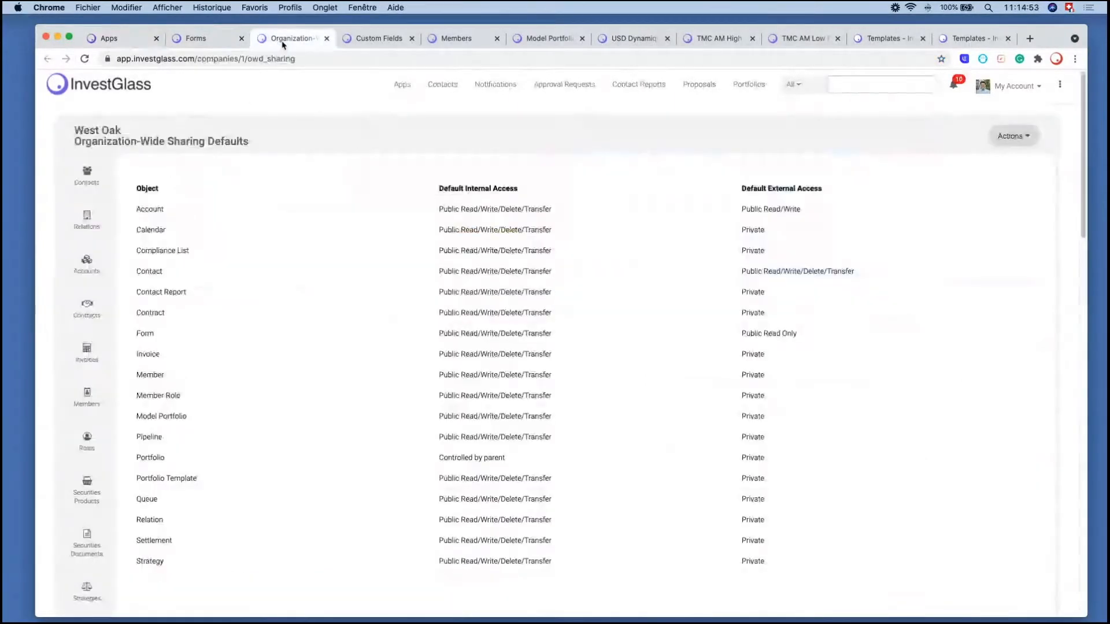
click(359, 38)
click(193, 39)
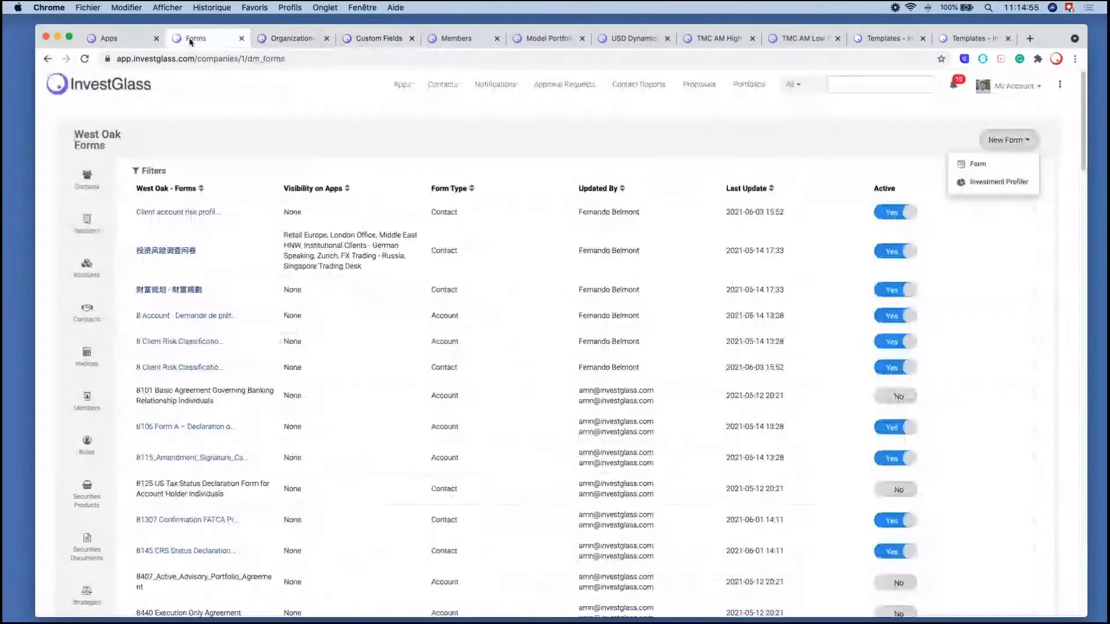
Step: Open the "Votre profil investisseur" form that is visible to several teams for editing
scroll(574, 315, down, 2)
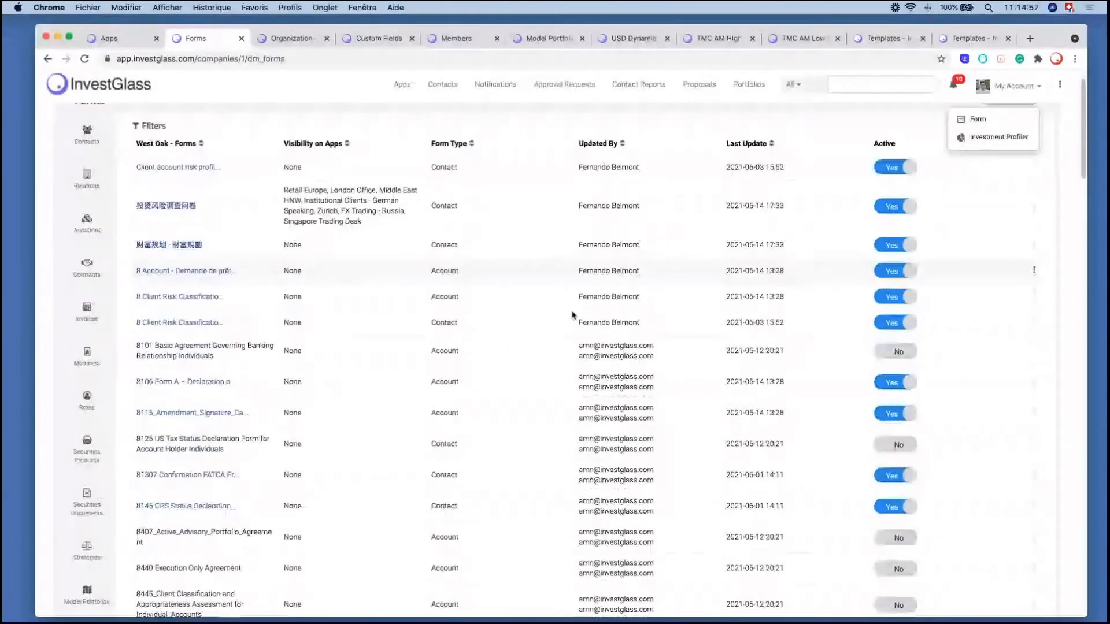
scroll(574, 315, down, 20)
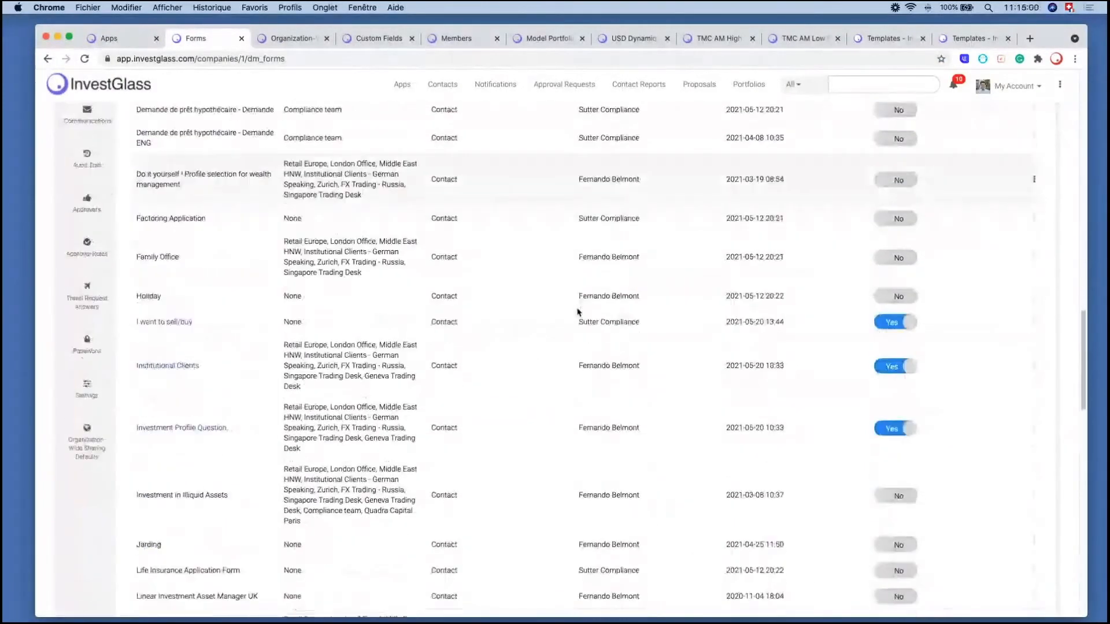
scroll(314, 326, down, 10)
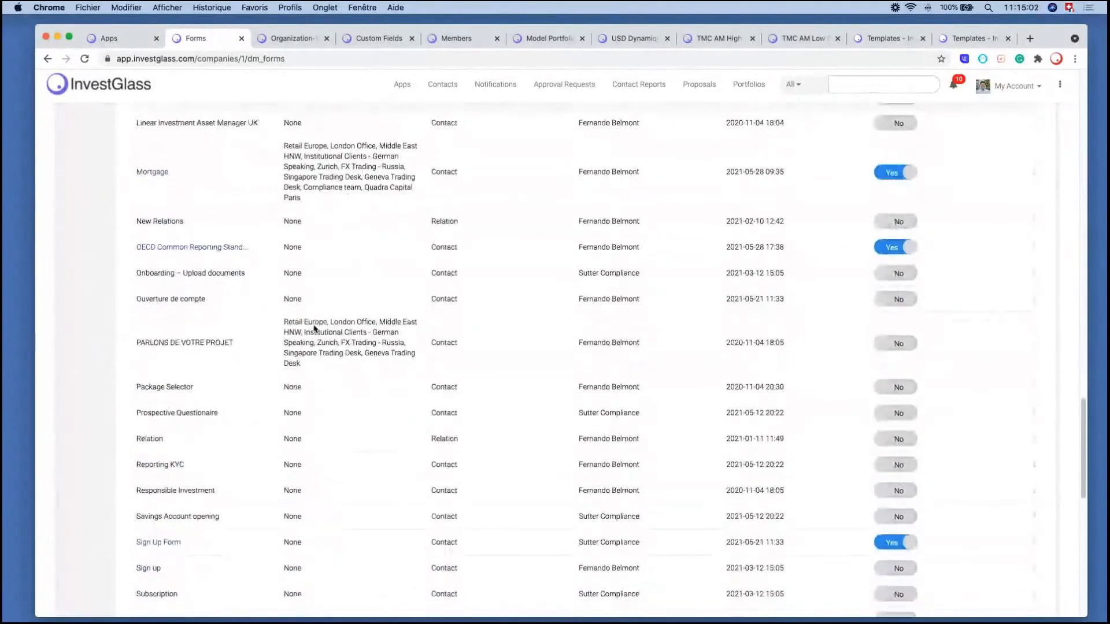
scroll(317, 412, down, 5)
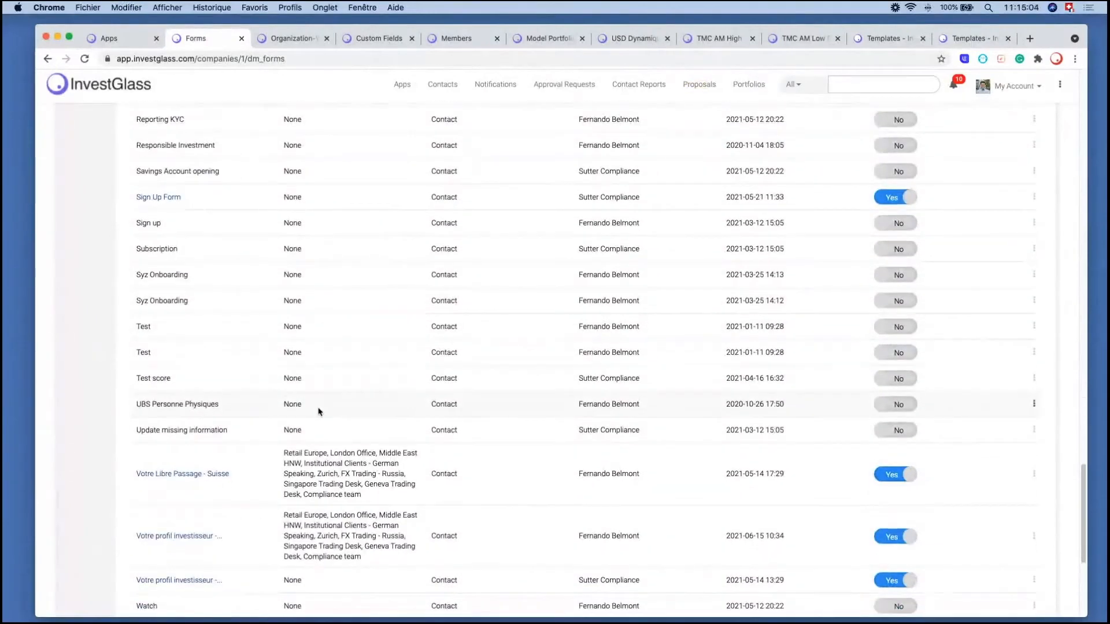
click(1035, 430)
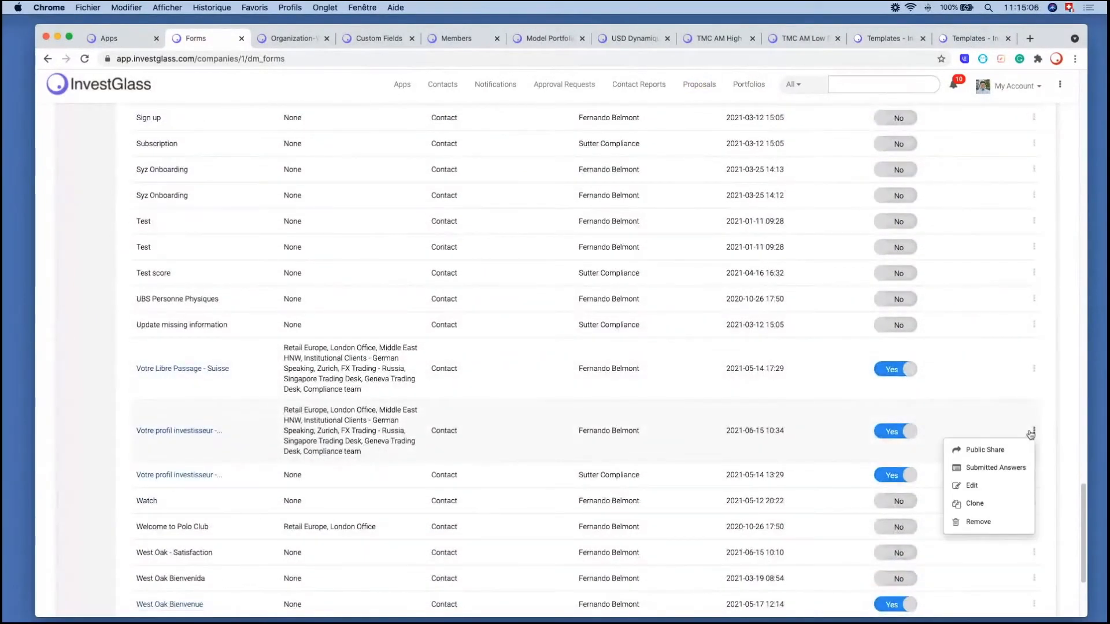
click(983, 489)
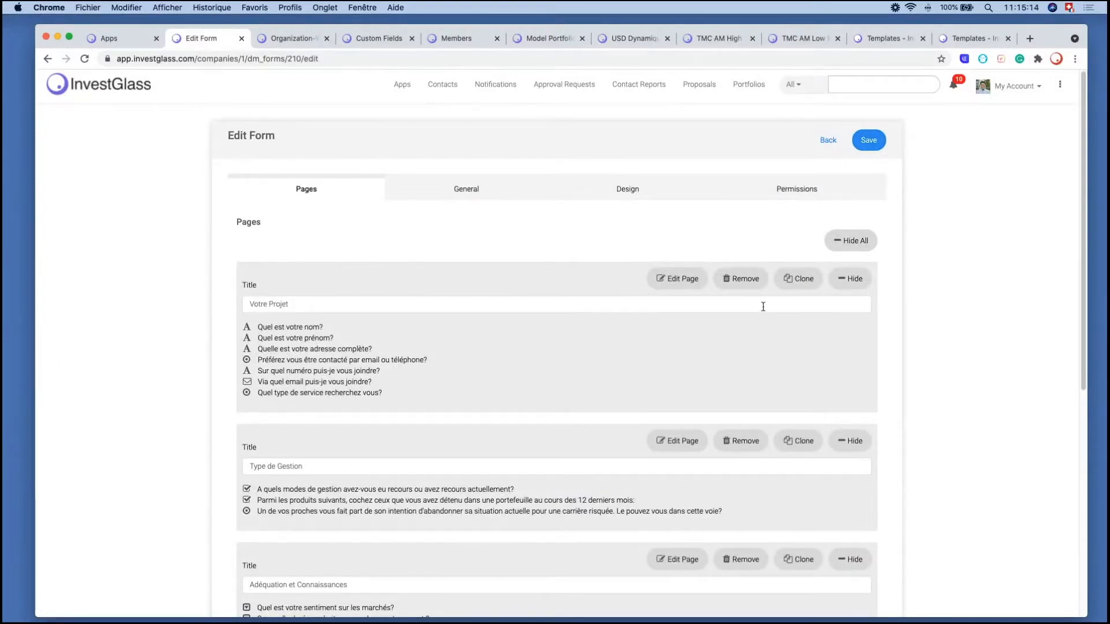
Step: Review the form's pages and their questions, and bring up the new page dialog and dismiss it without a title
scroll(764, 306, down, 10)
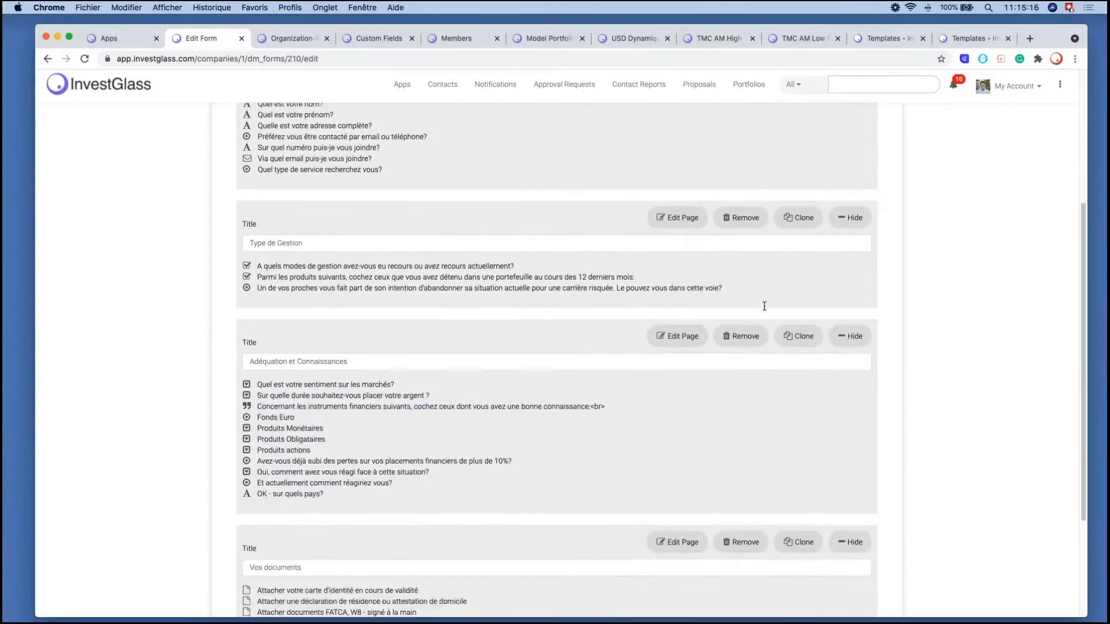
scroll(765, 306, up, 10)
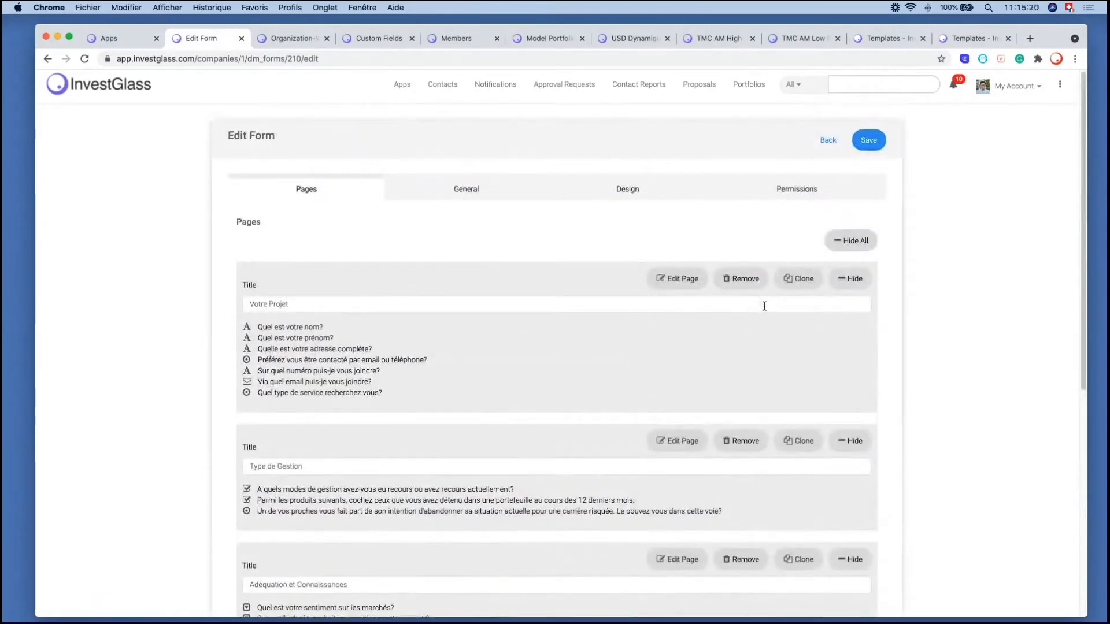
scroll(765, 306, down, 10)
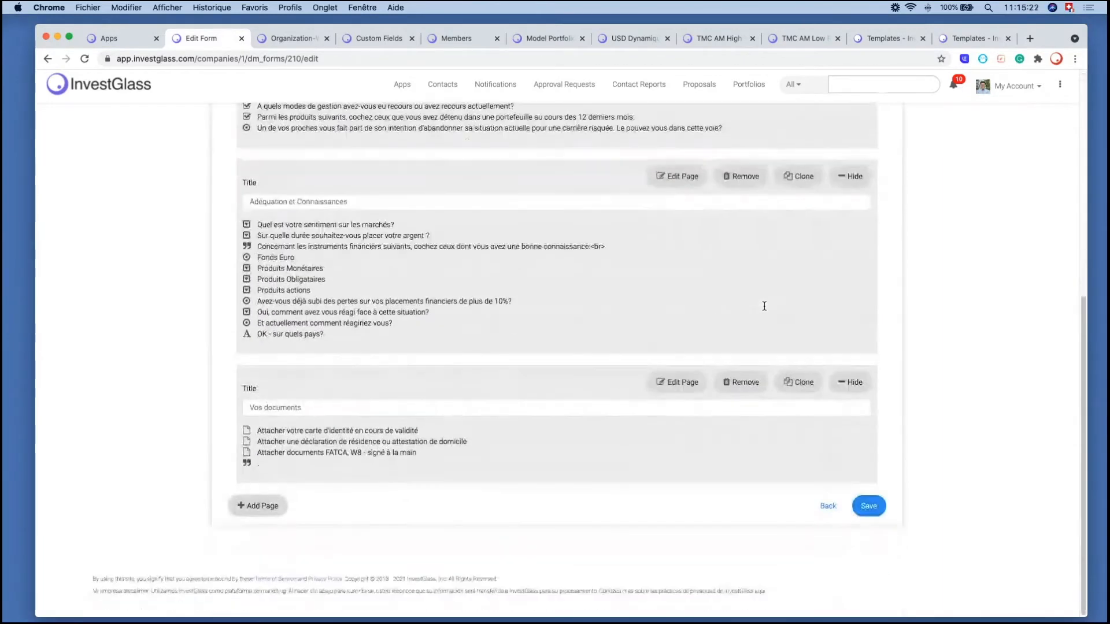
scroll(757, 313, up, 10)
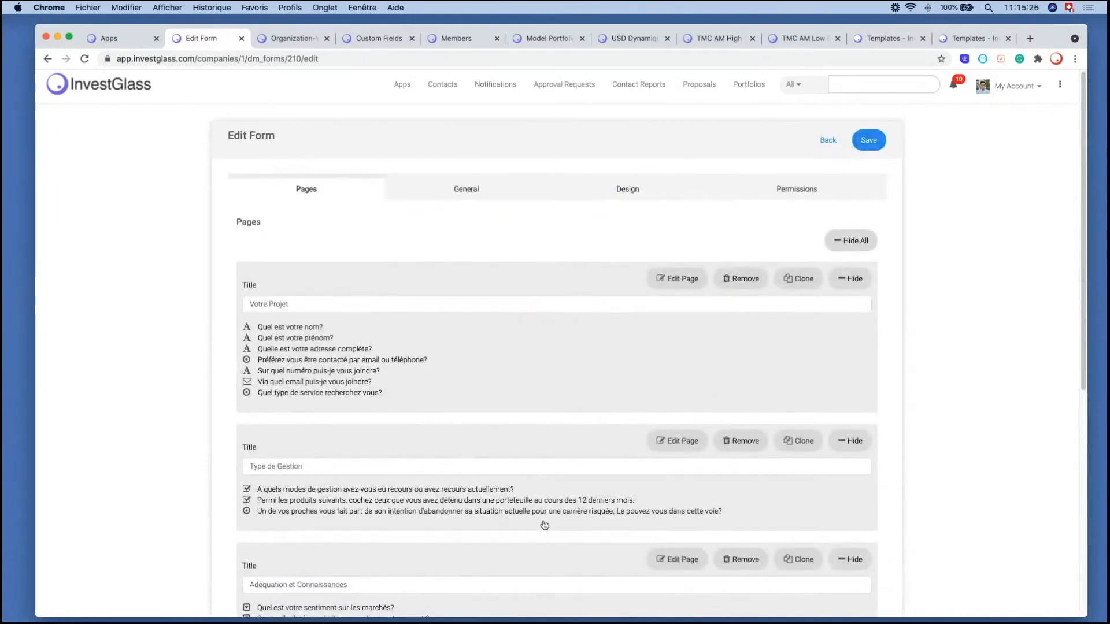
scroll(544, 525, down, 7)
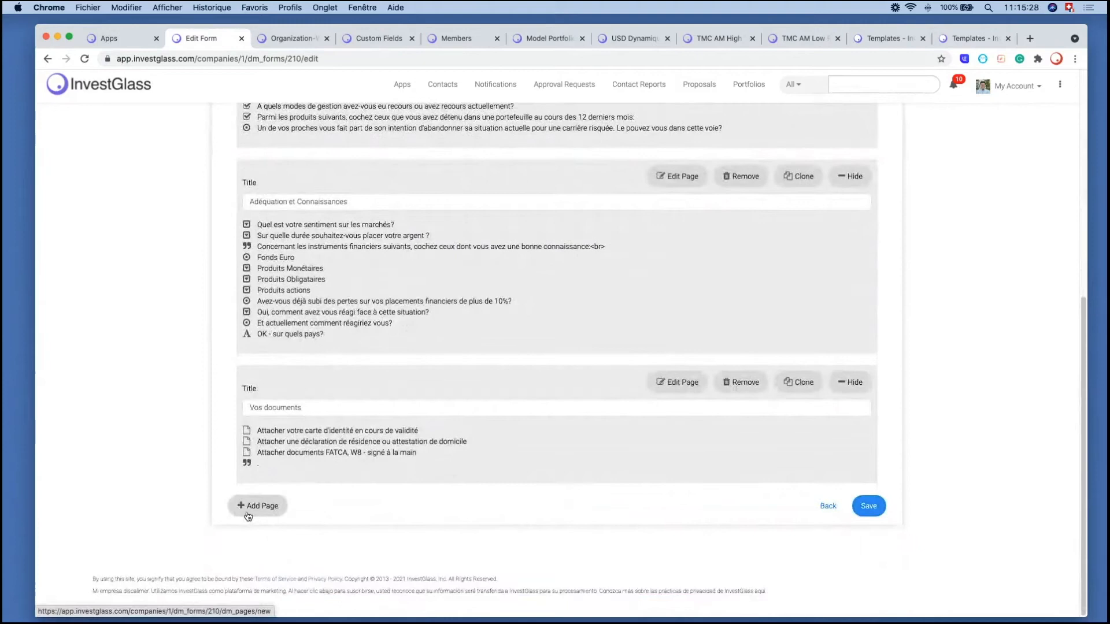
click(258, 516)
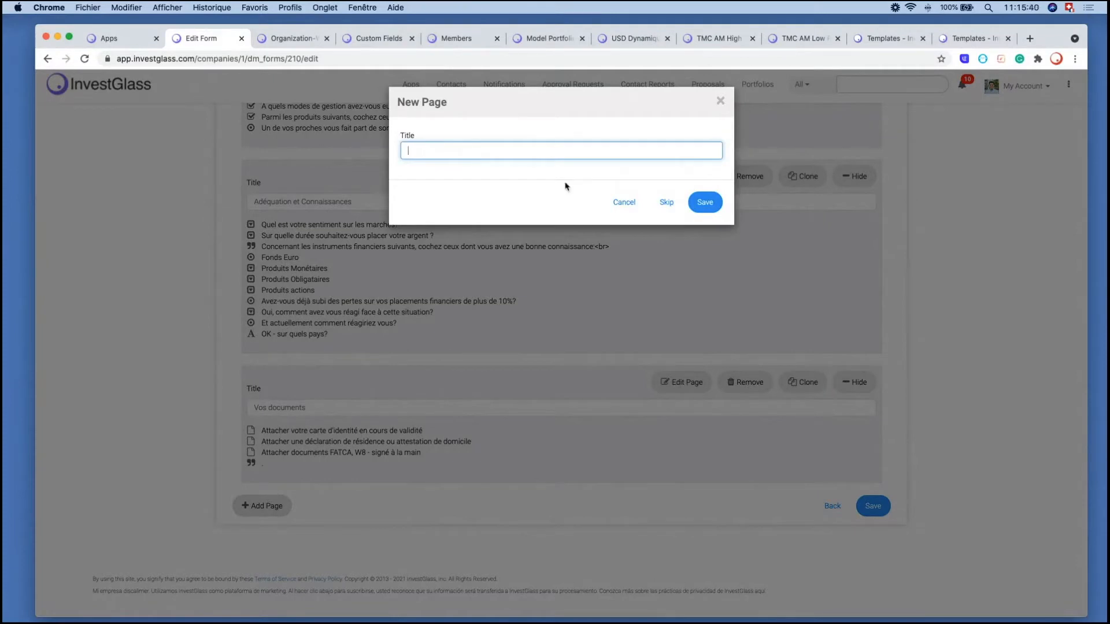
click(666, 203)
Step: Open the "Votre Projet" page for editing and view its questions and the element types that can be added
scroll(667, 306, up, 5)
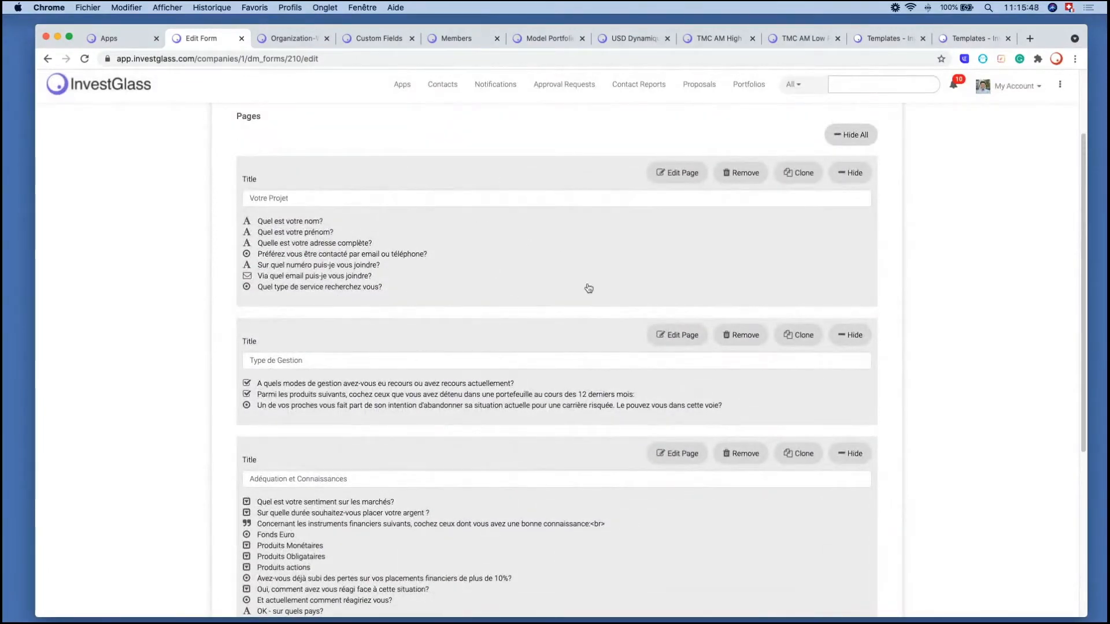
scroll(623, 258, up, 3)
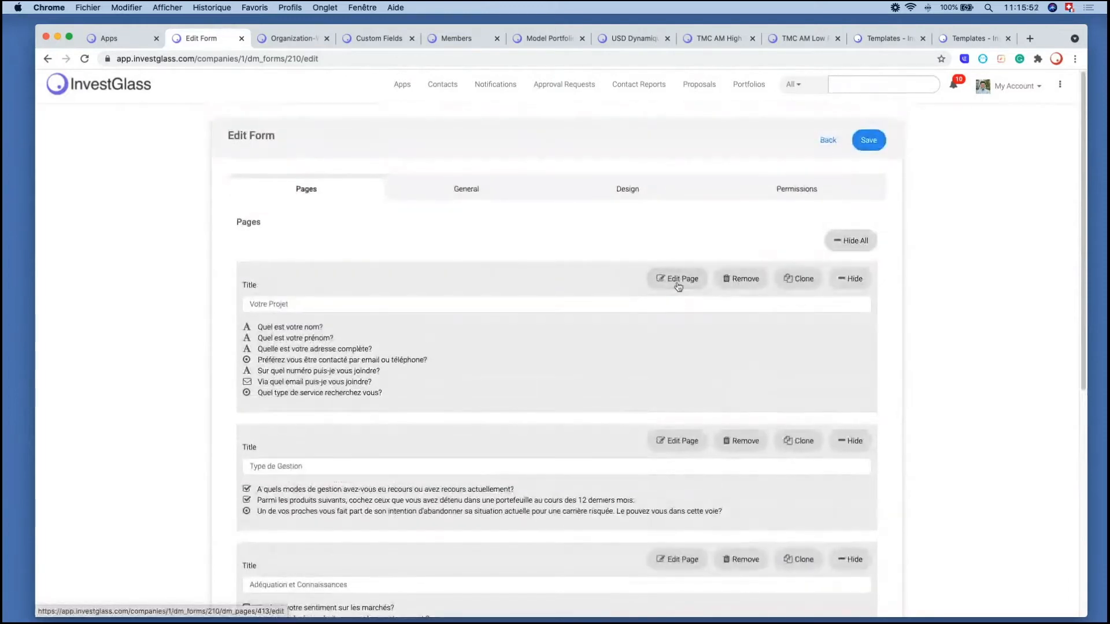
click(678, 279)
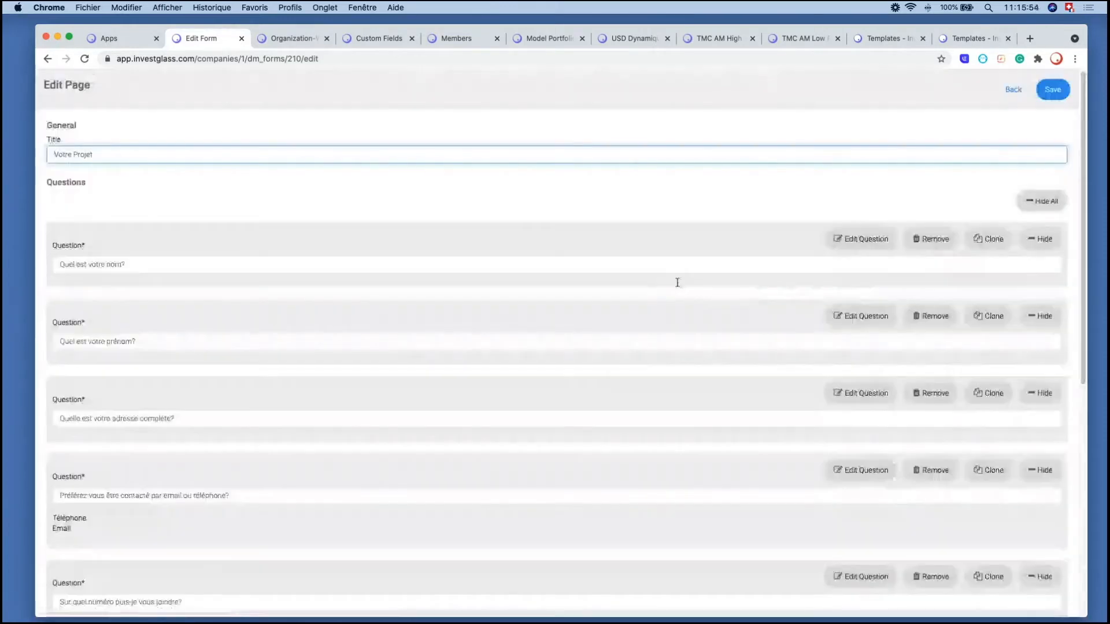
scroll(678, 287, down, 3)
scroll(679, 287, down, 5)
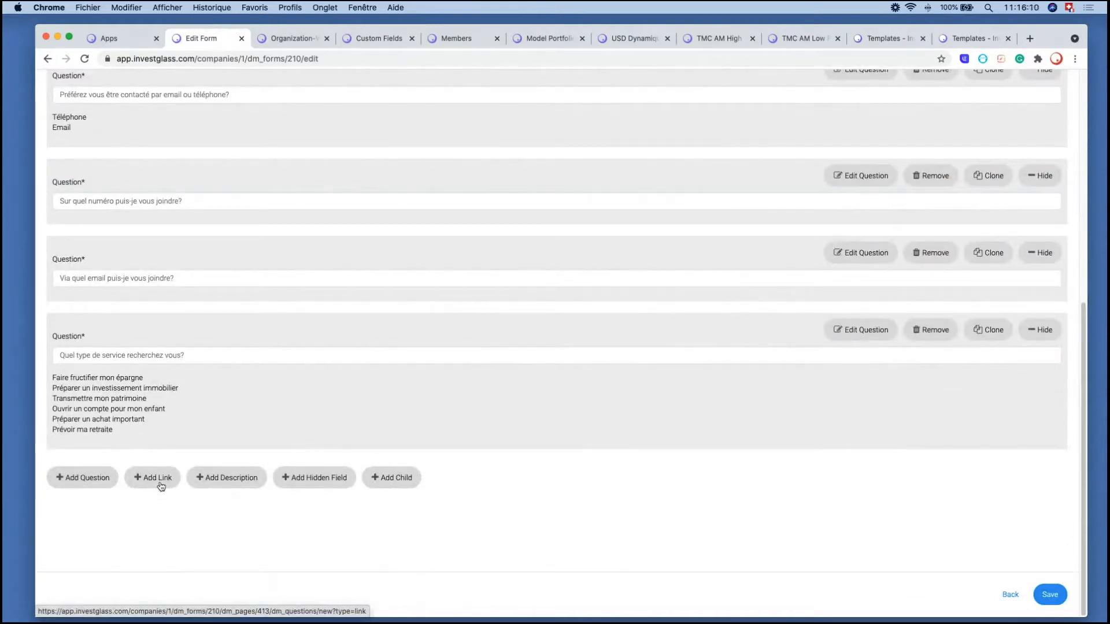
click(234, 484)
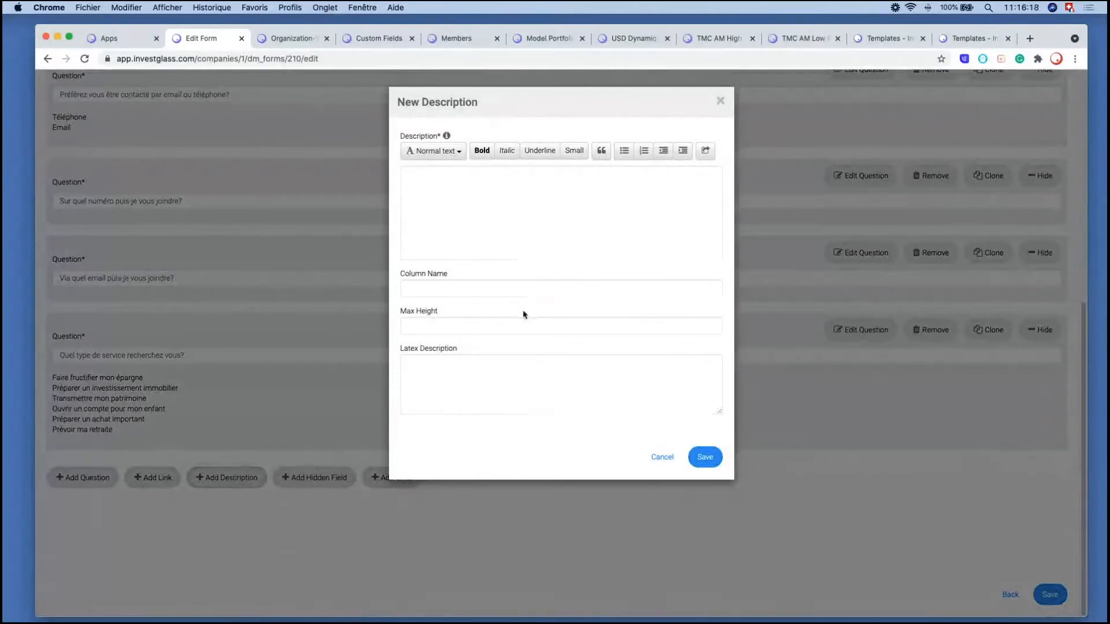
drag(400, 313, 459, 312)
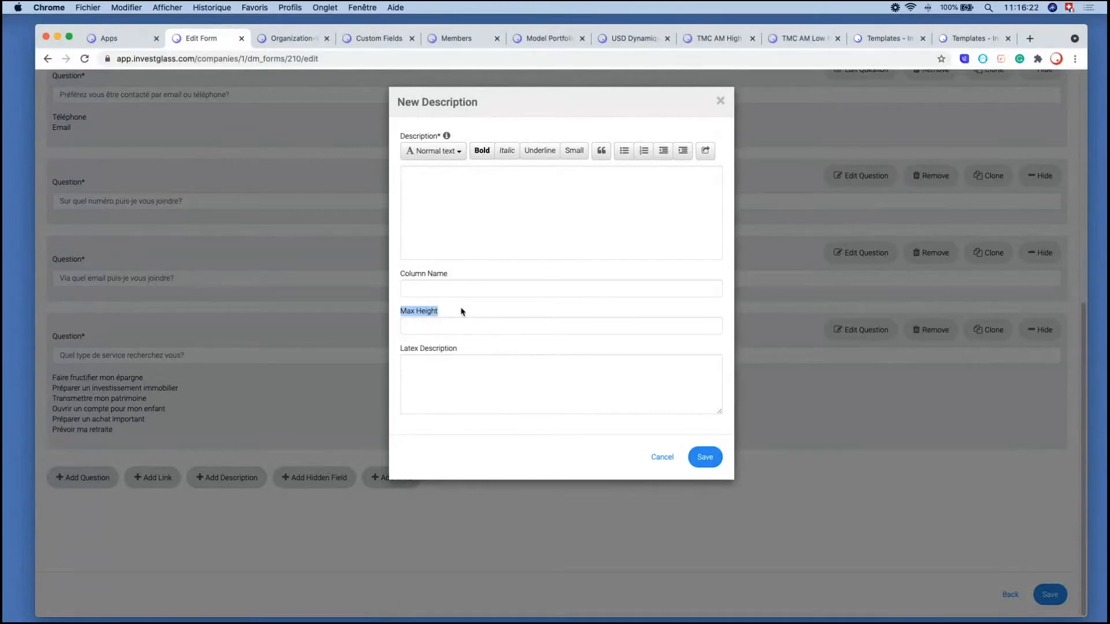
click(461, 312)
click(459, 326)
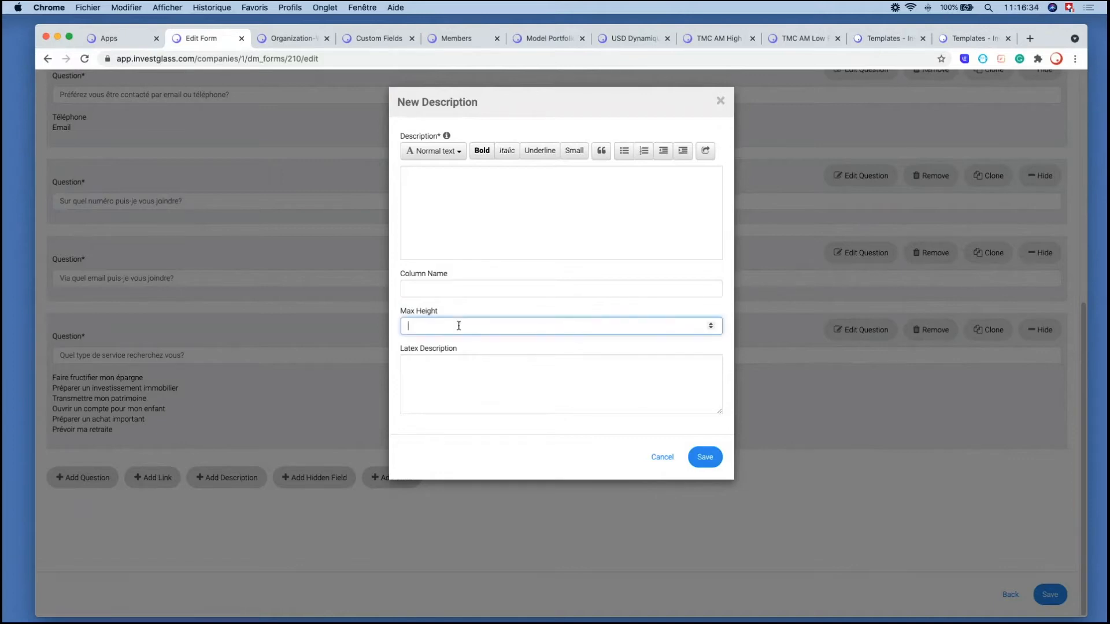
text(300)
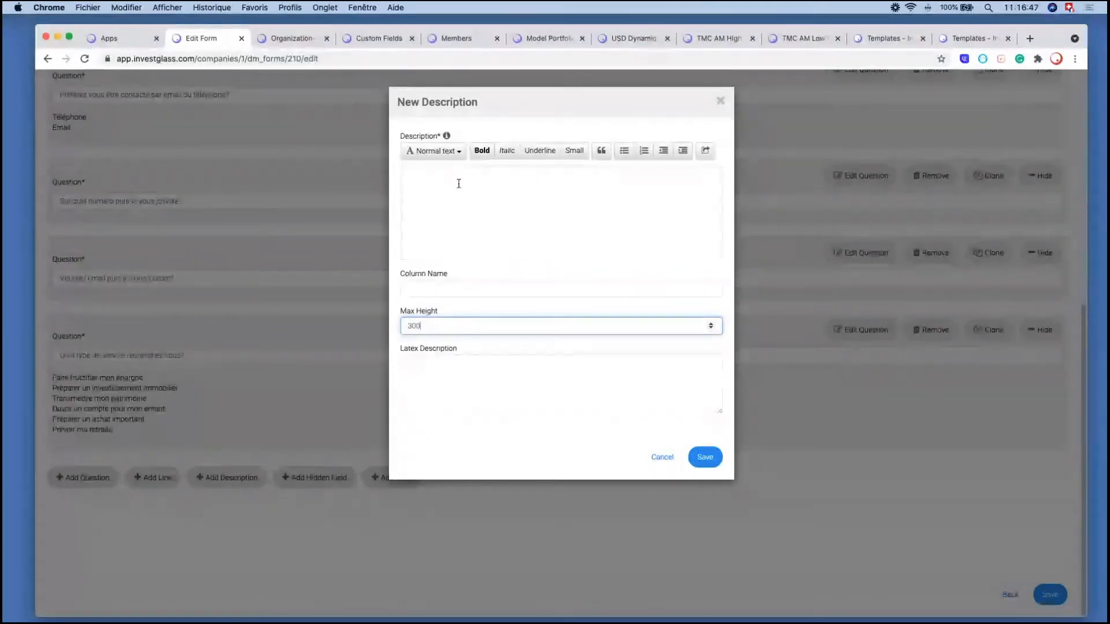
click(525, 188)
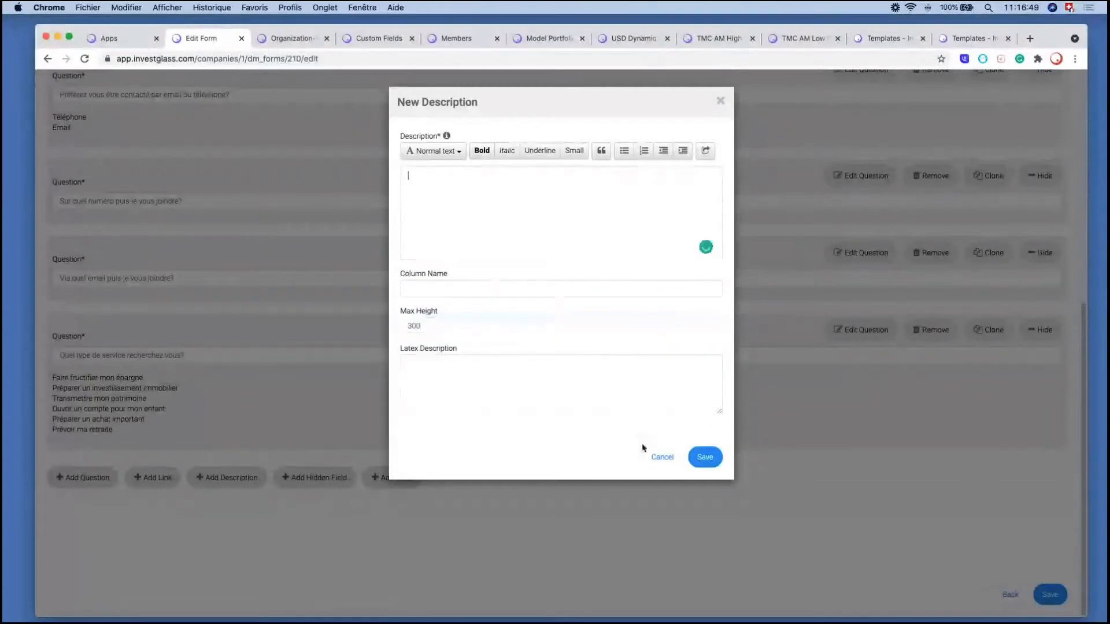
click(653, 457)
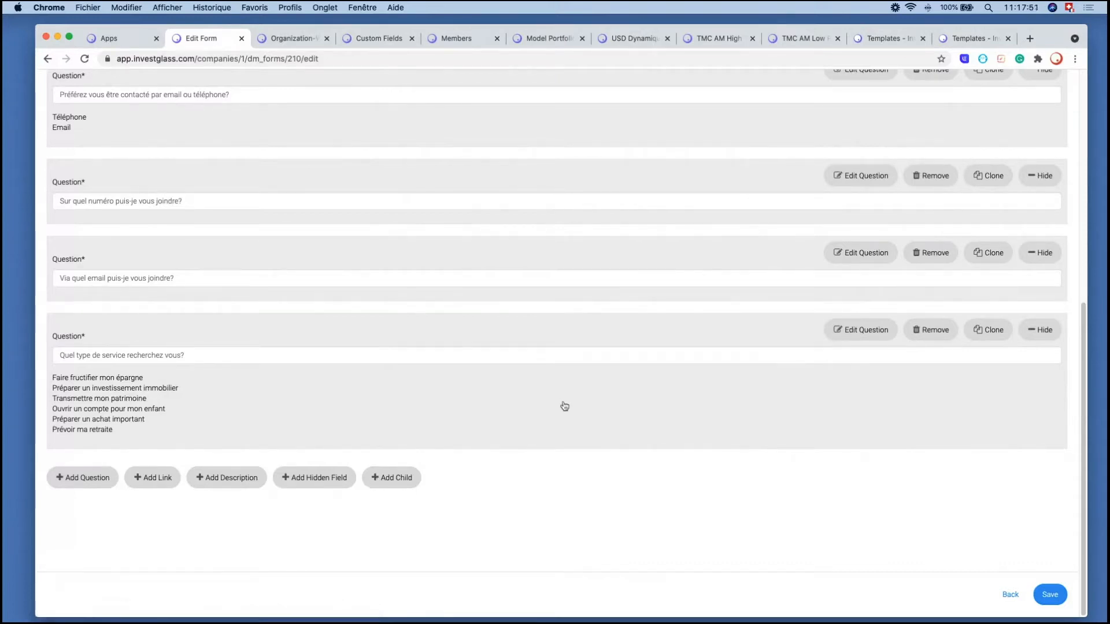
Step: Open the question "Quel est votre nom?" for editing and view its column name and related CRM field choices
scroll(567, 404, up, 3)
scroll(566, 400, up, 6)
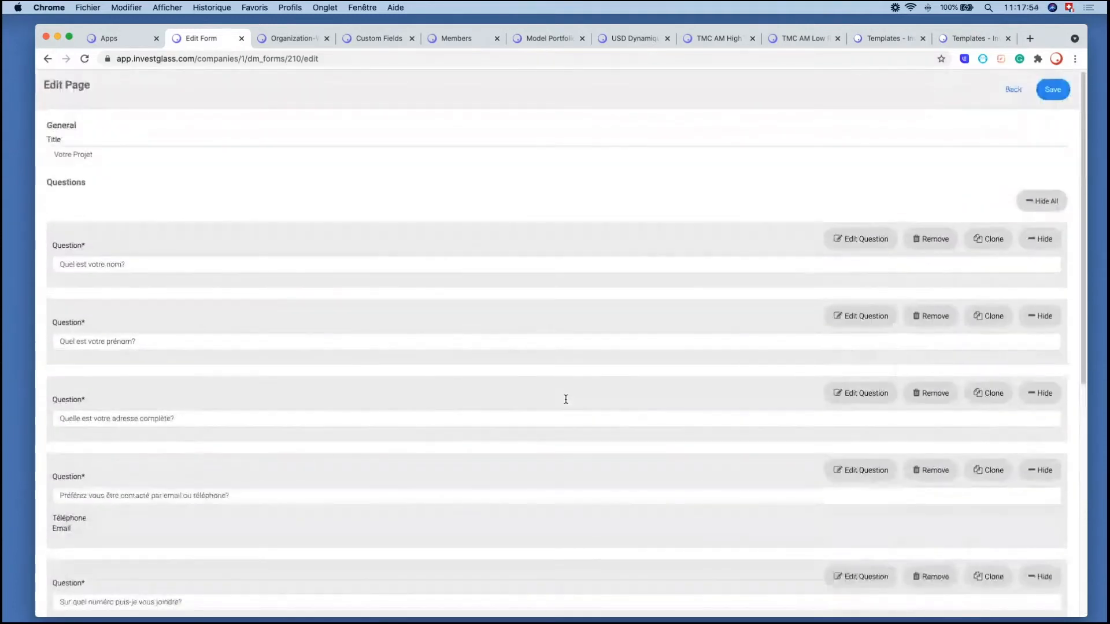
click(852, 248)
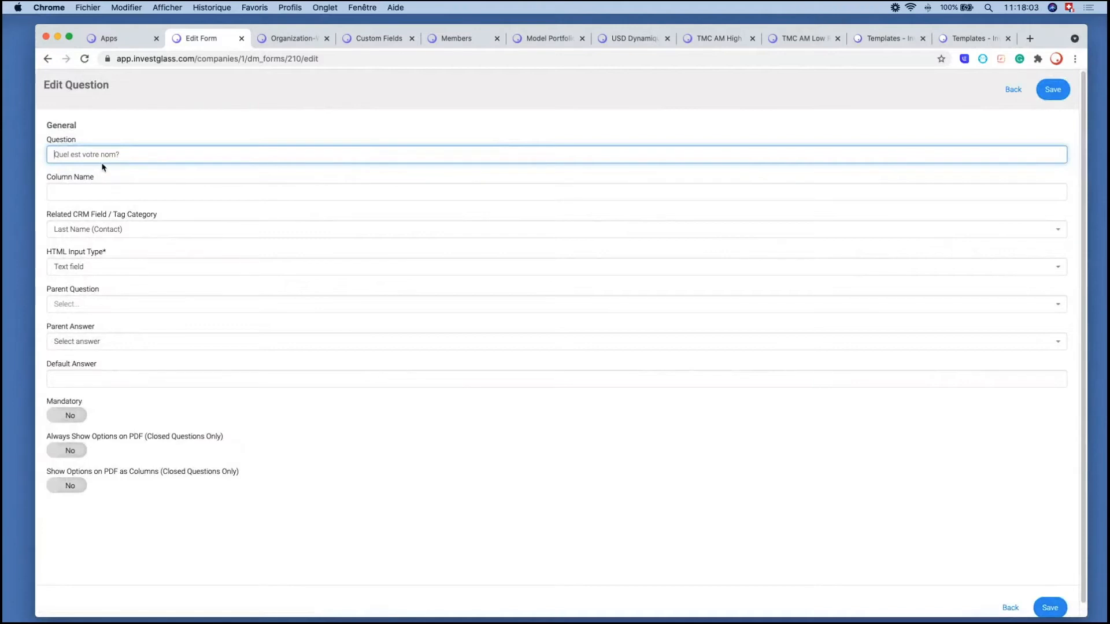
click(93, 191)
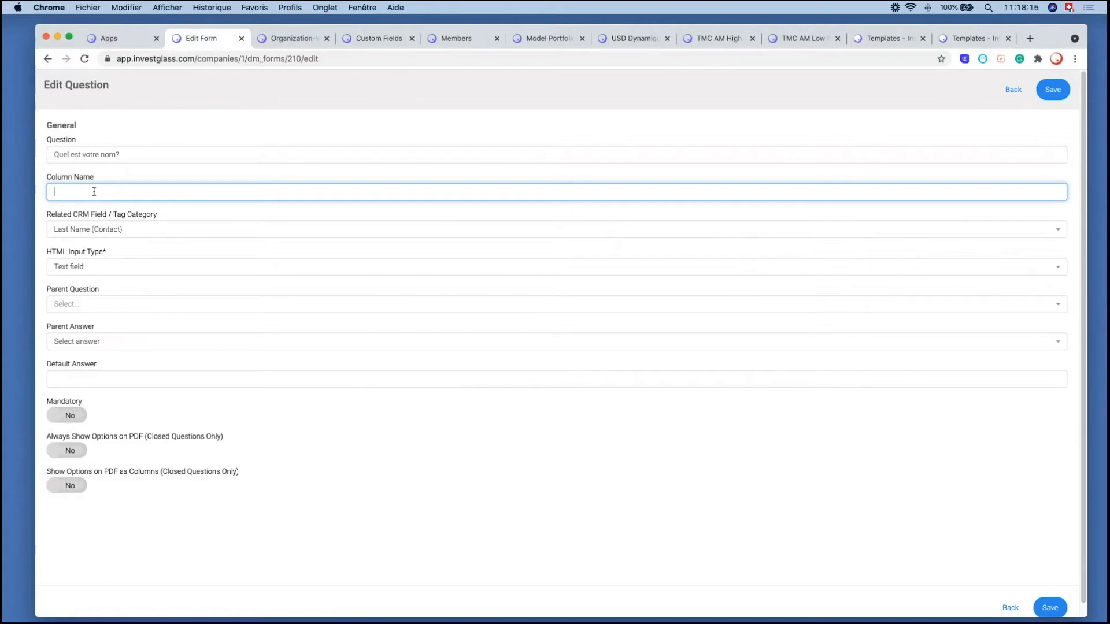
click(95, 229)
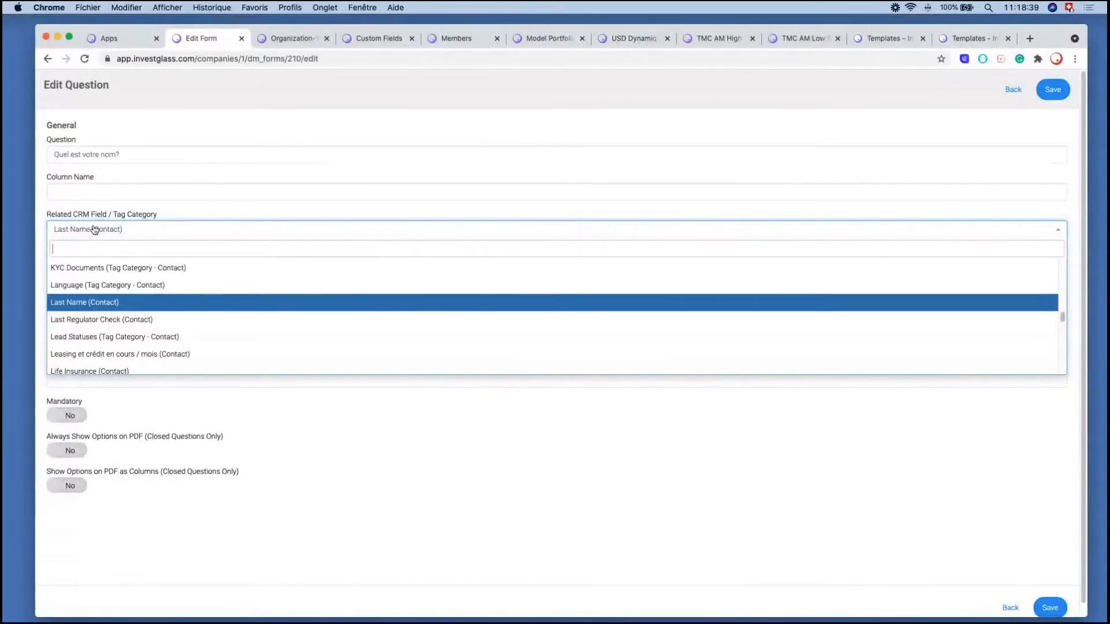
click(102, 213)
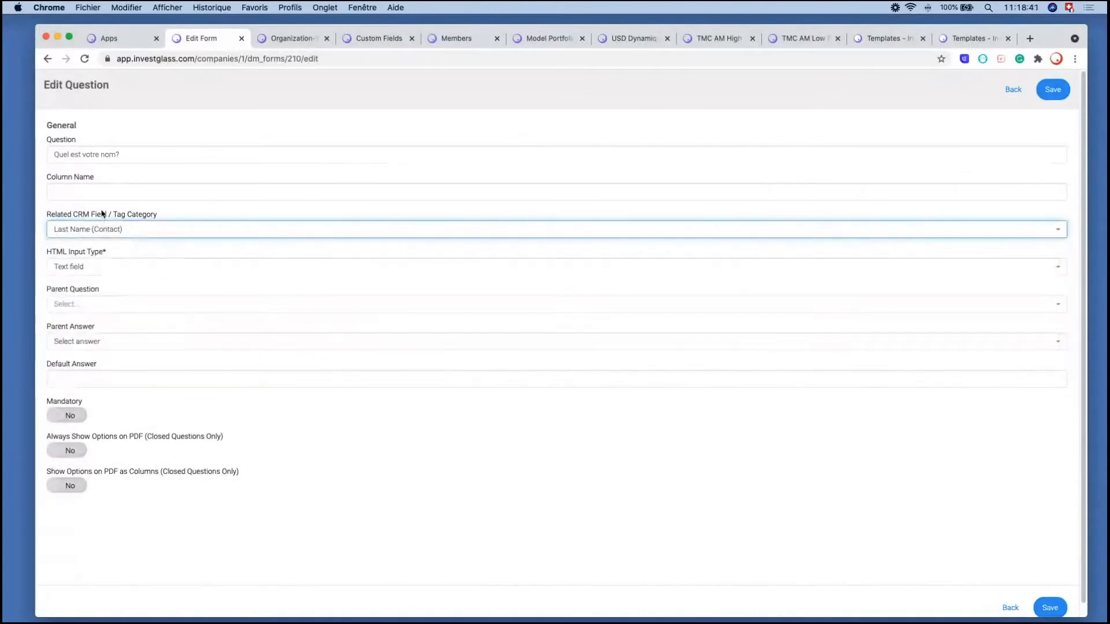
Step: Examine the HTML input types available for the question "Quel est votre nom?", from Checkboxes through Toggle
click(94, 277)
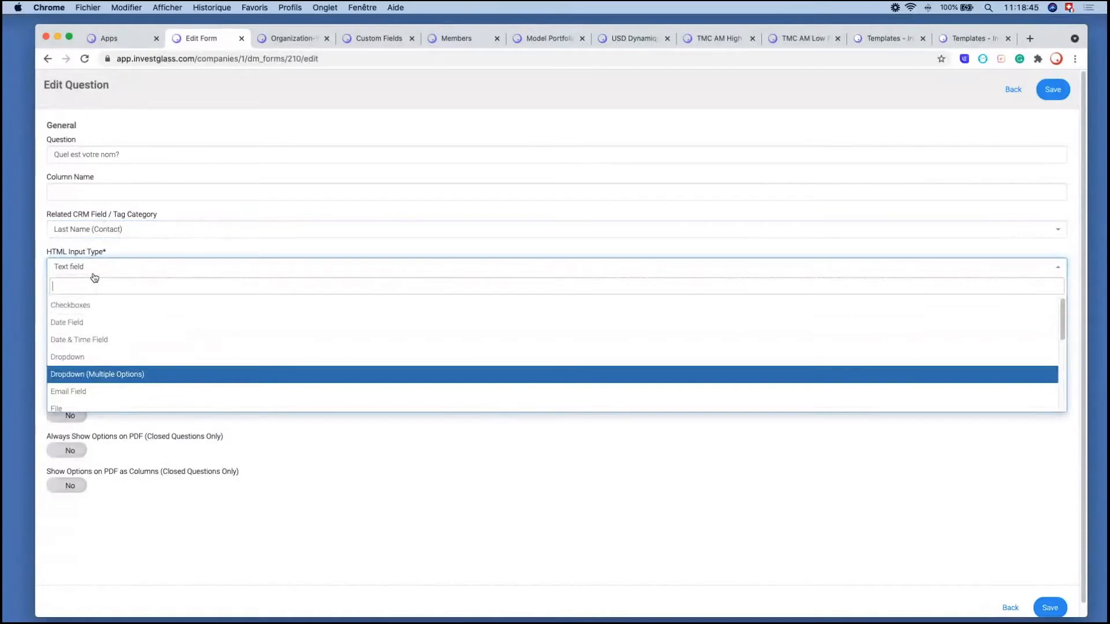
scroll(142, 371, down, 5)
scroll(141, 371, down, 2)
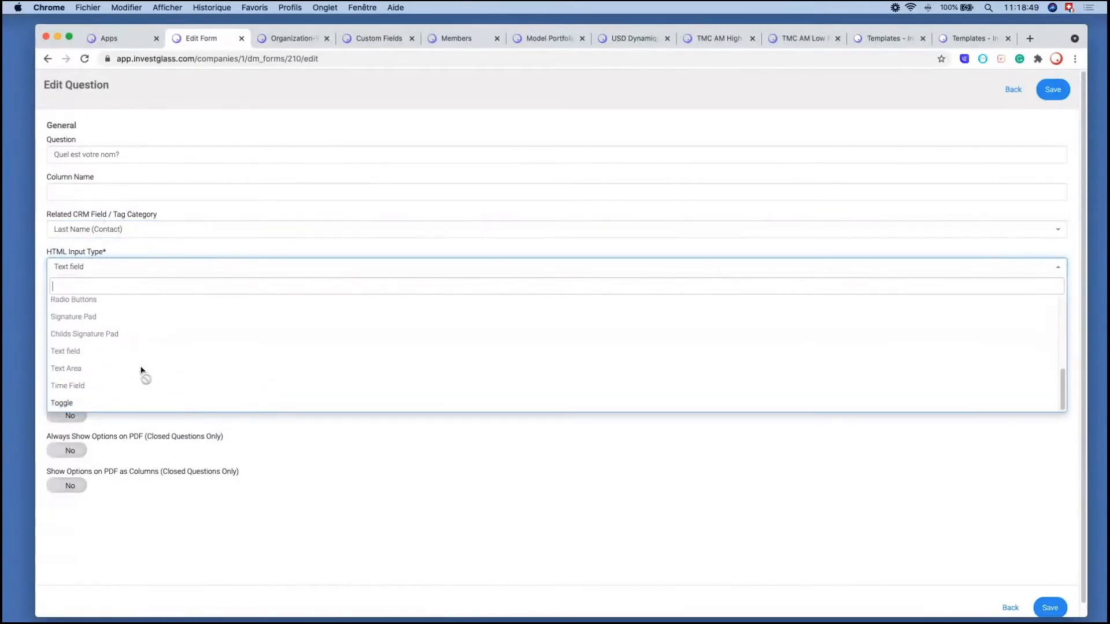
scroll(142, 371, up, 3)
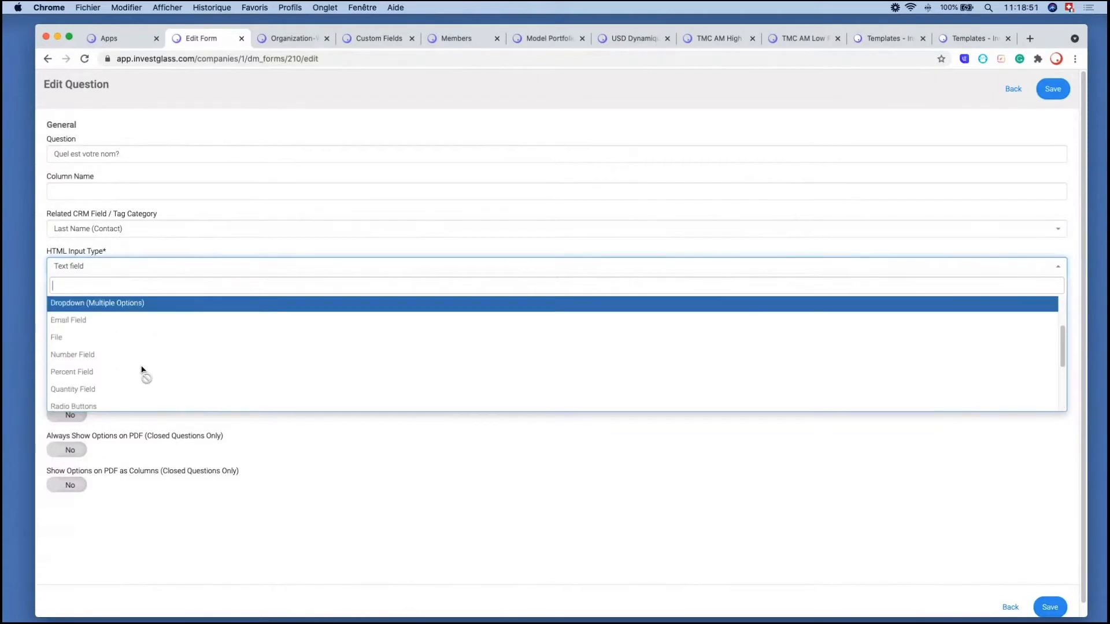
scroll(141, 371, up, 2)
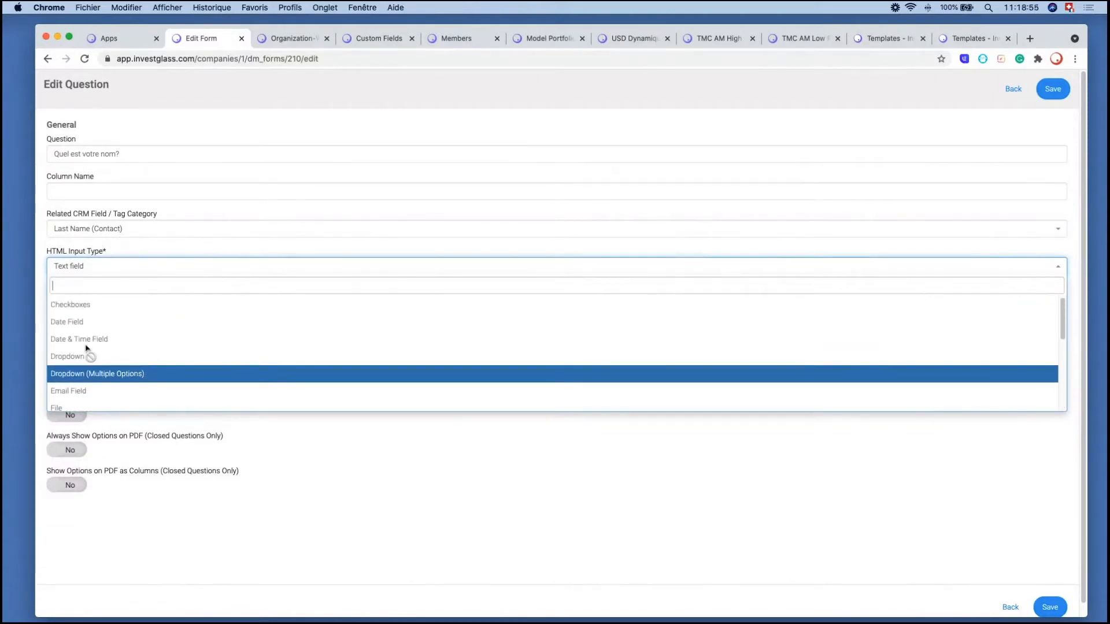
scroll(85, 349, down, 1)
scroll(79, 331, down, 1)
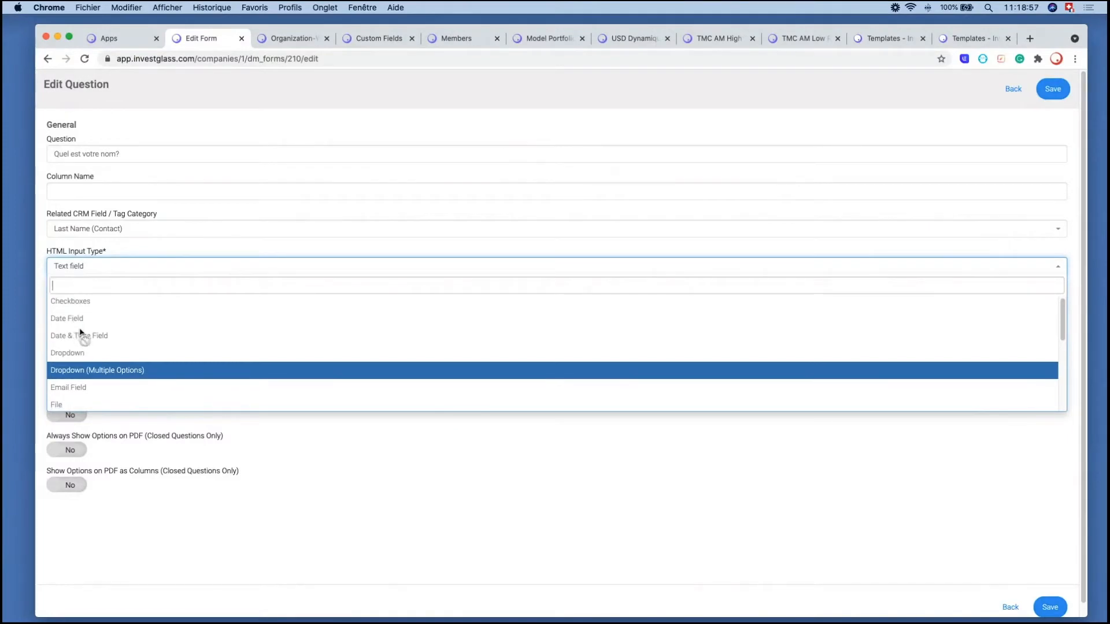
scroll(79, 331, down, 2)
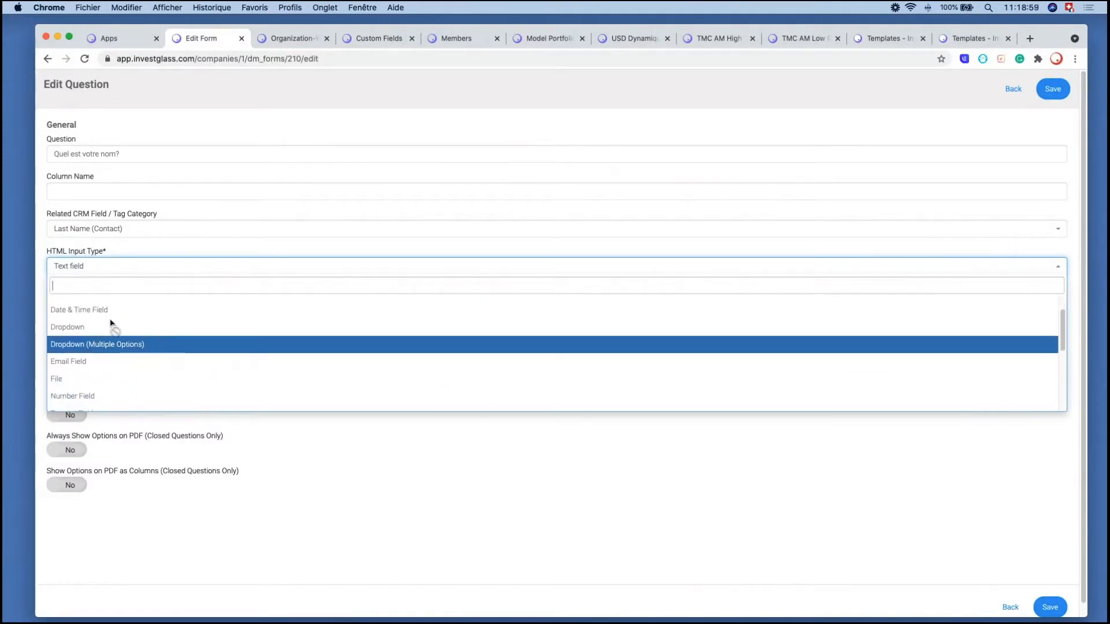
scroll(113, 325, down, 2)
scroll(188, 342, down, 2)
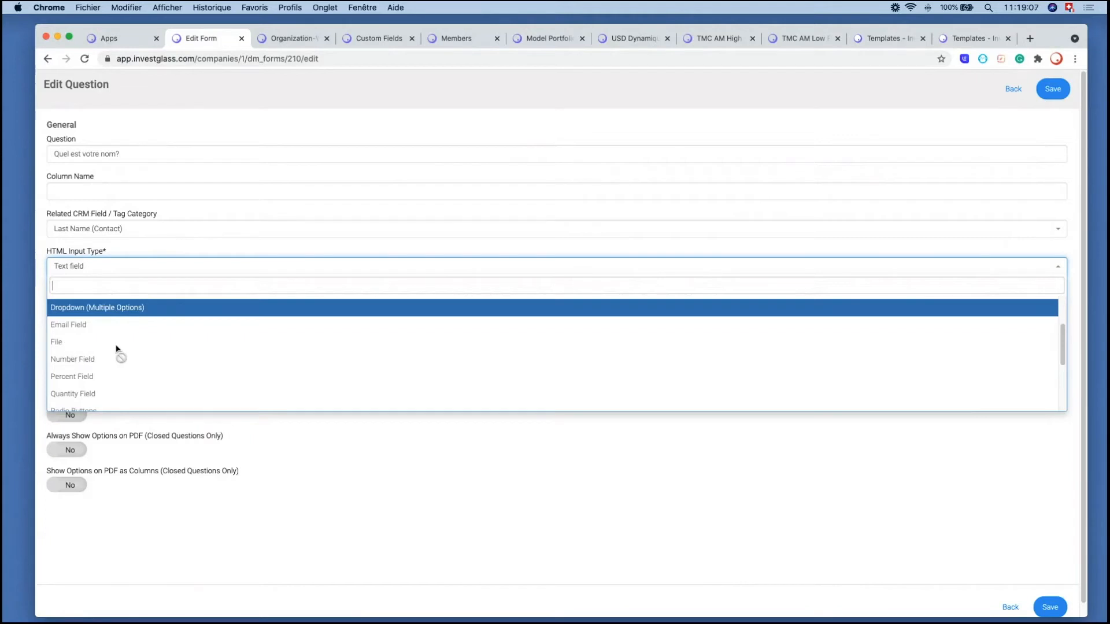
scroll(72, 347, down, 2)
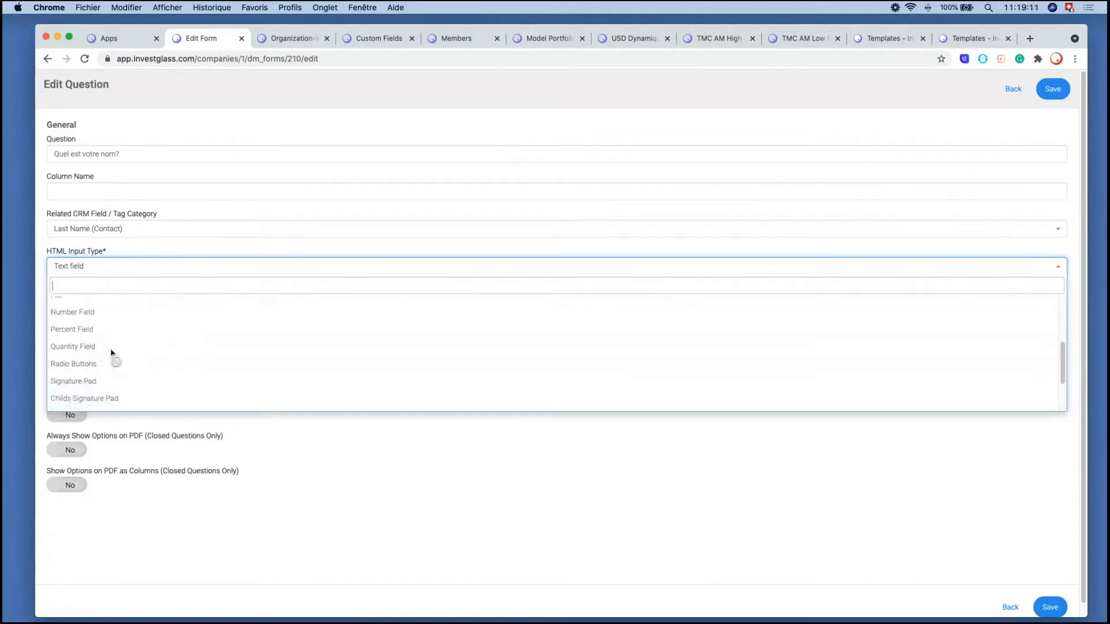
scroll(110, 350, down, 3)
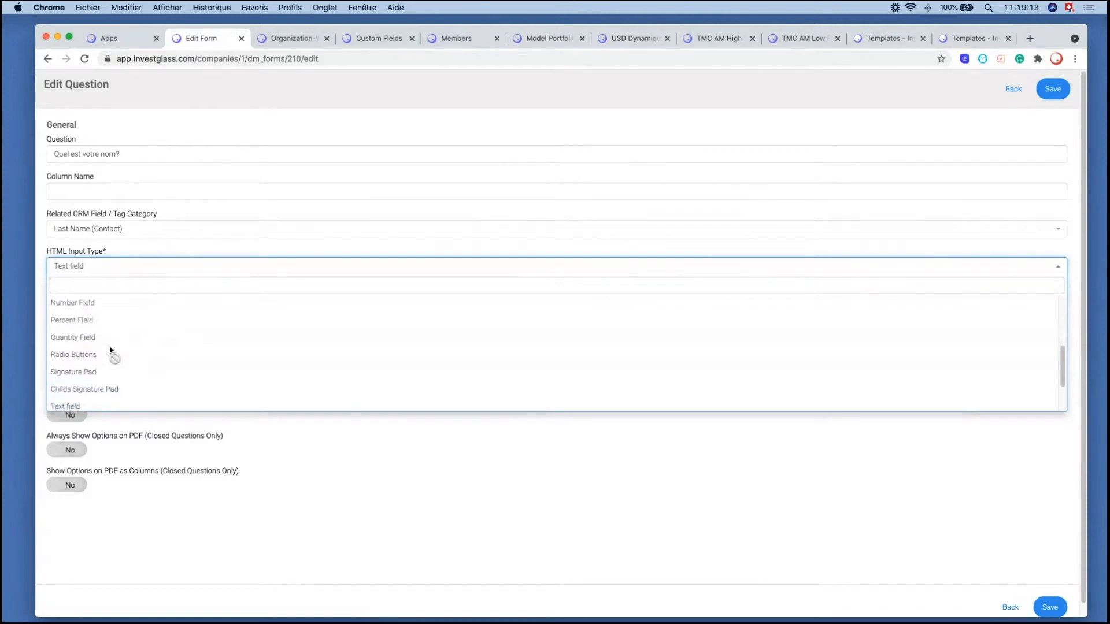
scroll(113, 359, down, 1)
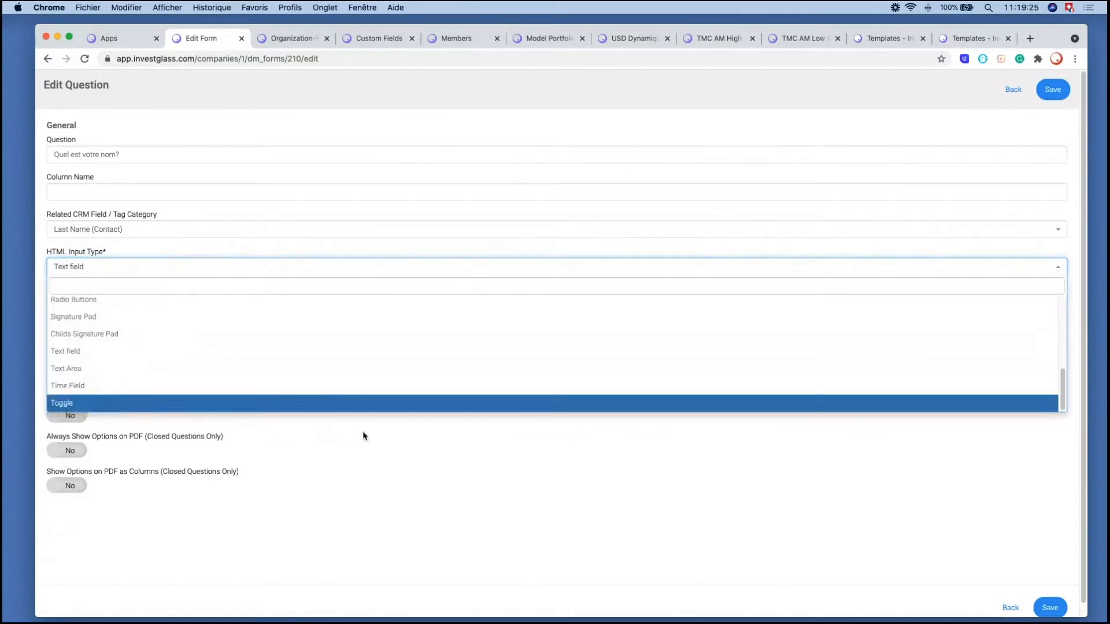
scroll(251, 345, up, 2)
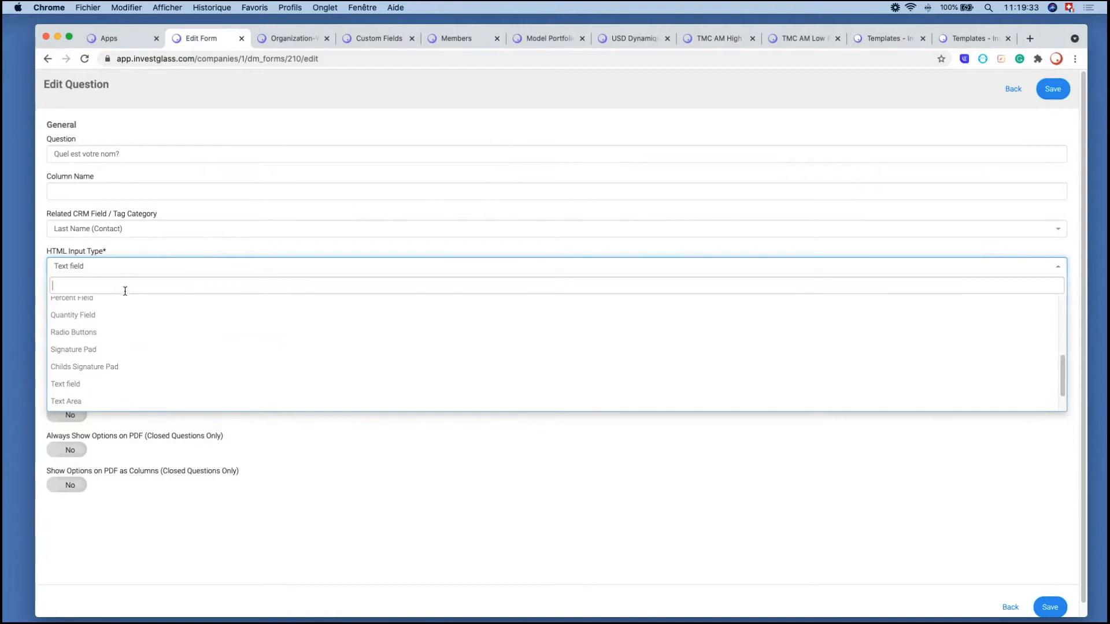
Step: Compare the question's input type settings with the New Contacts Custom Field dialog, and return to the question
click(362, 40)
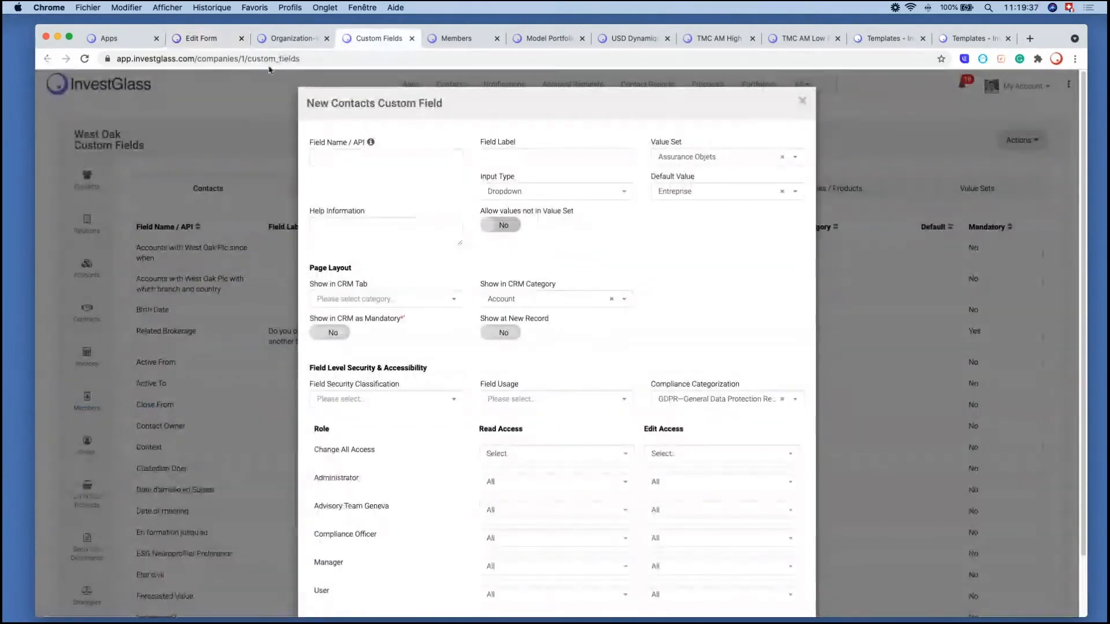
click(203, 43)
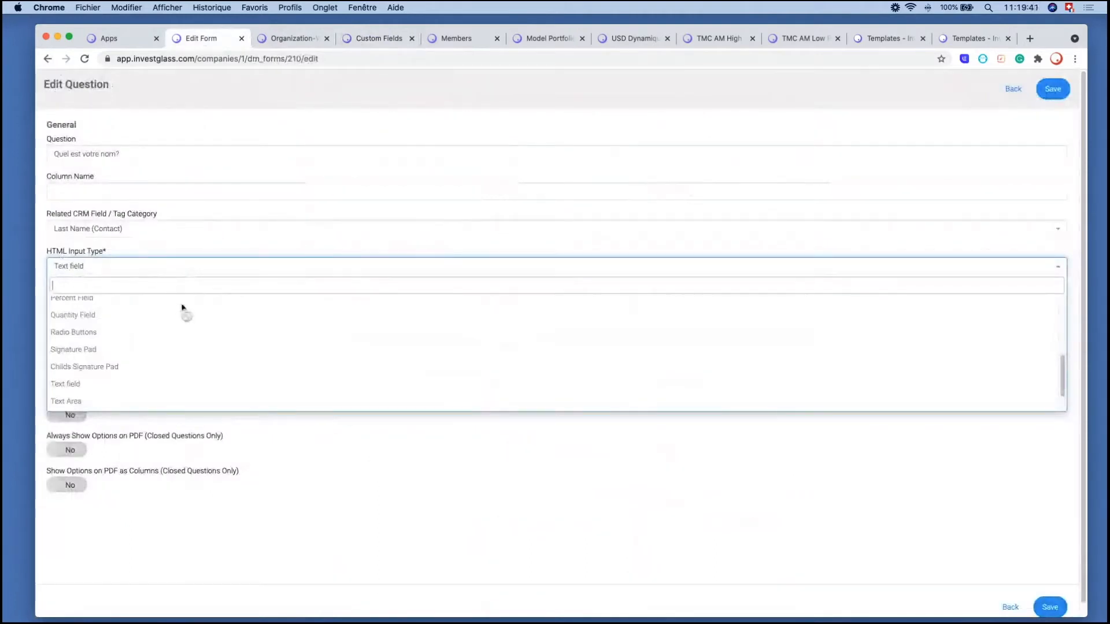
click(203, 250)
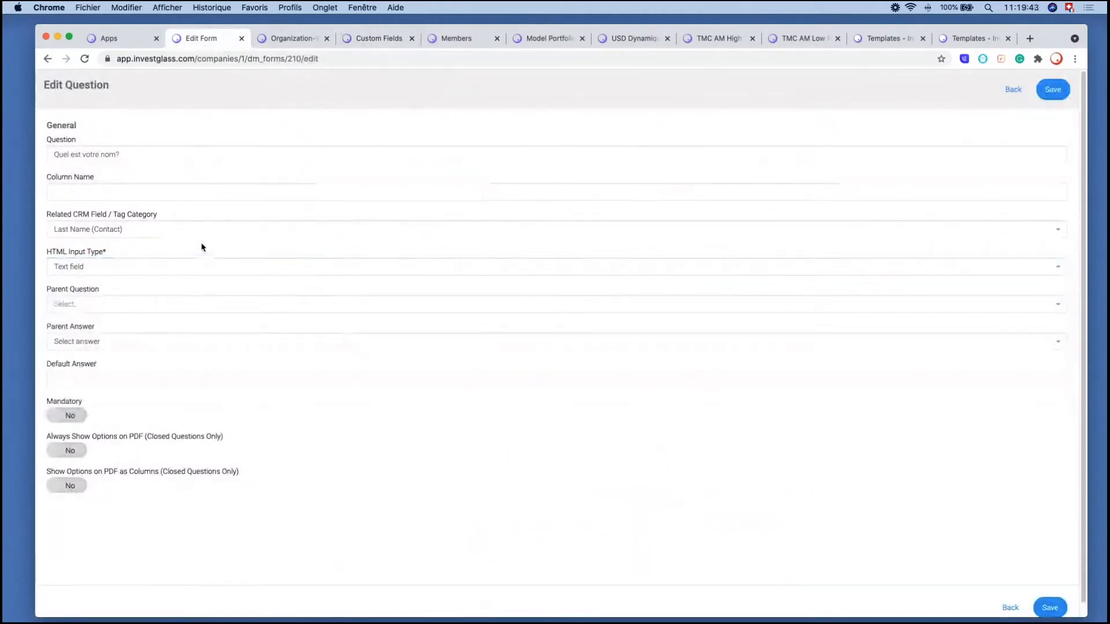
click(387, 41)
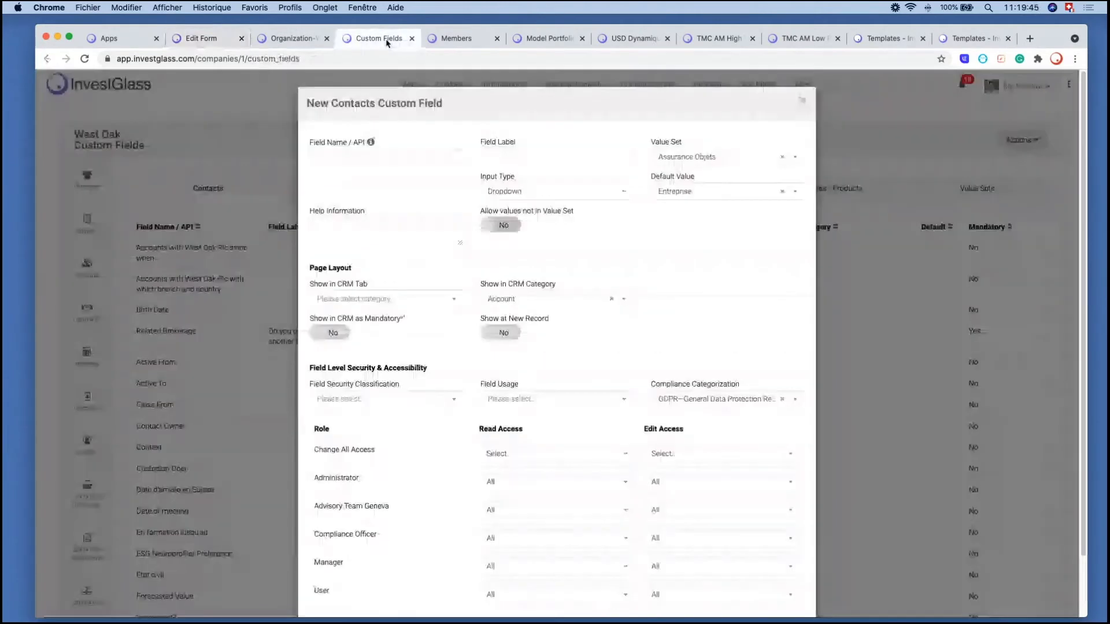
click(199, 38)
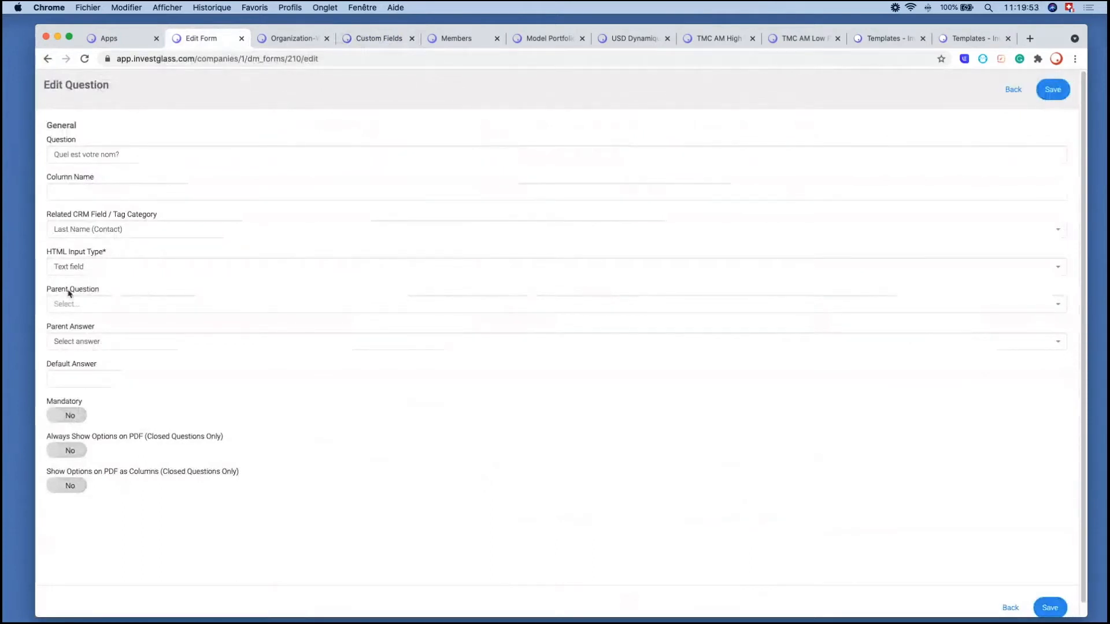
Step: Make the question depend on parent question 2.3, try "Oui, tout à fait!" as the parent answer and clear that answer again
click(116, 303)
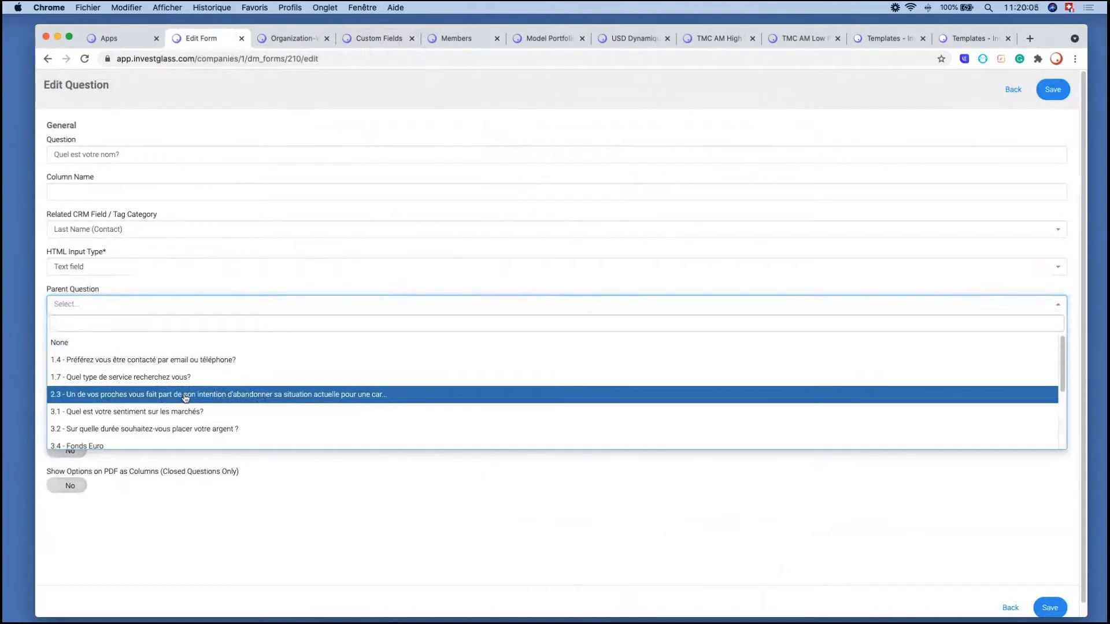
click(185, 395)
click(192, 343)
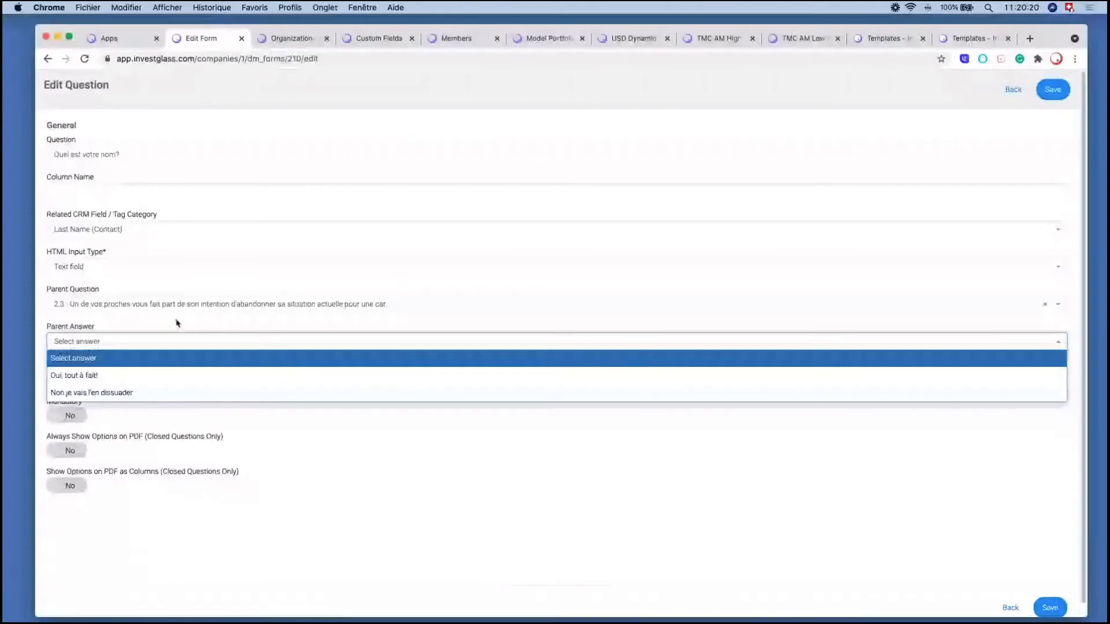
click(131, 375)
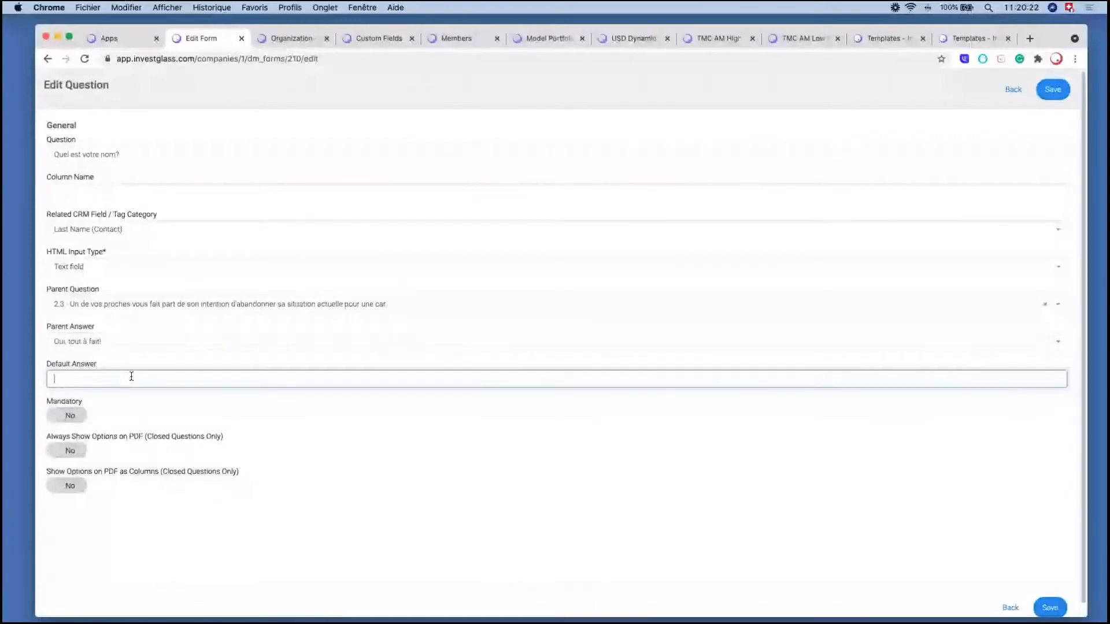
click(137, 341)
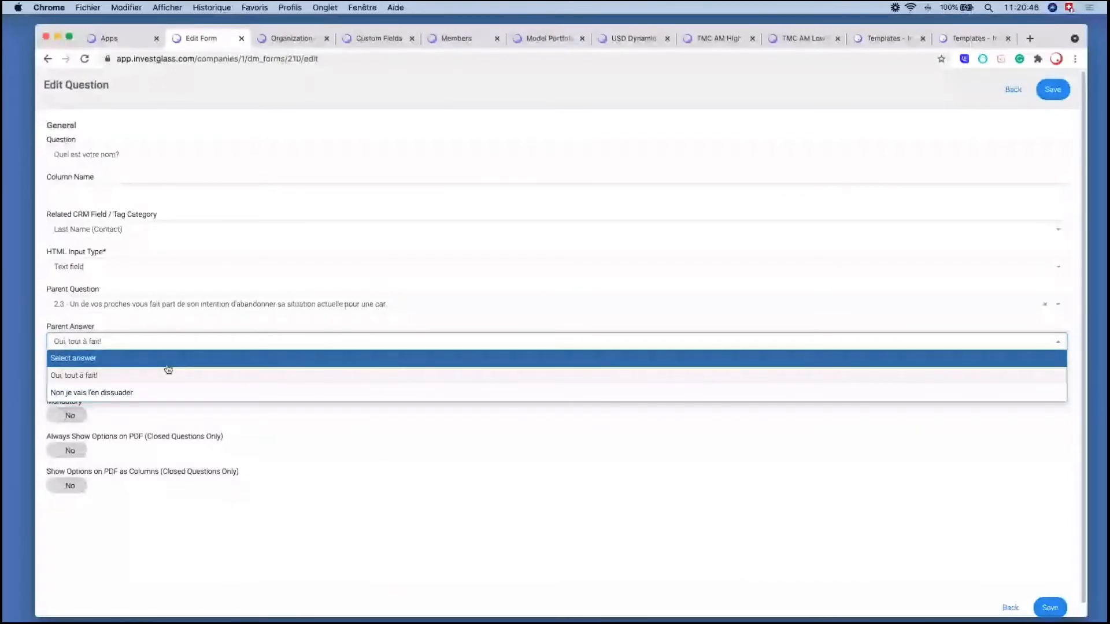
click(167, 366)
click(144, 378)
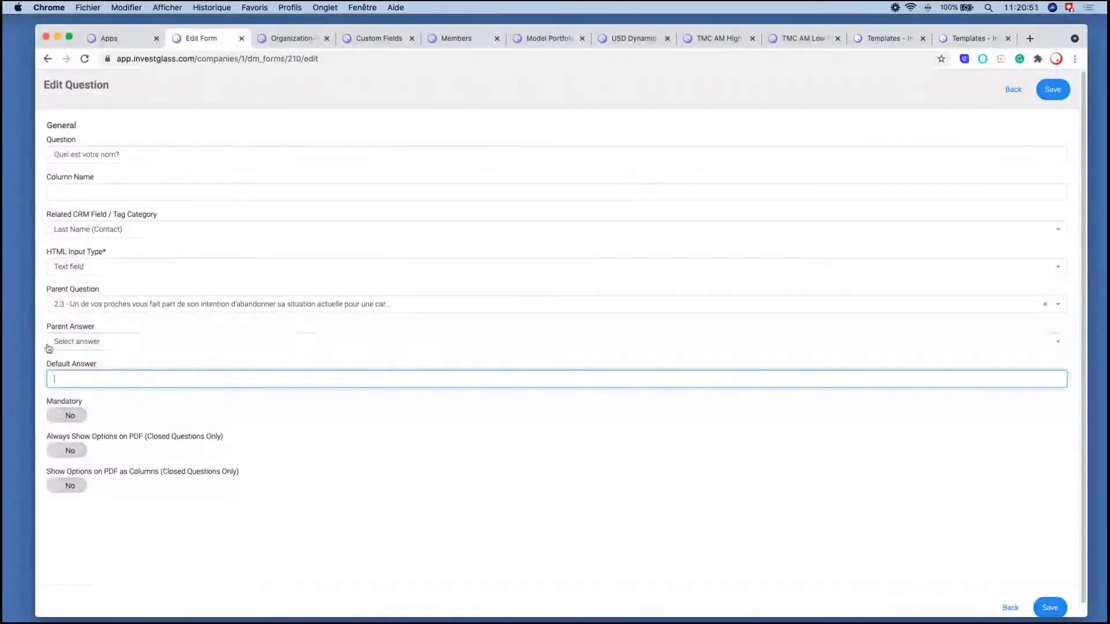
Step: Try the question's Mandatory setting and the two PDF display options for closed questions
click(85, 417)
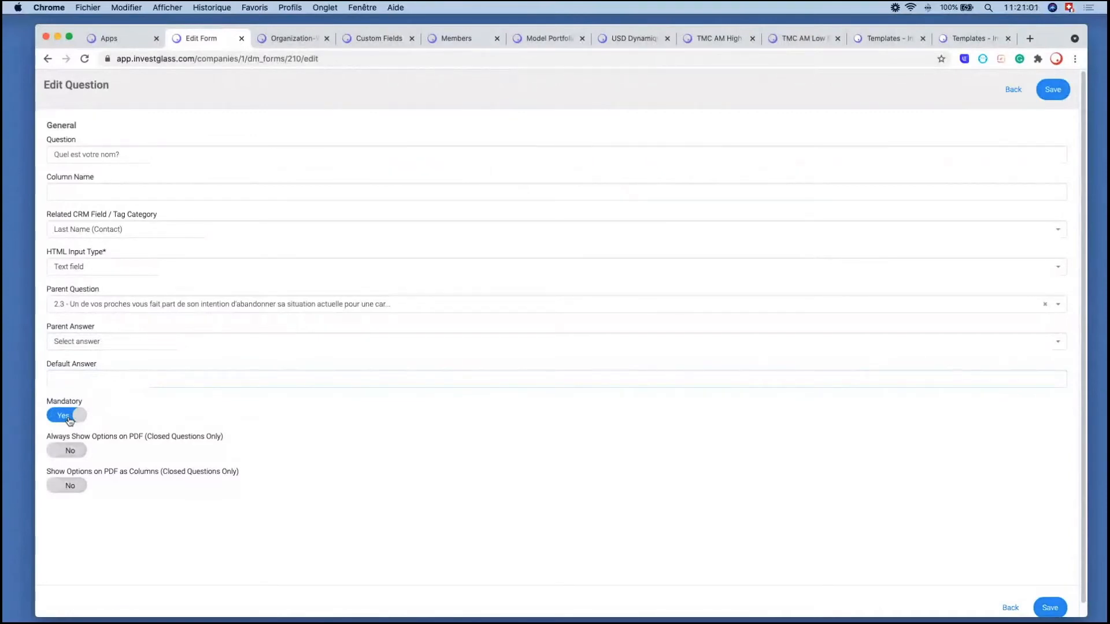
click(69, 420)
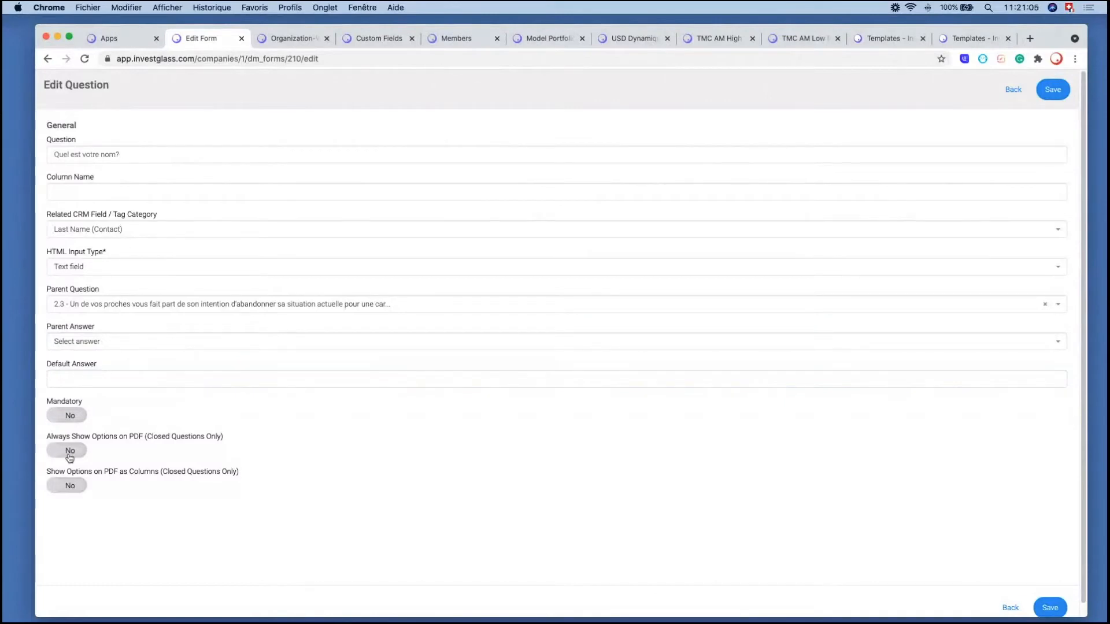
click(76, 489)
click(77, 456)
click(75, 487)
click(78, 456)
Step: Leave the question and the "Votre Projet" page without saving, returning to the form's list of pages
click(1010, 92)
click(711, 172)
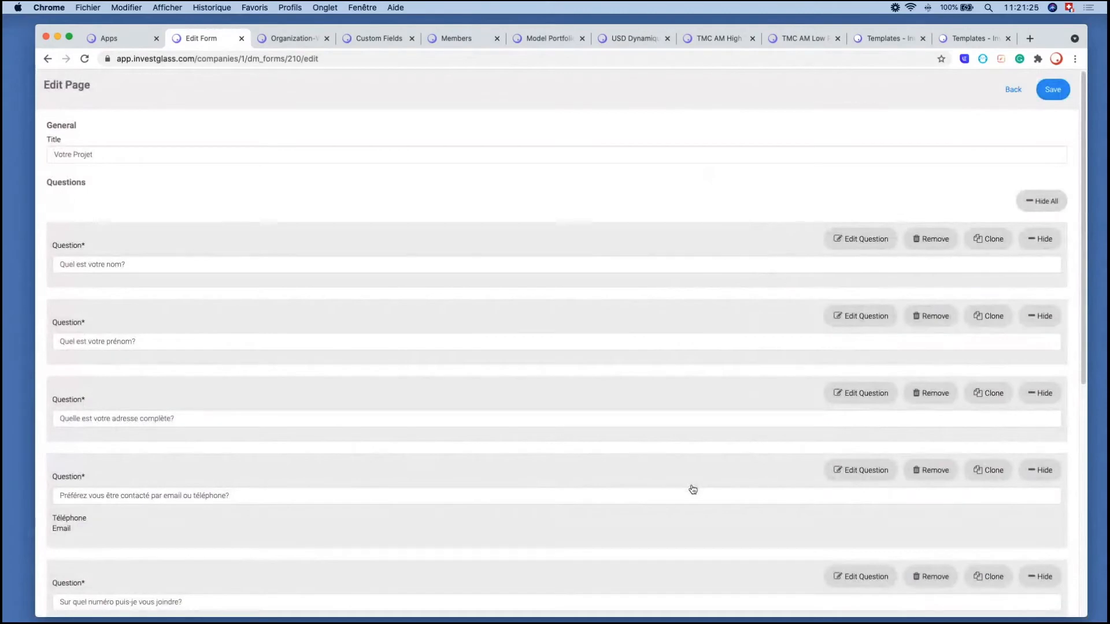
click(1012, 89)
click(708, 173)
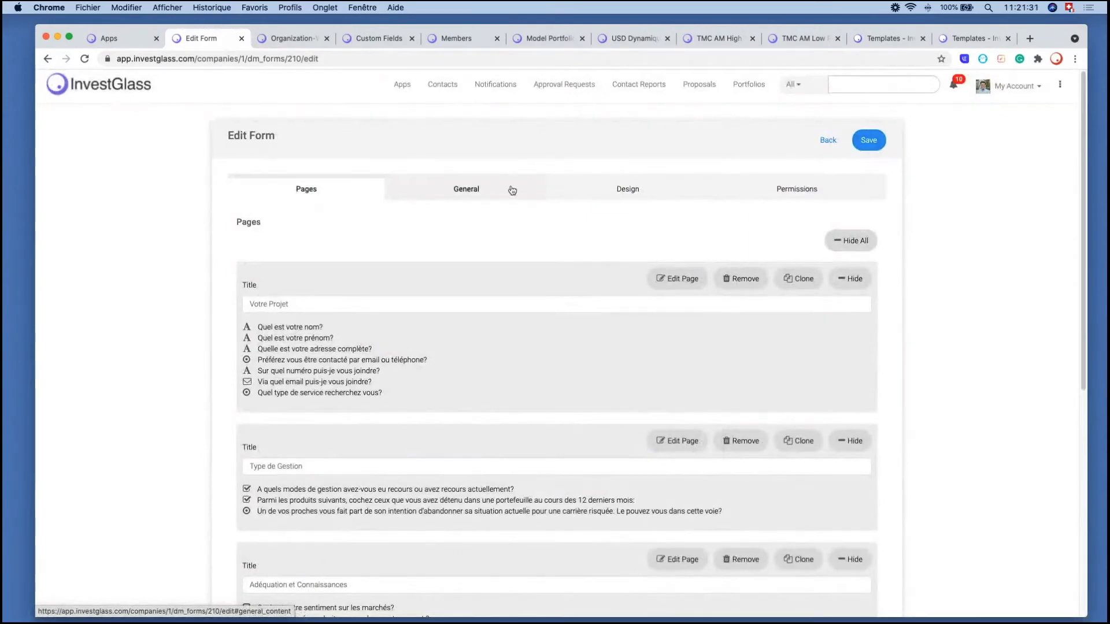
Step: Start the "Votre profil investisseur - France" app for a new contact, and open its form editor by ending the address with 210/edit
click(128, 41)
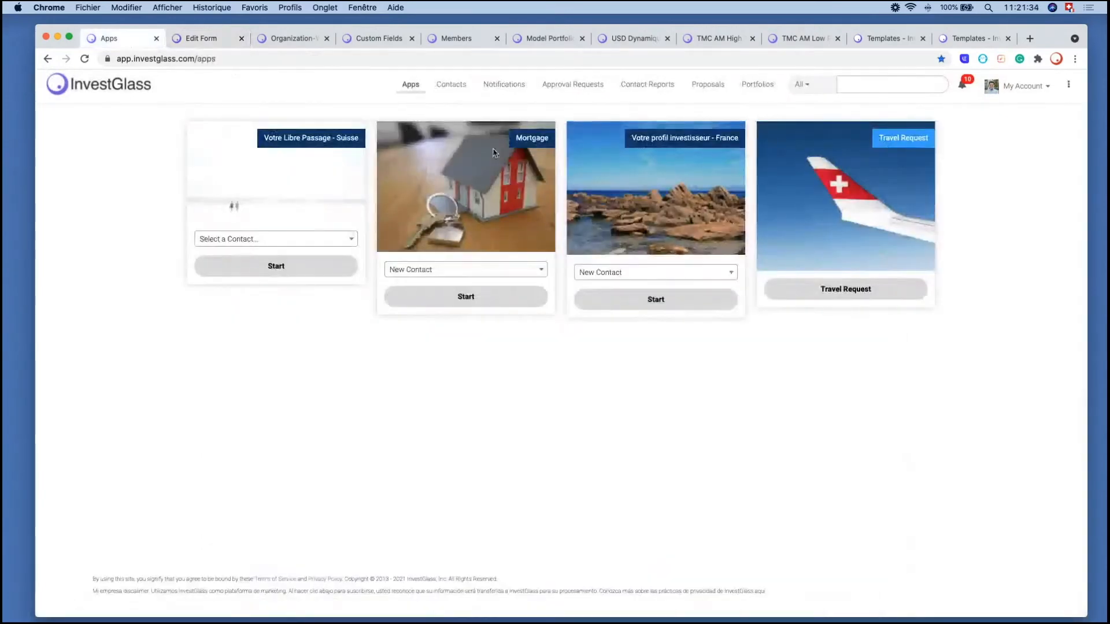
click(673, 312)
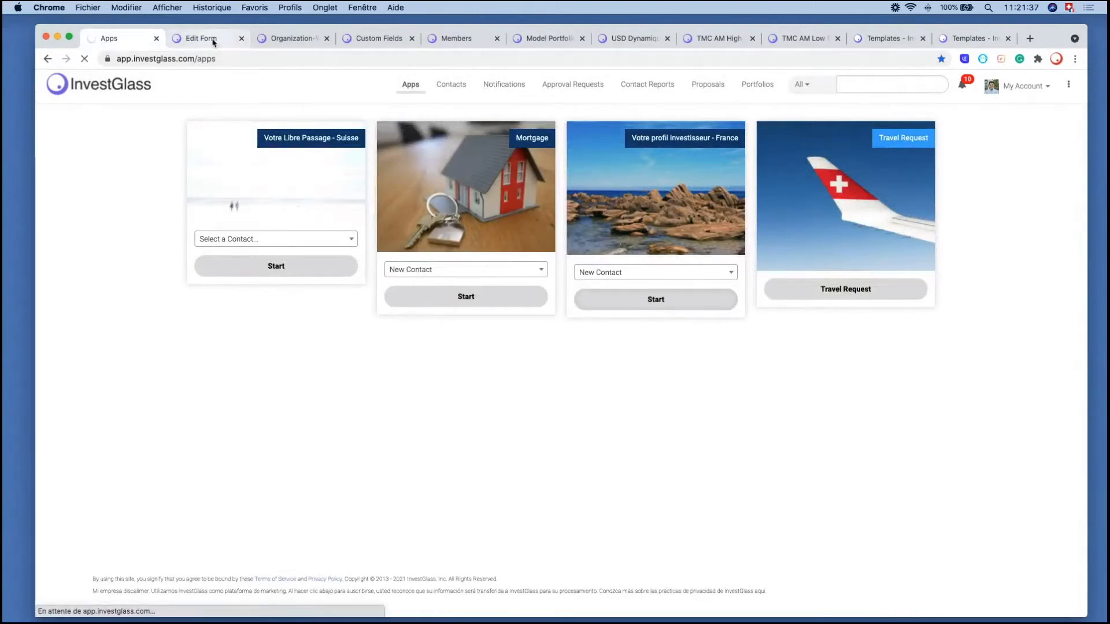
click(294, 60)
click(295, 60)
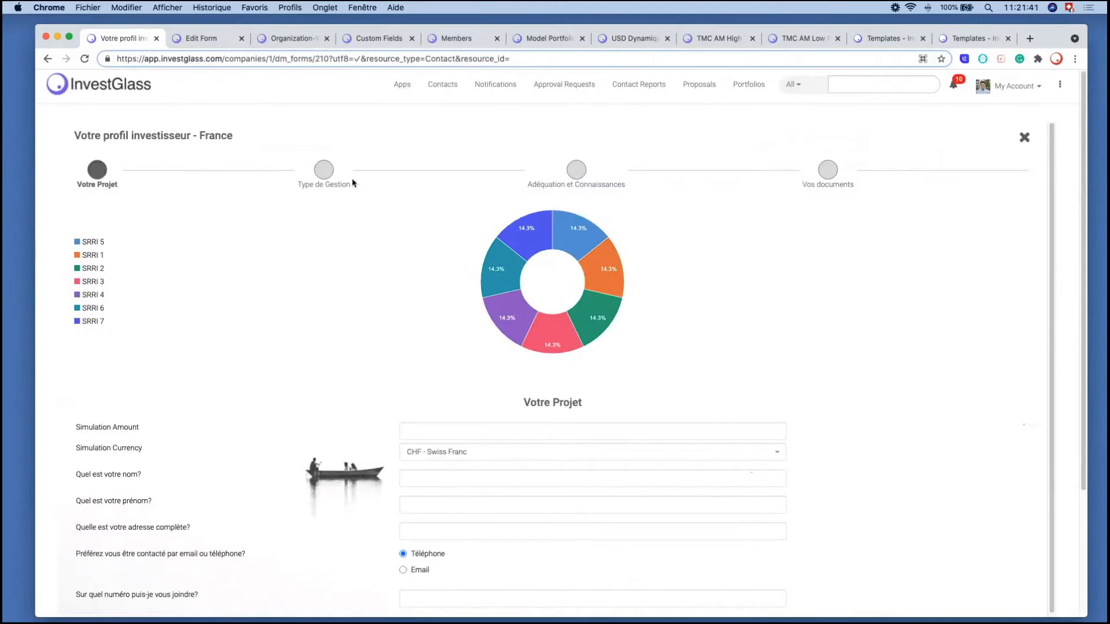
drag(328, 59, 821, 71)
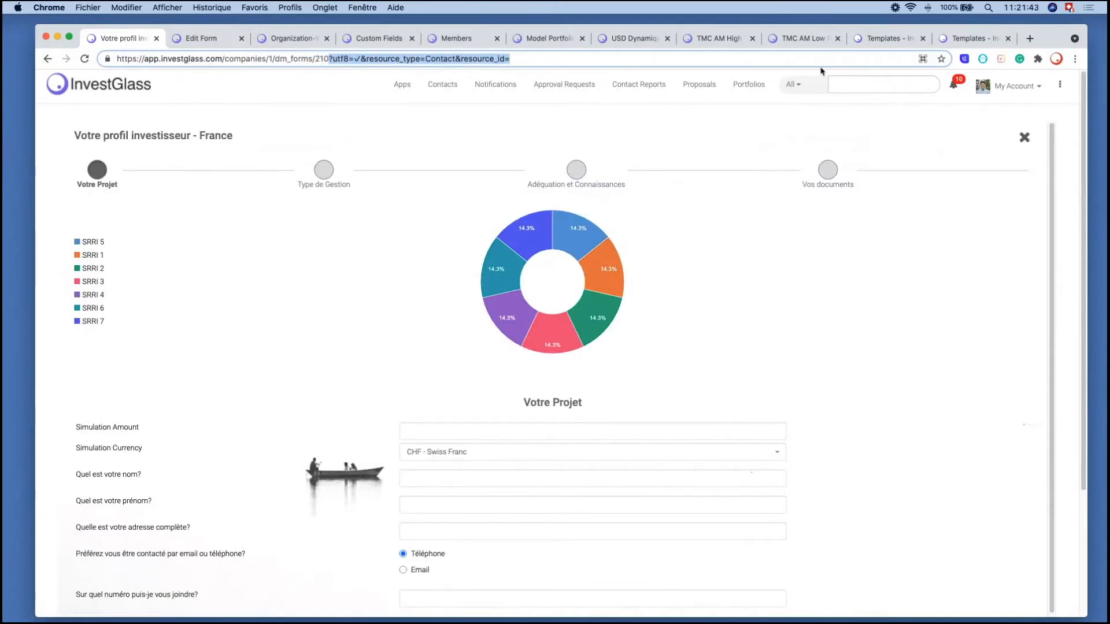
text(/edit)
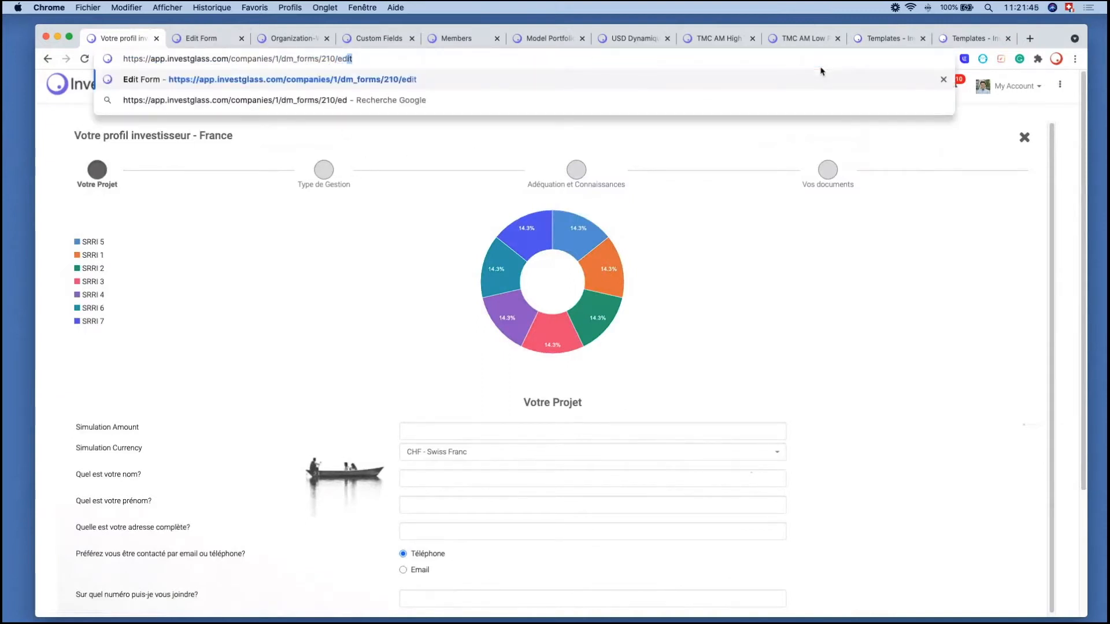
key(Return)
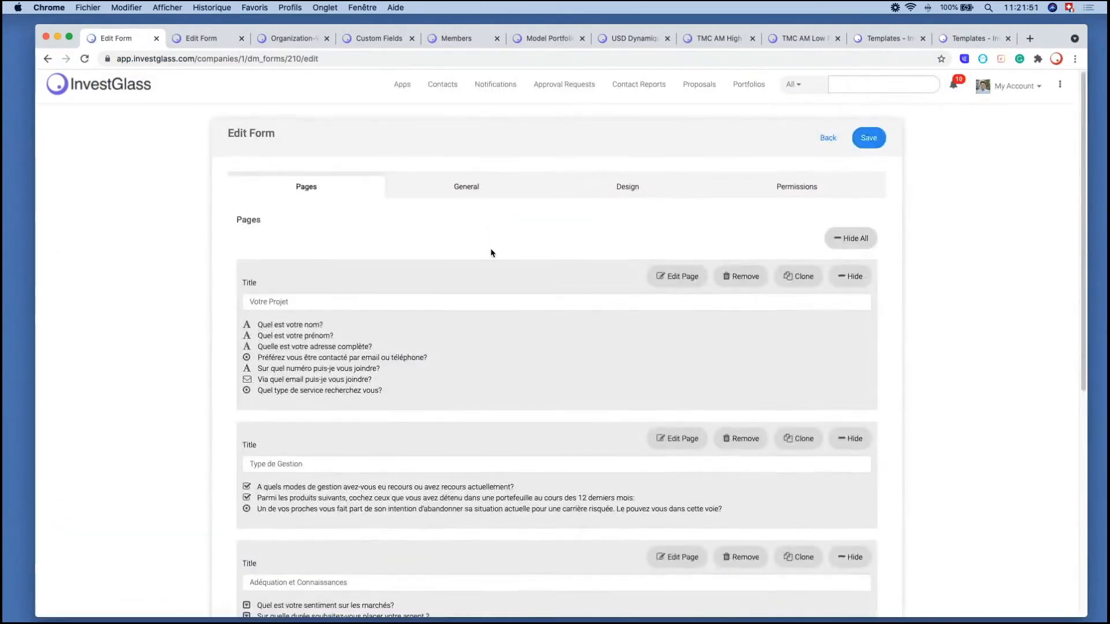
Step: Review the form's general settings, including its PDF export options, submit redirect, and profiles with their model portfolios
click(462, 190)
scroll(499, 231, down, 10)
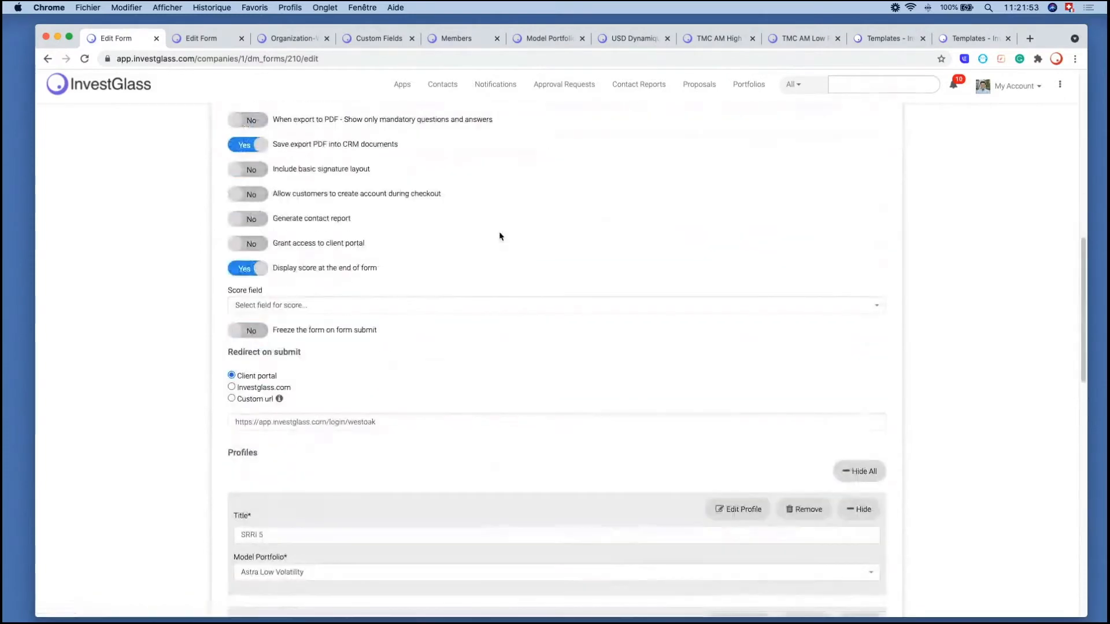
scroll(499, 231, up, 10)
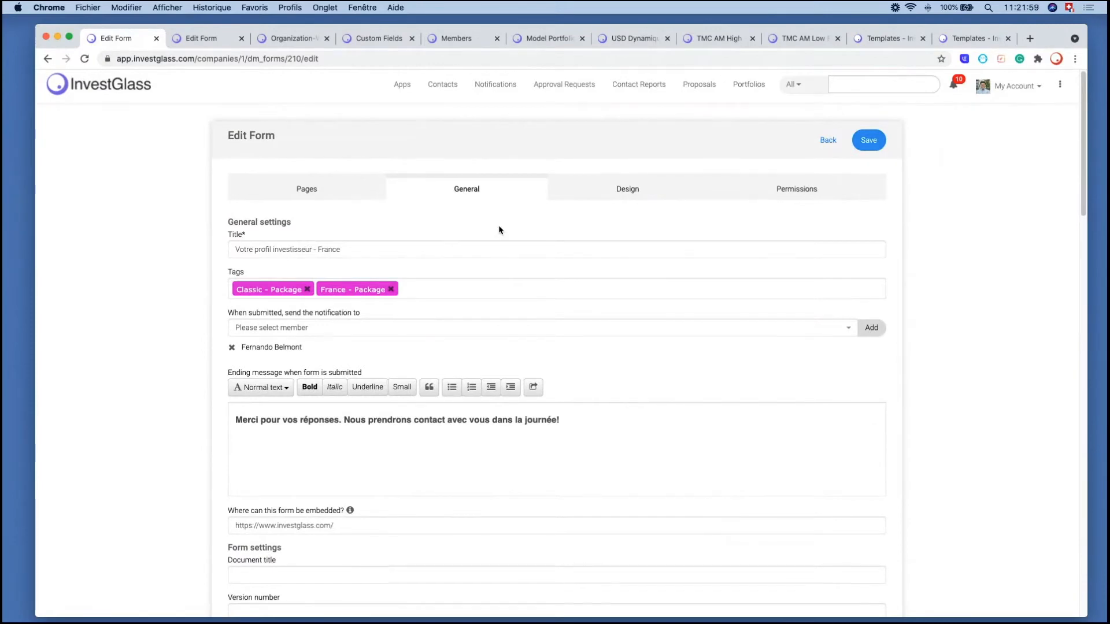
scroll(499, 230, down, 7)
scroll(500, 229, down, 1)
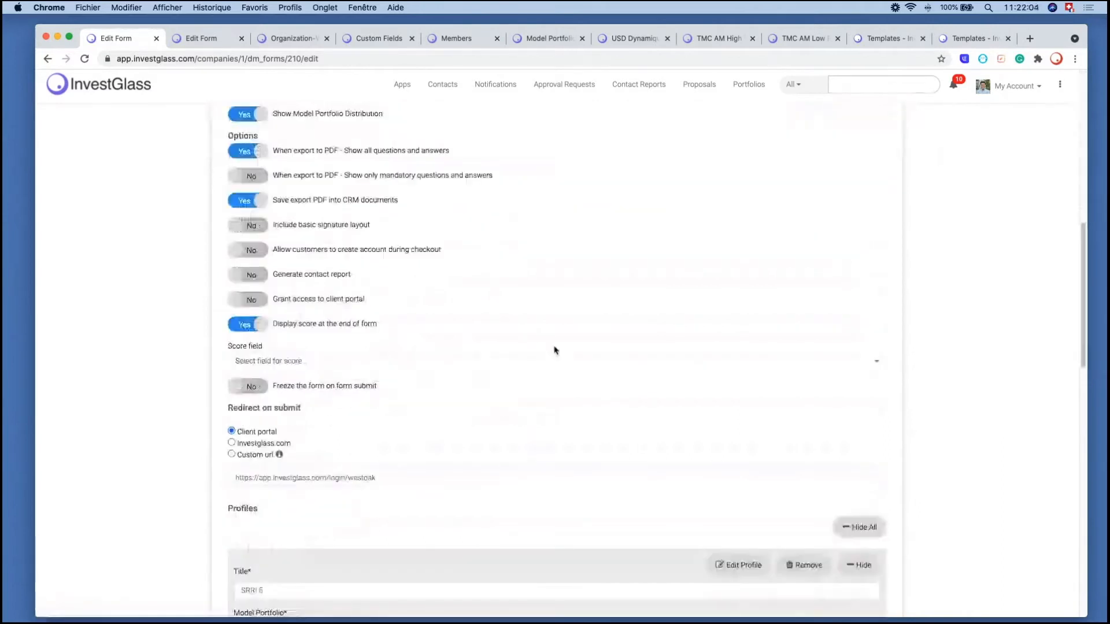
scroll(554, 350, down, 7)
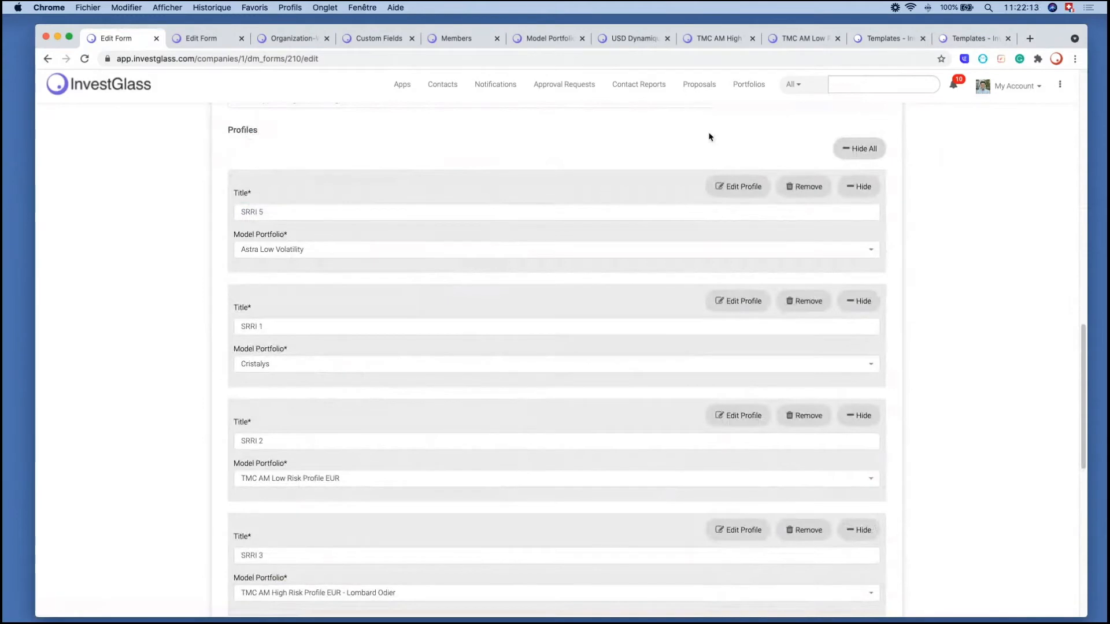
Step: Review the form's remaining profiles through SRRI 7 and the holdings of the USD Dynamic model portfolio, returning to the form's profiles
scroll(633, 306, down, 15)
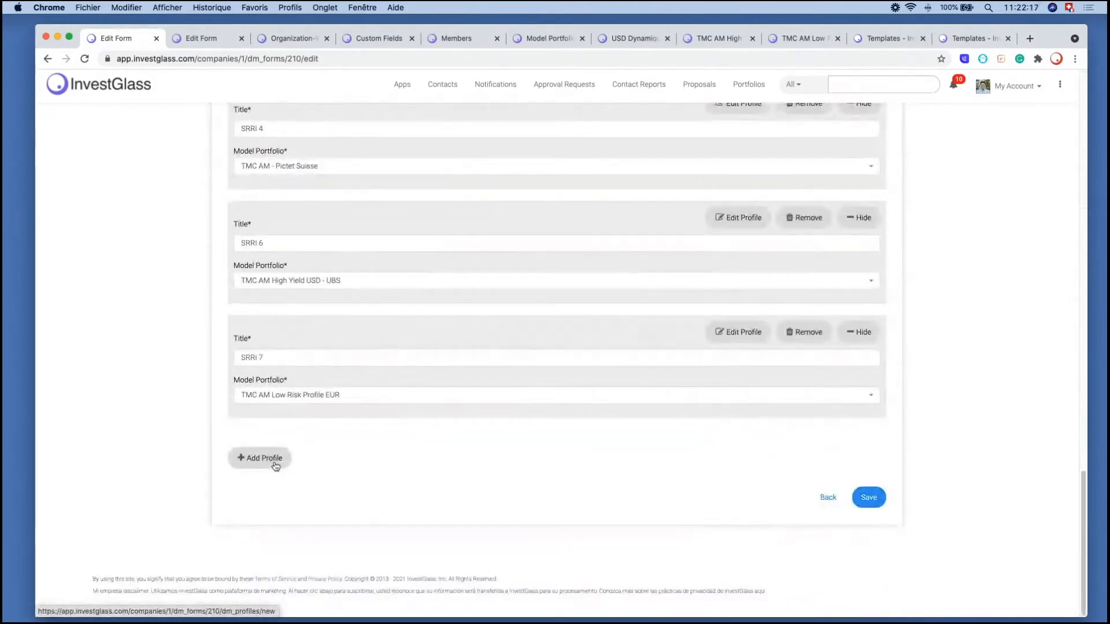
scroll(271, 464, up, 1)
scroll(271, 463, up, 6)
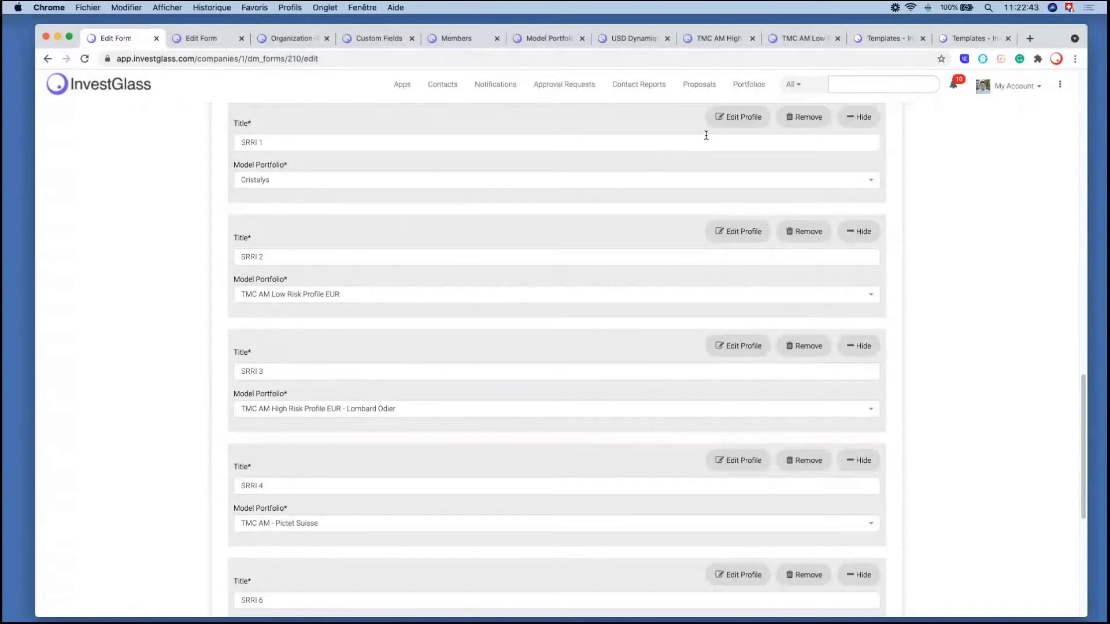
click(627, 39)
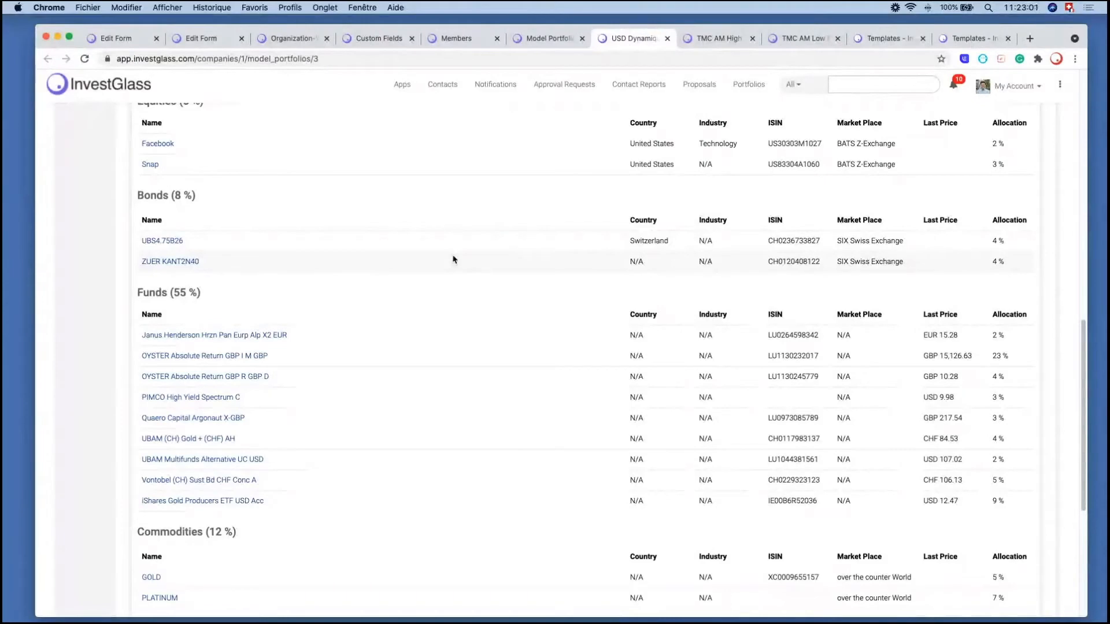
click(359, 37)
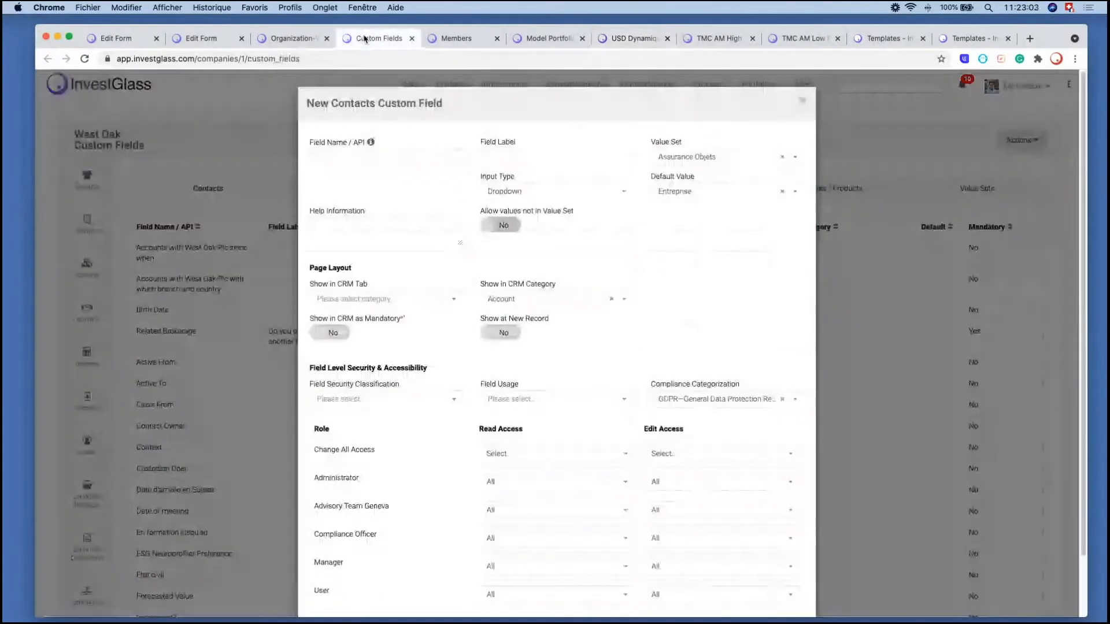
click(203, 39)
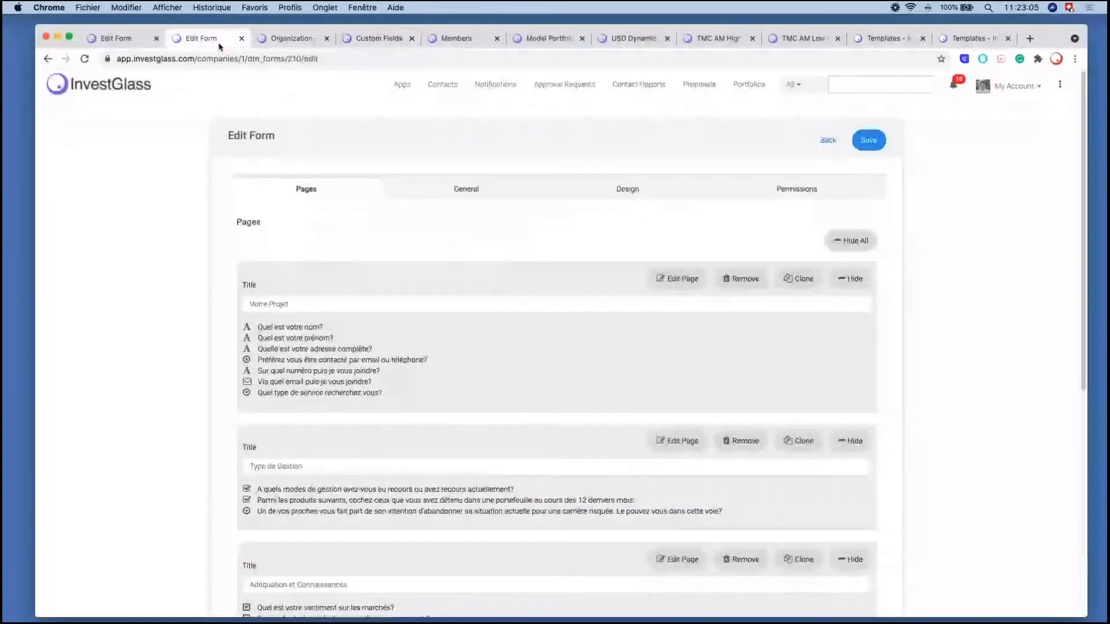
click(116, 39)
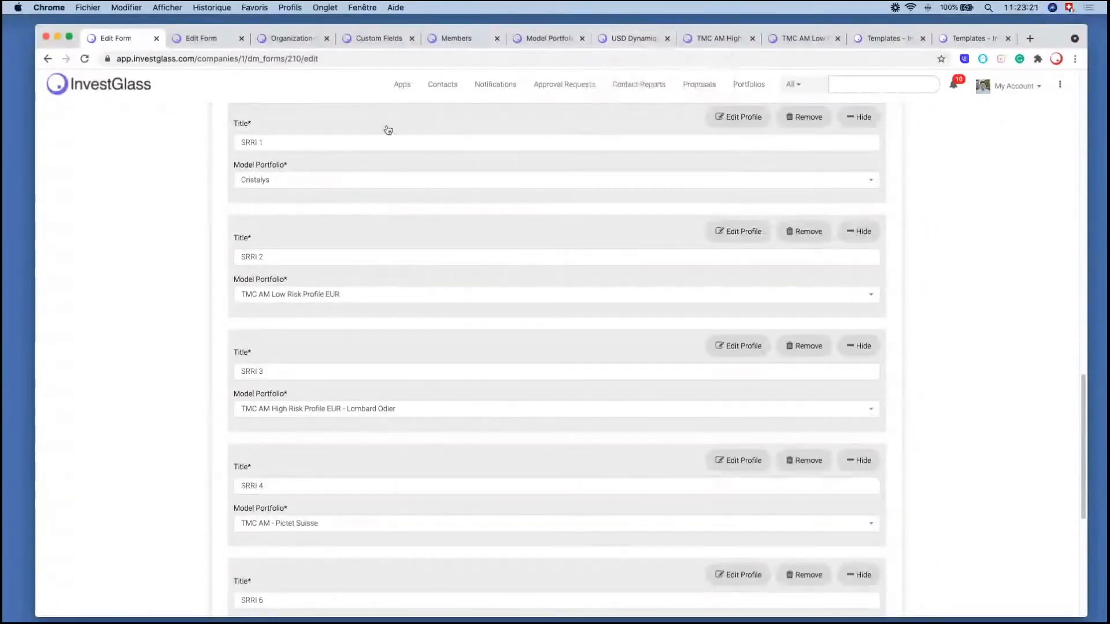
Step: Open the SRRI 1 profile for editing and examine the answer weights and blocking options through the "Adéquation et Connaissances" questions
click(745, 118)
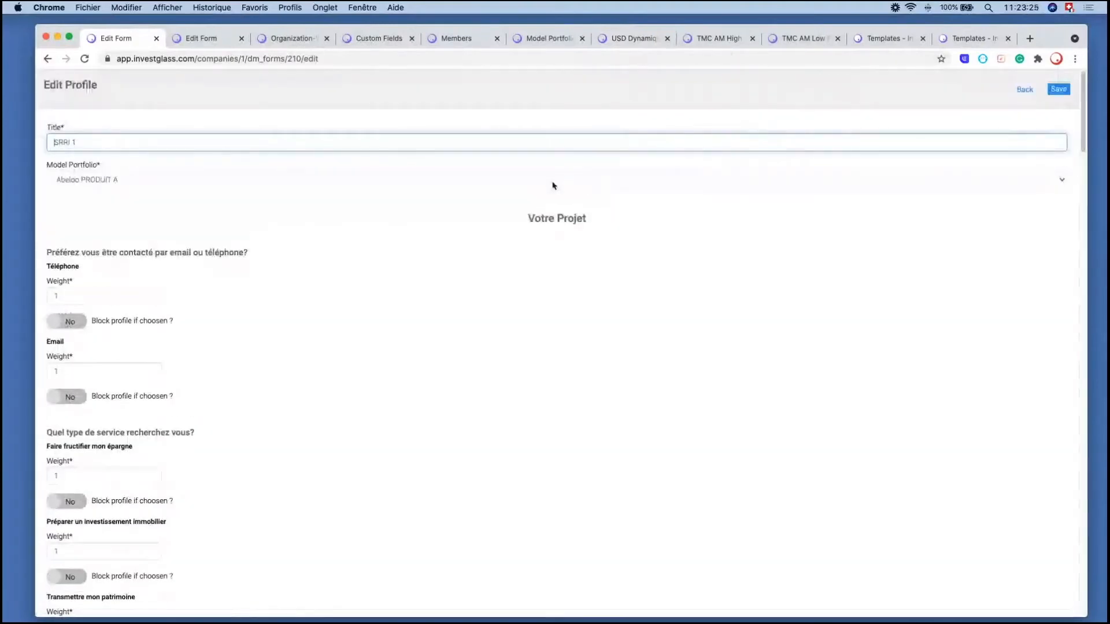
scroll(430, 249, down, 15)
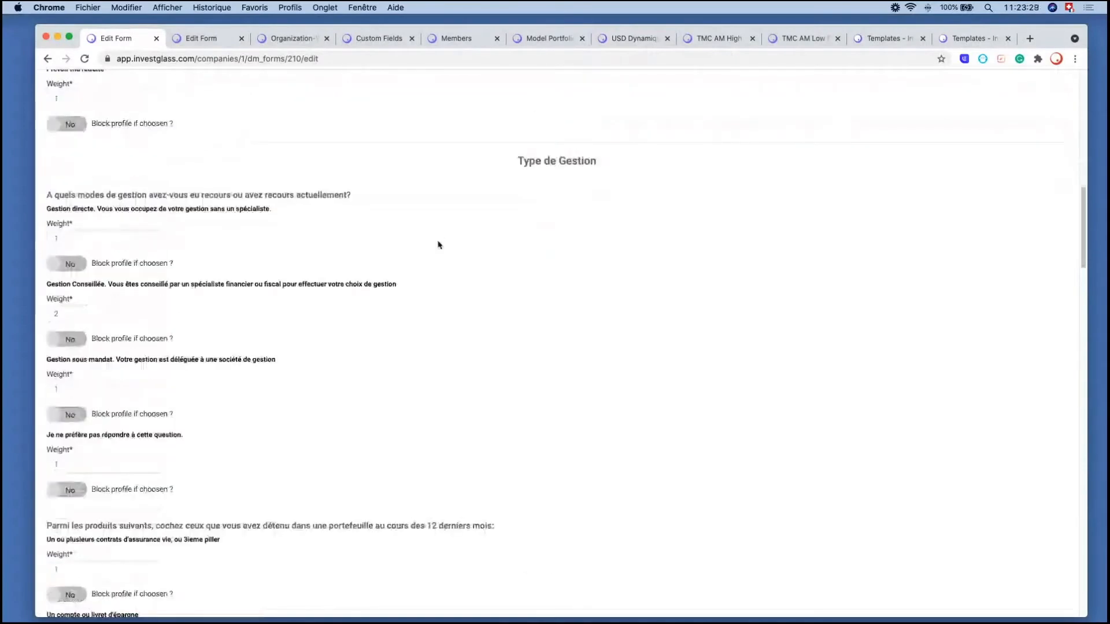
scroll(438, 245, up, 1)
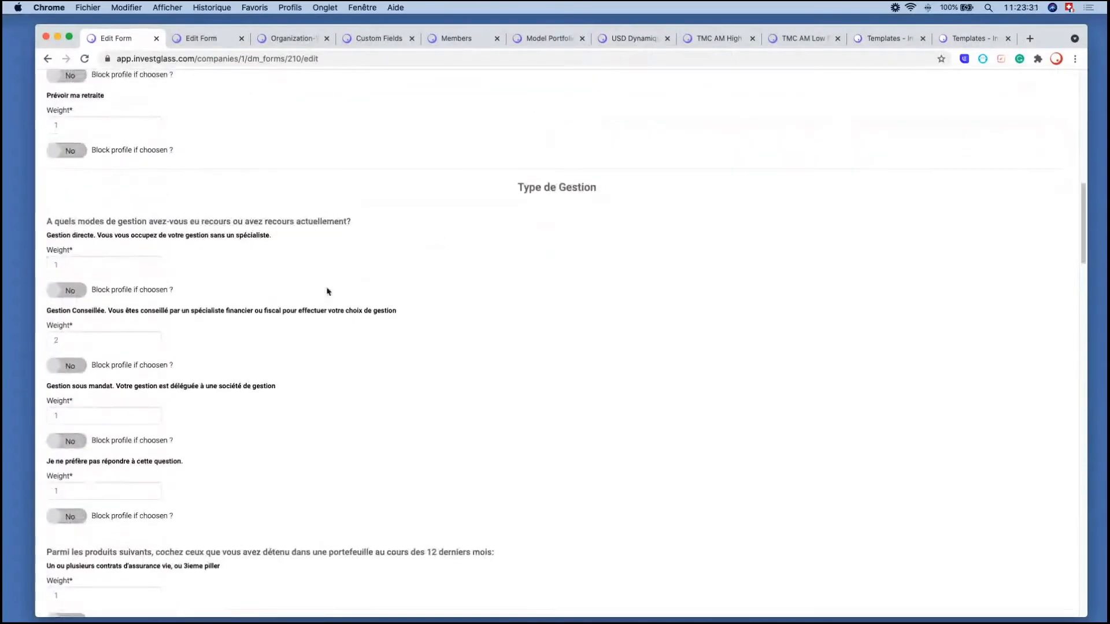
scroll(318, 293, up, 15)
scroll(318, 295, down, 2)
scroll(317, 295, down, 10)
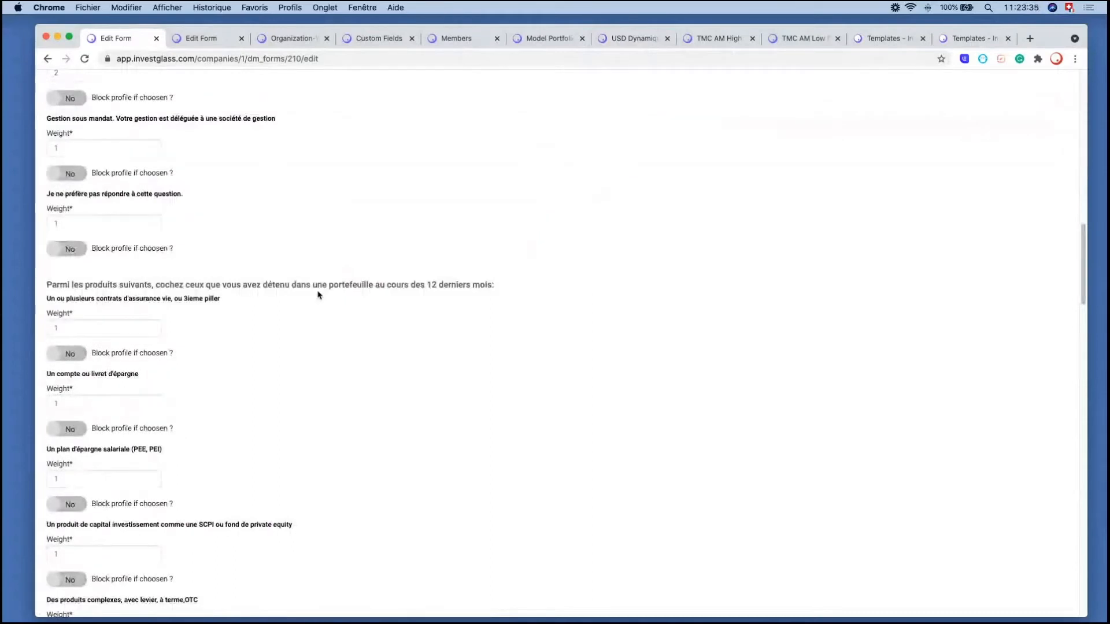
scroll(318, 295, down, 6)
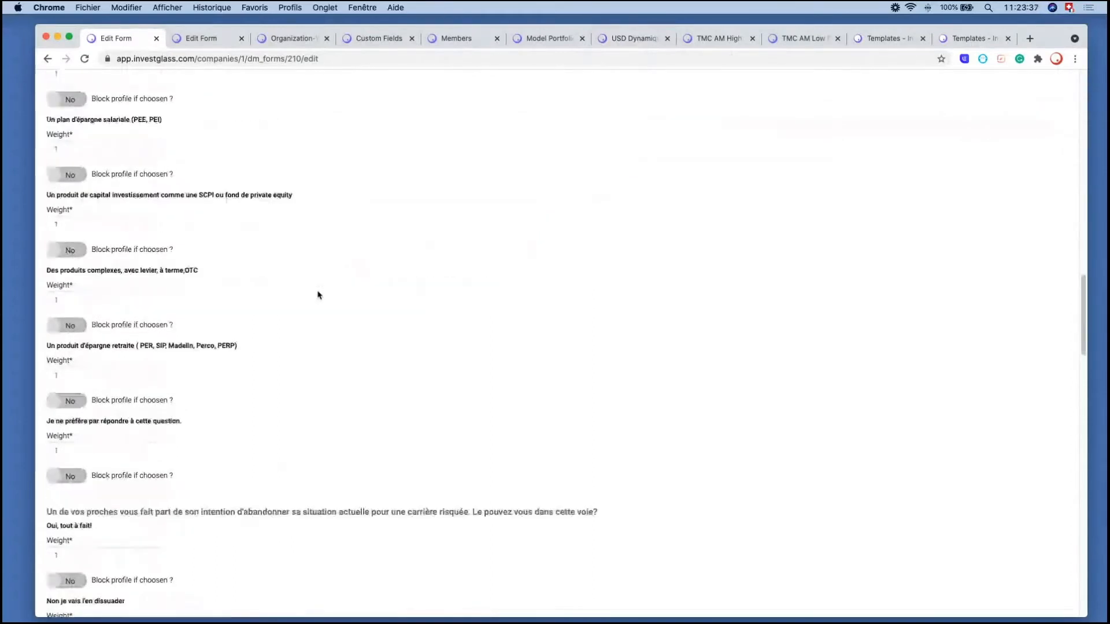
scroll(317, 295, down, 7)
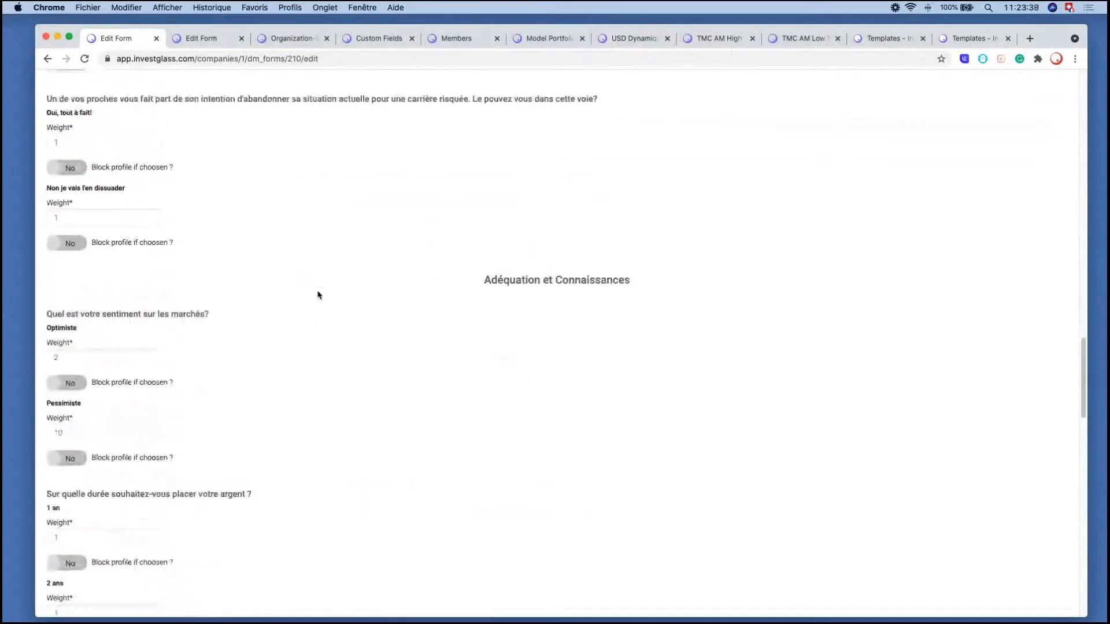
scroll(318, 295, down, 6)
scroll(317, 293, up, 3)
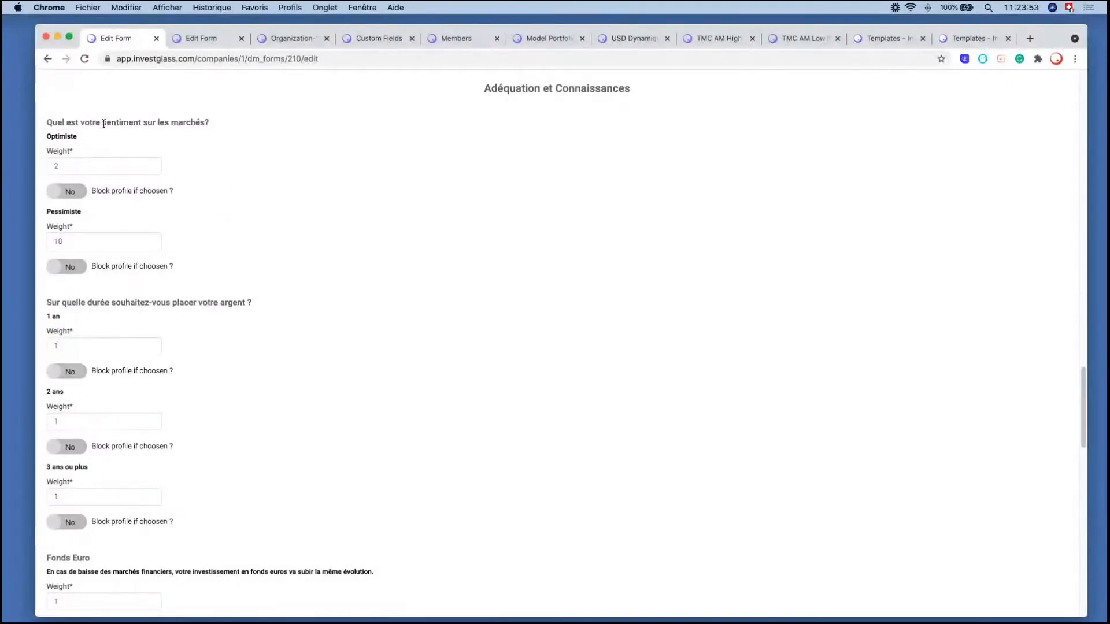
Step: Try the "Block profile if choosen ?" option on the "Pessimiste" answer and select its weight value
drag(46, 207, 142, 226)
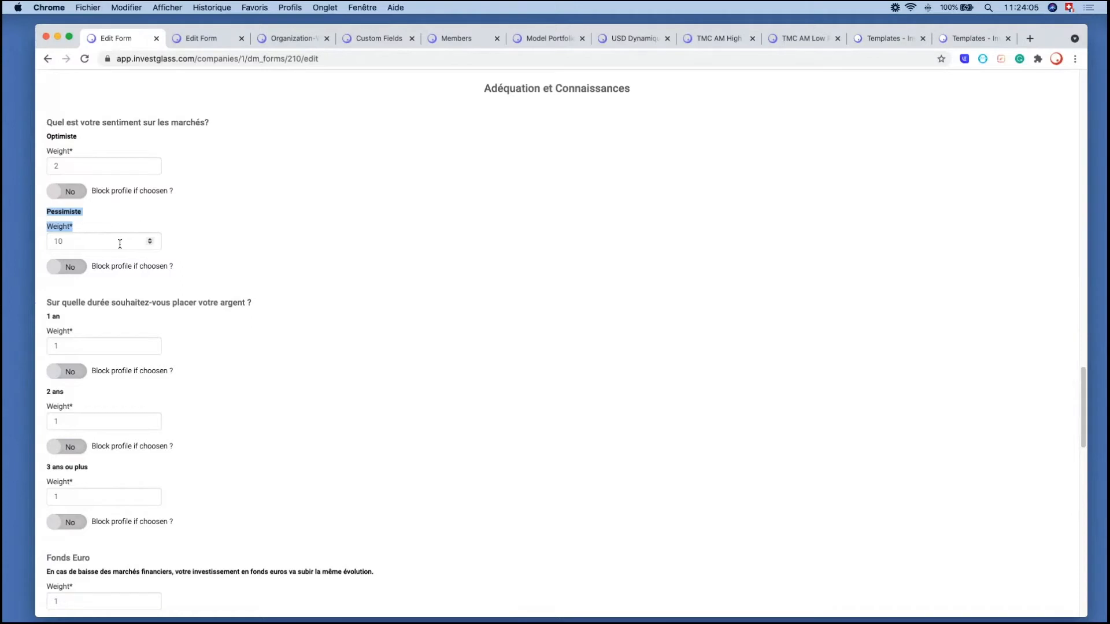
click(65, 281)
click(67, 273)
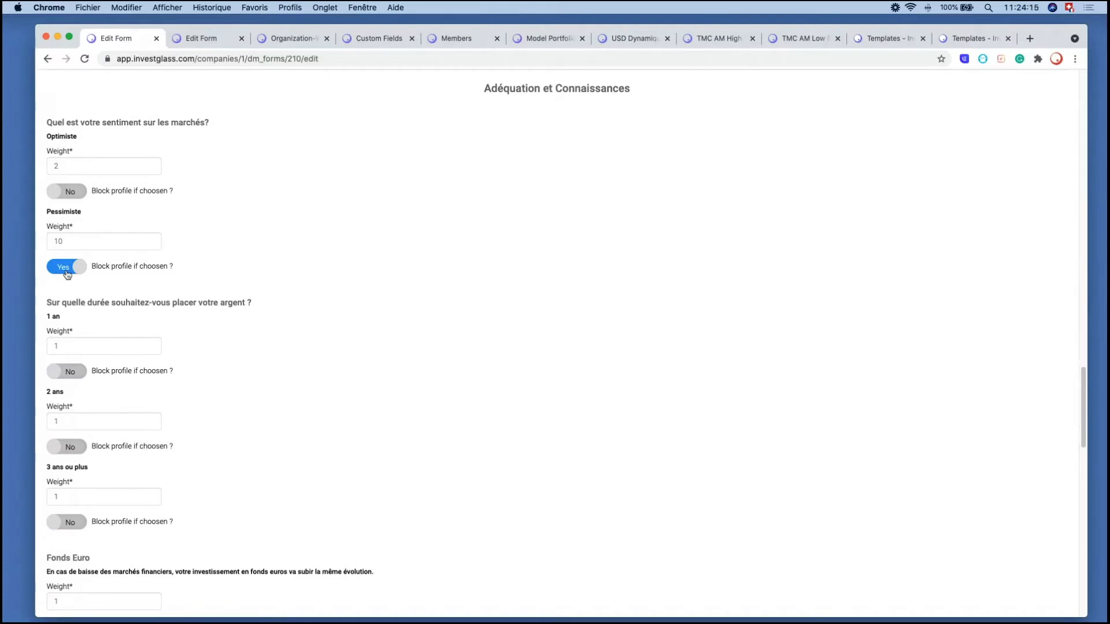
click(67, 271)
click(76, 236)
double_click(54, 239)
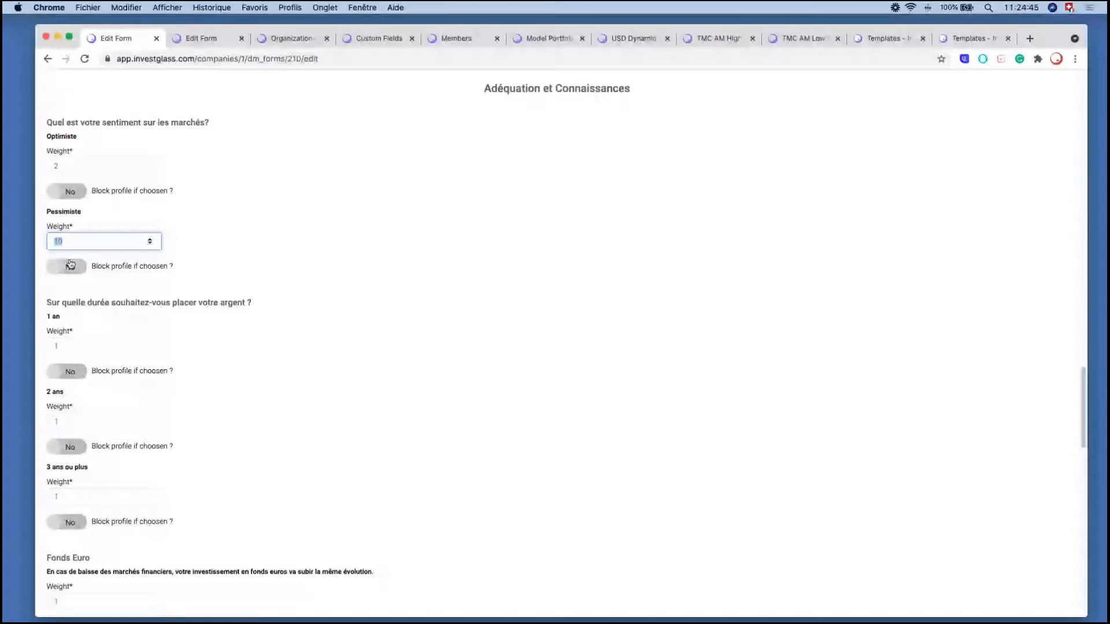
click(70, 266)
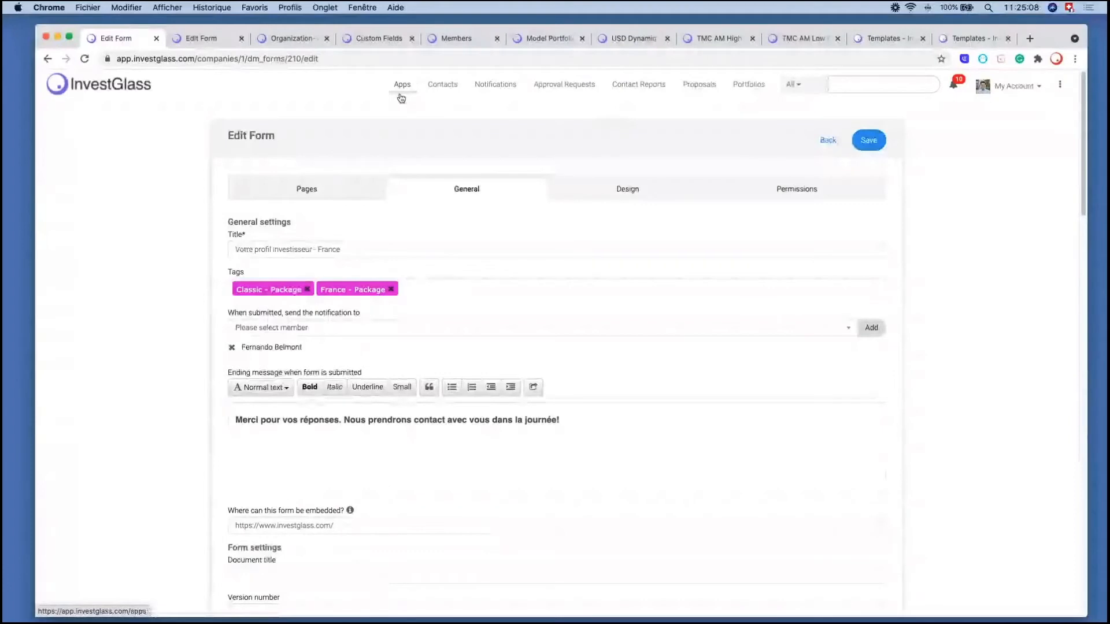
Step: Open the Apps page in a separate tab and start "Votre profil investisseur - France" for a new contact
super+click(401, 96)
click(186, 38)
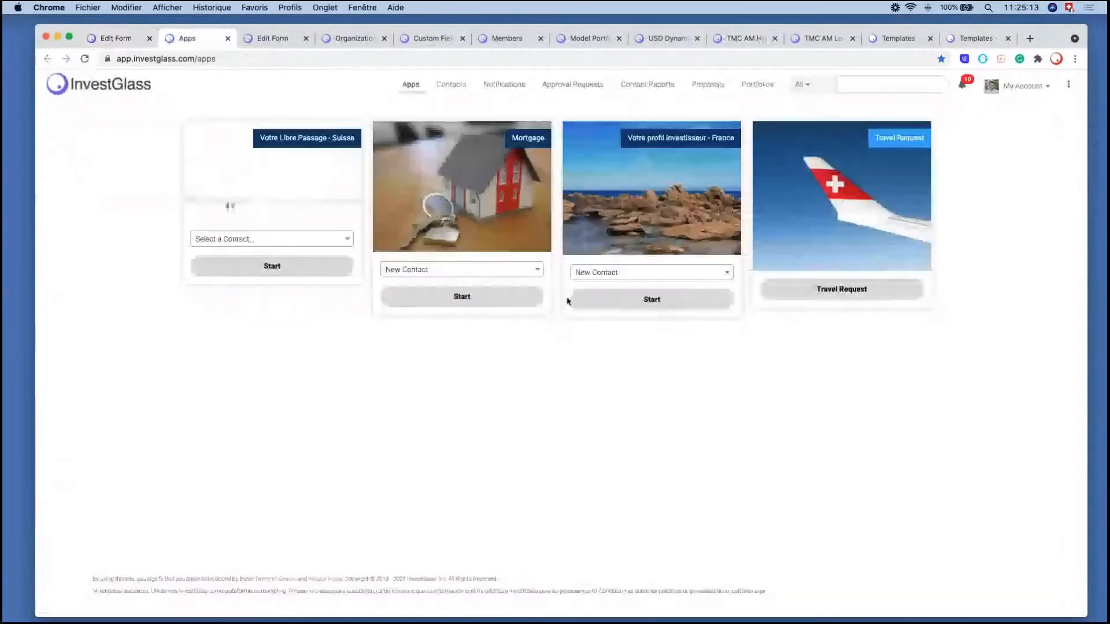
click(602, 303)
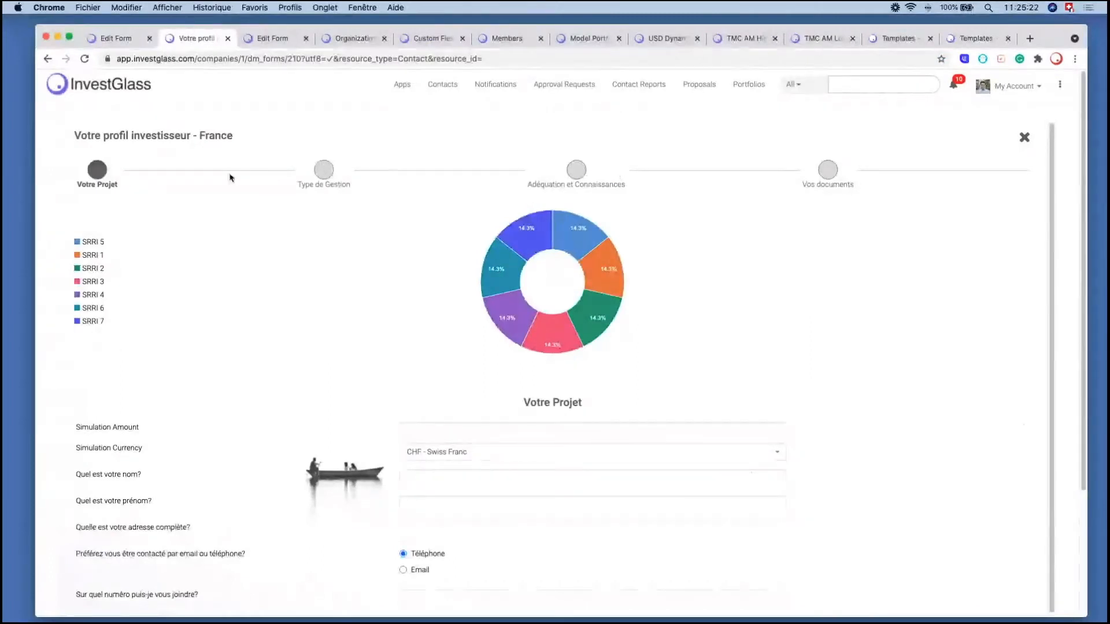
drag(73, 135, 213, 190)
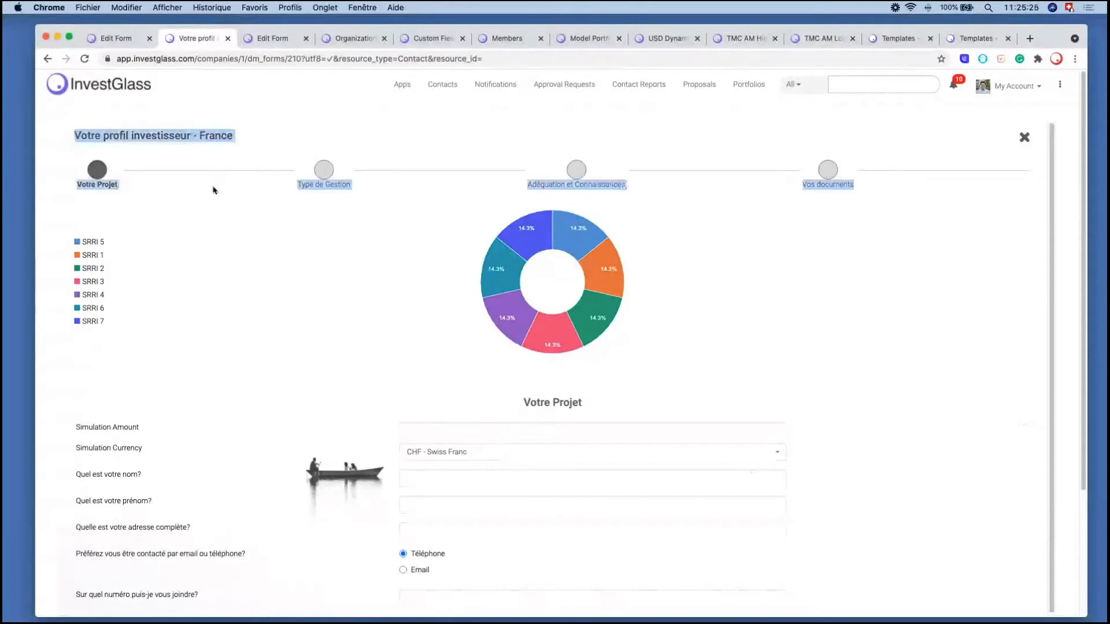
click(171, 139)
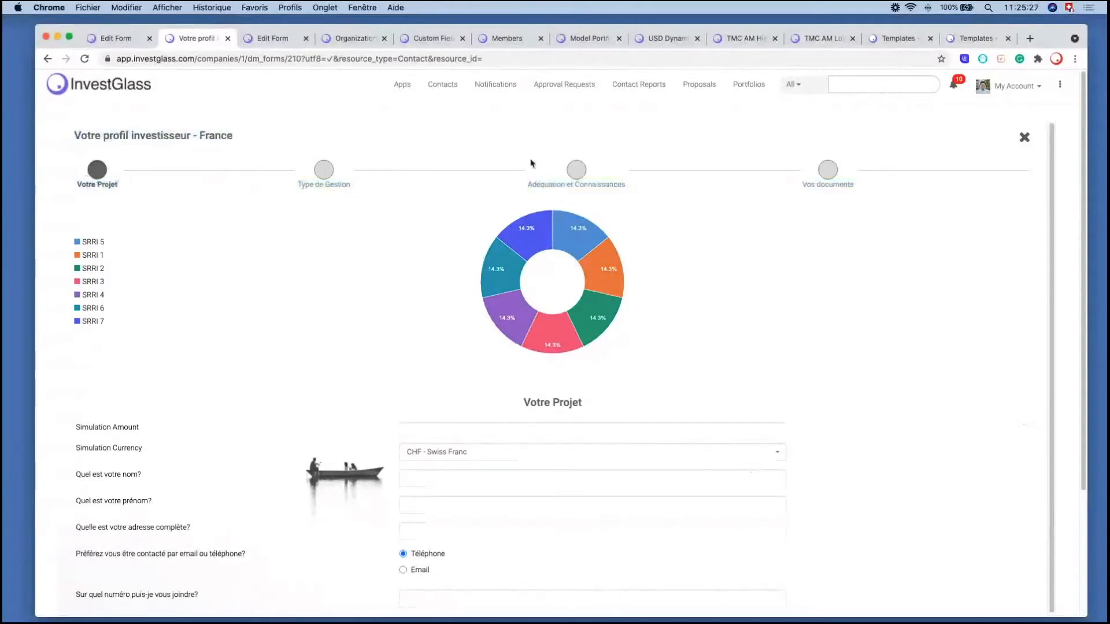
Step: Open the company administration in a separate tab and go to the West Oak company settings
click(1013, 86)
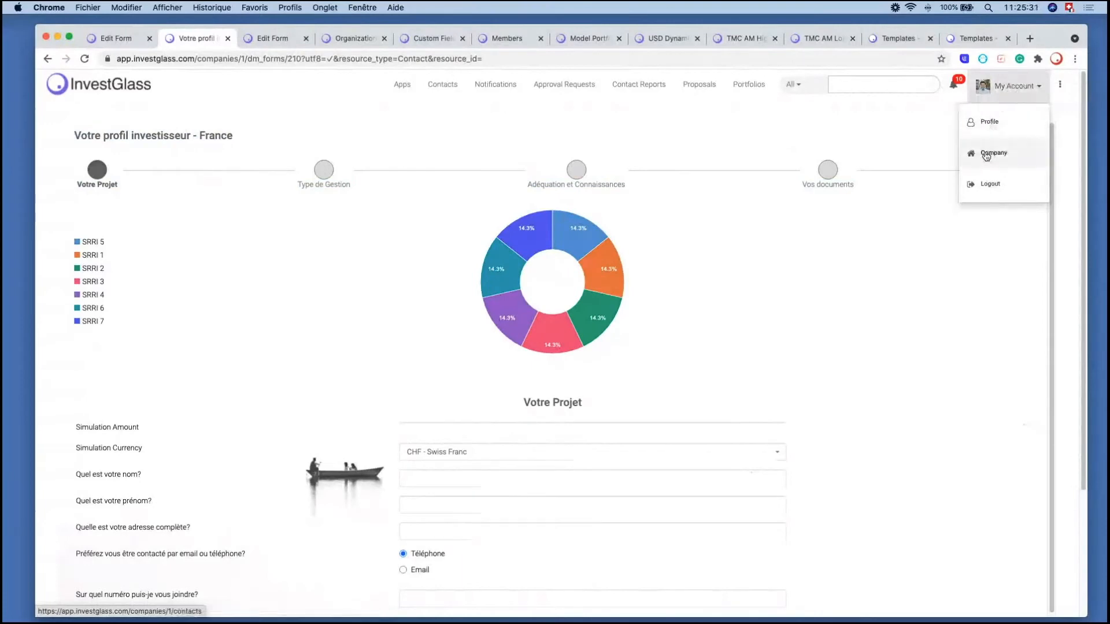
super+click(986, 155)
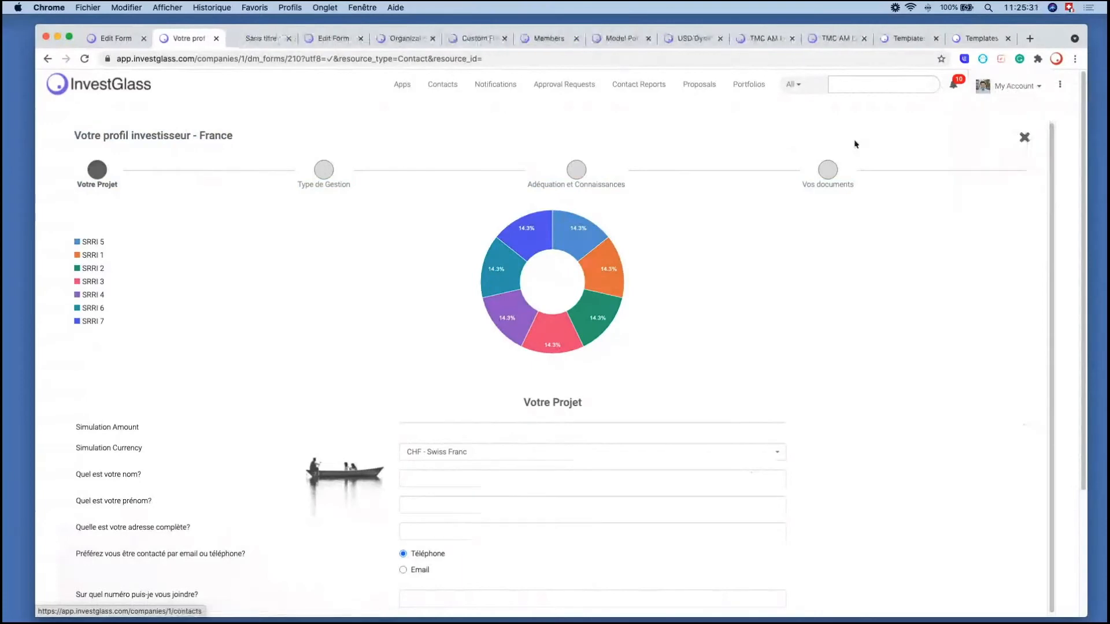
click(246, 46)
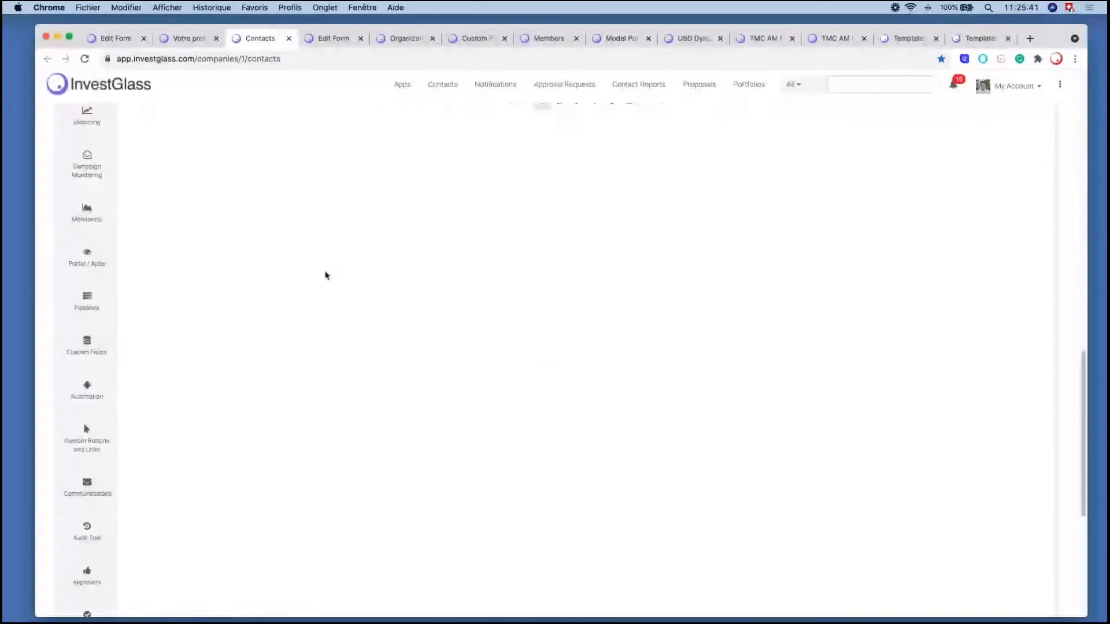
scroll(327, 276, down, 5)
click(90, 454)
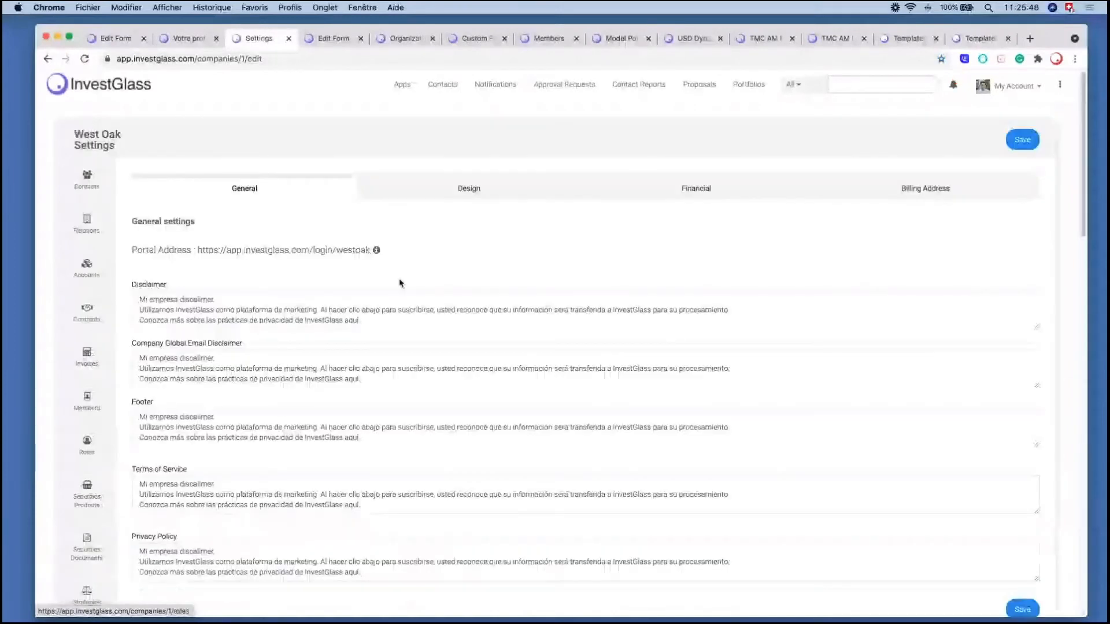
Step: Review the company's Design settings, covering colours, logos and images, PDF settings, watermark and client portal login
click(496, 188)
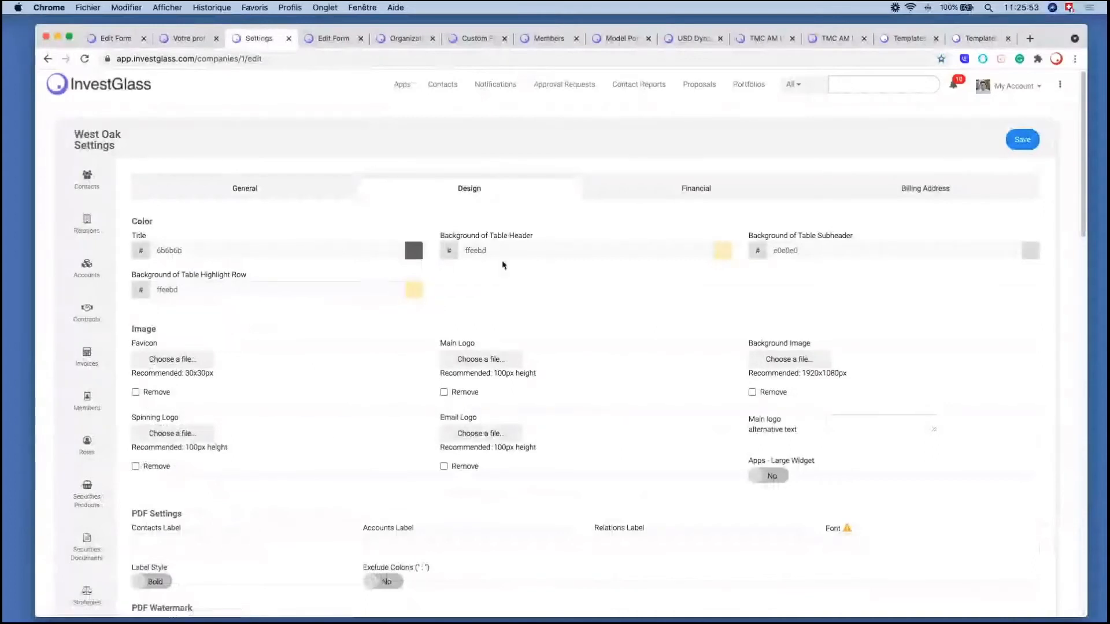
scroll(508, 275, down, 1)
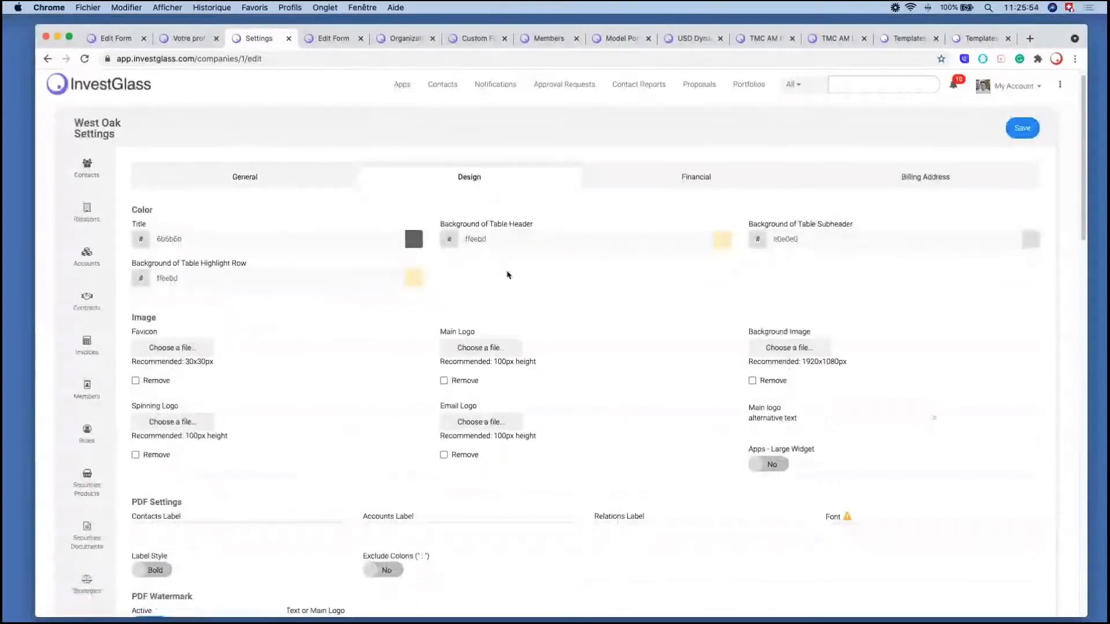
scroll(509, 275, down, 3)
scroll(574, 375, down, 9)
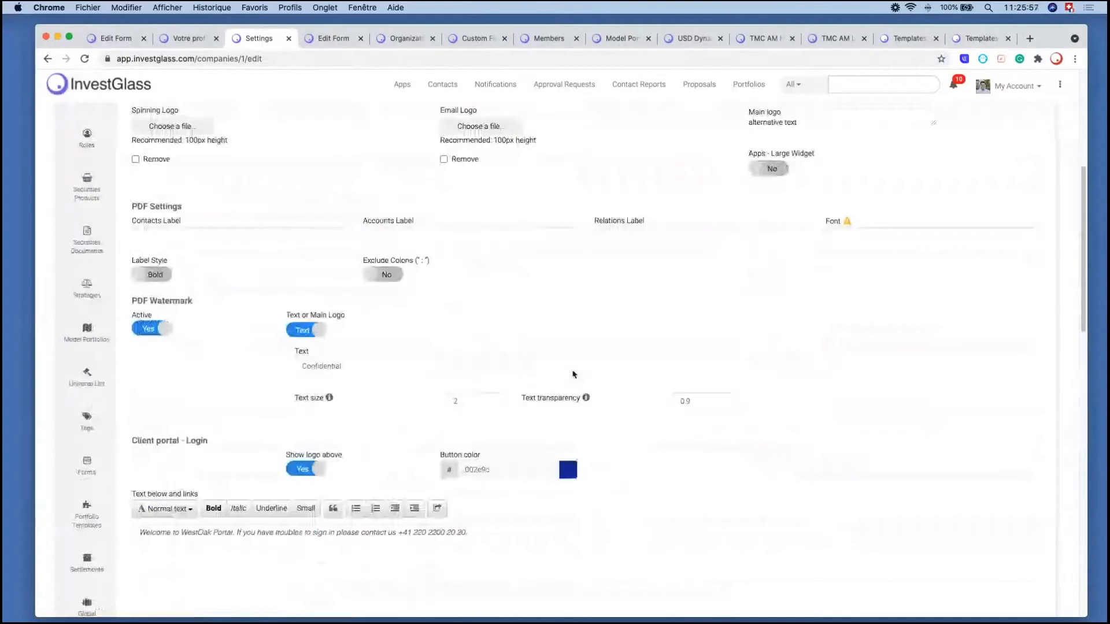
scroll(573, 369, up, 9)
scroll(573, 370, up, 1)
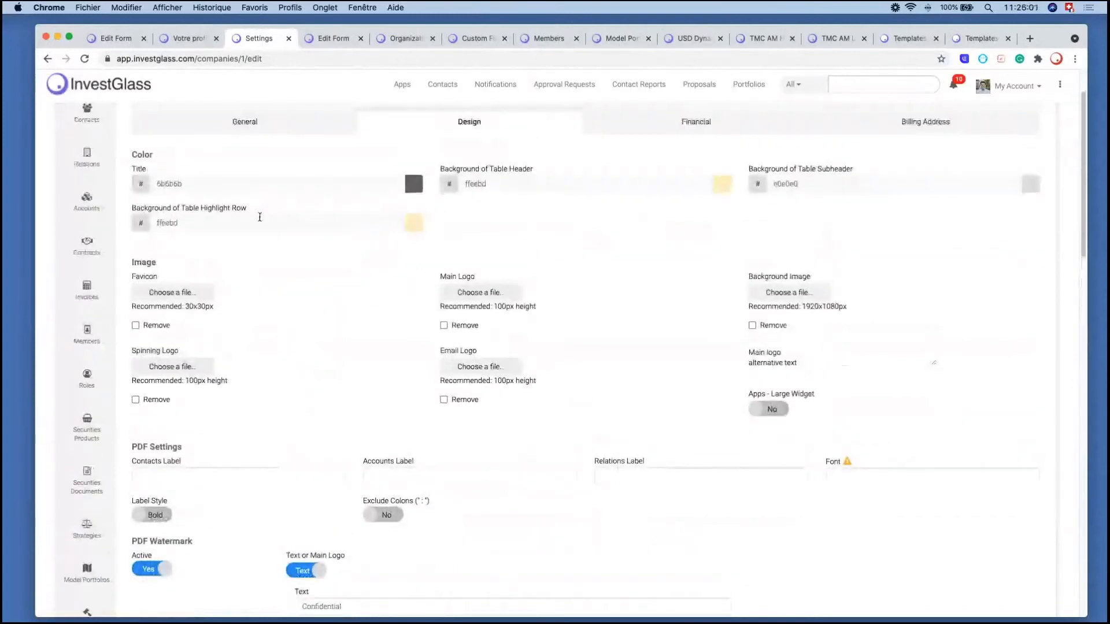
Step: Set the company's Title colour to the purple a300a3 in the Design settings
drag(123, 168, 162, 173)
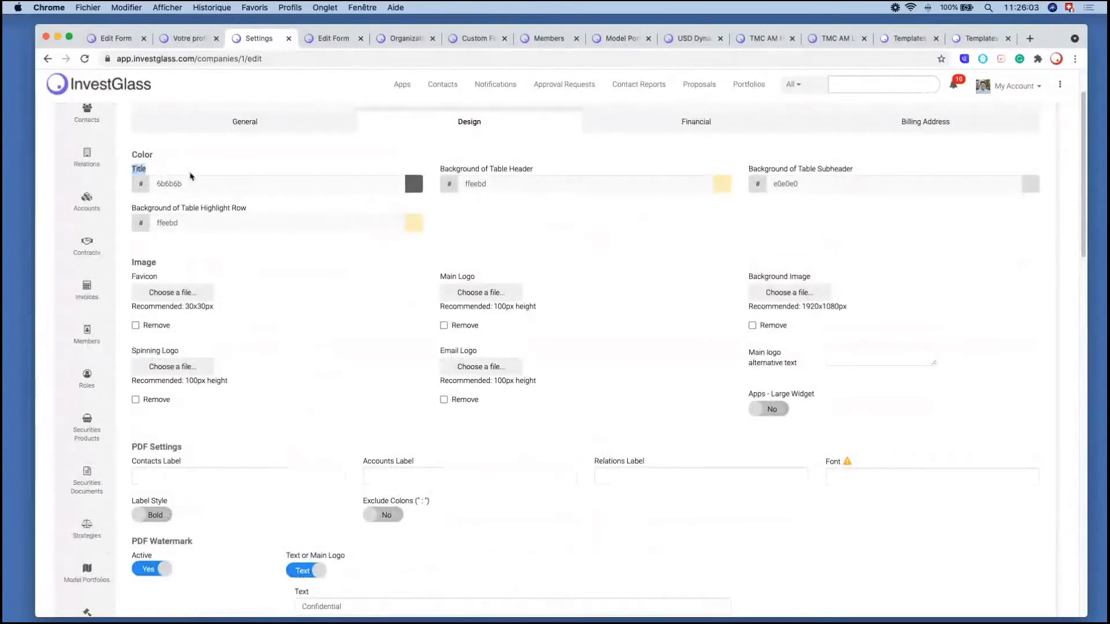
click(411, 185)
drag(227, 216, 257, 230)
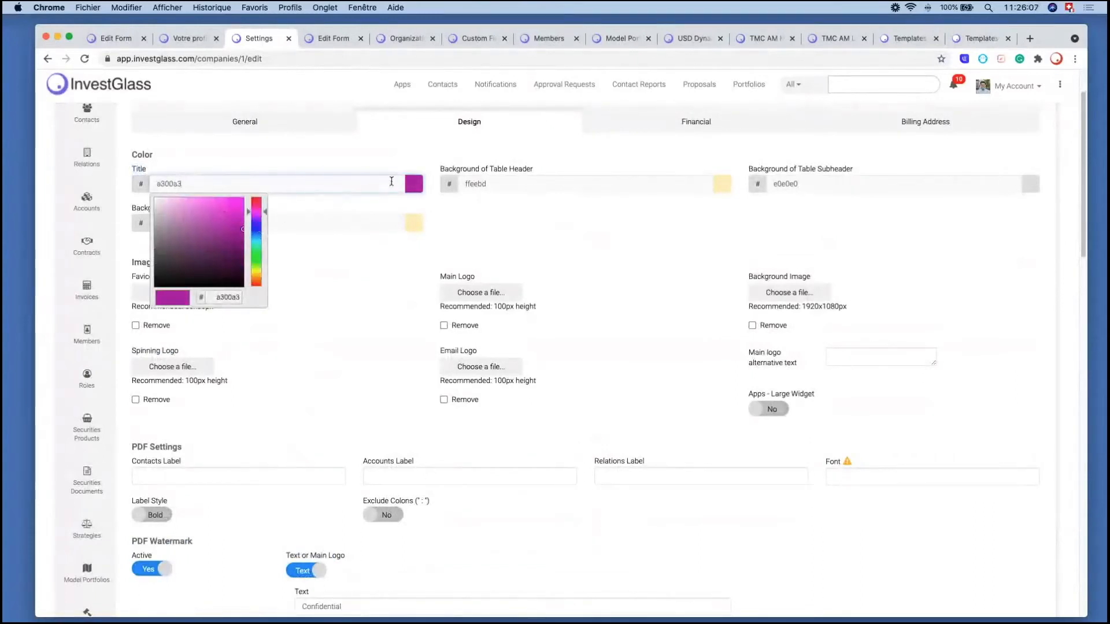
click(358, 152)
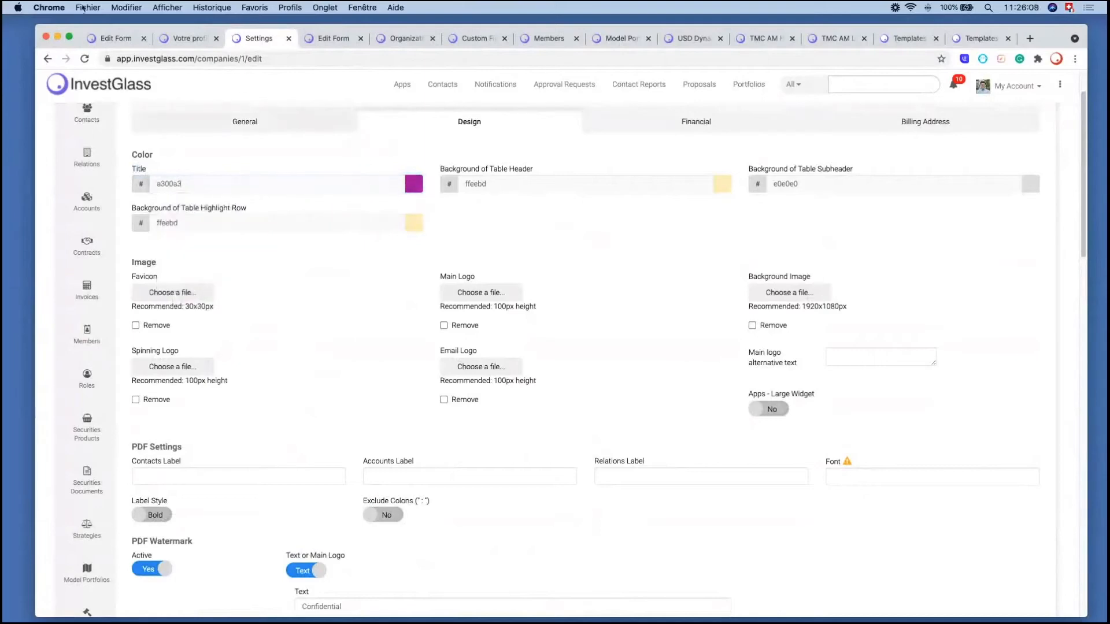
Step: Return to the investor profile questionnaire, set the Simulation Amount to 1000000, keep CHF - Swiss Franc and advance to Type de Gestion
click(184, 39)
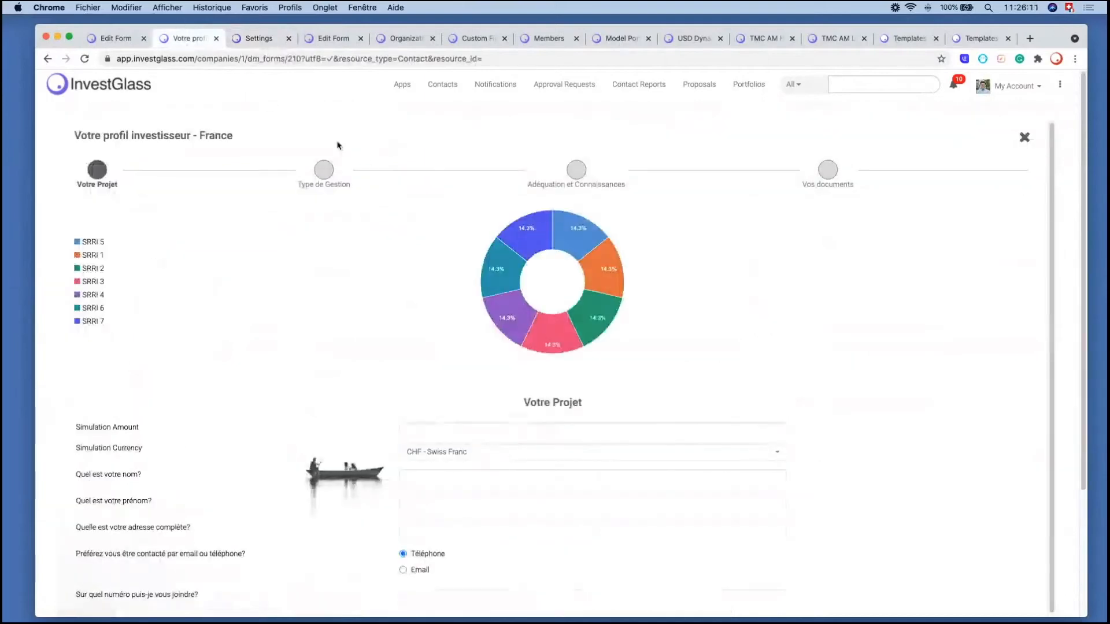
click(470, 429)
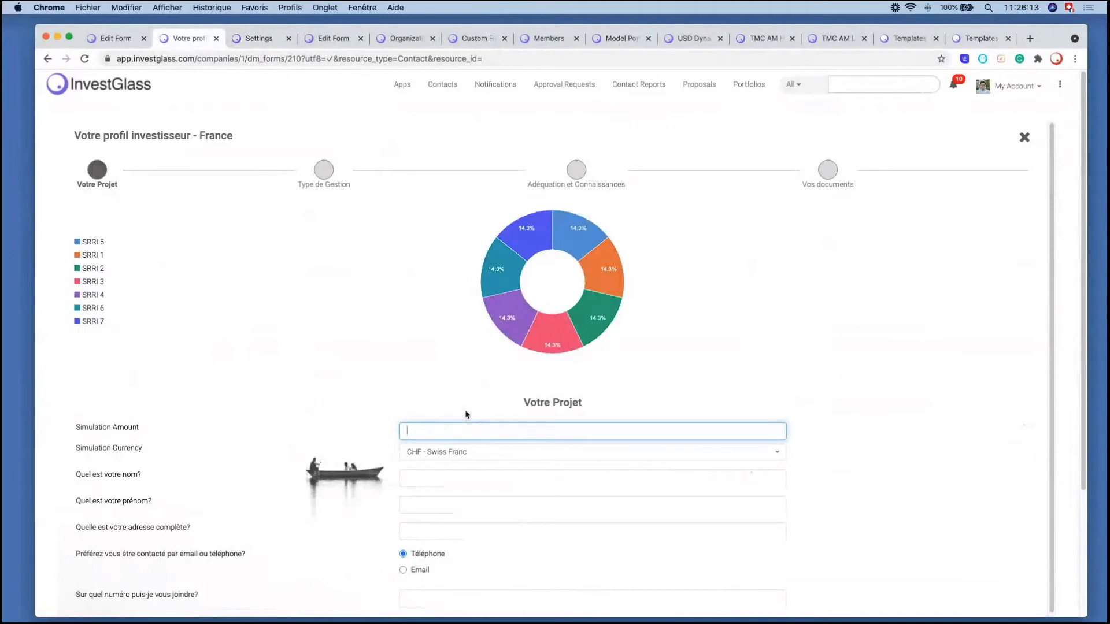
text(1000000)
key(Tab)
key(Return)
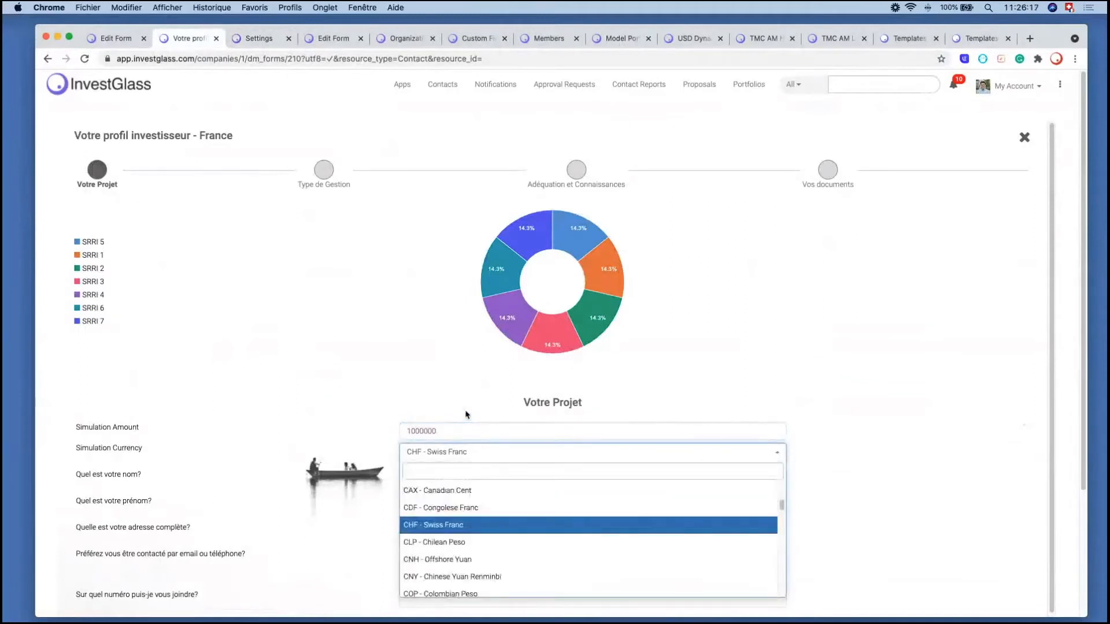
click(326, 407)
scroll(432, 434, down, 3)
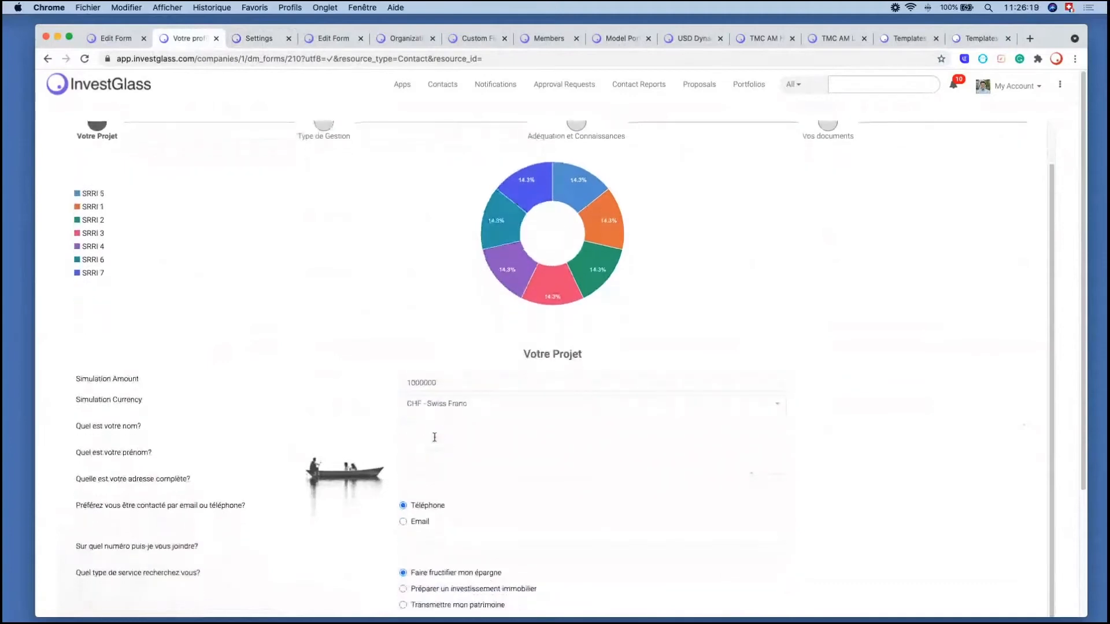
scroll(440, 440, down, 3)
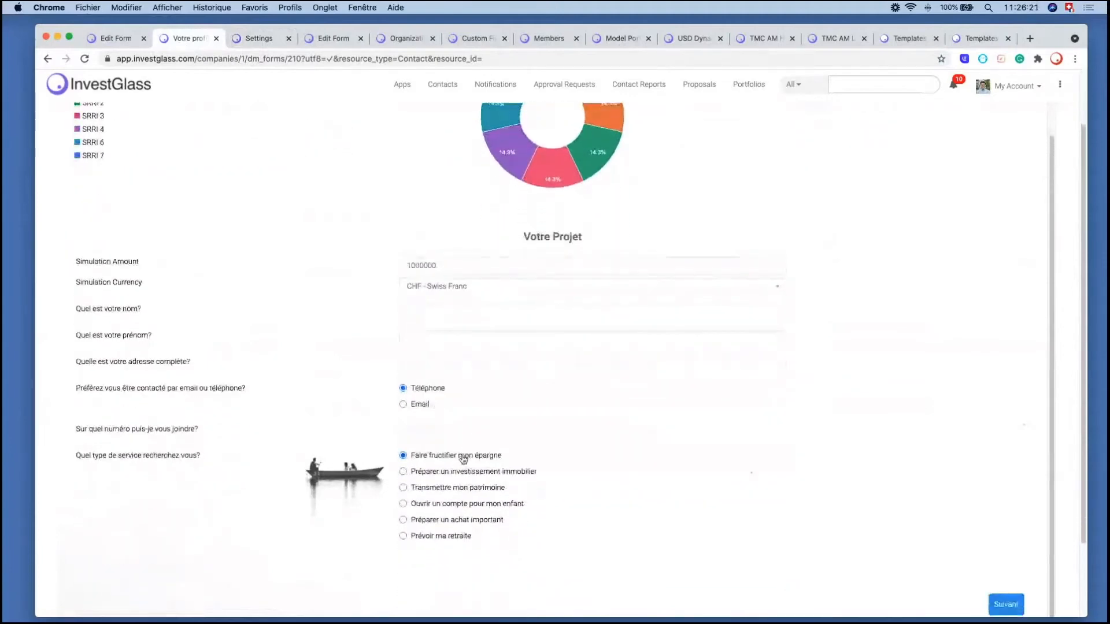
click(1006, 585)
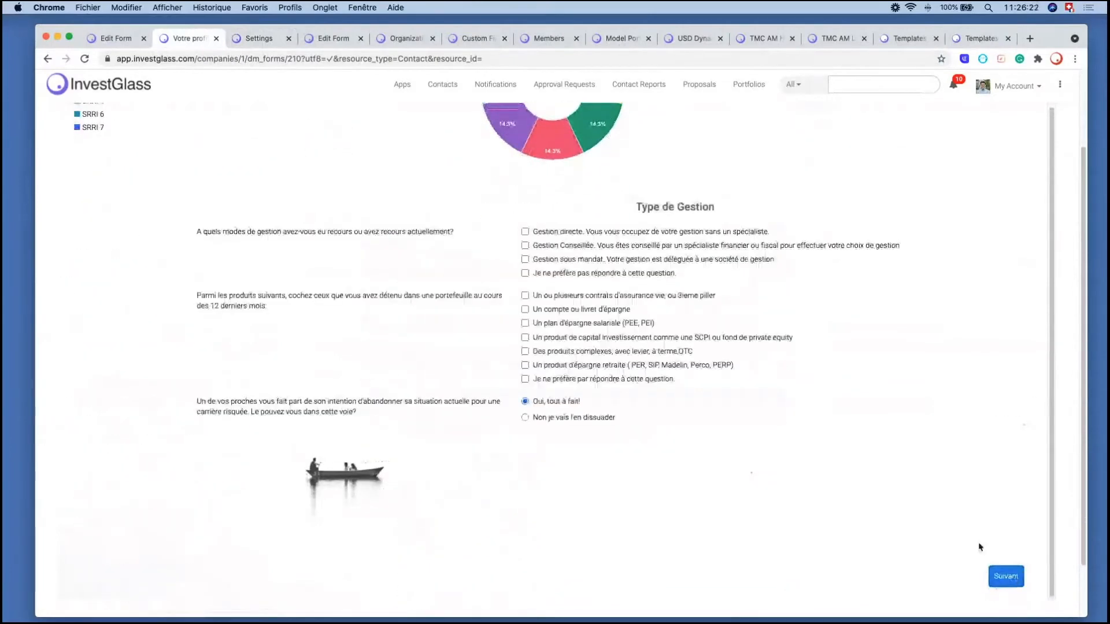
Step: Select Gestion directe and Gestion Conseillée as the management modes used, and advance to Adéquation et Connaissances
click(518, 421)
click(499, 435)
scroll(404, 578, down, 1)
scroll(417, 577, down, 1)
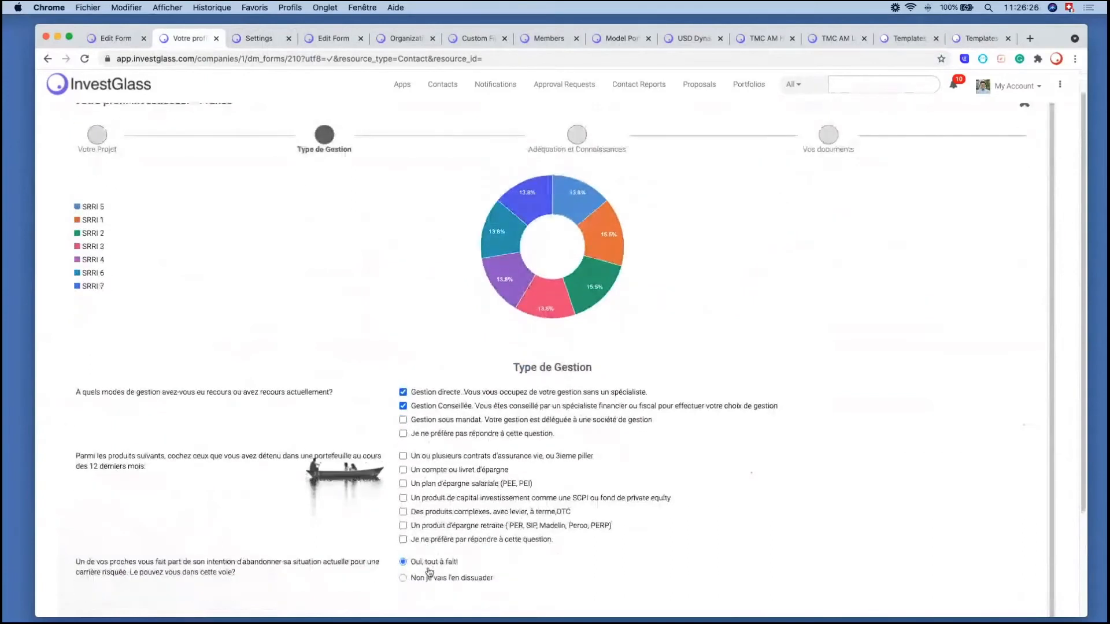
scroll(429, 573, down, 3)
click(429, 504)
click(1007, 573)
Step: Set the market sentiment to Optimiste, the duration to 3 ans ou plus, and Fonds Euro to the guaranteed bond placements answer
click(504, 425)
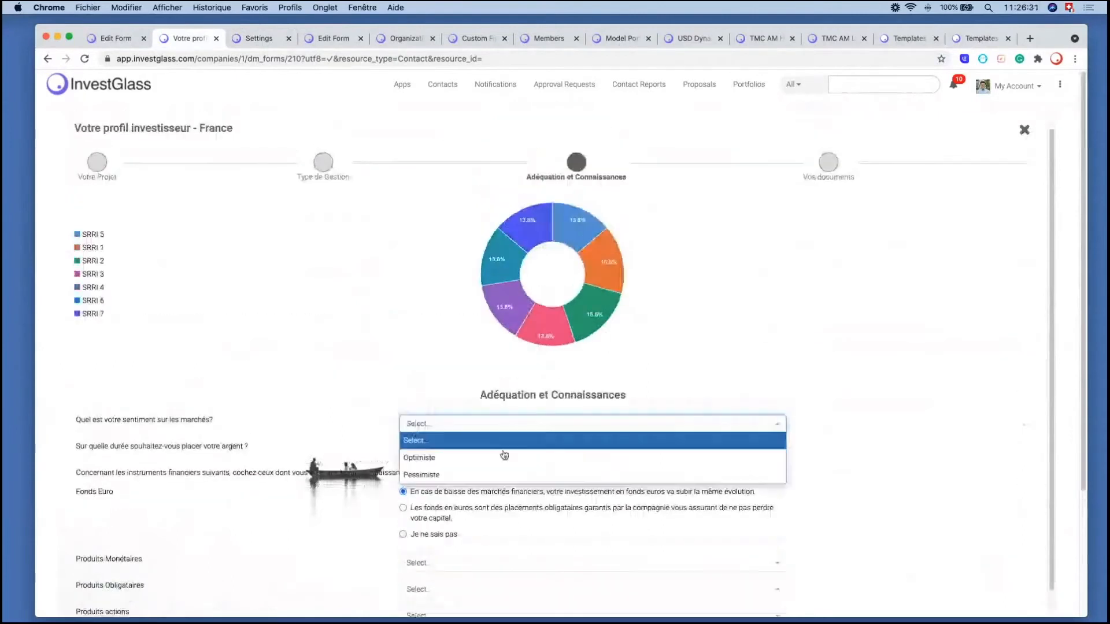
click(504, 457)
click(495, 451)
click(488, 508)
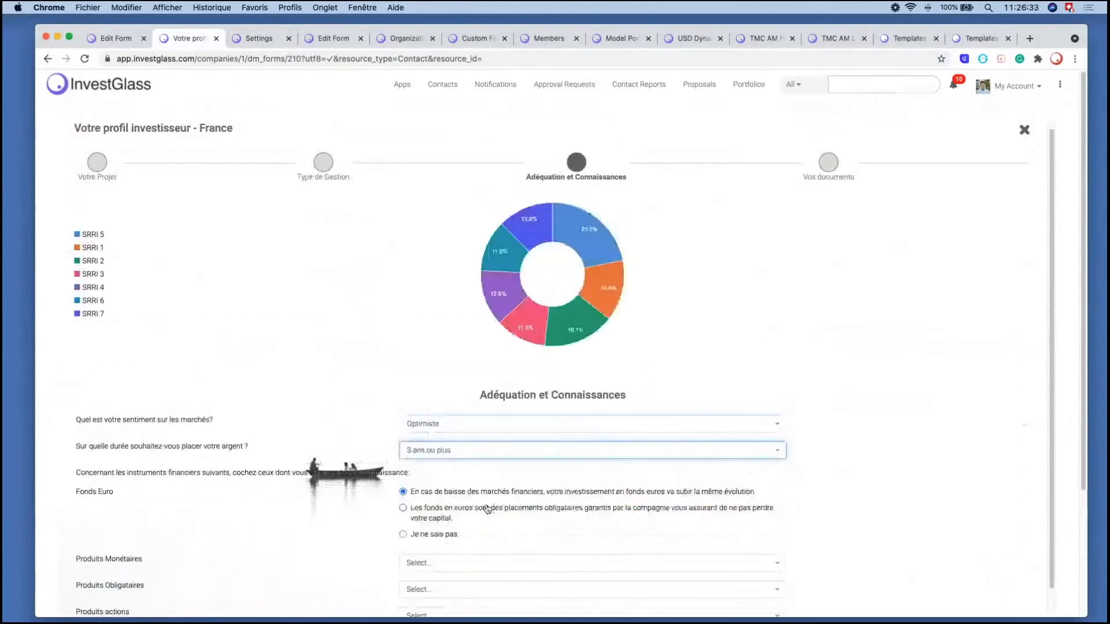
click(487, 509)
click(440, 563)
click(438, 570)
scroll(438, 573, down, 3)
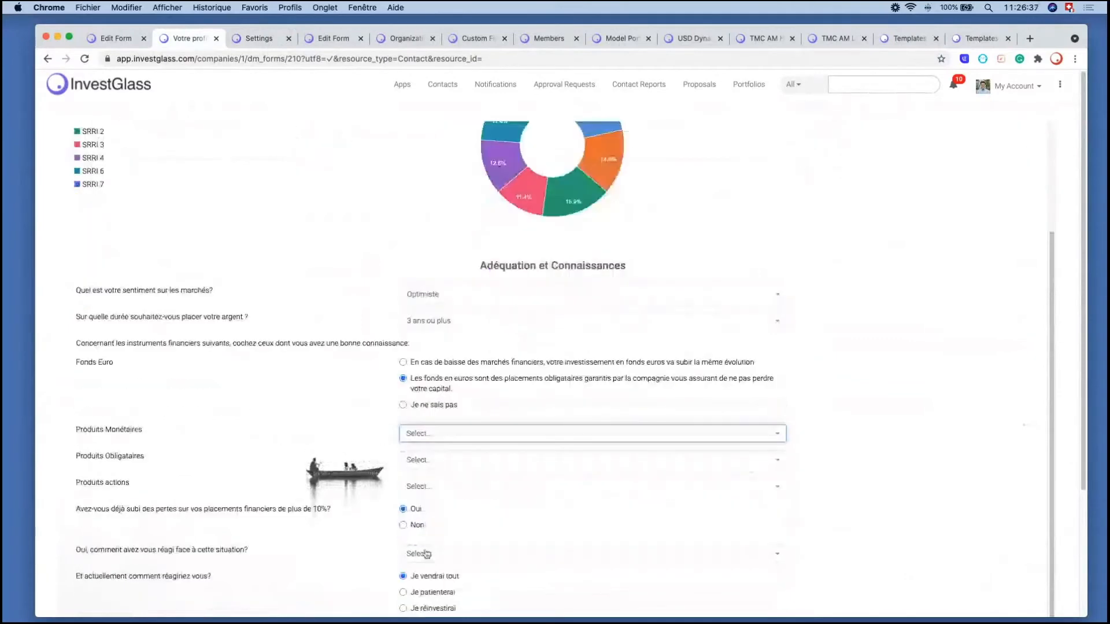
Step: Answer Oui to having suffered losses above 10% and set the reaction to J'ai patienté
click(404, 525)
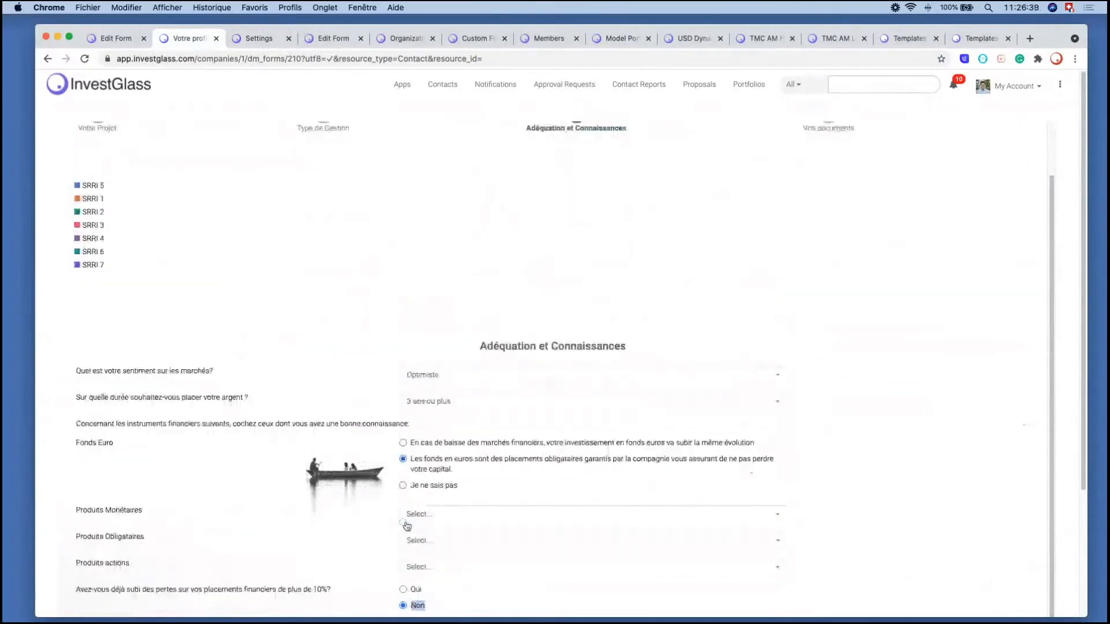
scroll(406, 497, down, 3)
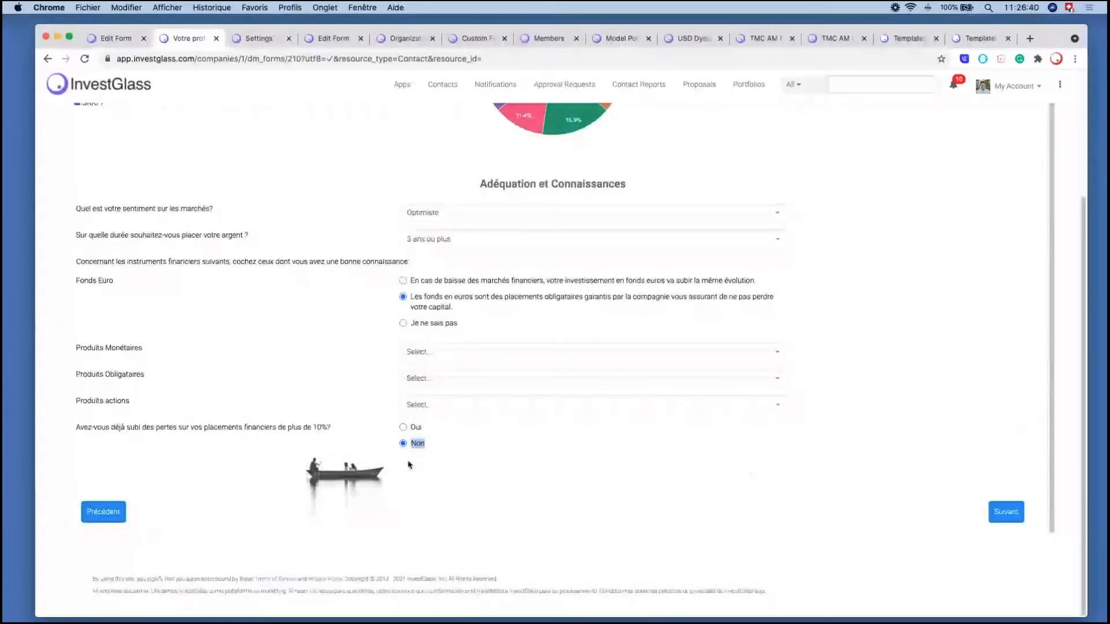
click(403, 427)
click(411, 472)
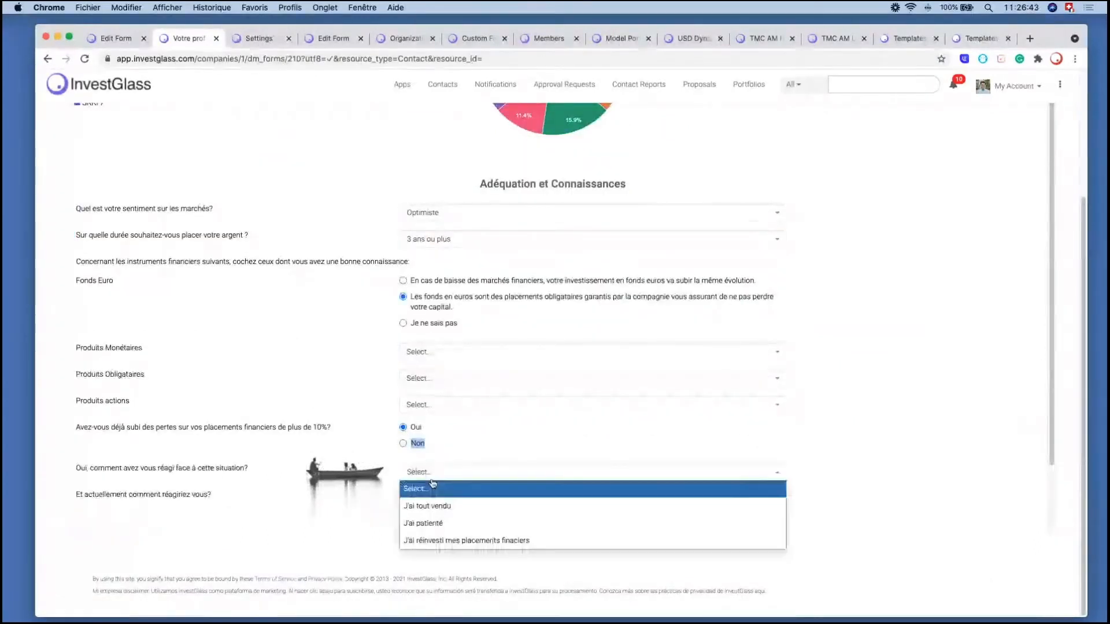
click(437, 524)
click(430, 526)
click(435, 494)
click(446, 479)
click(447, 485)
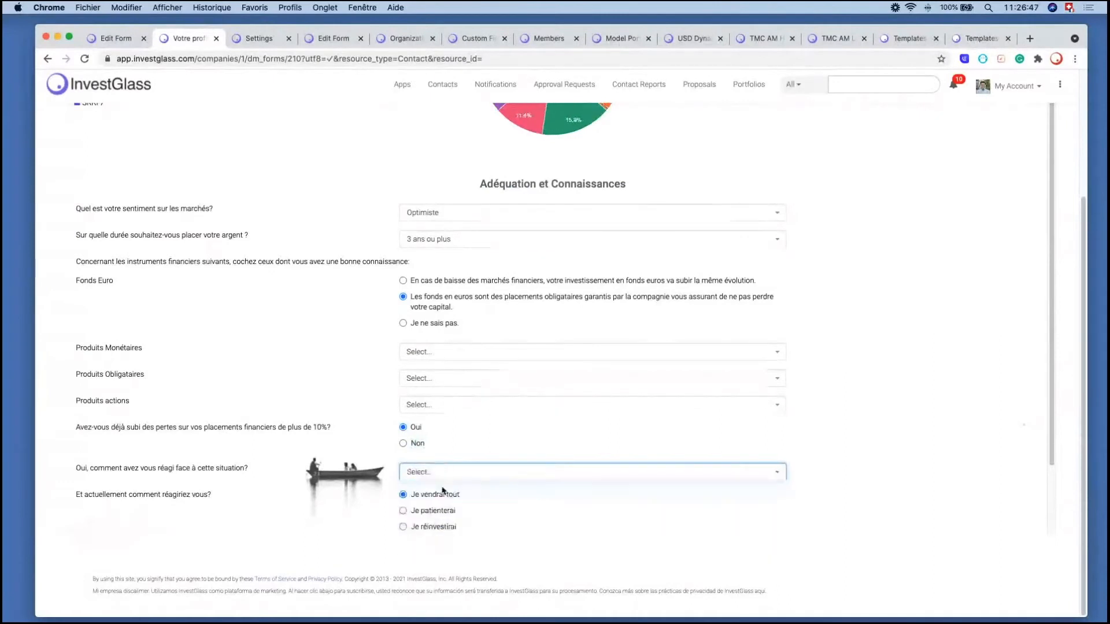
click(448, 477)
click(437, 506)
click(457, 478)
click(445, 523)
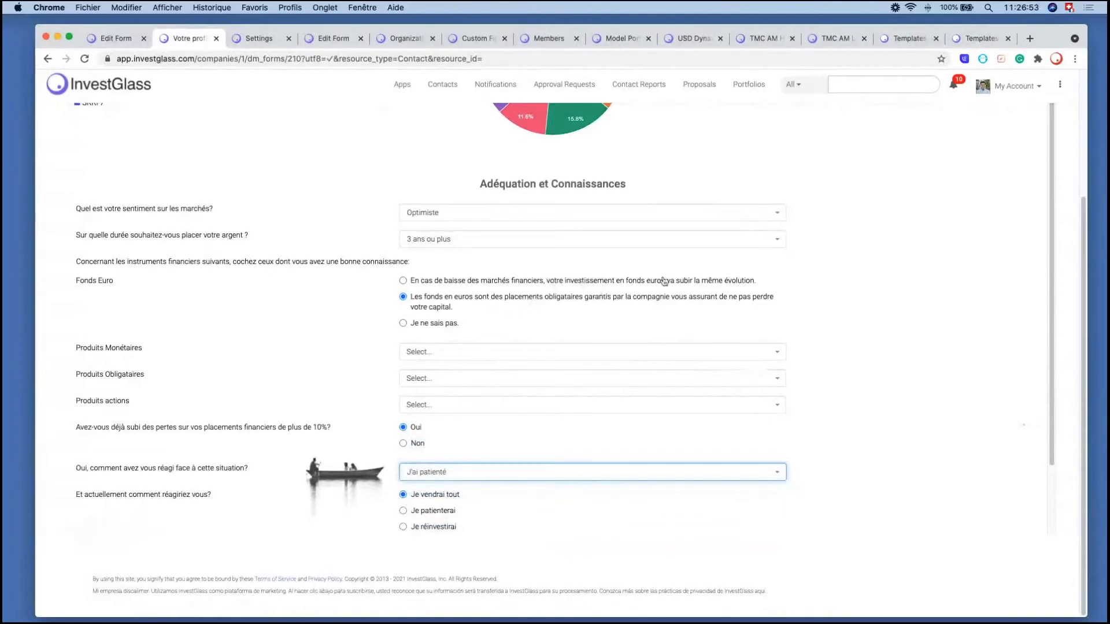
Step: Check the updated SRRI chart, and request the investment proposal from the Vos documents stage without attaching files
scroll(664, 280, up, 1)
scroll(664, 280, up, 5)
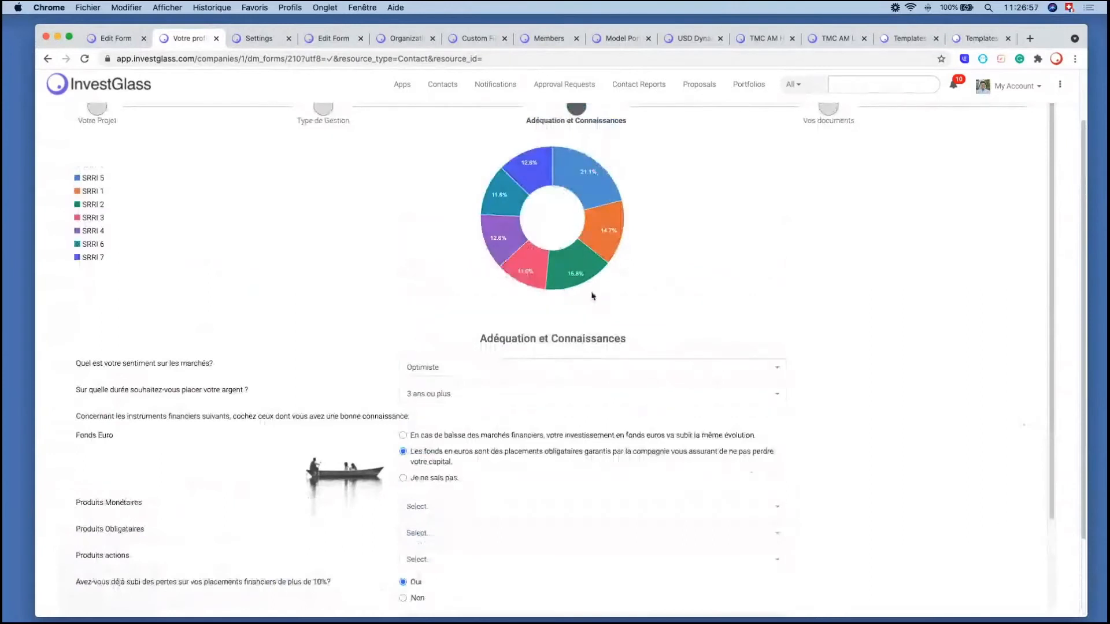
scroll(592, 298, up, 1)
scroll(592, 299, up, 3)
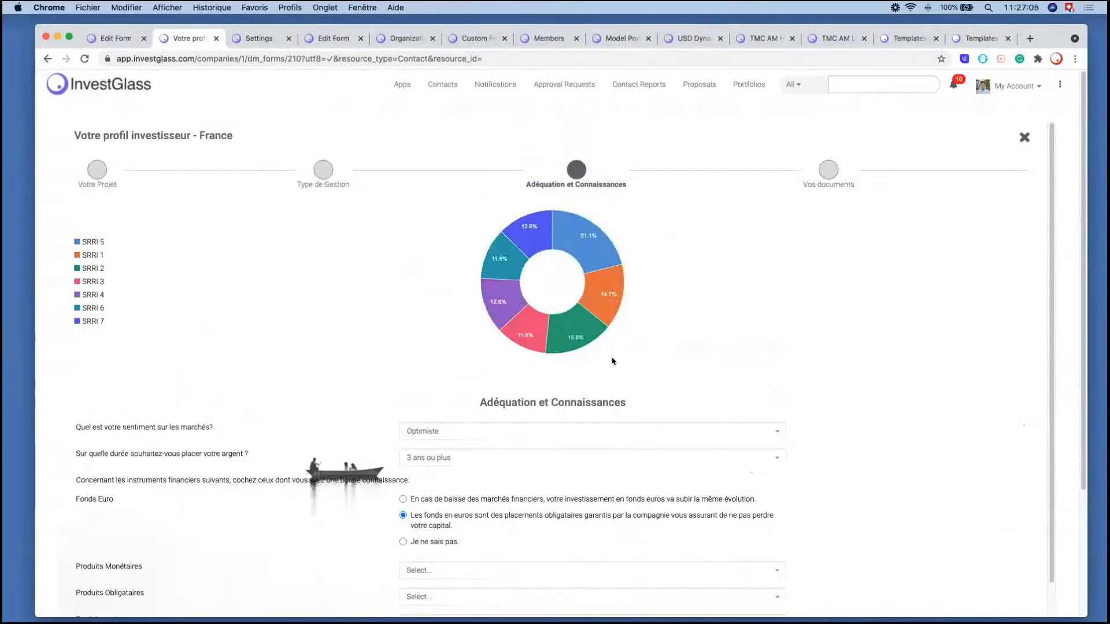
mouse_move(583, 299)
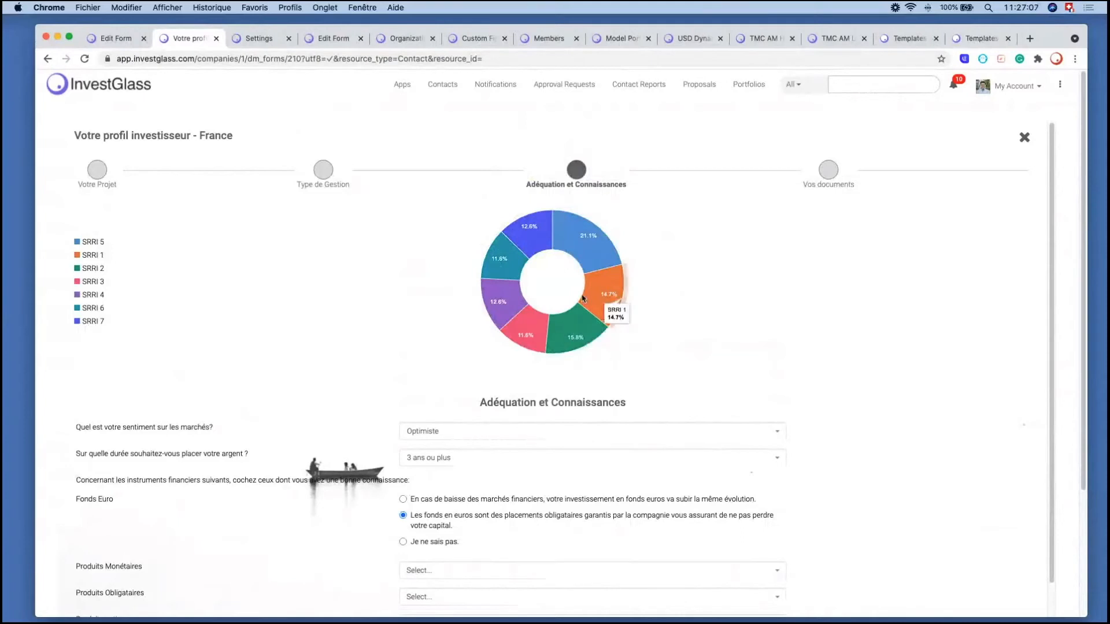
click(833, 176)
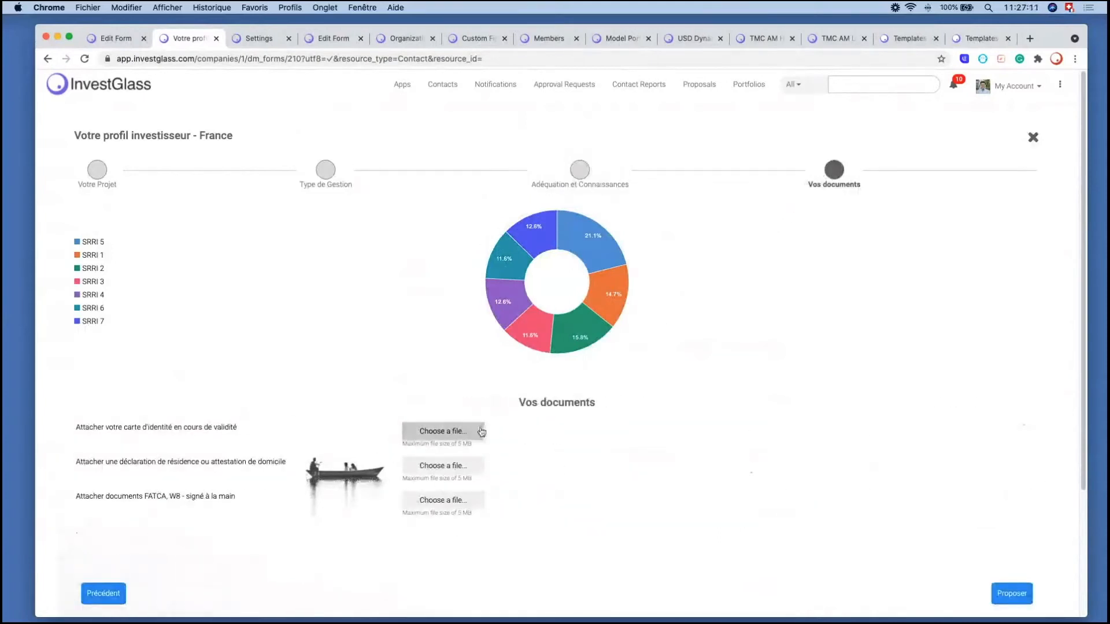
scroll(856, 537, down, 1)
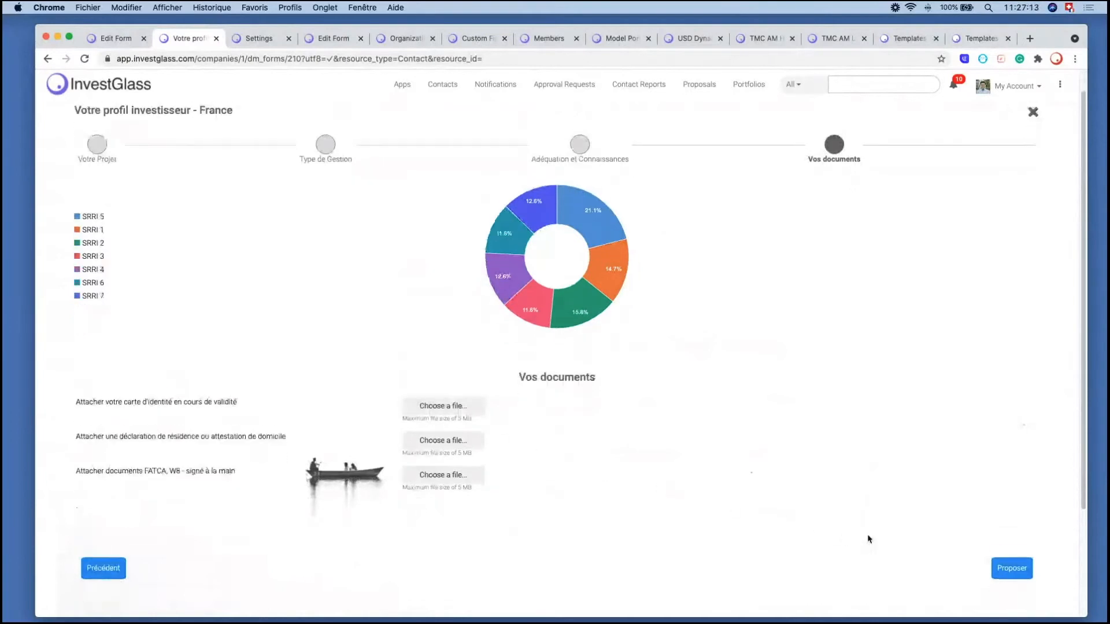
click(1008, 562)
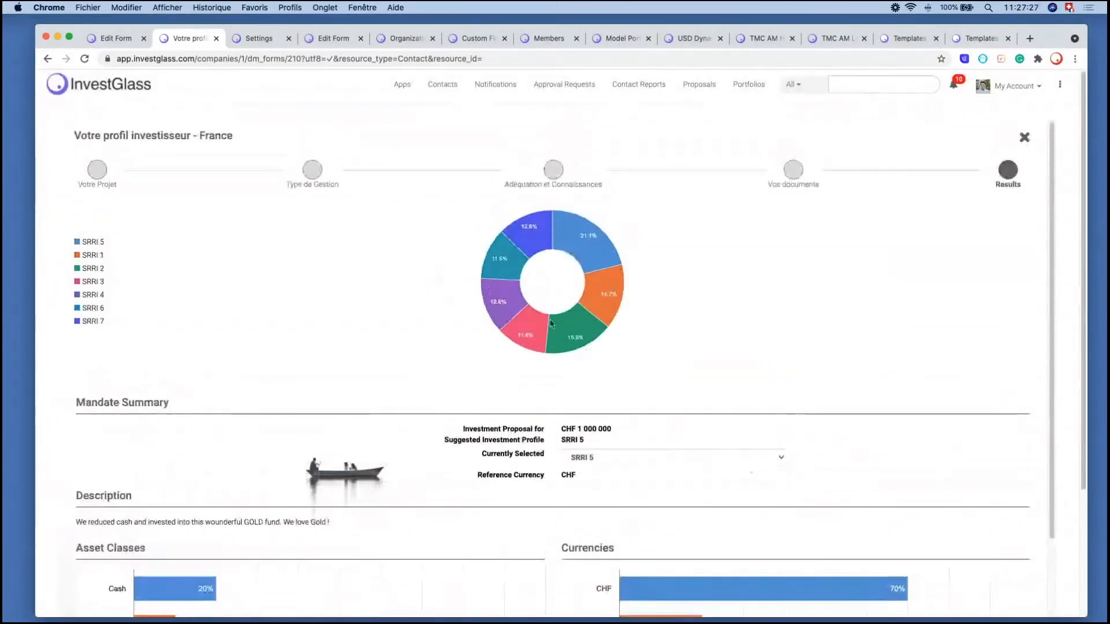
Step: Review the proposal's mandate summary, description, asset classes, currencies and portfolio simulation
scroll(578, 313, down, 3)
scroll(616, 328, down, 2)
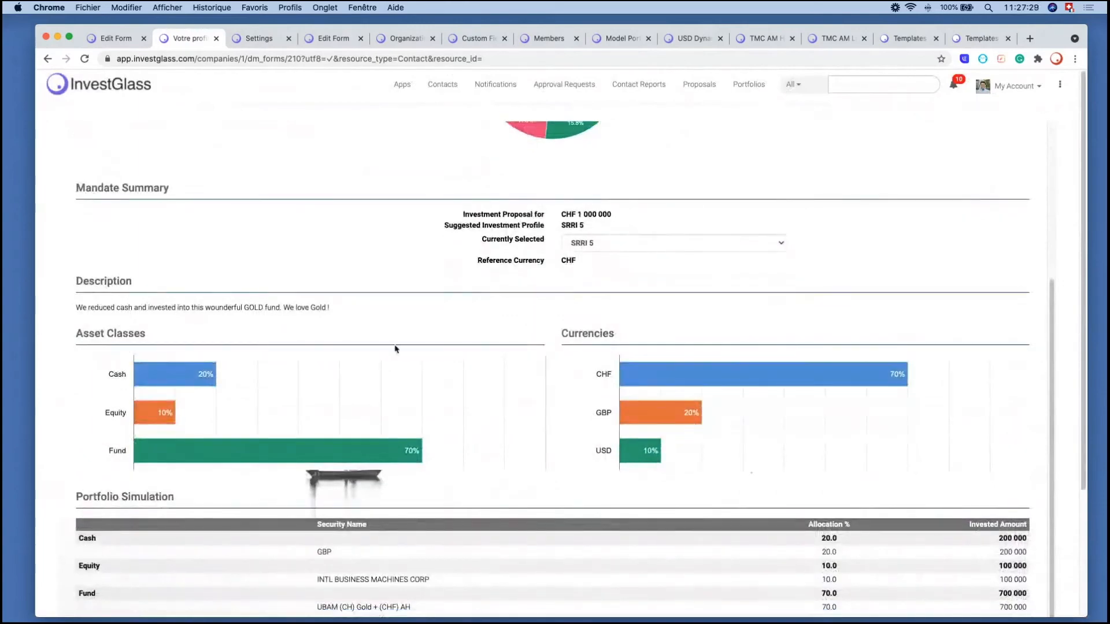
scroll(399, 347, down, 4)
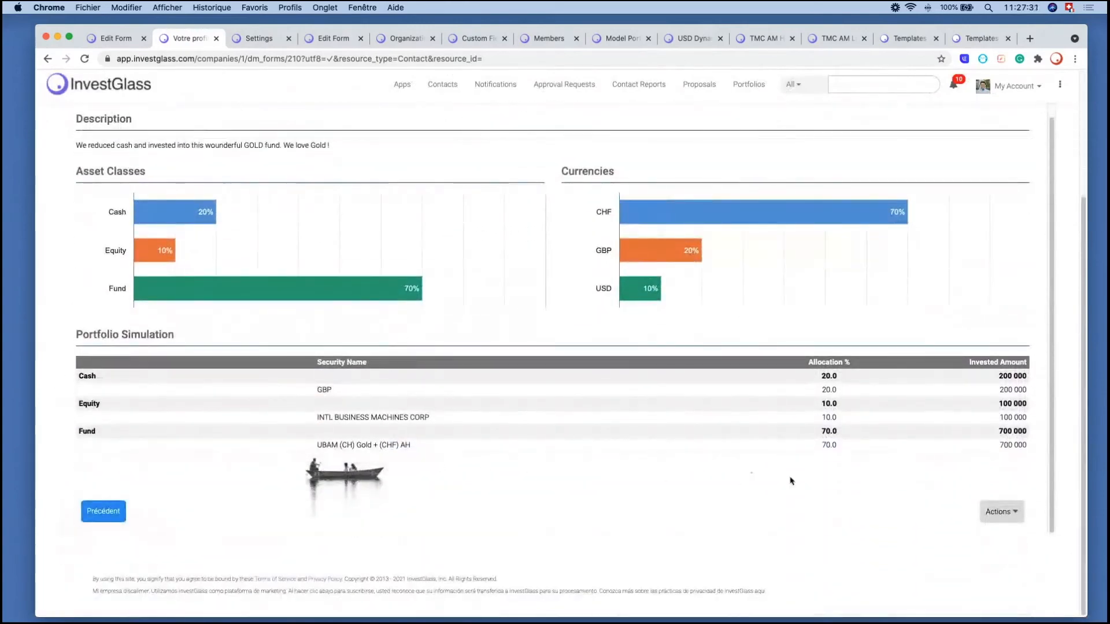
scroll(871, 286, up, 9)
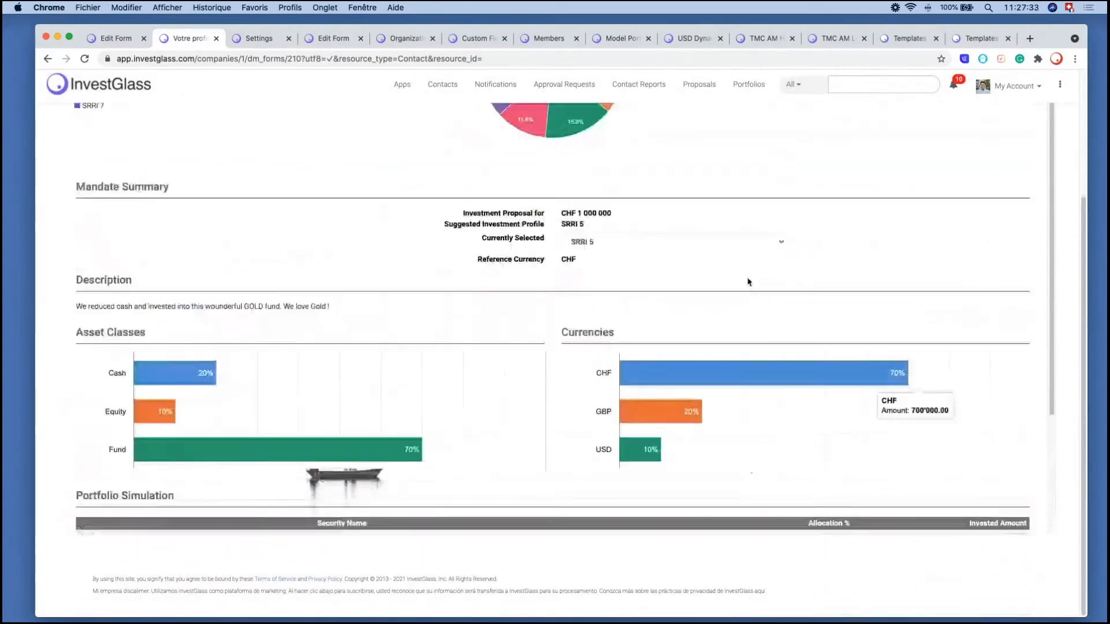
Step: Compare the proposed portfolios by switching the selected profile to SRRI 1, SRRI 6, SRRI 2 and back to SRRI 1
click(638, 462)
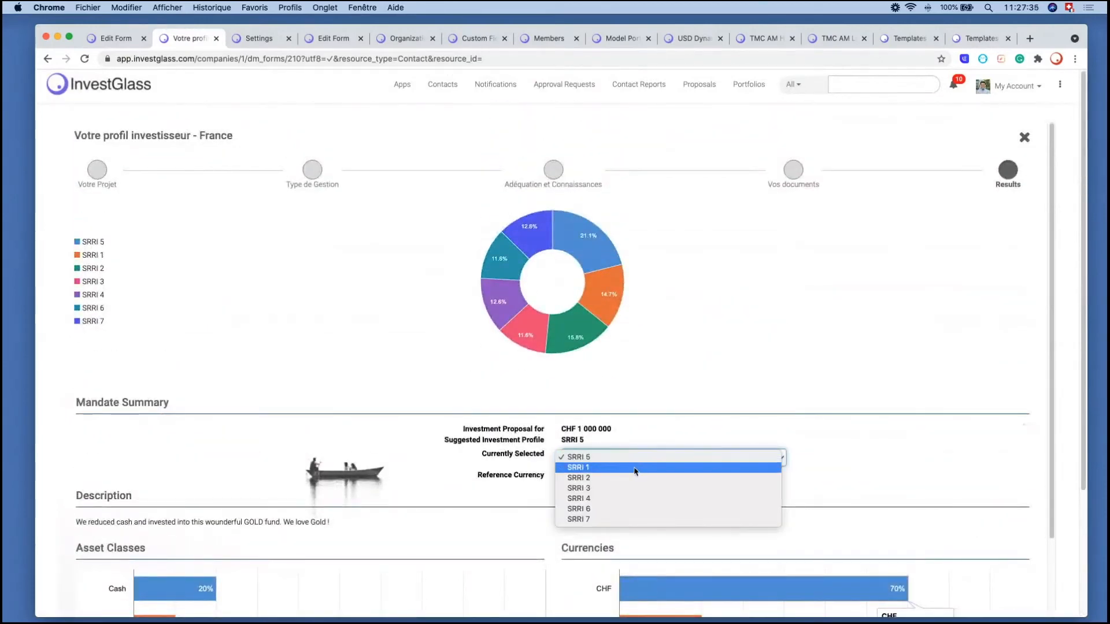
click(637, 467)
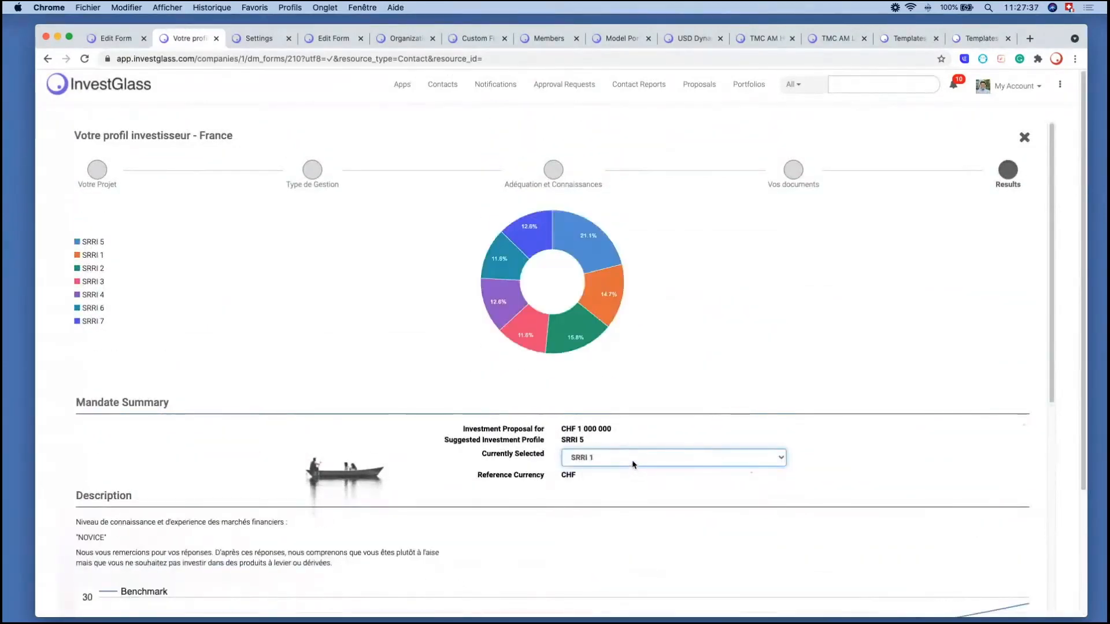
scroll(633, 464, down, 5)
click(645, 217)
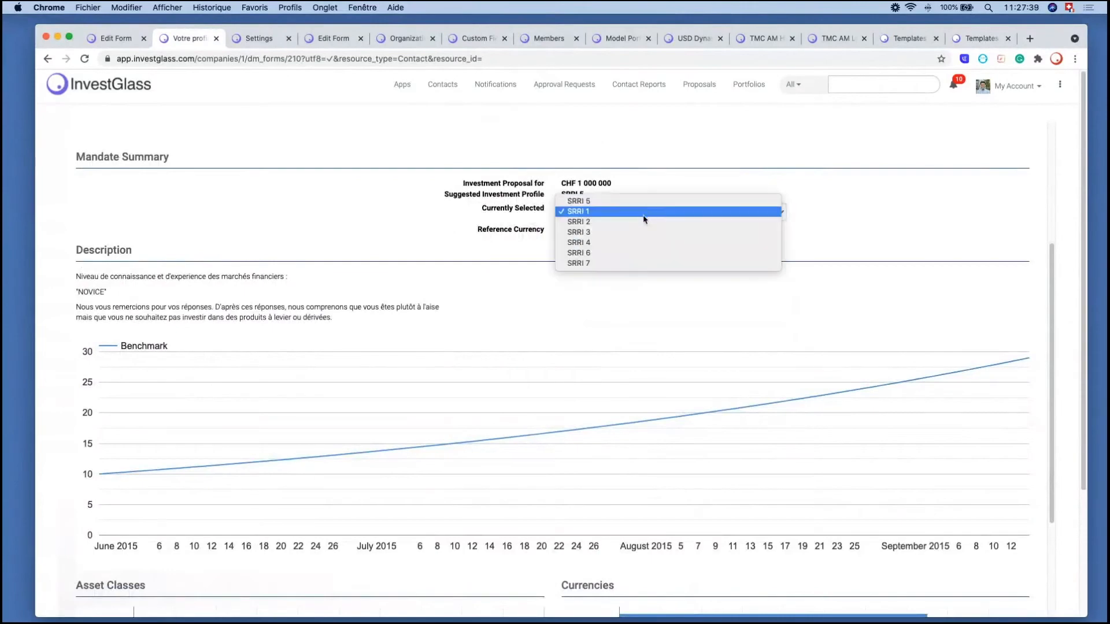
click(633, 253)
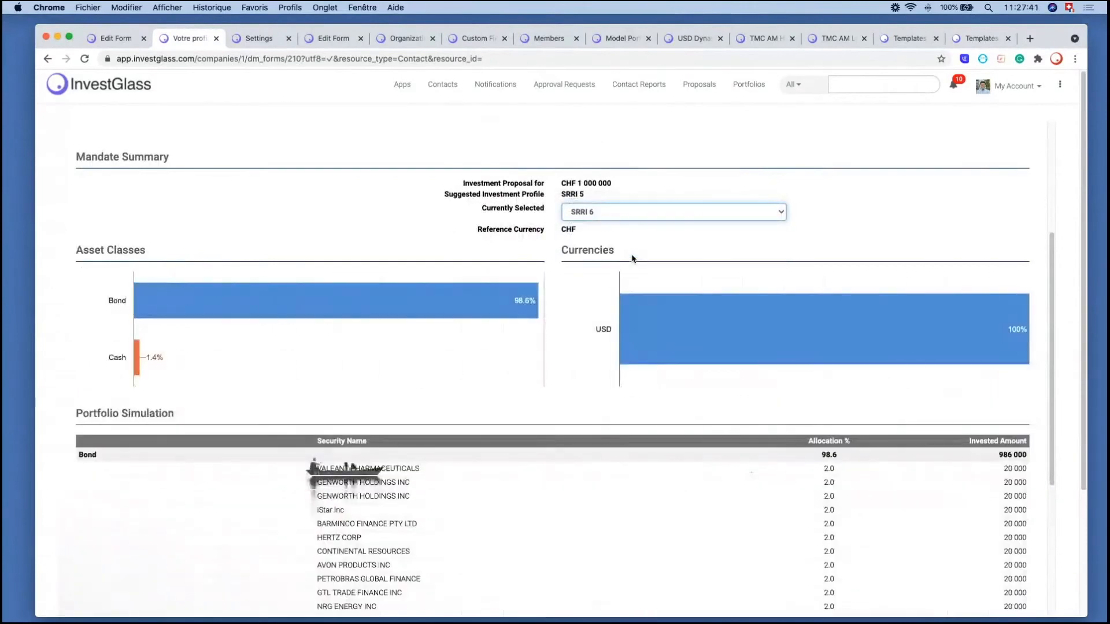
click(632, 218)
click(643, 180)
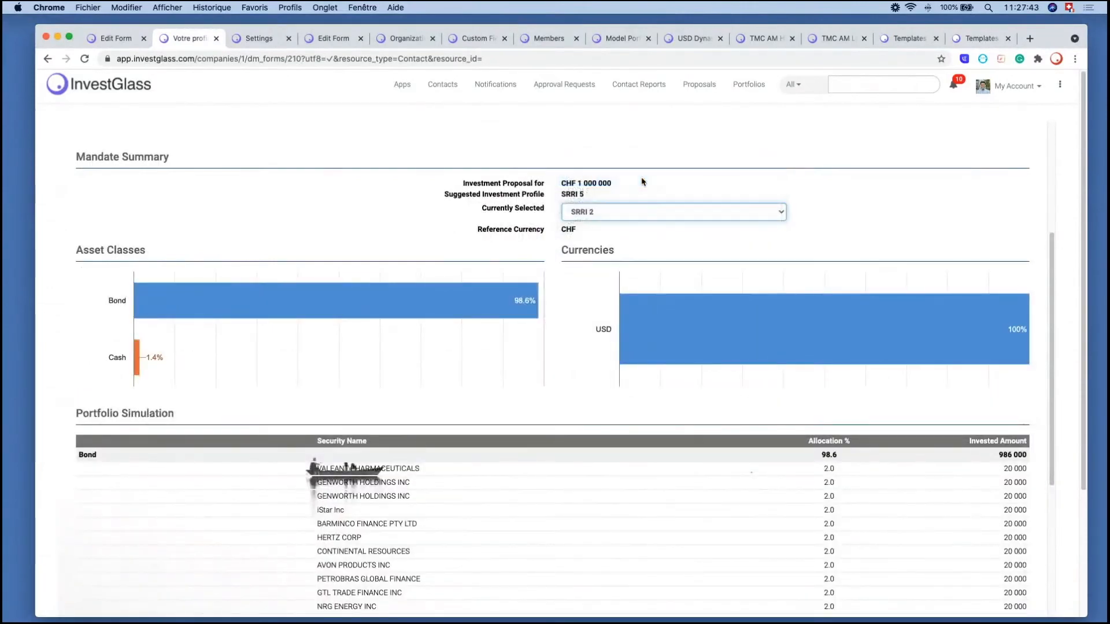
click(633, 214)
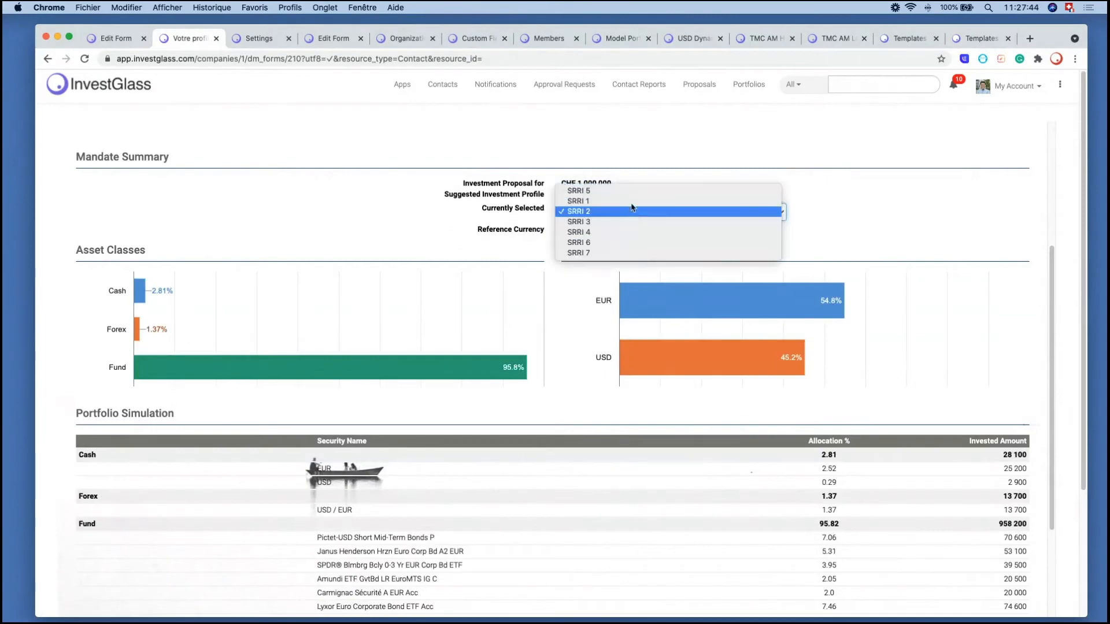
click(632, 201)
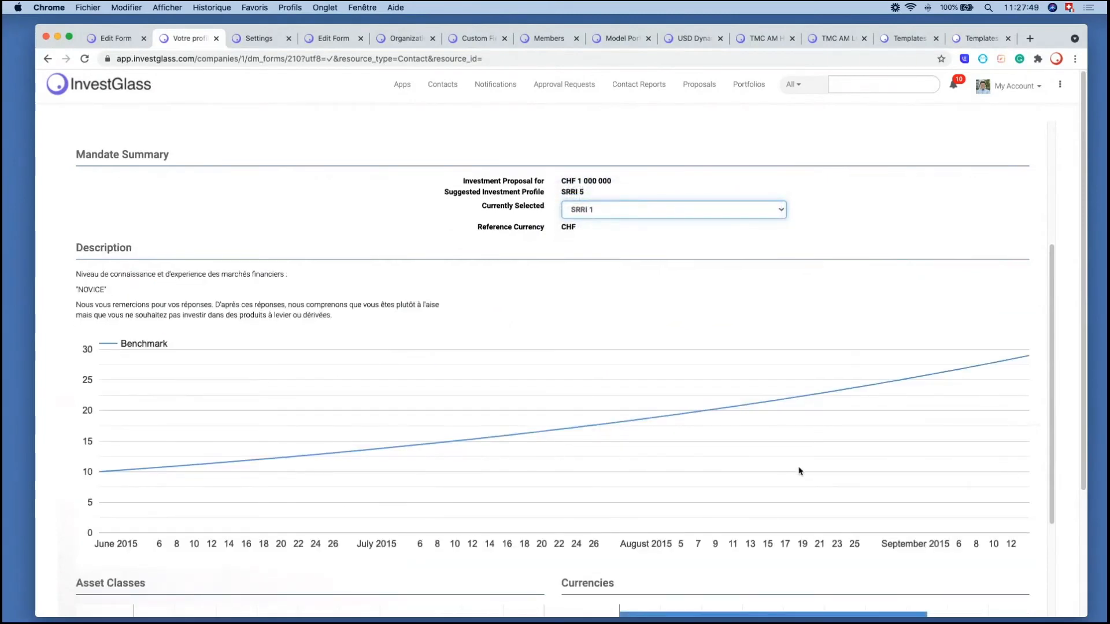
scroll(799, 472, down, 5)
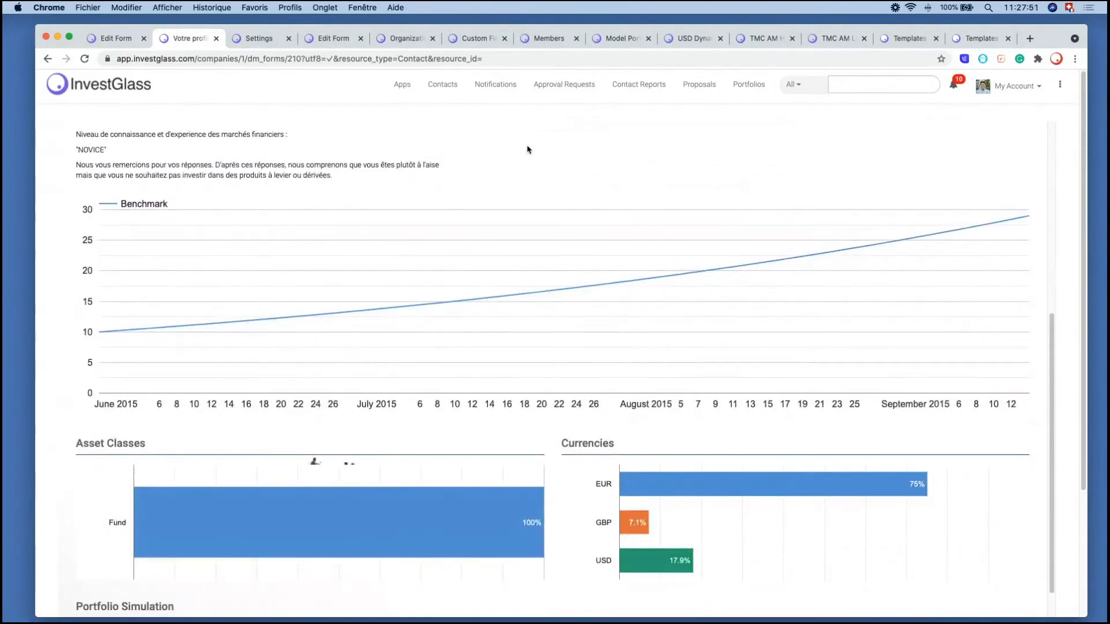
Step: Select SRRI 4 as the investment profile and generate a PDF of the proposal
scroll(527, 149, up, 8)
click(594, 284)
click(602, 313)
scroll(706, 421, down, 5)
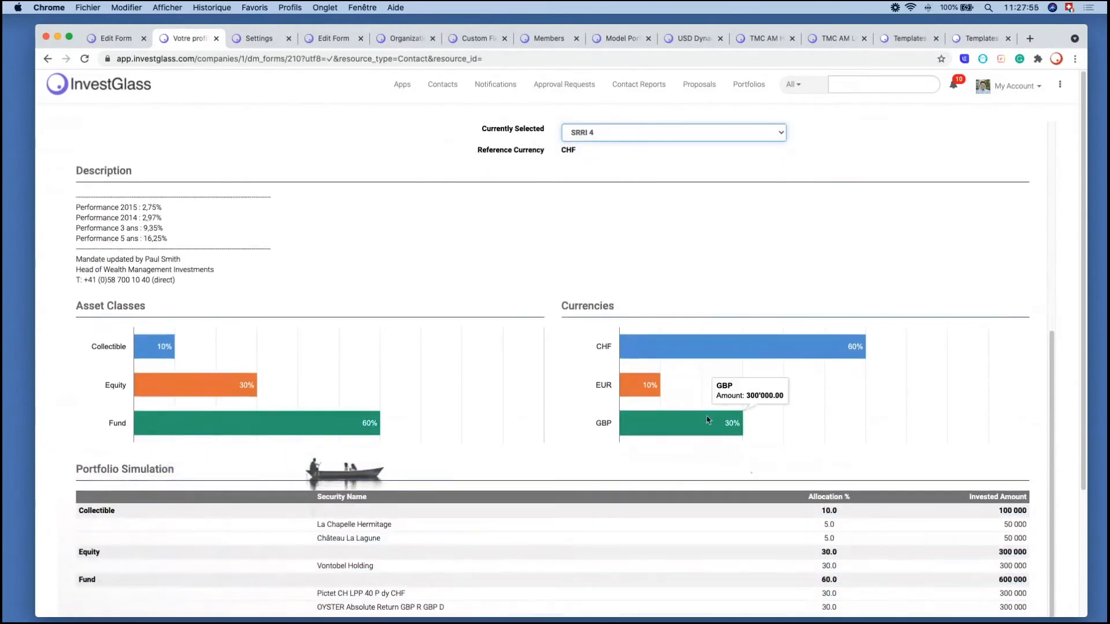
scroll(707, 421, down, 5)
click(1019, 511)
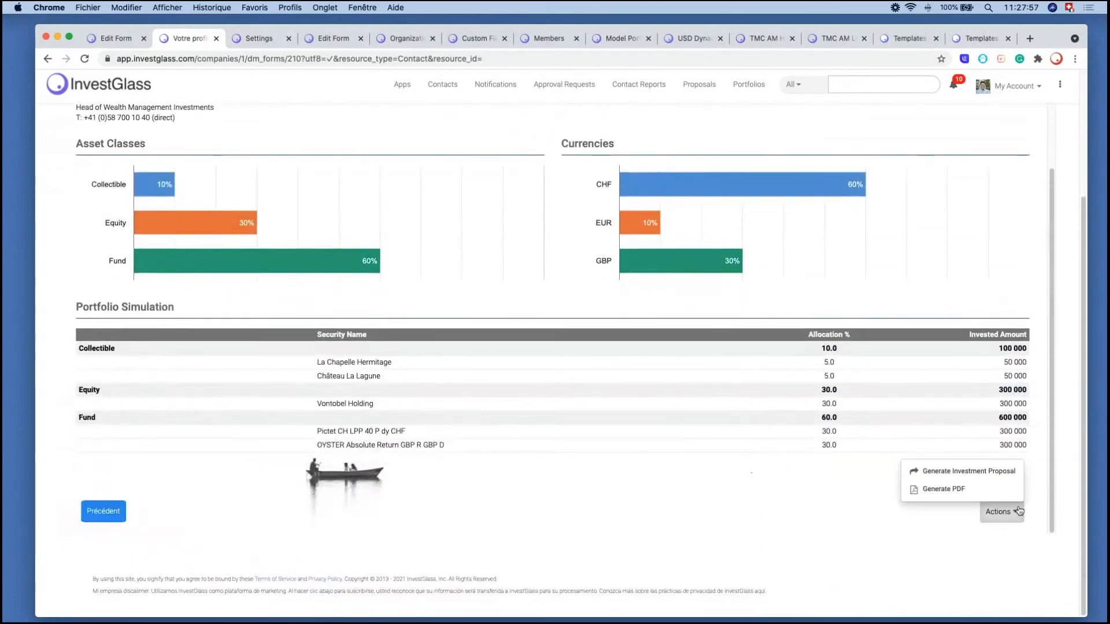
click(964, 491)
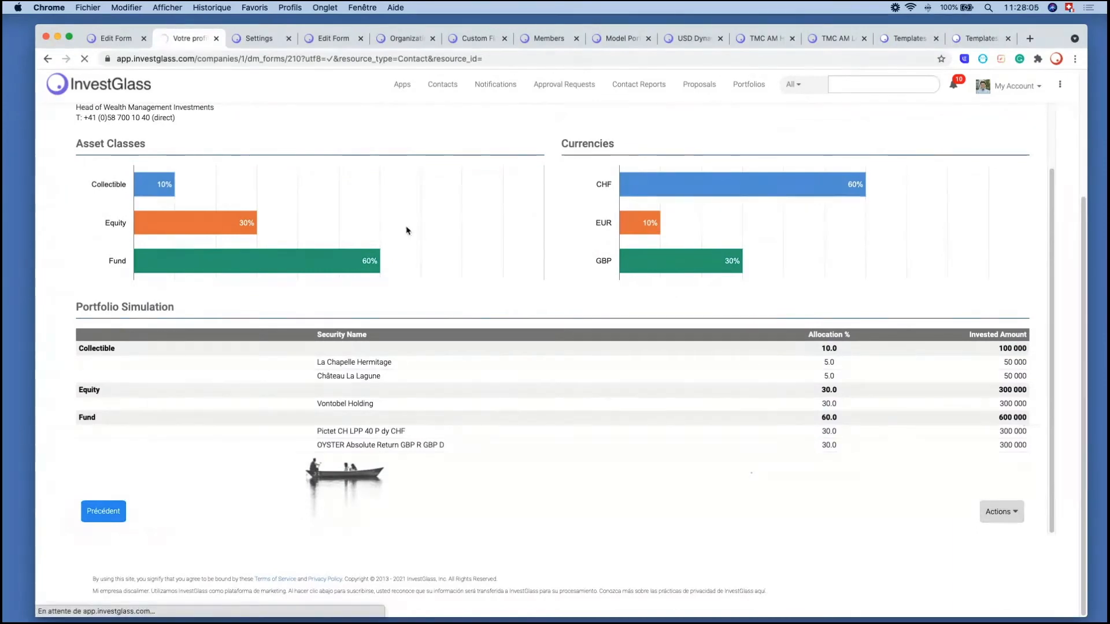
Step: Review the company design settings for PDF labels, the PDF watermark and the main logo while the proposal PDF is generated
click(250, 39)
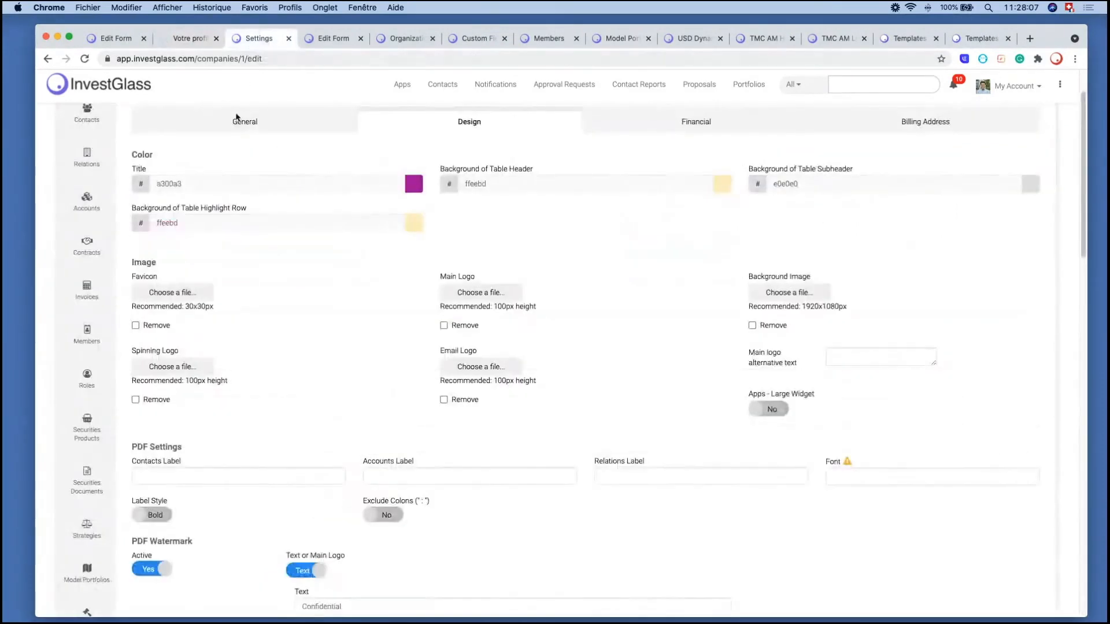
scroll(352, 495, down, 2)
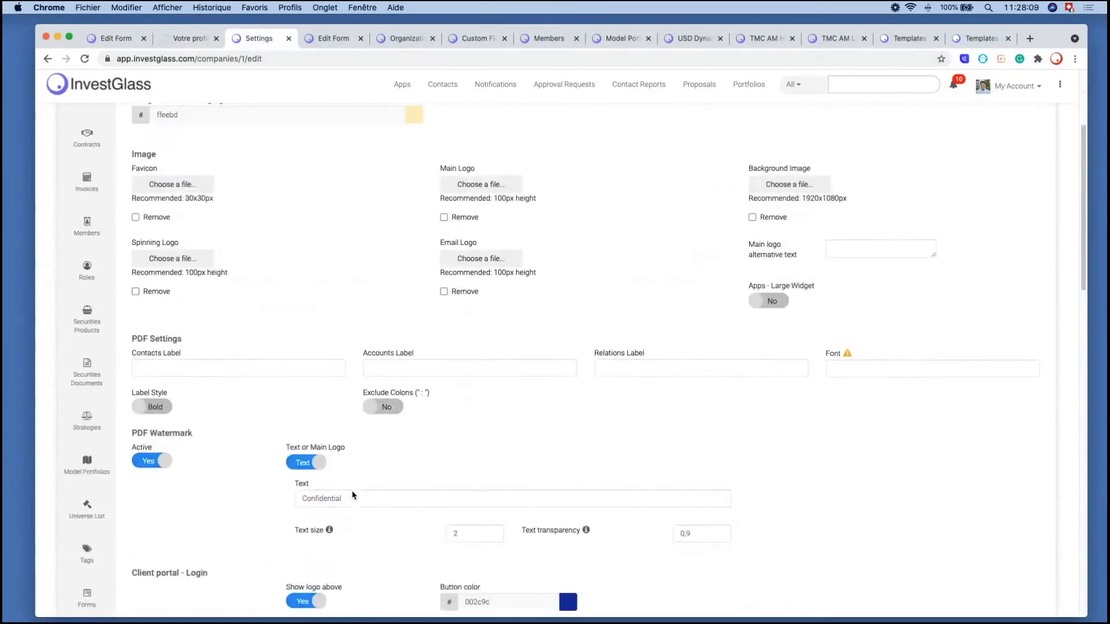
scroll(352, 491, up, 5)
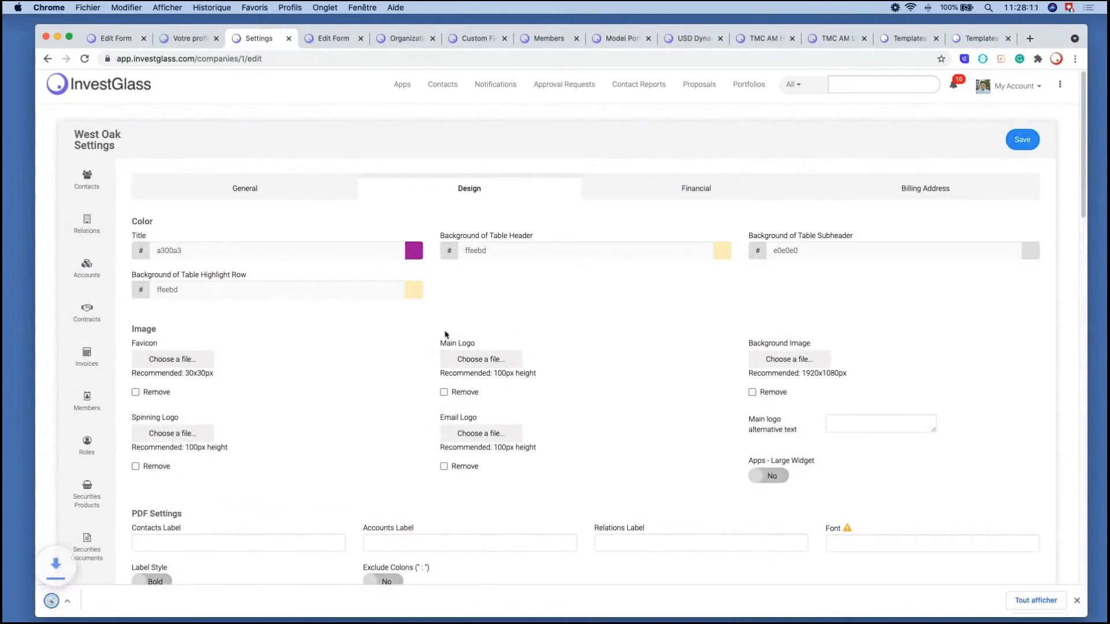
drag(439, 344, 499, 344)
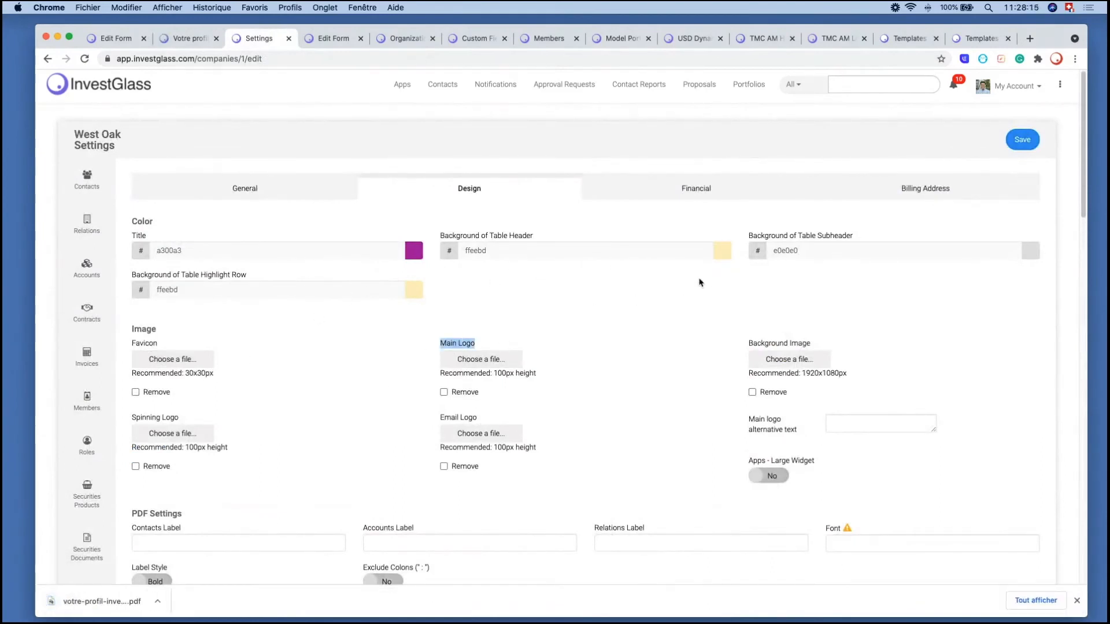
Step: Open the downloaded investor profile PDF, review its summary, allocation charts, simulation and answers, and close it
click(99, 601)
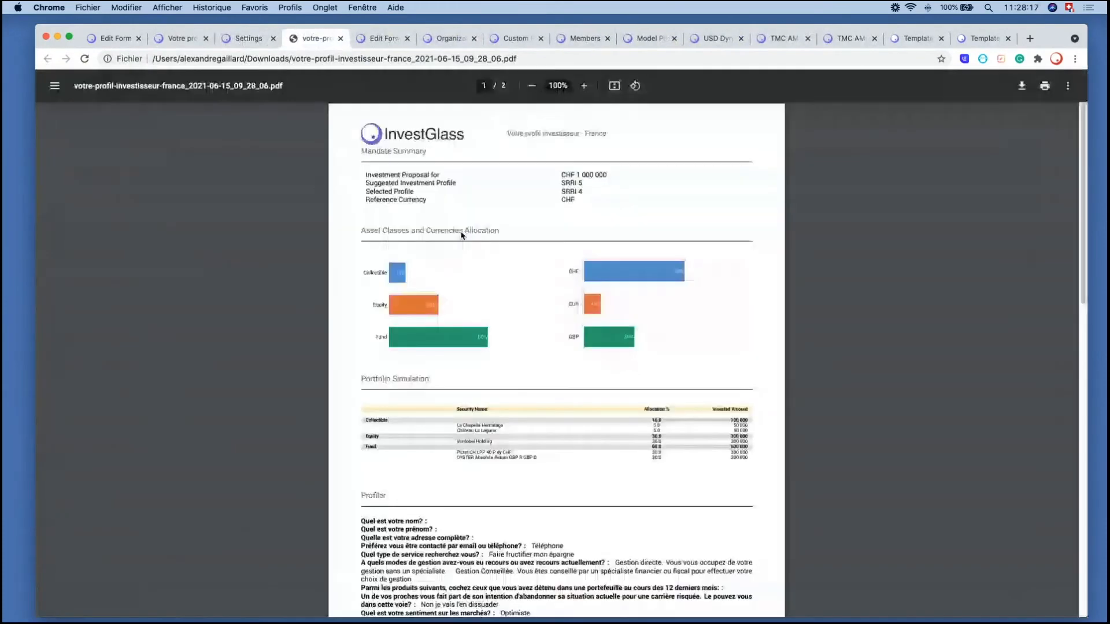
scroll(713, 324, down, 5)
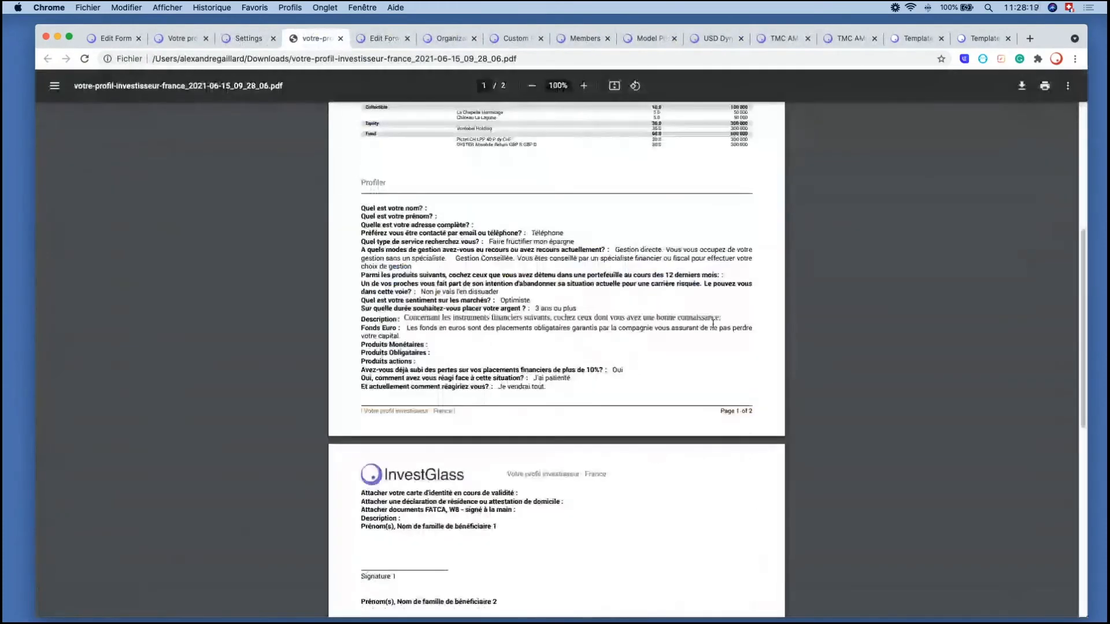
scroll(717, 323, up, 5)
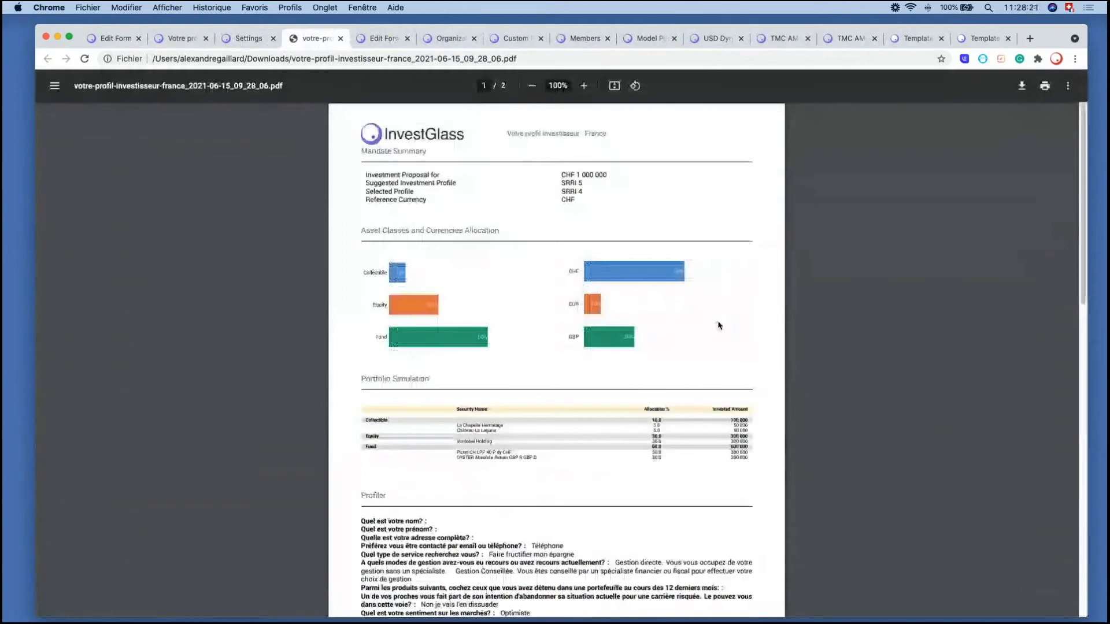
click(341, 39)
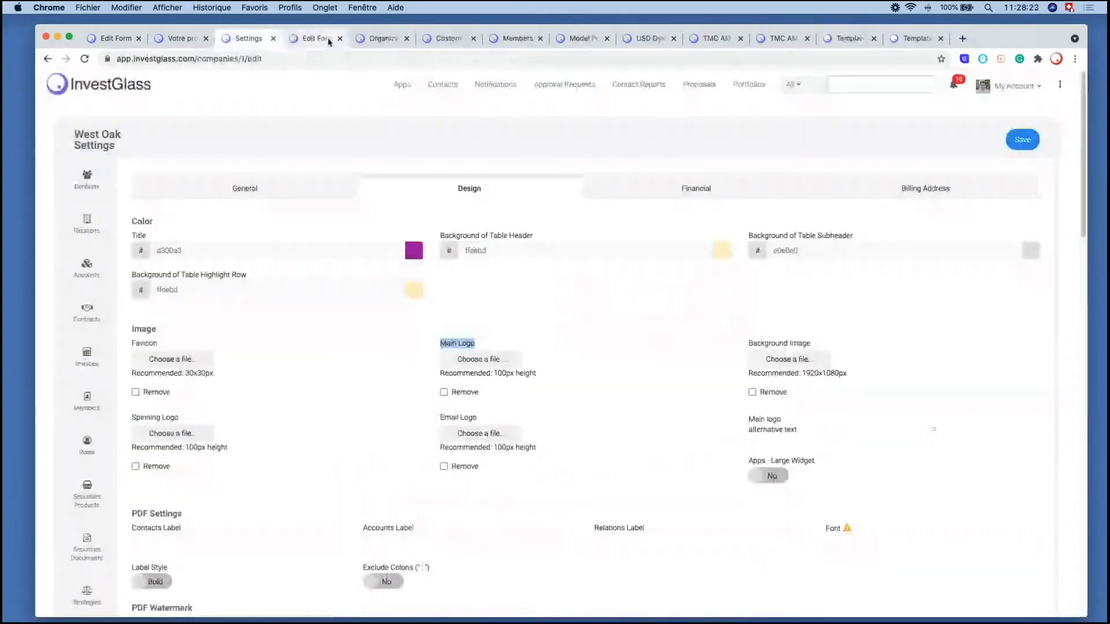
Step: In the general settings of the form "Votre profil investisseur - France", add a second member to notify when it is submitted
click(176, 39)
click(104, 40)
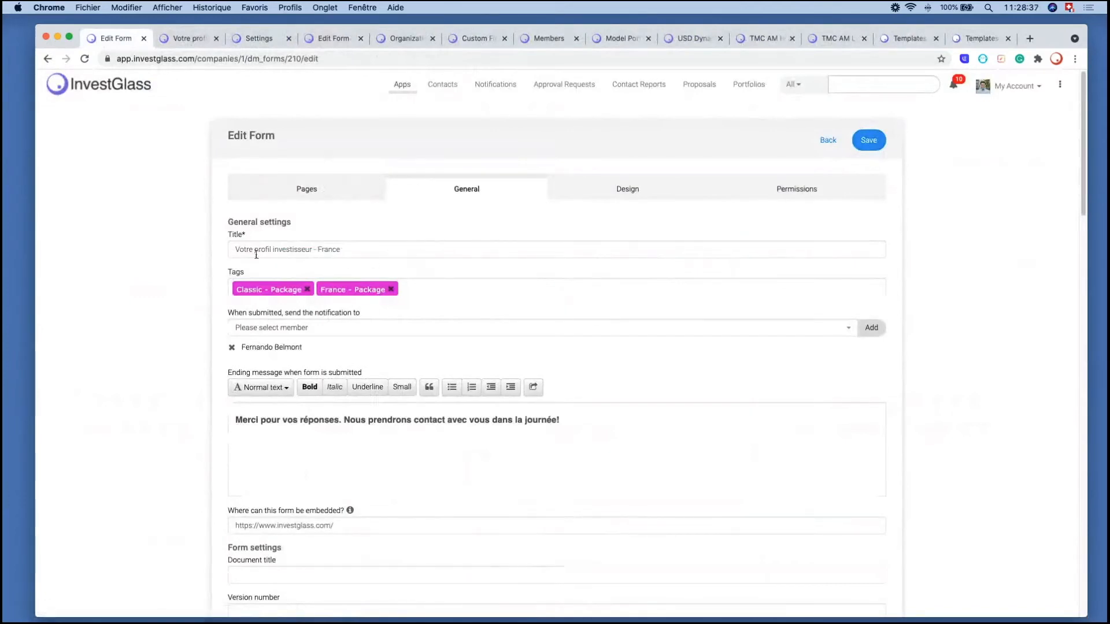
scroll(197, 250, down, 1)
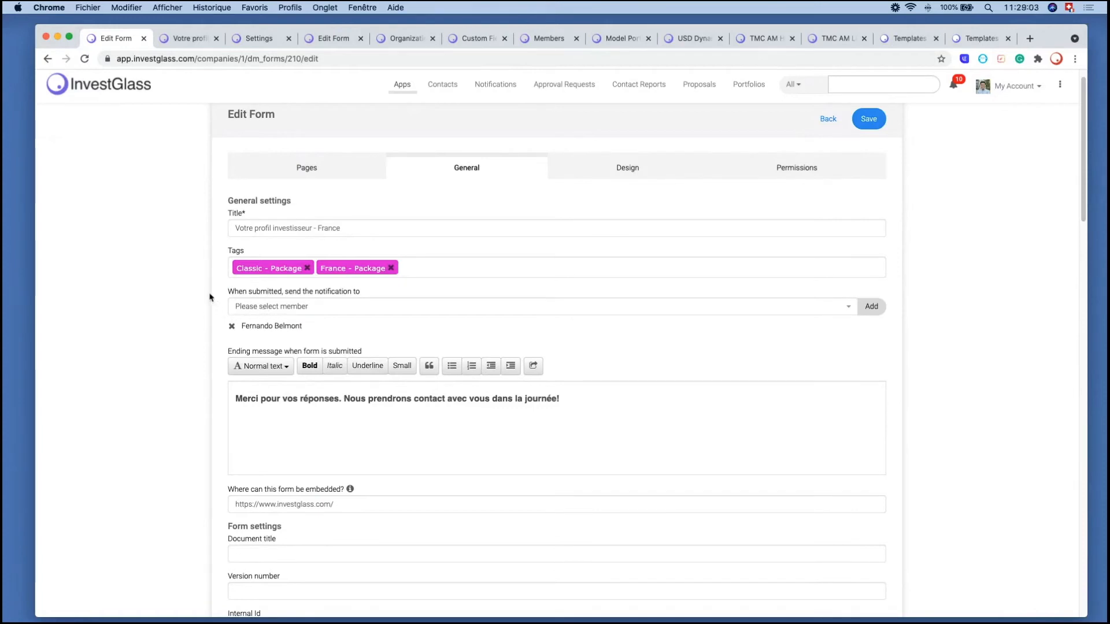
drag(218, 295, 367, 292)
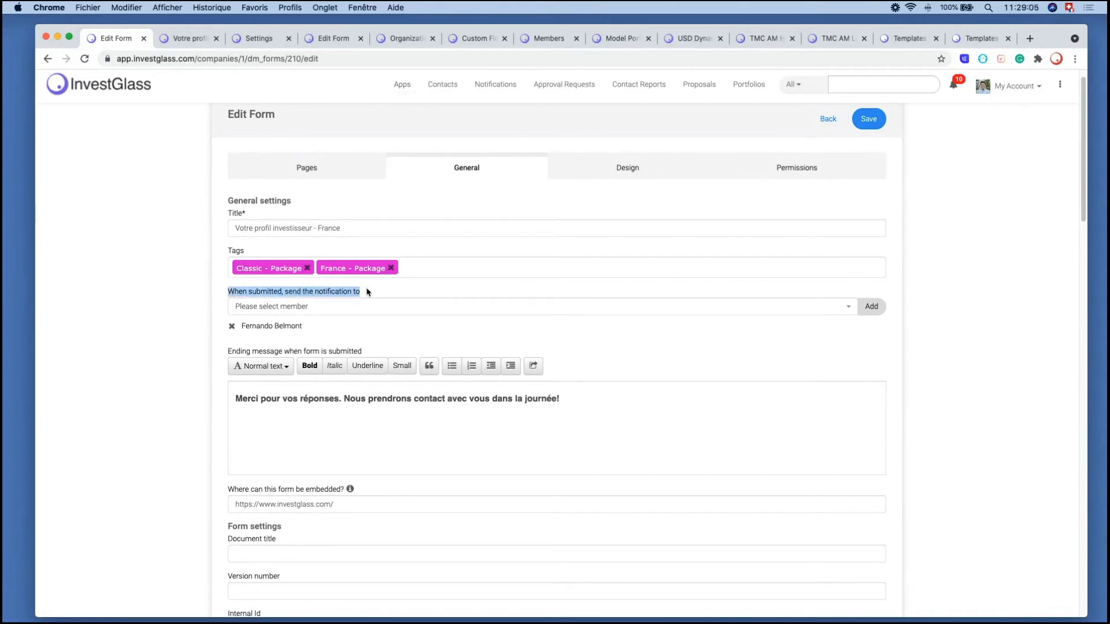
click(367, 292)
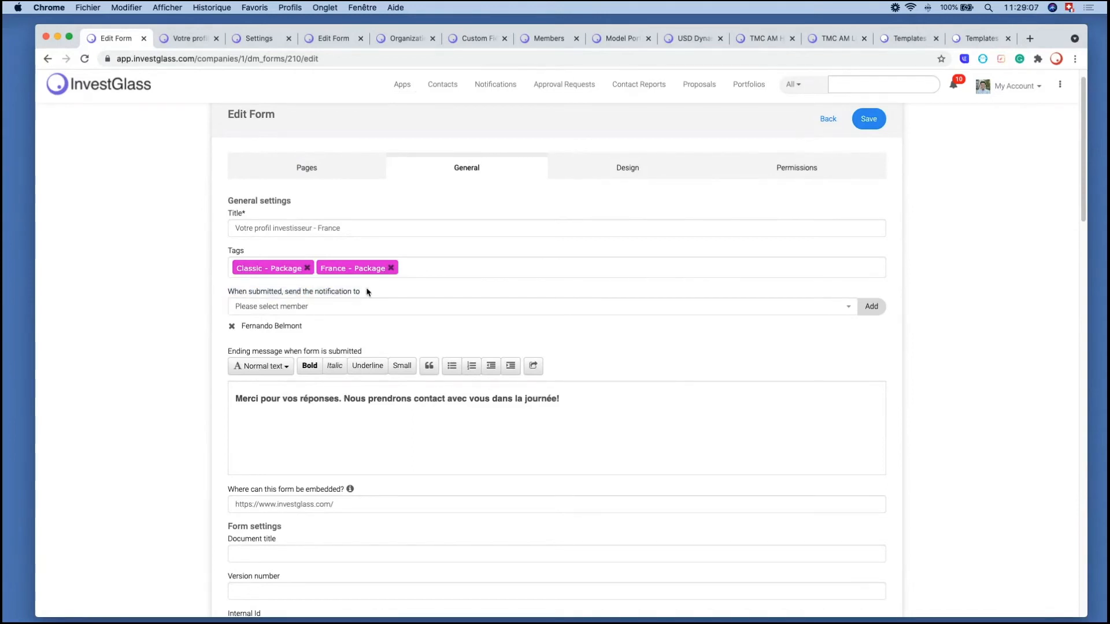
click(369, 306)
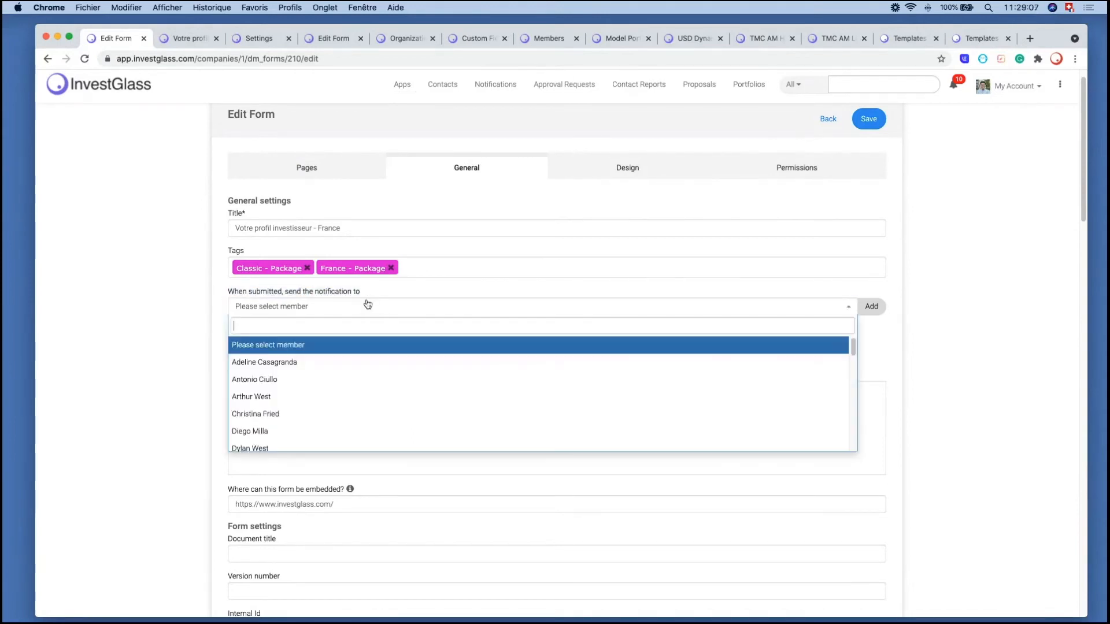
click(387, 415)
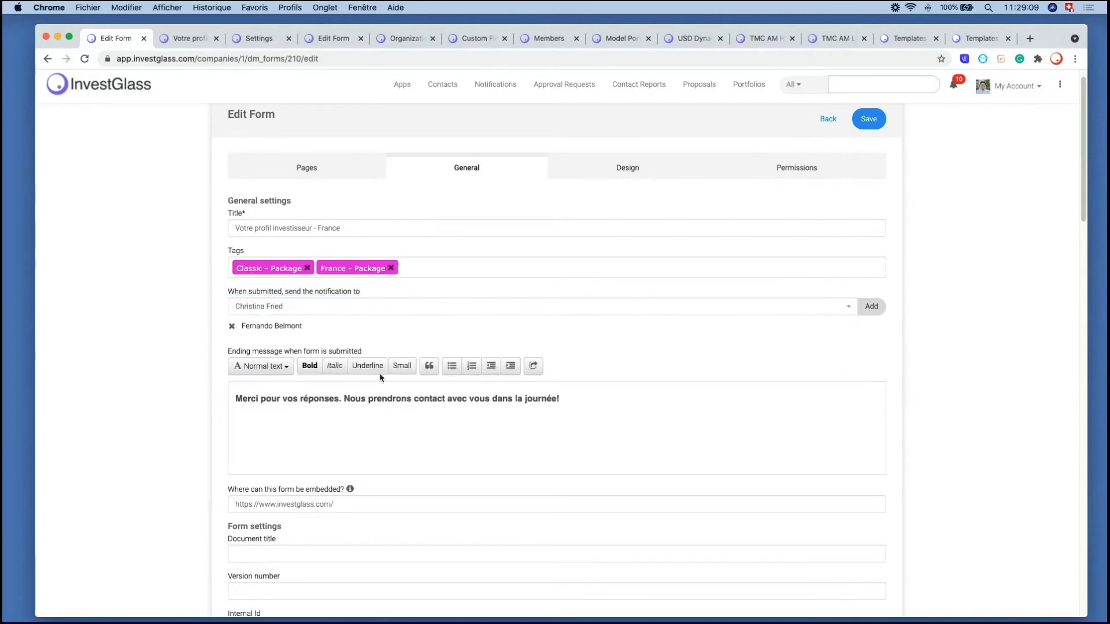
click(876, 307)
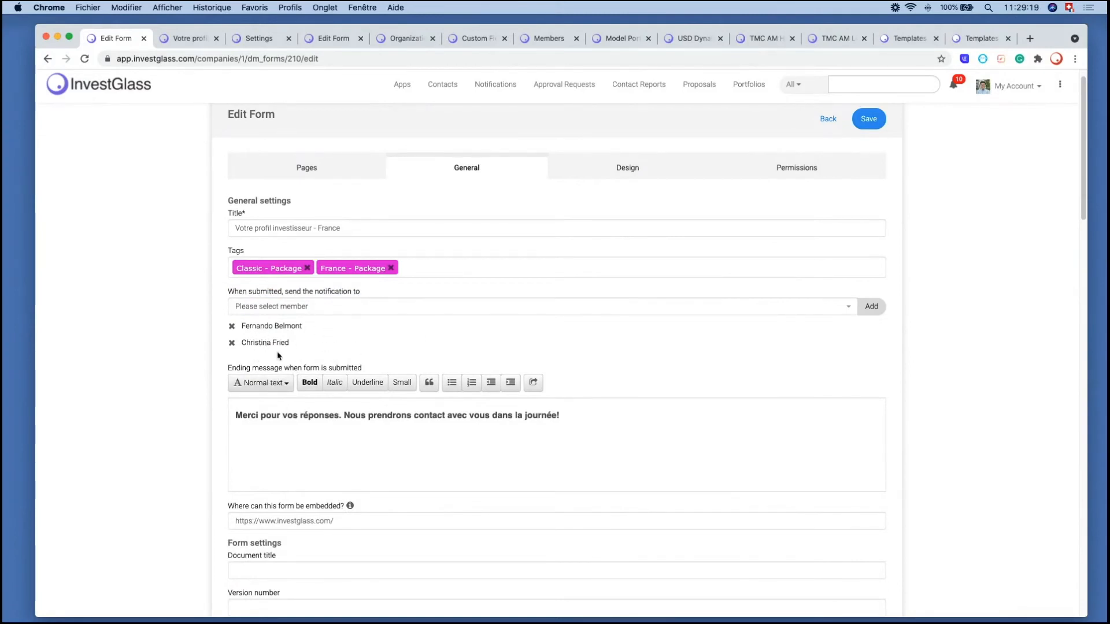
Step: Review the form's ending message, the website address where it can be embedded, and its document and PDF export settings
scroll(309, 352, down, 3)
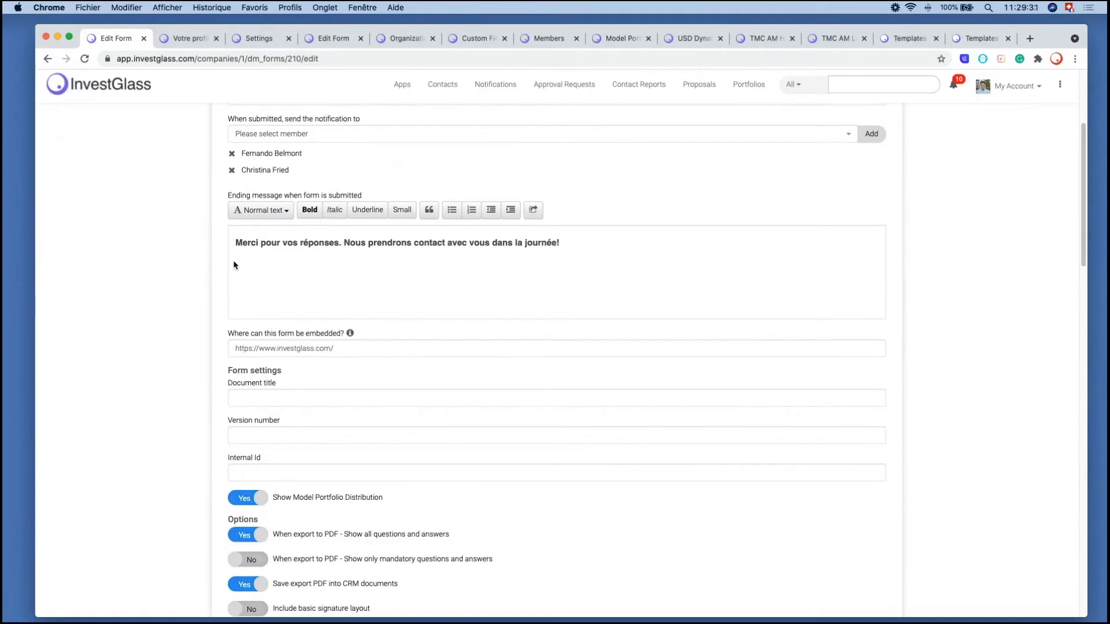
scroll(256, 316, down, 1)
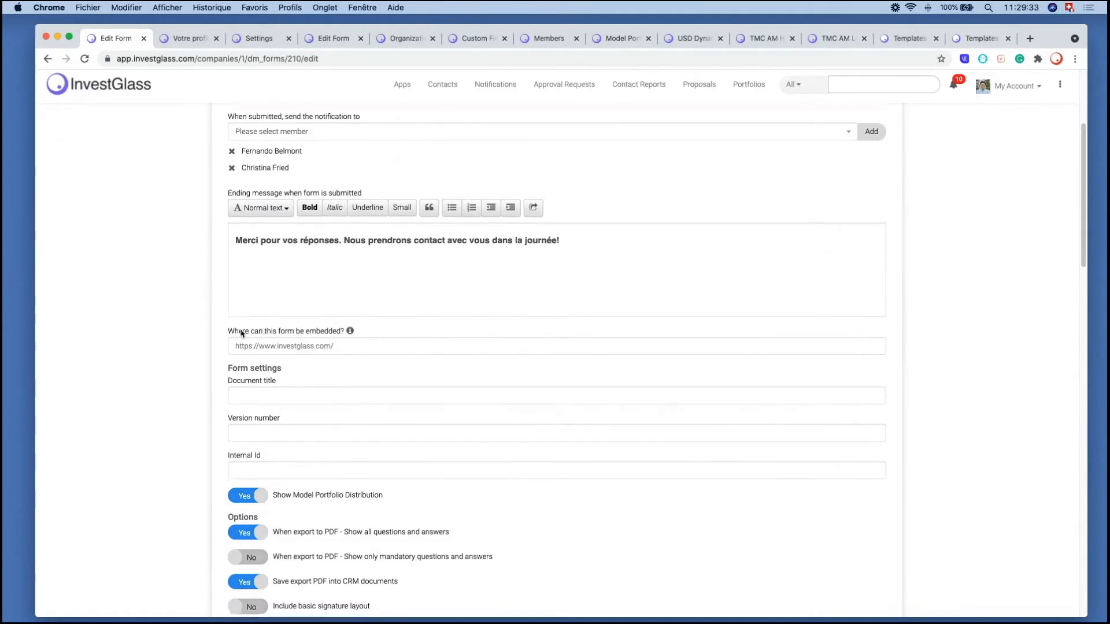
drag(222, 330, 345, 344)
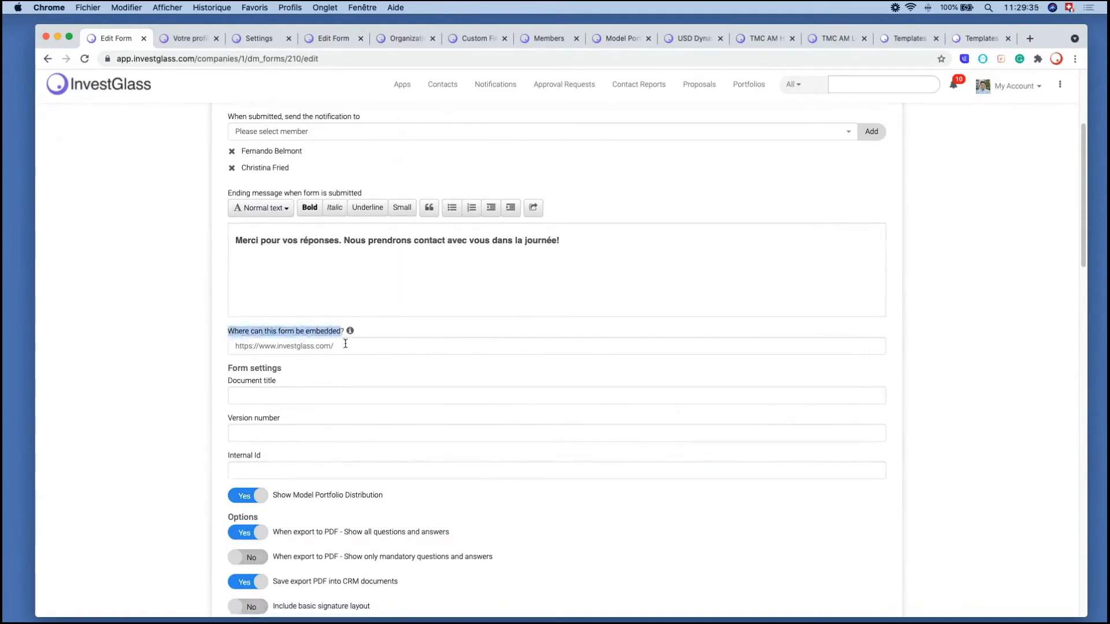
click(302, 340)
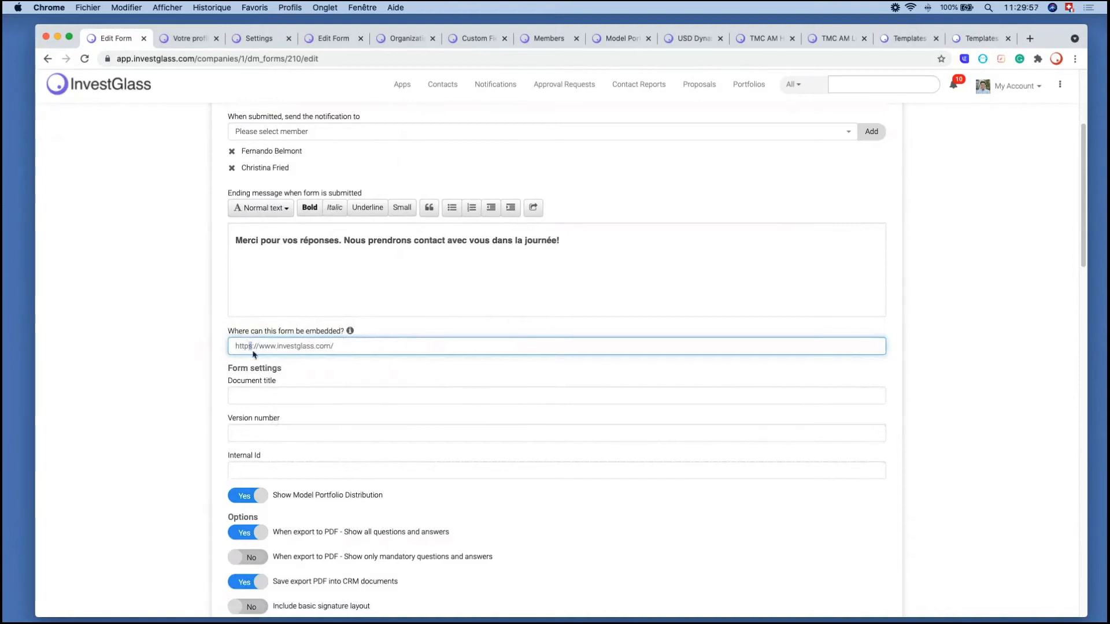
click(271, 325)
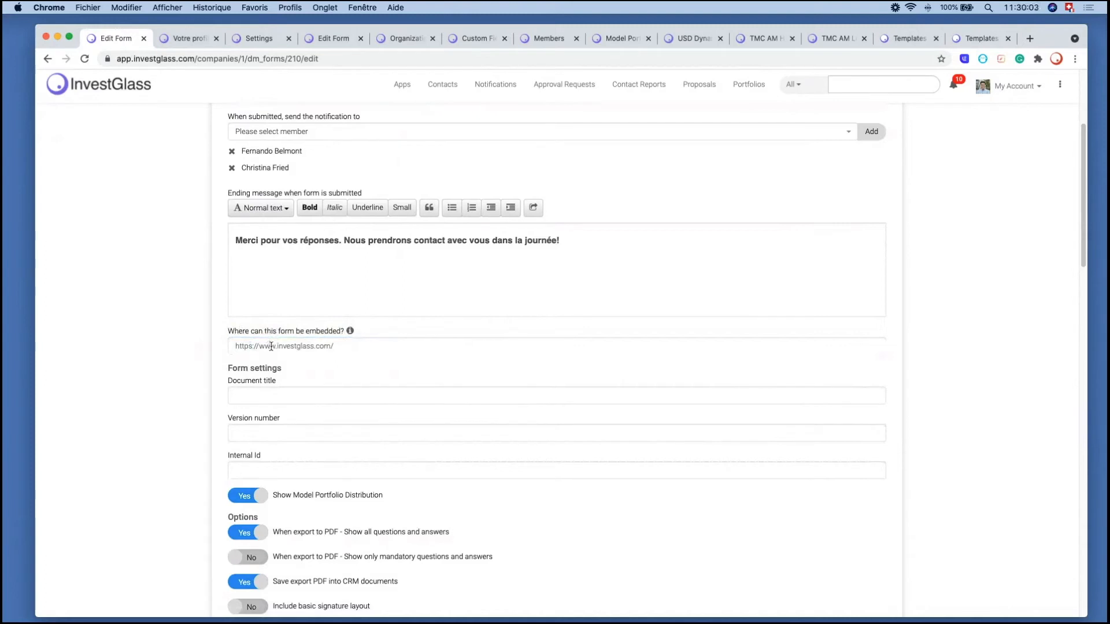
triple_click(273, 351)
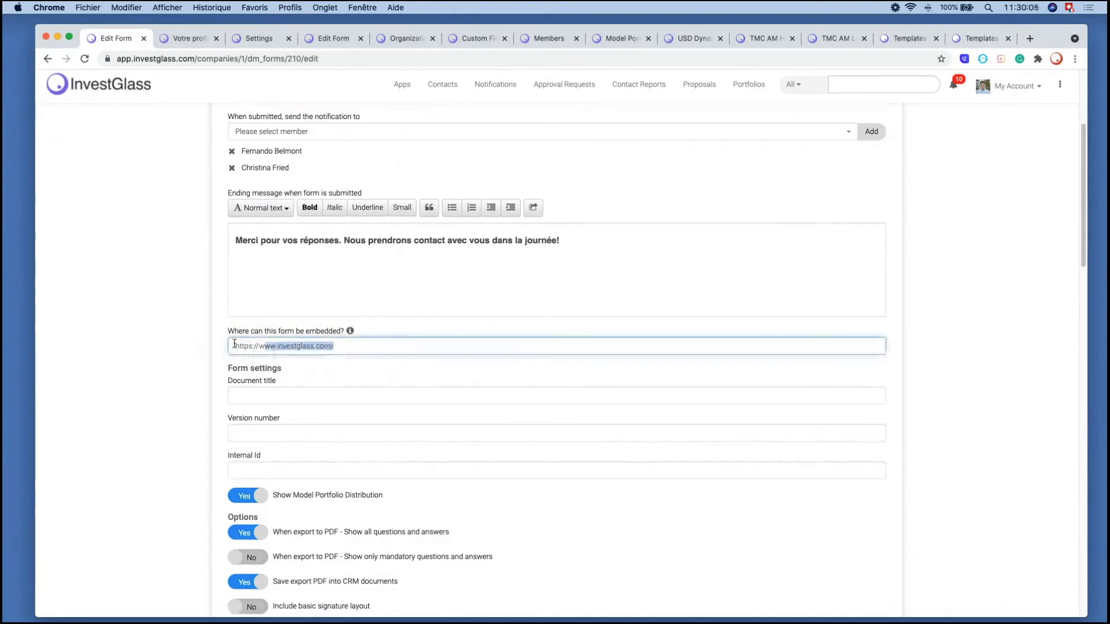
click(250, 347)
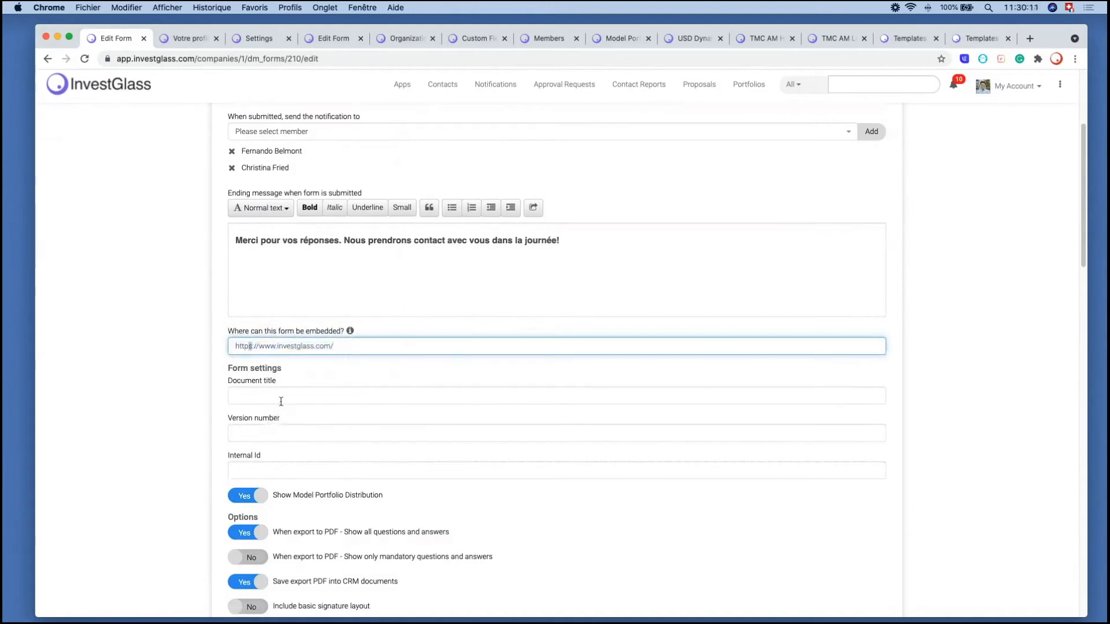
click(613, 329)
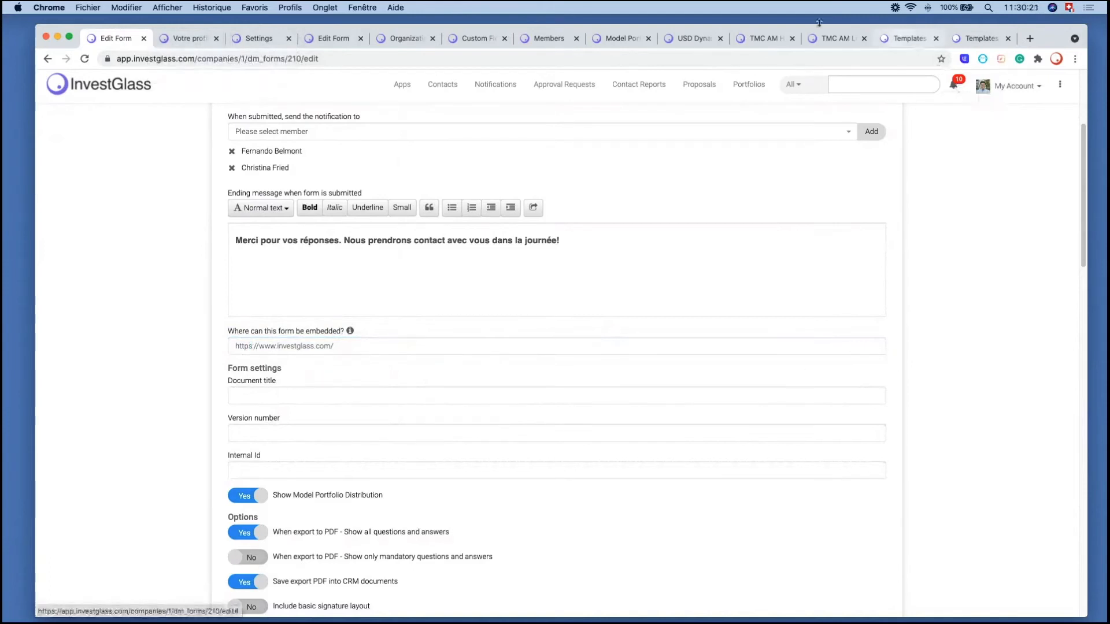
Step: Leave the investment proposal and open the company administration from the account options
click(188, 43)
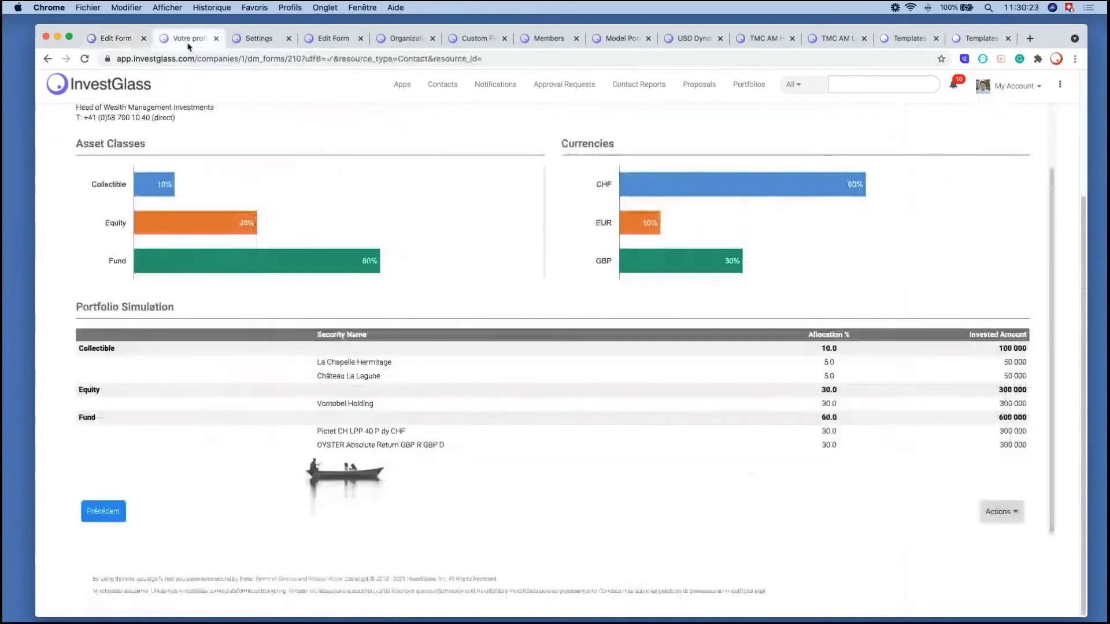
click(1013, 86)
click(1003, 148)
Step: Close the duplicate form editor, Organization-Wide Sharing, Custom Fields, Members and Model Portfolios pages
click(280, 41)
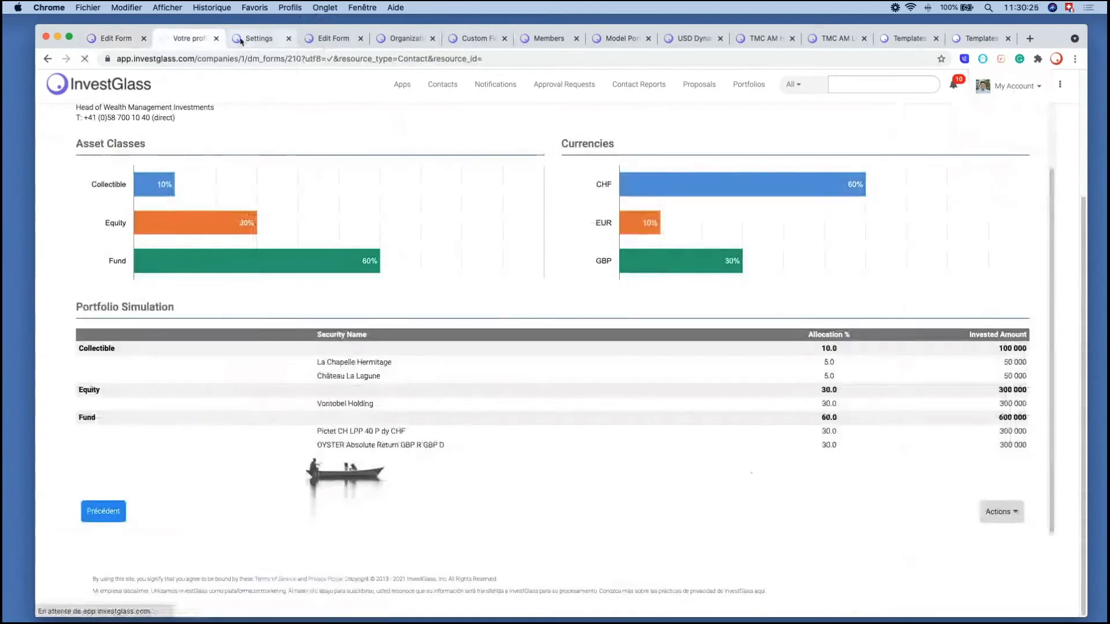
click(333, 40)
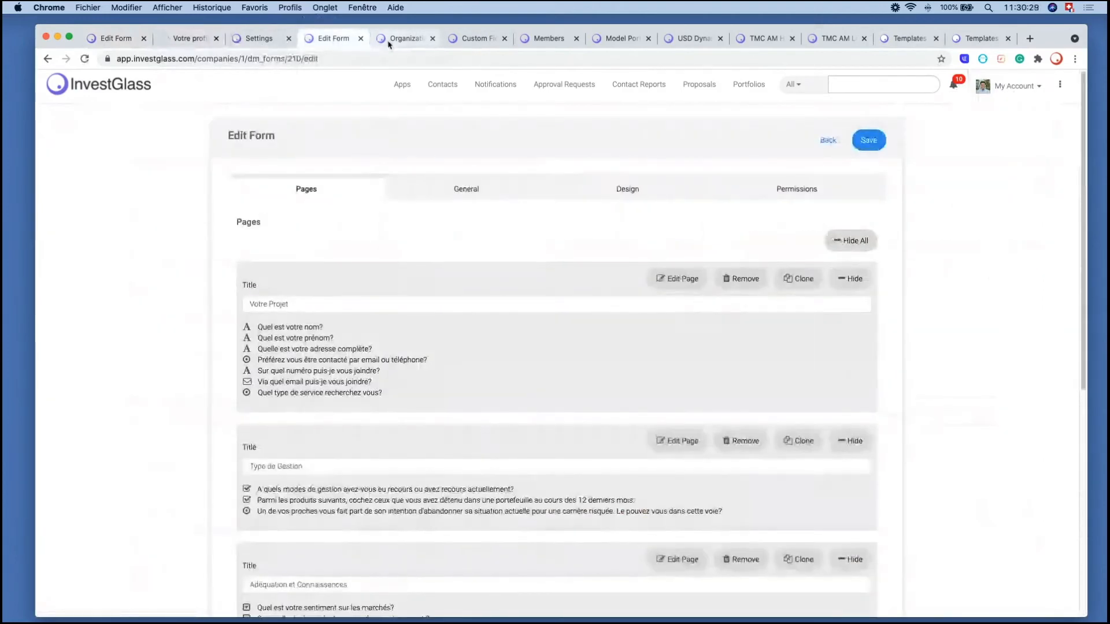
key(super+w)
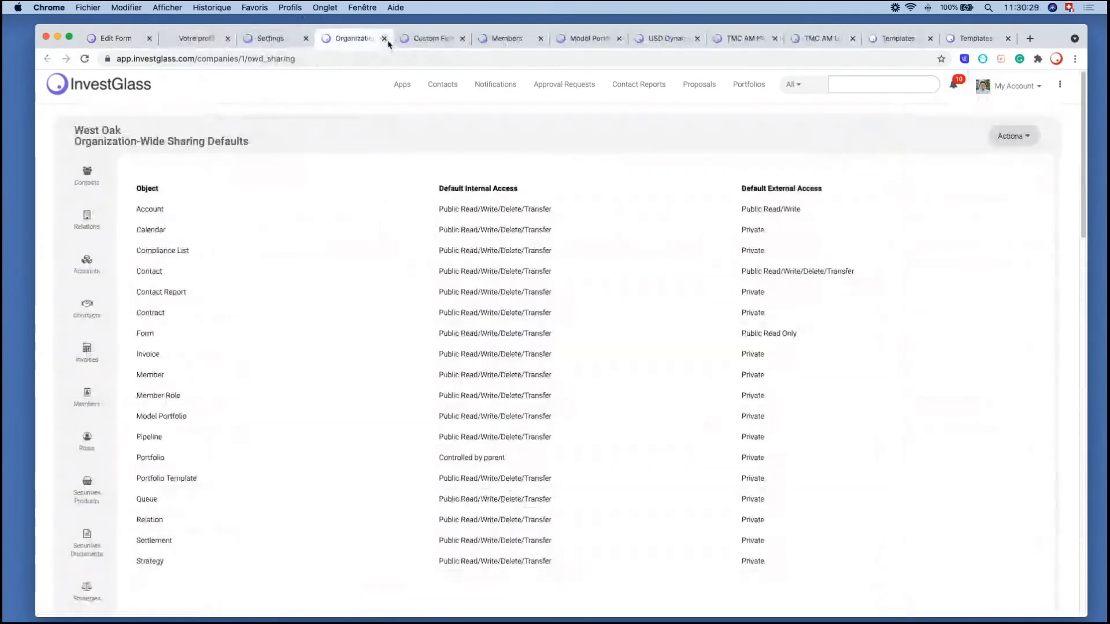
click(384, 39)
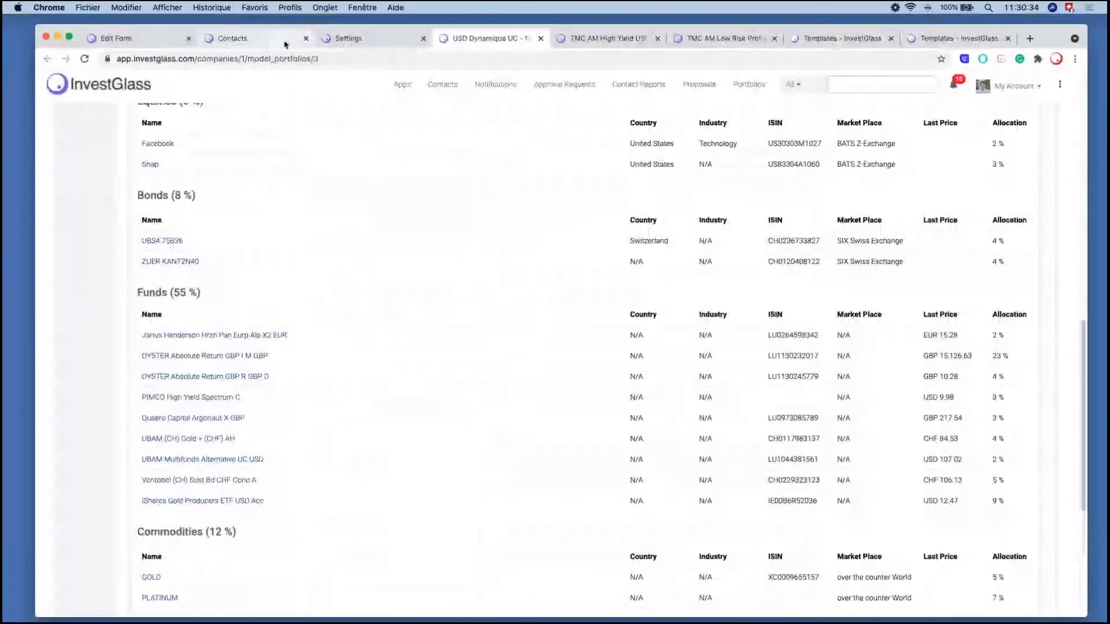
Step: Search the company's Contacts administration page for "form" and open the Forms list
click(285, 41)
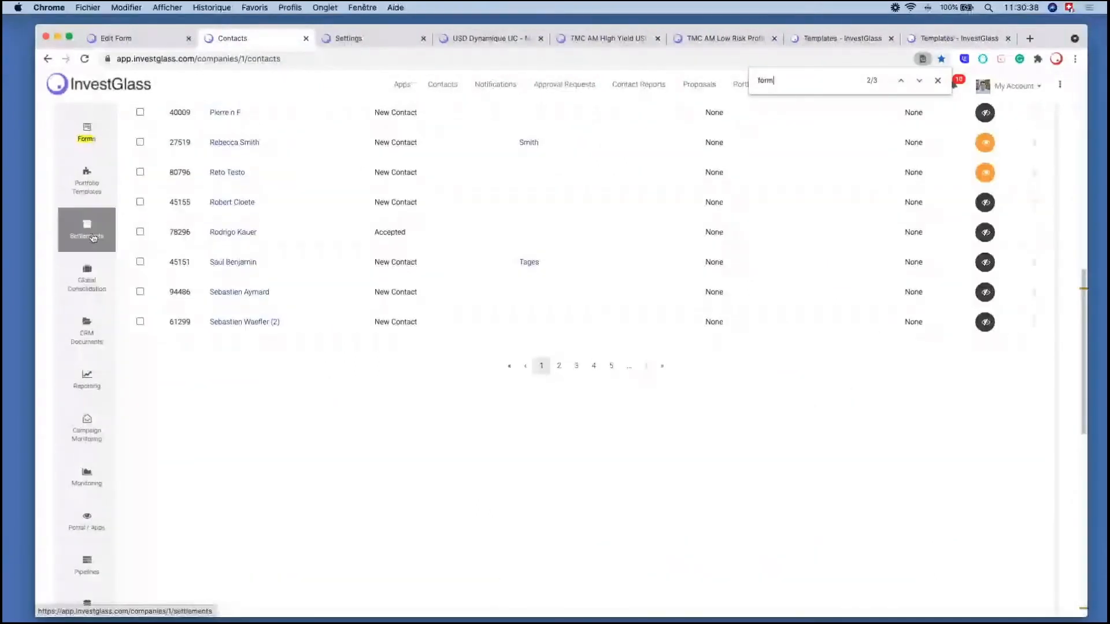
click(94, 238)
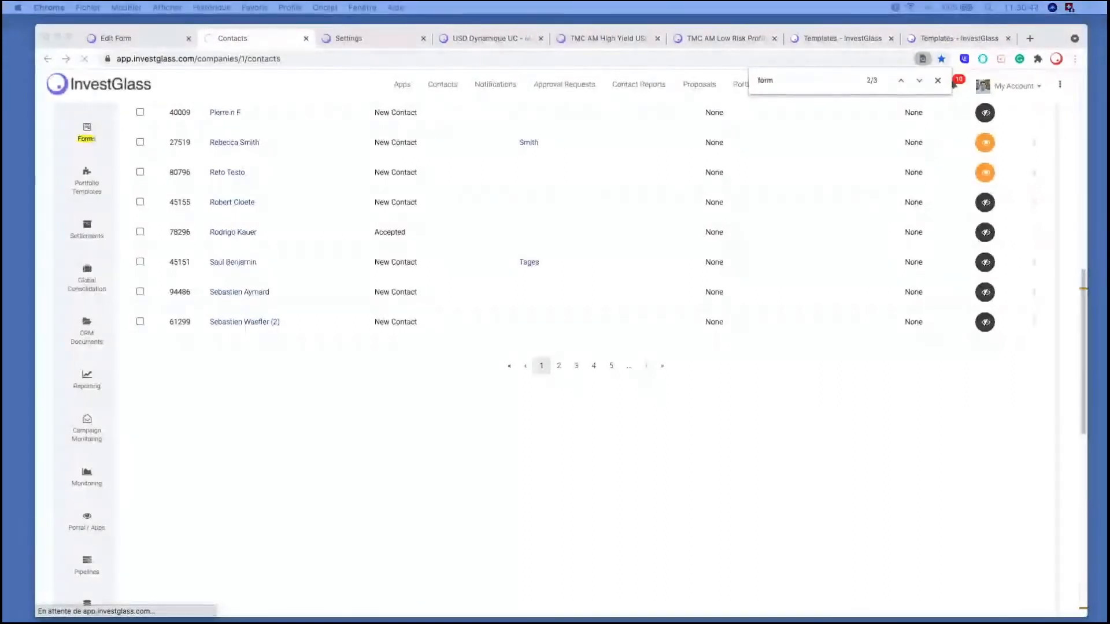
scroll(72, 120, up, 10)
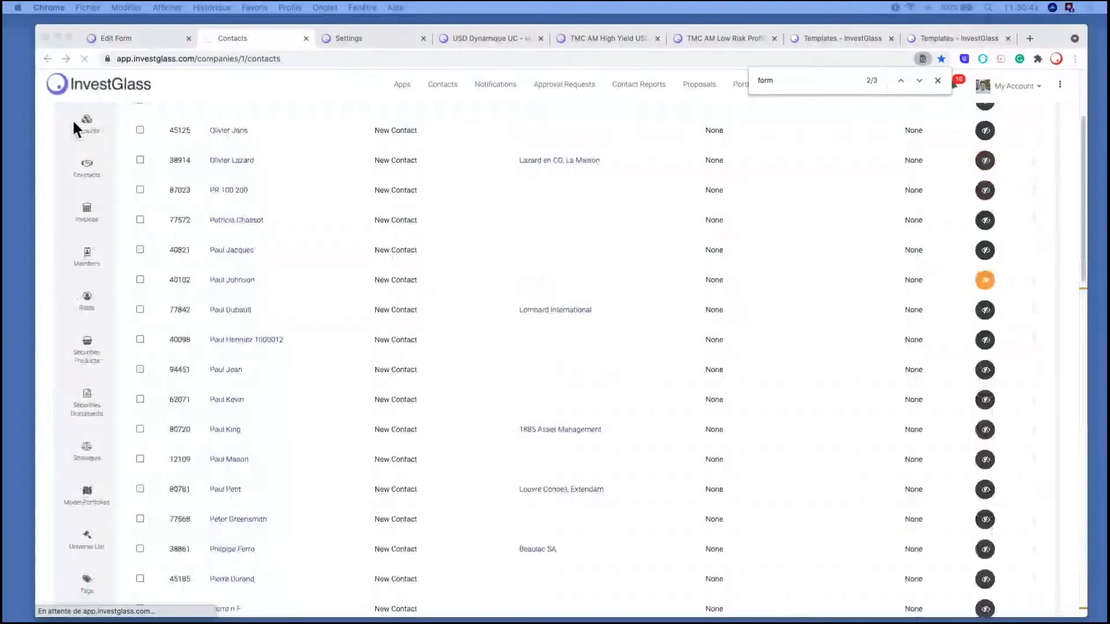
scroll(72, 119, up, 3)
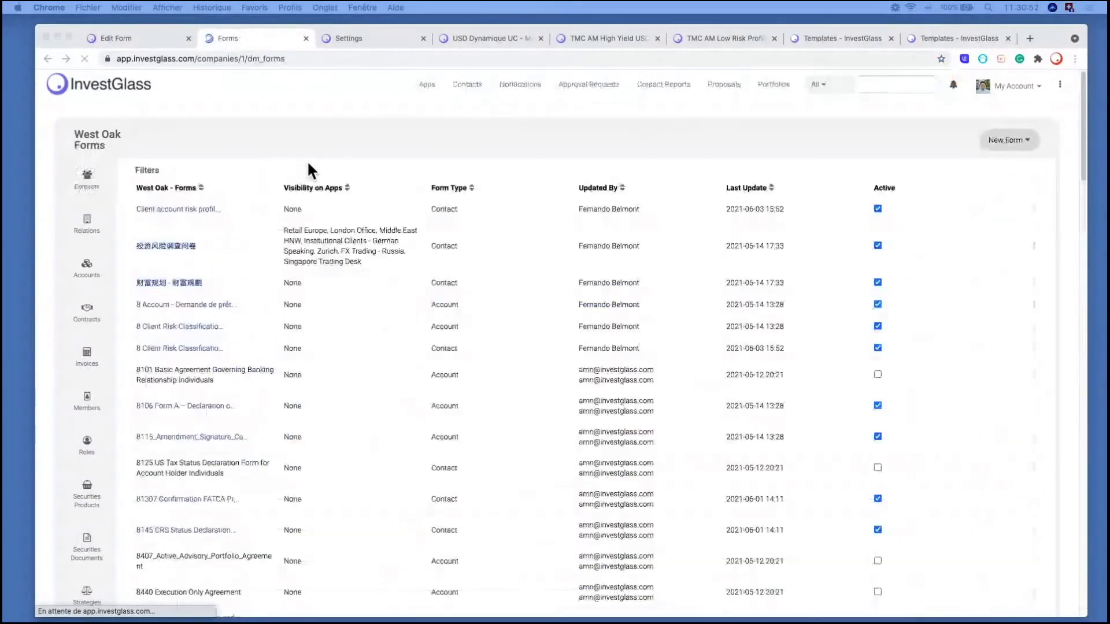
Step: Open the public sharing settings of the client account risk profile form from its available actions
click(1035, 212)
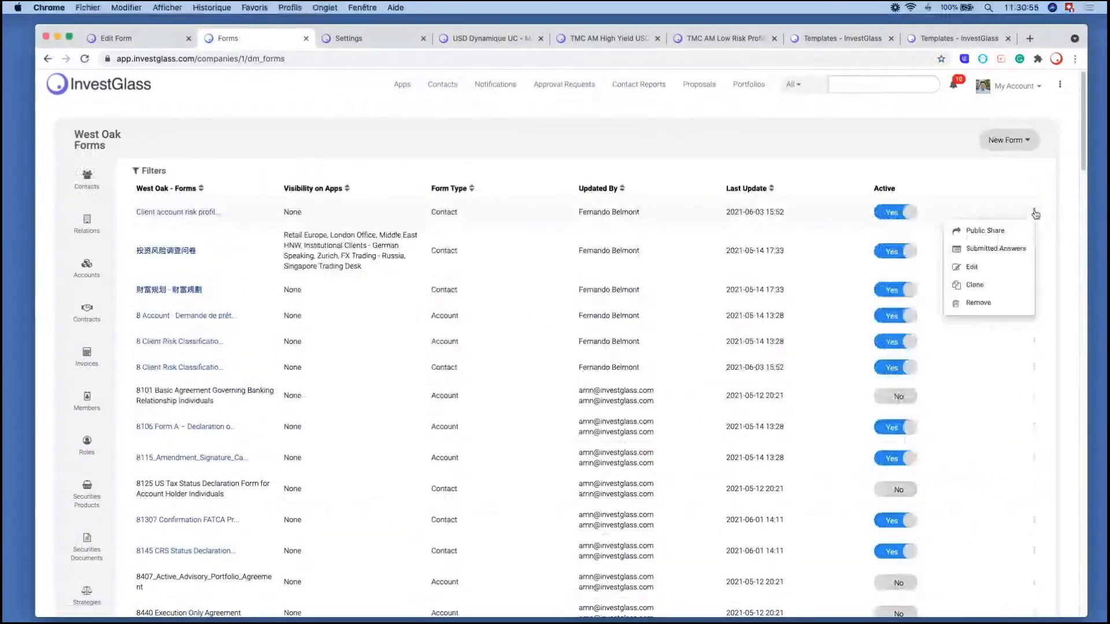
click(1035, 213)
click(1035, 213)
click(907, 224)
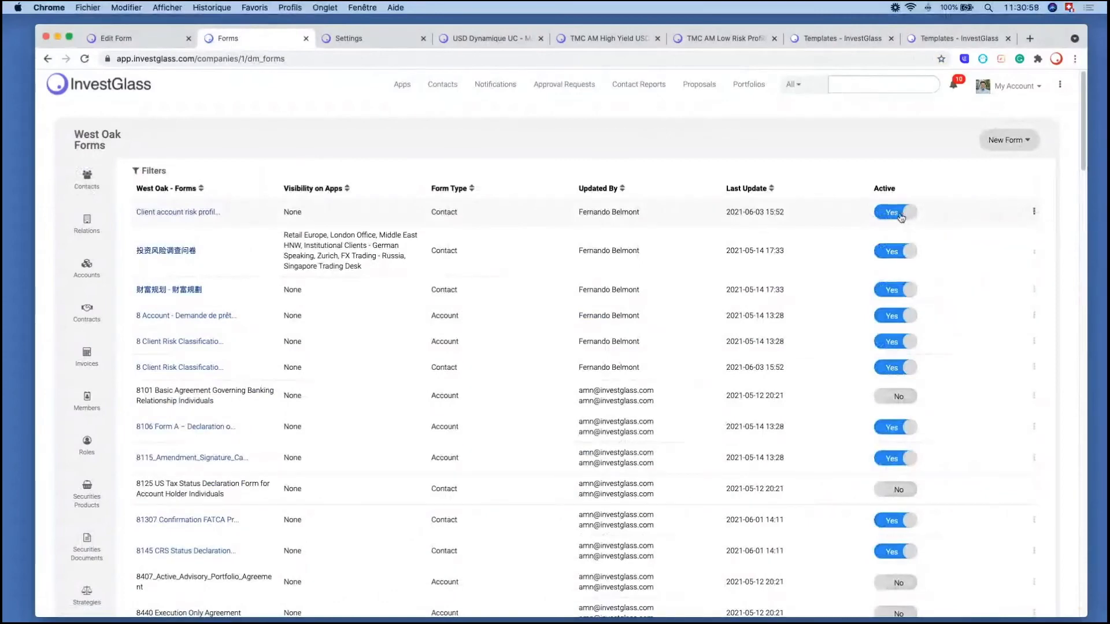
click(1033, 211)
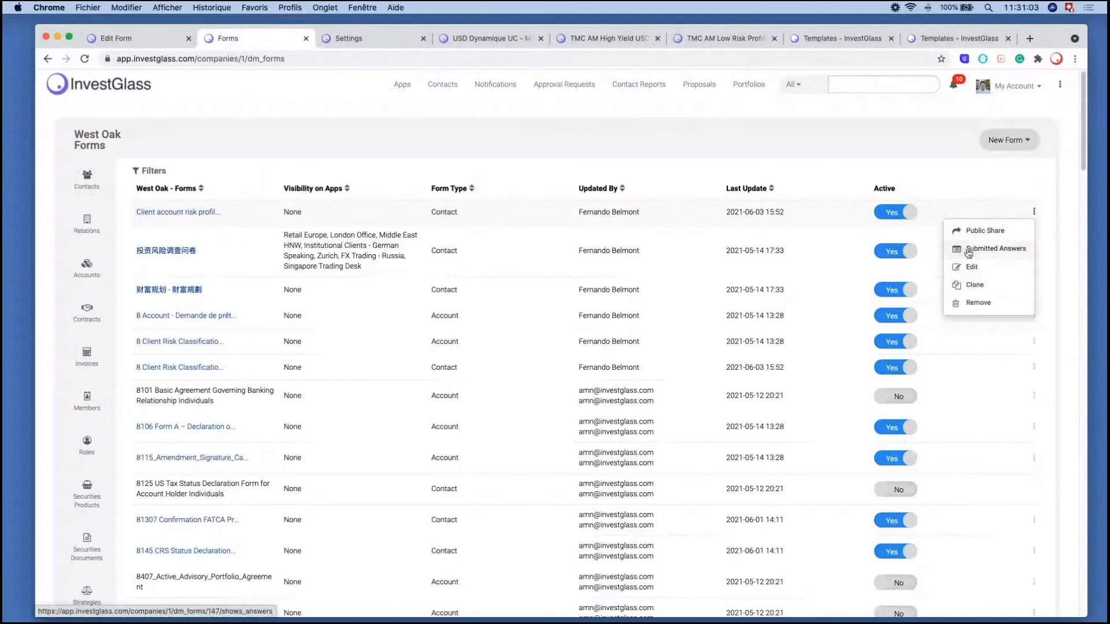
click(1004, 235)
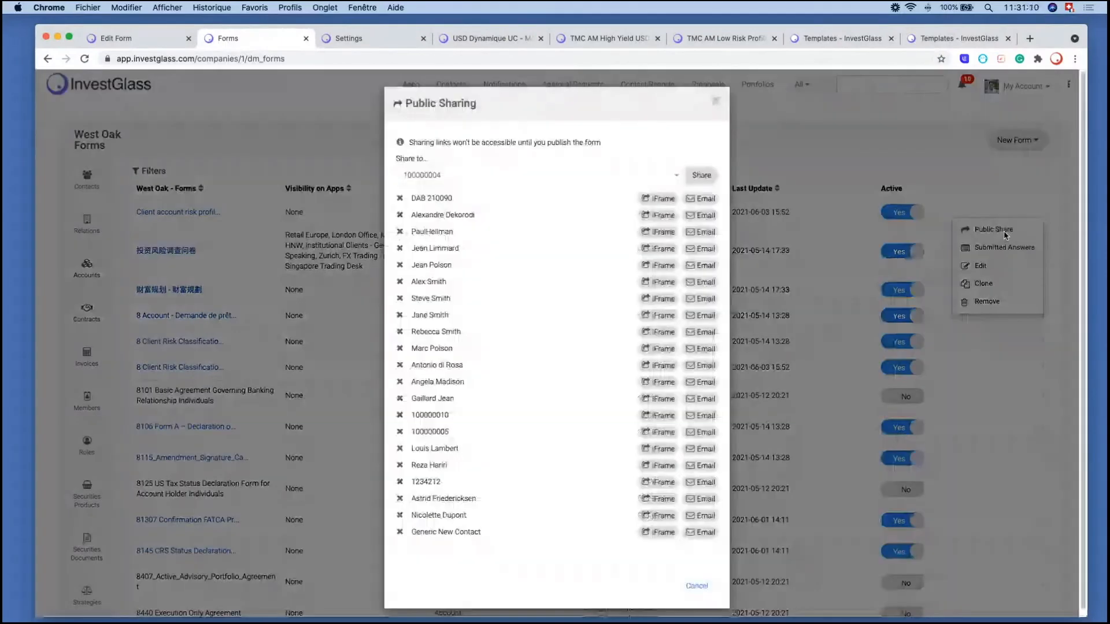
Step: Regenerate the public share link for Generic New Contact and copy its iFrame code
click(399, 532)
click(547, 204)
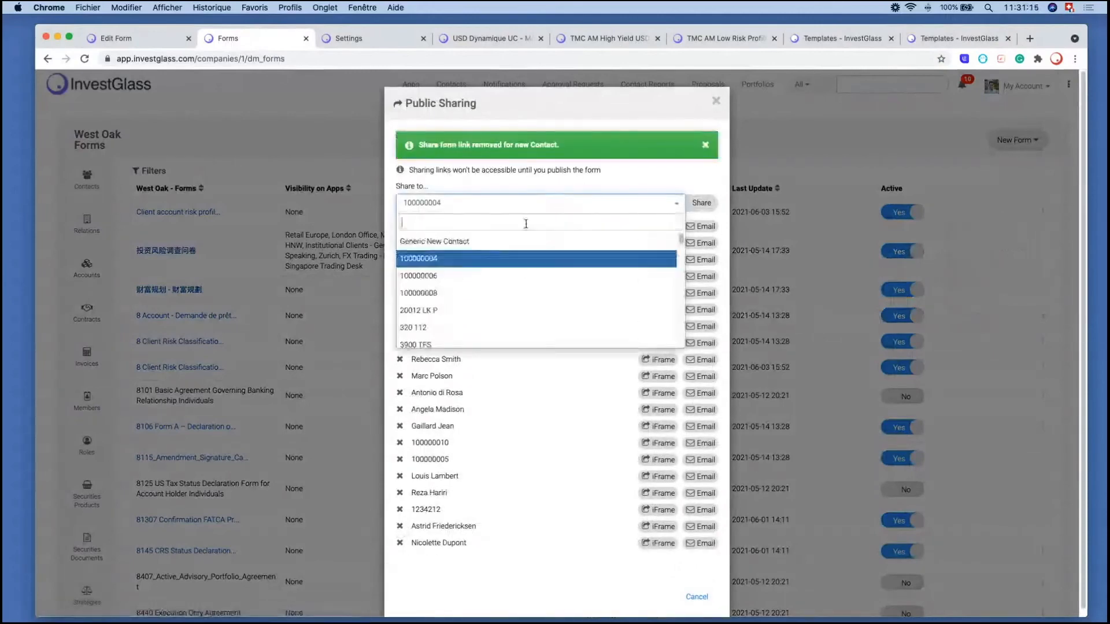
click(505, 241)
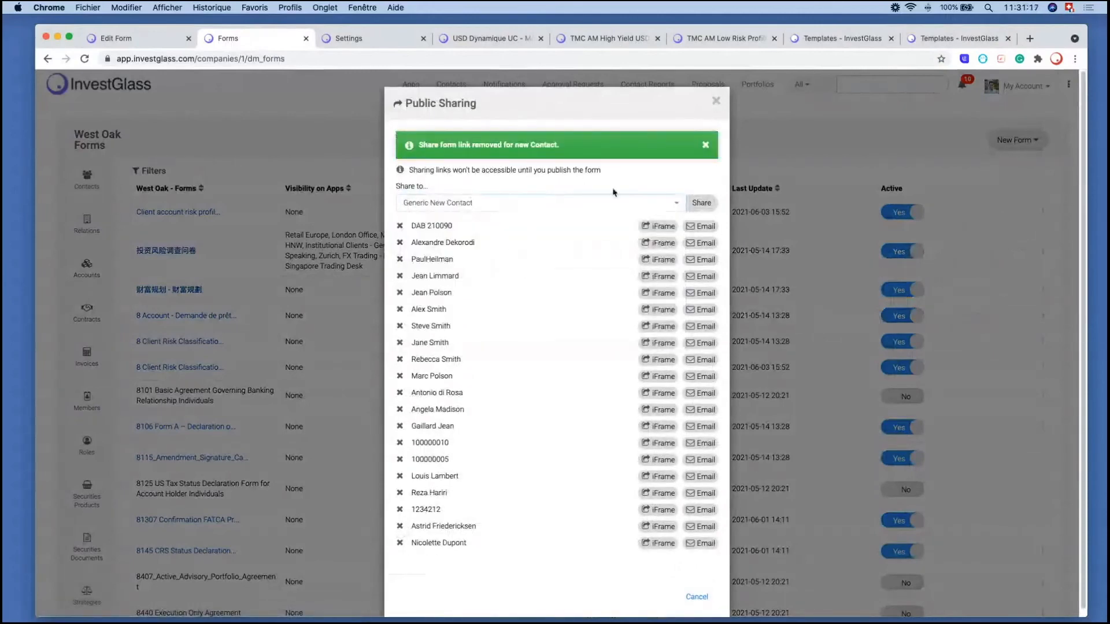
click(700, 206)
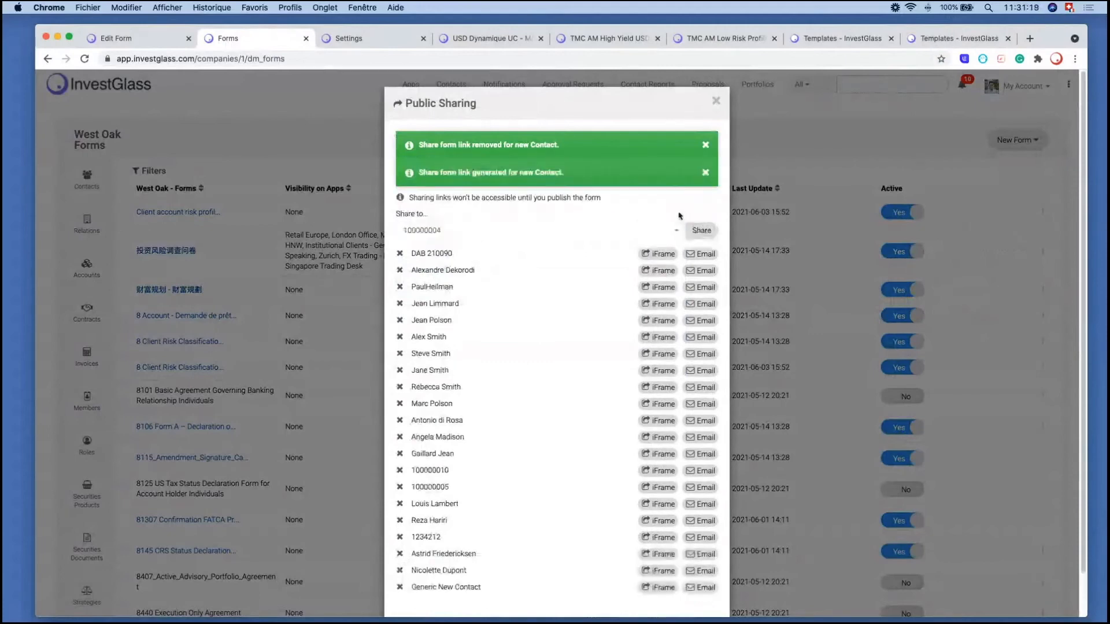
click(653, 541)
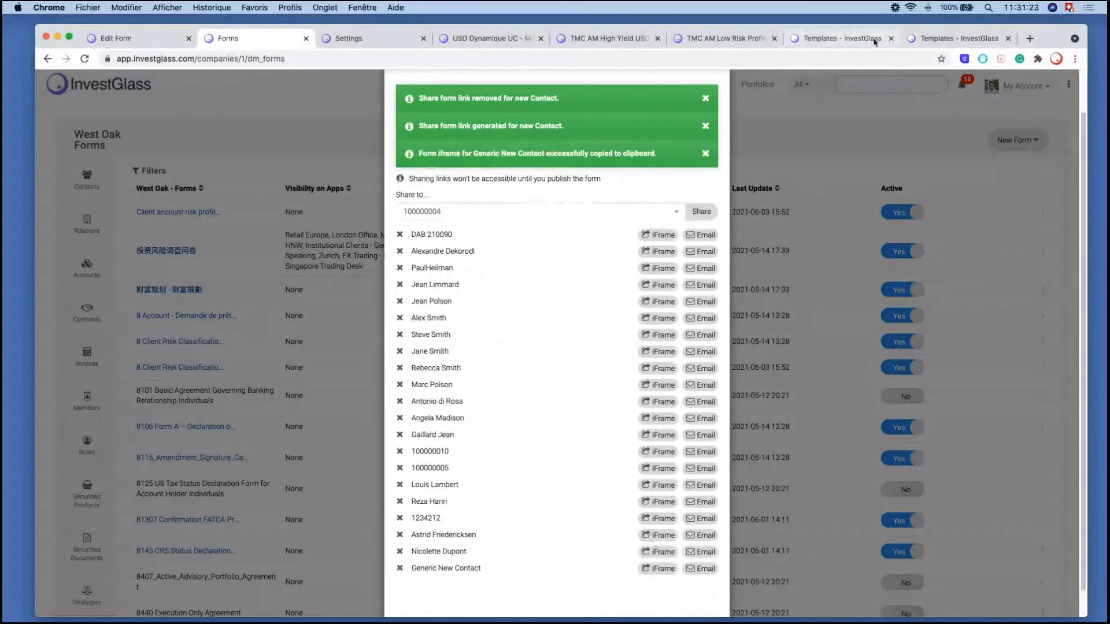
Step: Switch to the website's visual page editor and examine the height value in the form's iframe embed code
click(847, 38)
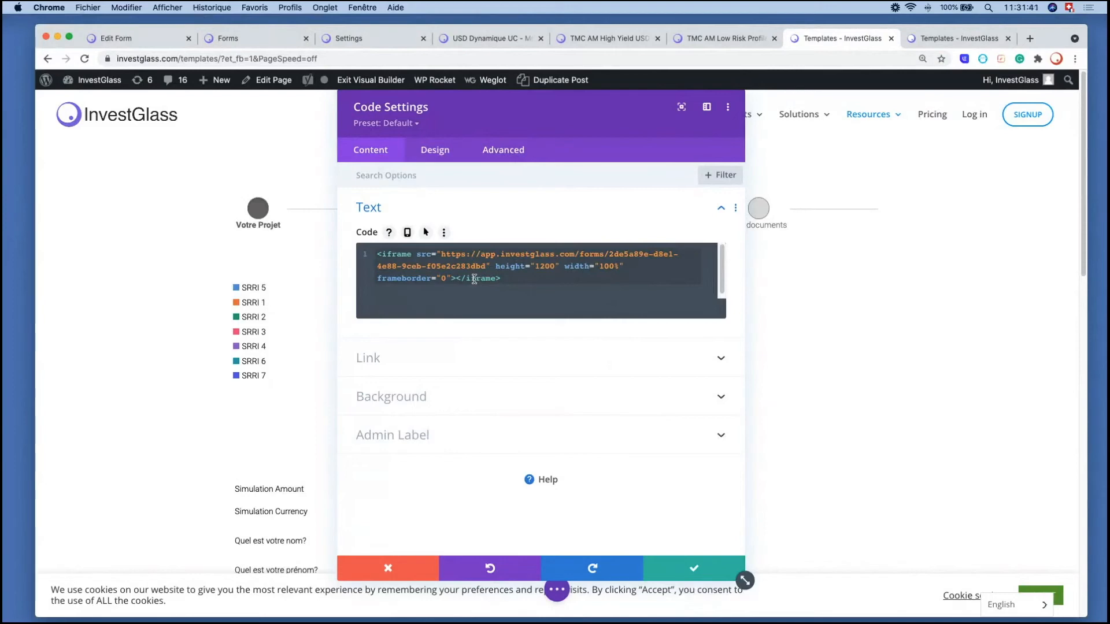
double_click(543, 265)
text(1200)
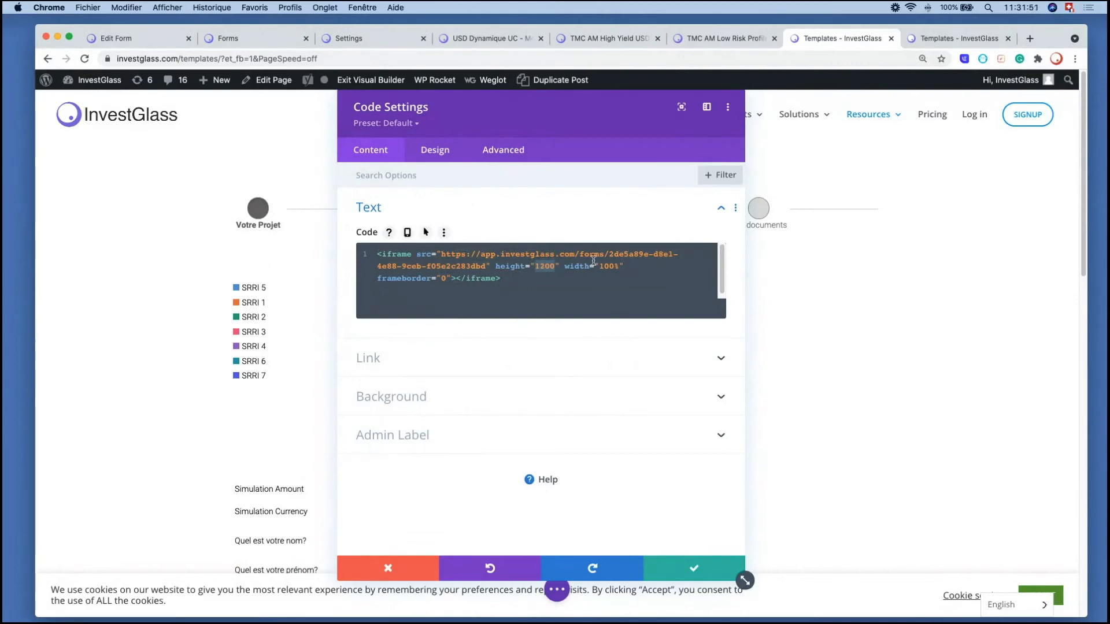
Step: View the published Templates page on the website and look over the embedded form
click(932, 39)
click(955, 218)
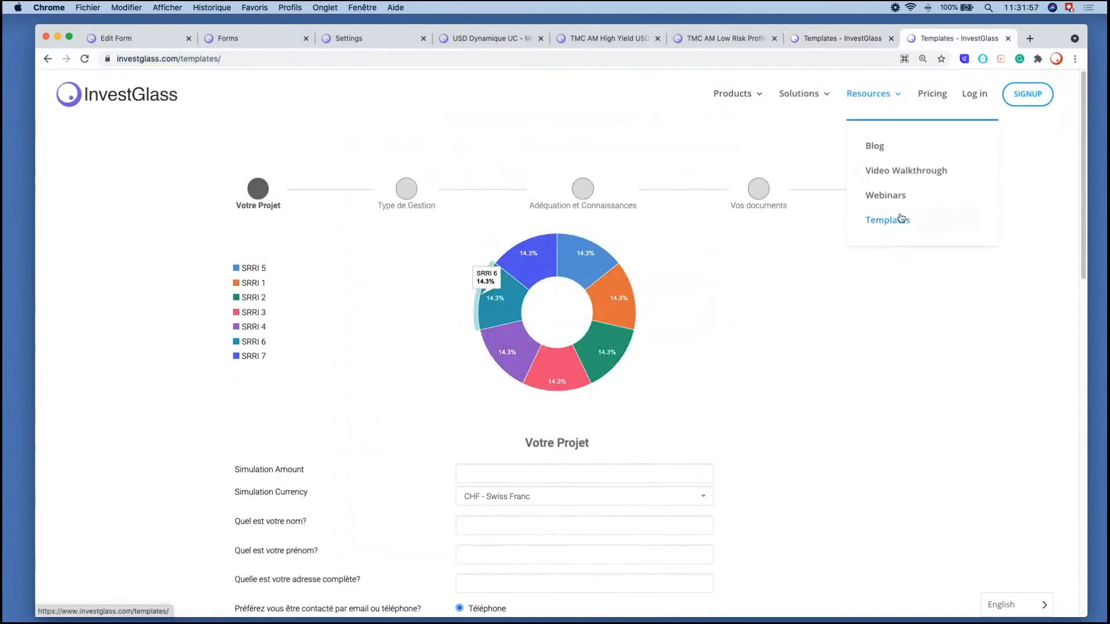
scroll(664, 364, down, 4)
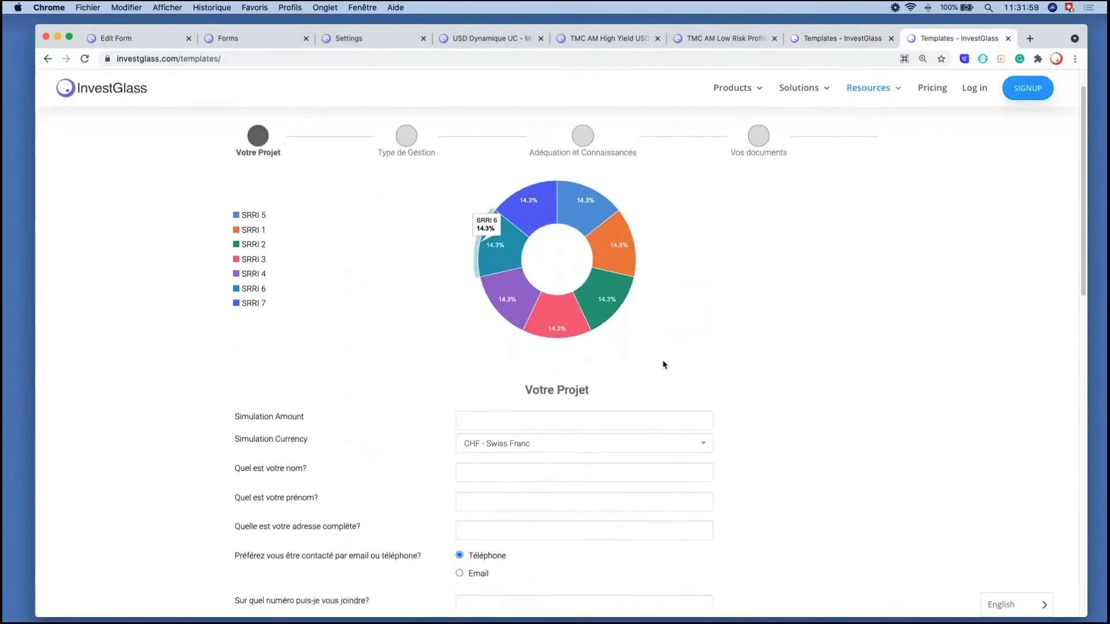
scroll(664, 365, down, 5)
scroll(664, 364, up, 9)
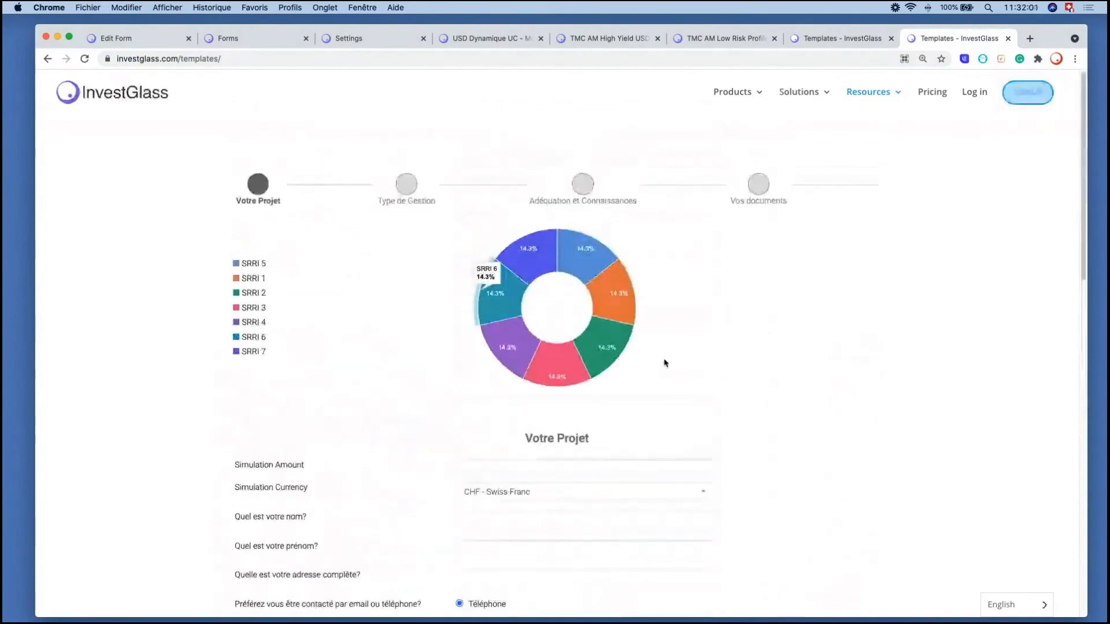
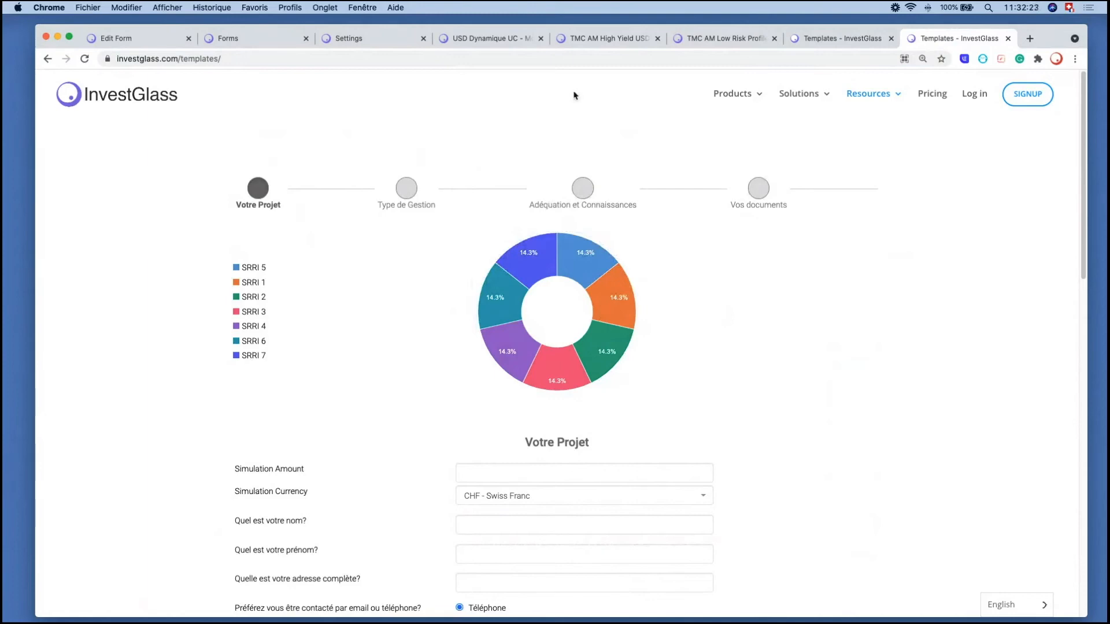
Step: Return to the form editor and review the Document title, Version number and Internal Id settings
click(230, 38)
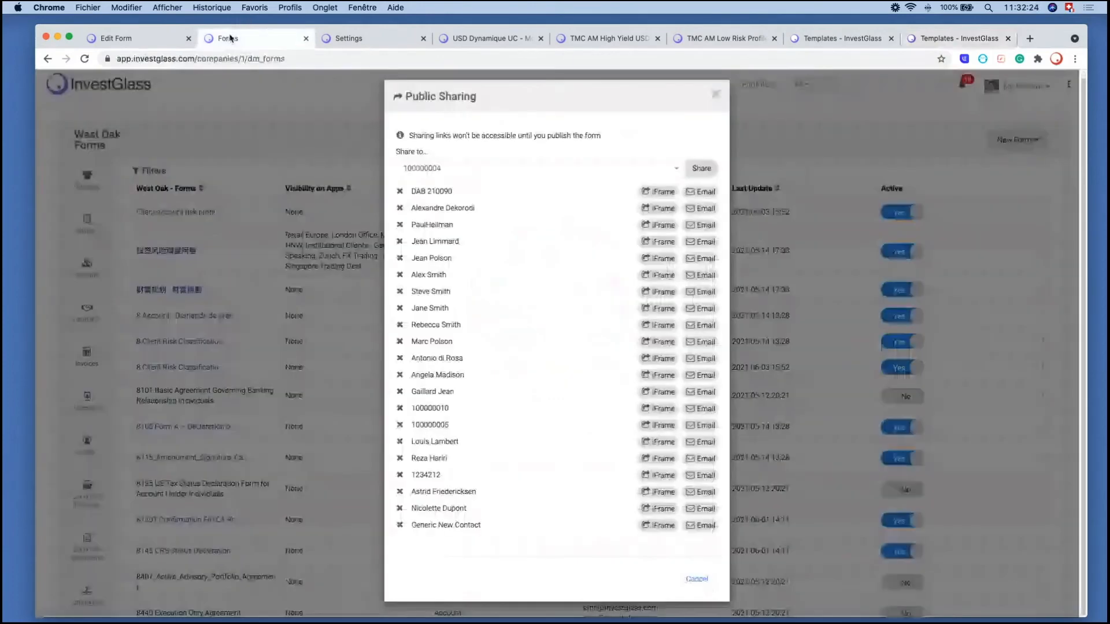
click(149, 39)
scroll(491, 340, down, 1)
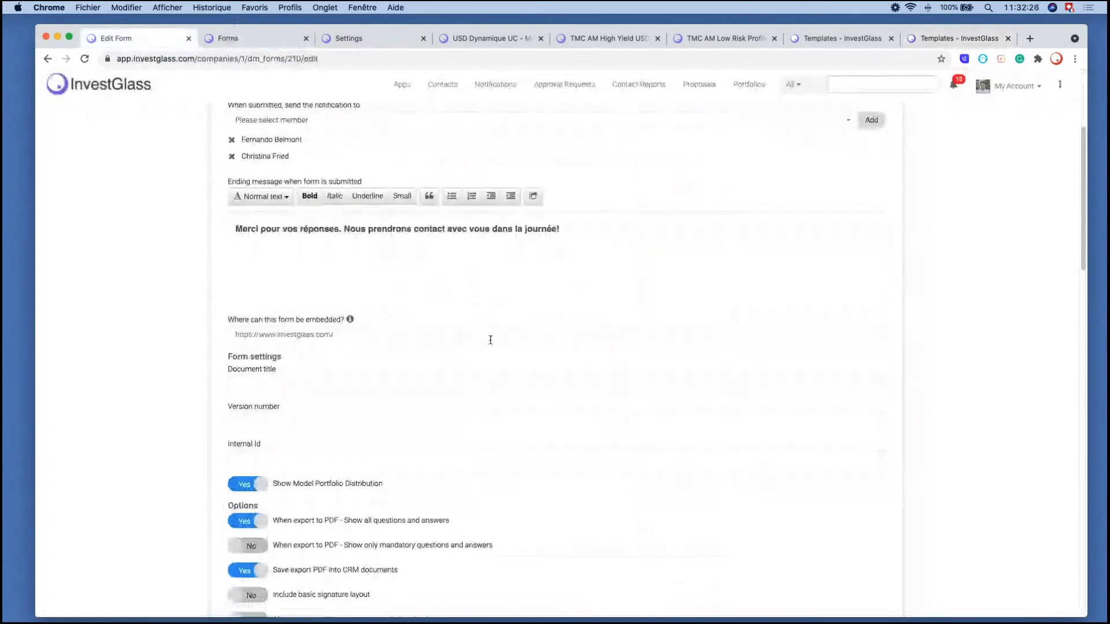
scroll(444, 333, down, 1)
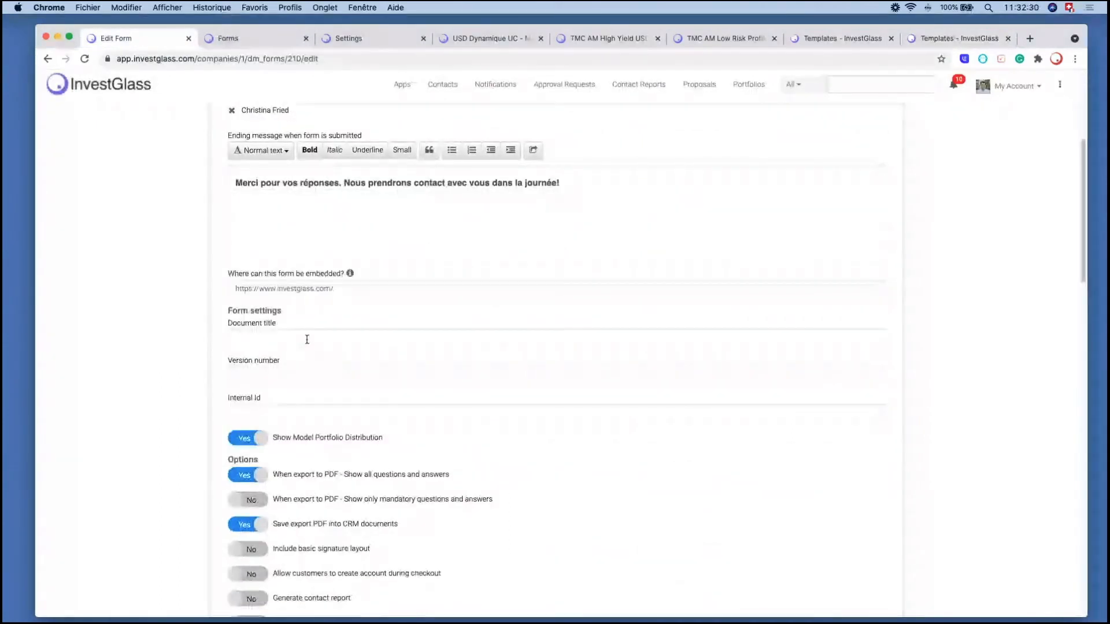
scroll(307, 340, down, 1)
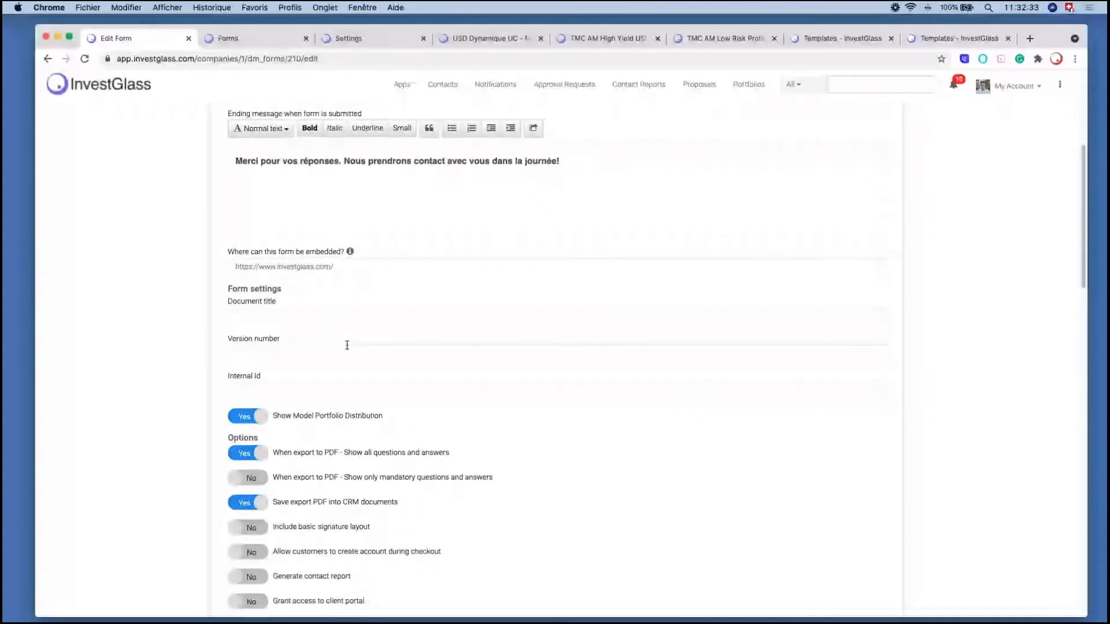
scroll(347, 345, down, 1)
drag(228, 355, 284, 357)
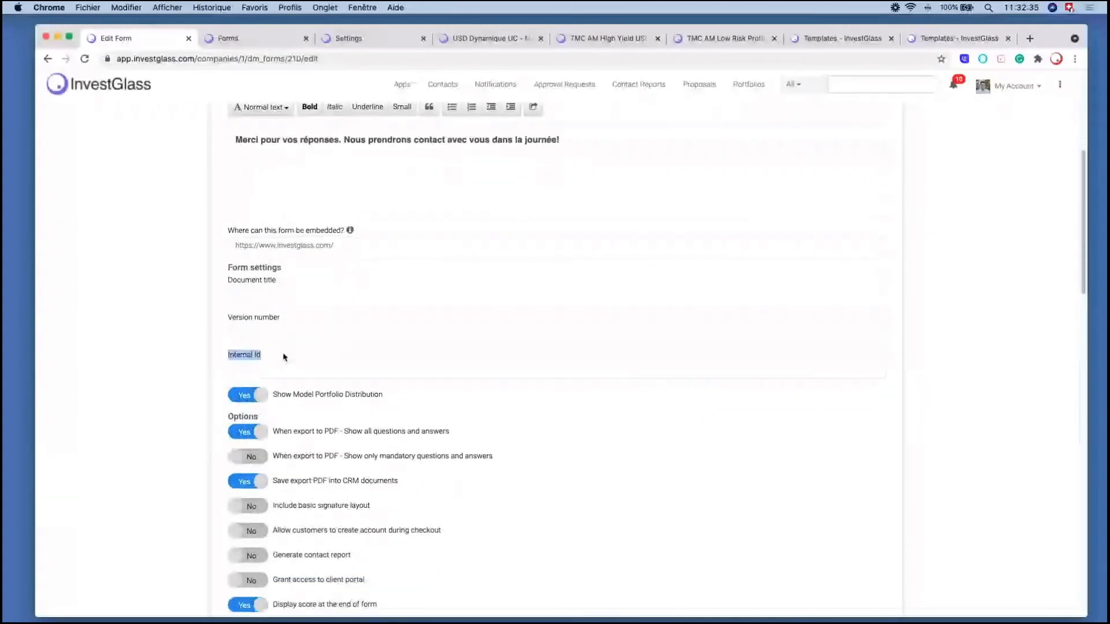
drag(281, 318, 216, 326)
click(216, 325)
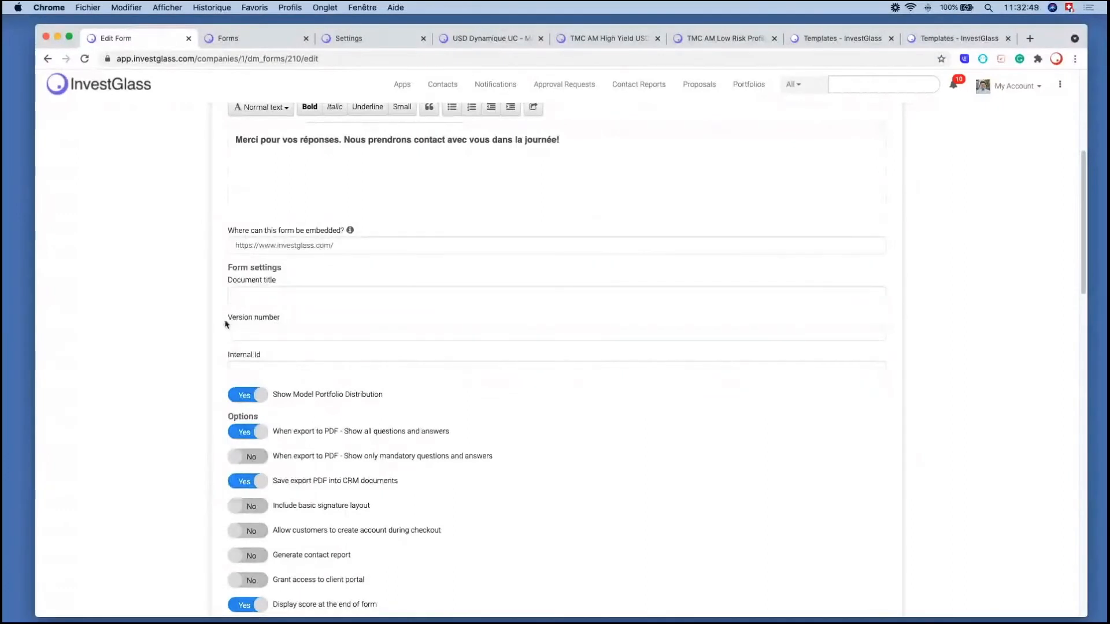
drag(226, 320, 282, 322)
scroll(328, 393, down, 2)
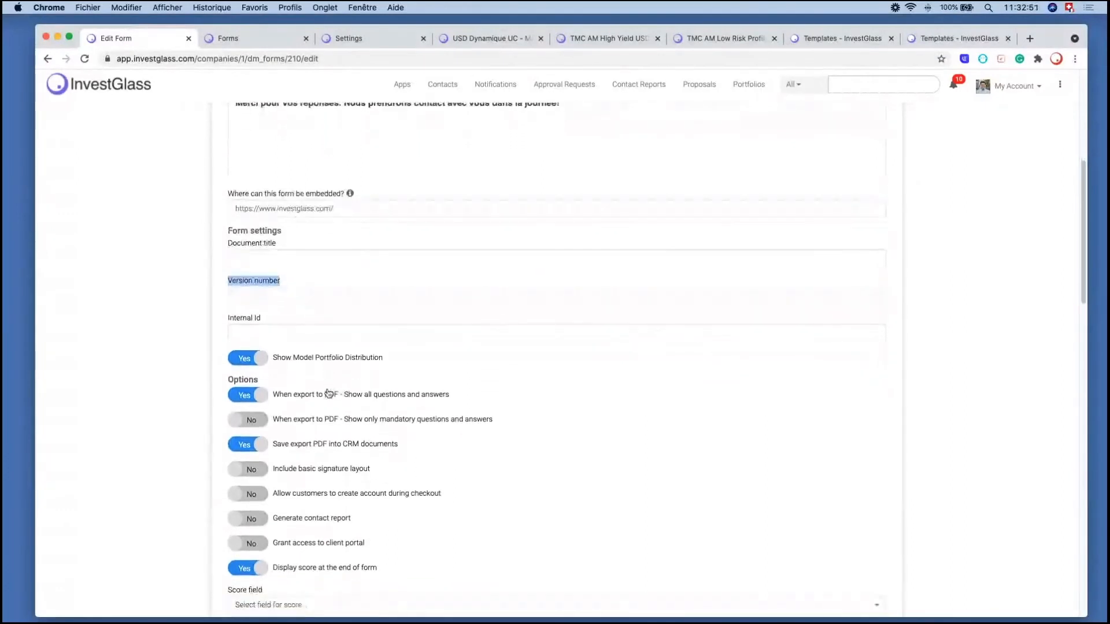
scroll(328, 394, down, 3)
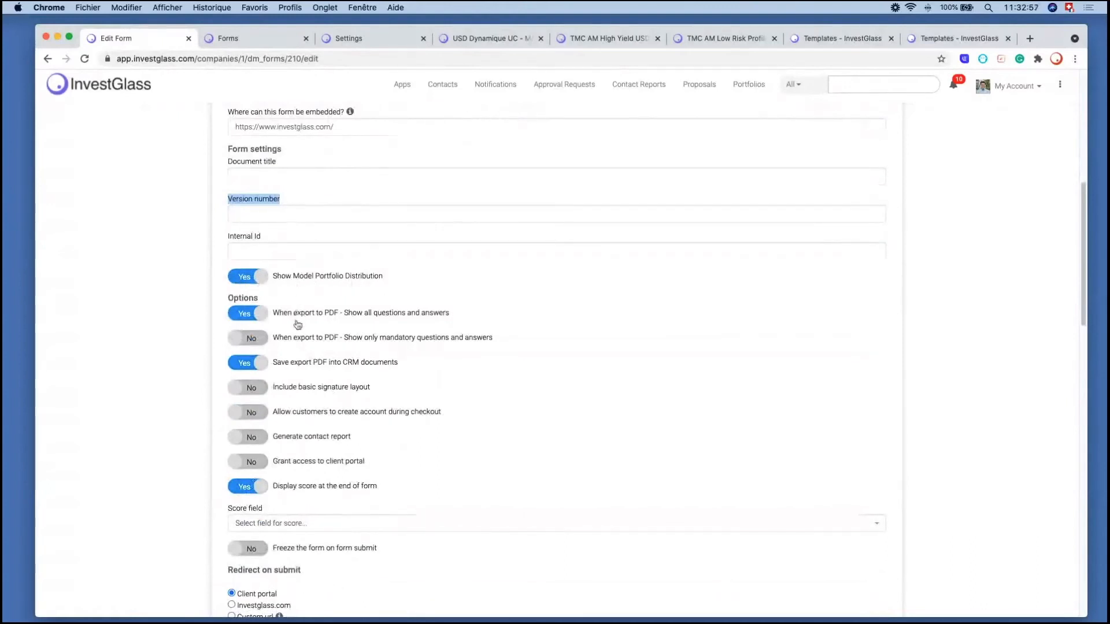
Step: Try the mandatory-questions-only PDF export and the basic signature layout, restoring each option
scroll(289, 320, down, 4)
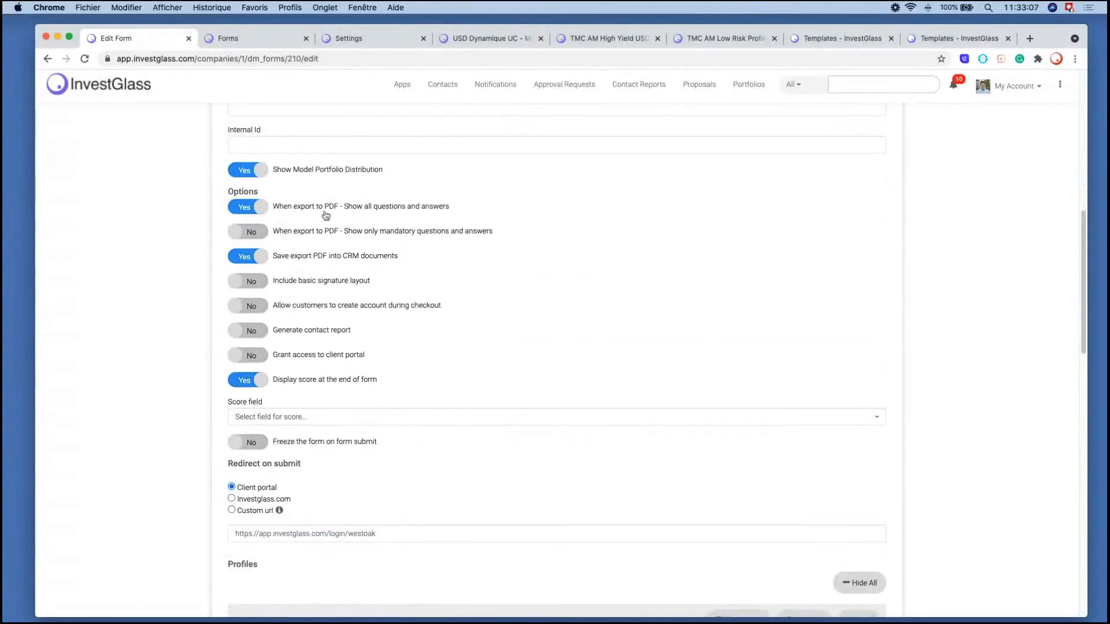
click(264, 234)
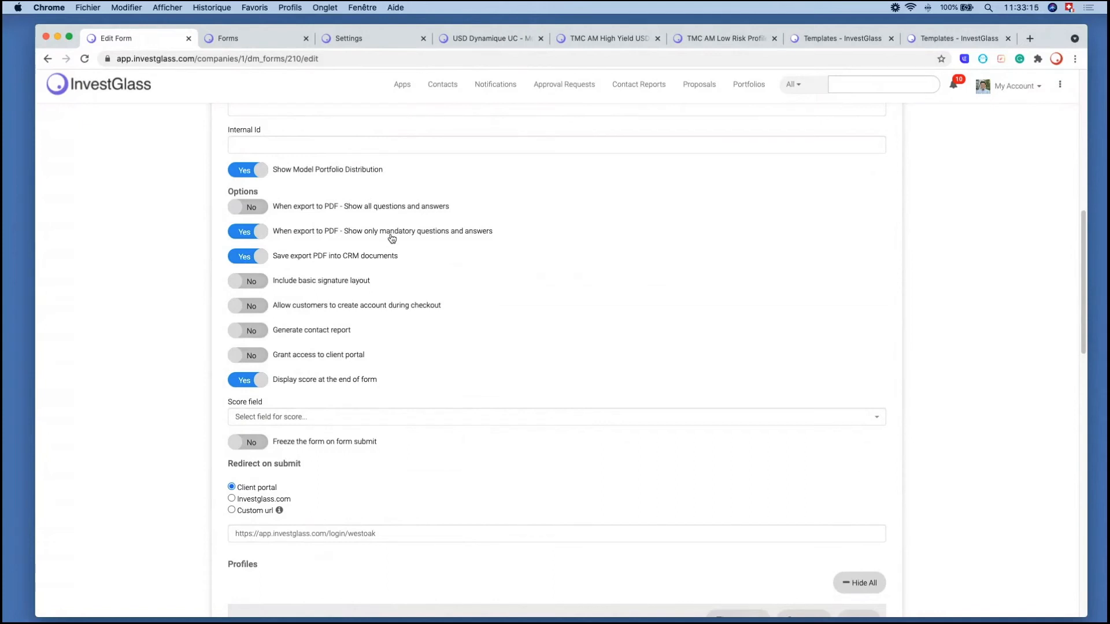
click(255, 209)
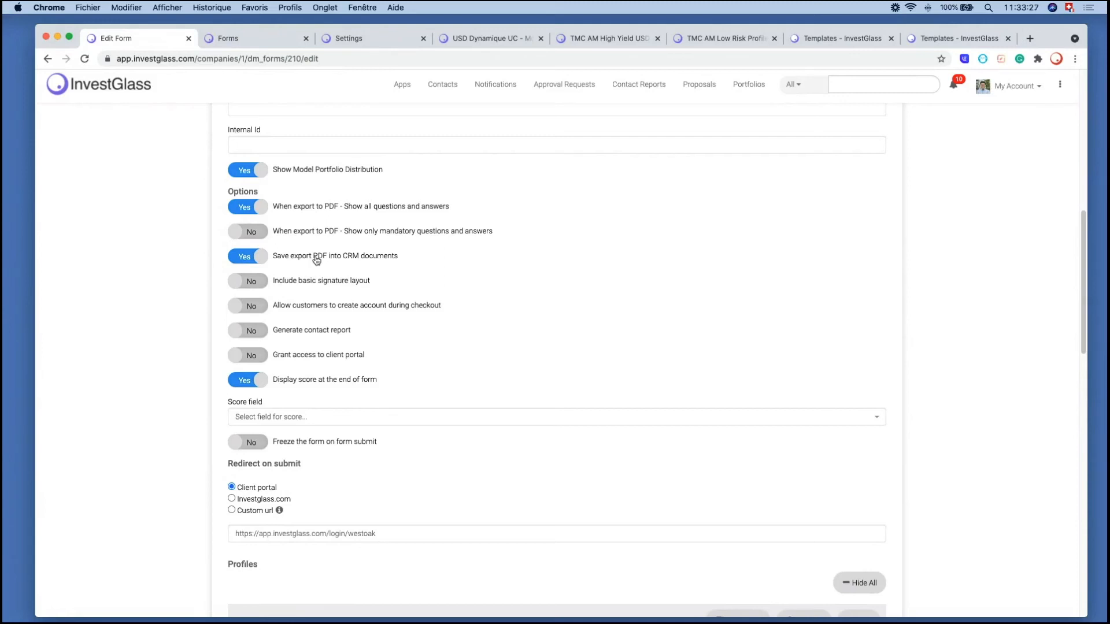
click(260, 282)
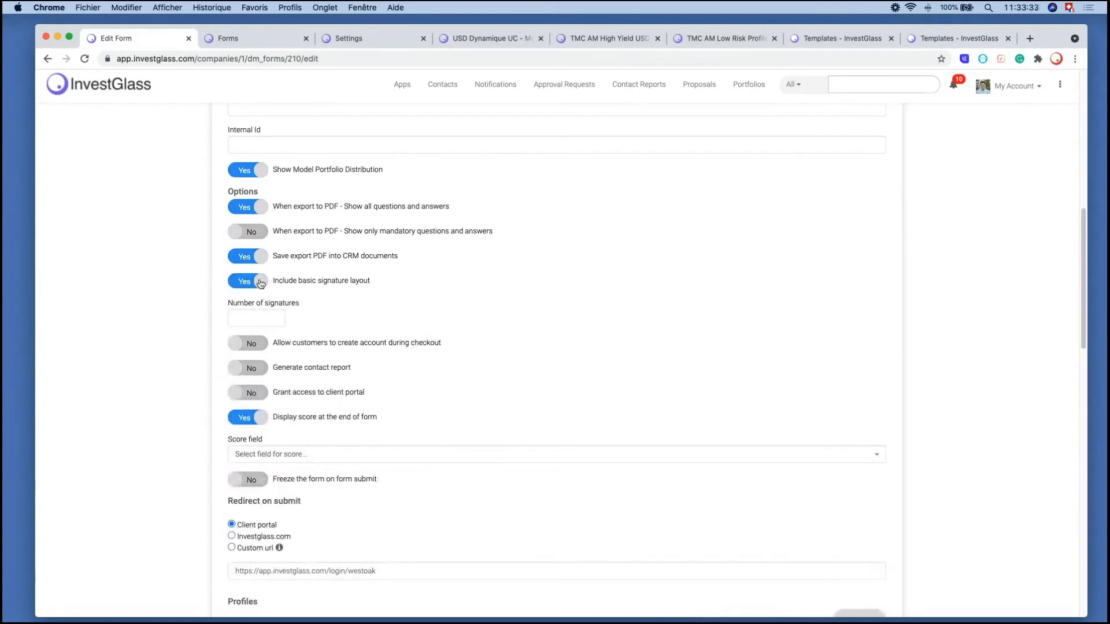
click(261, 284)
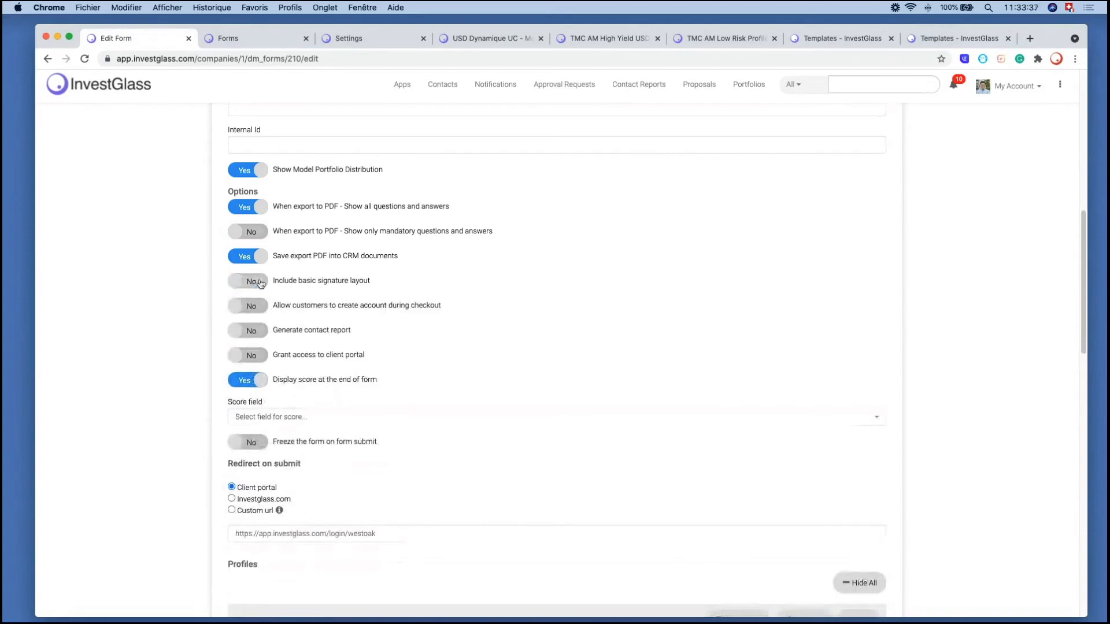
Step: Try customer account creation during checkout and contact report generation, switching each option back off
click(251, 307)
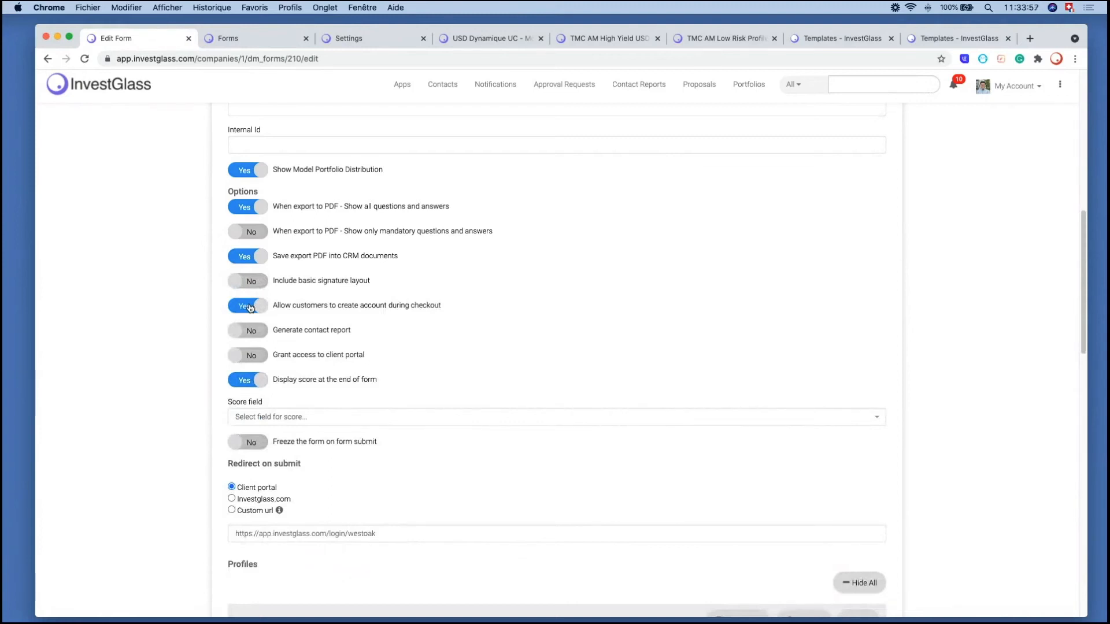
click(250, 308)
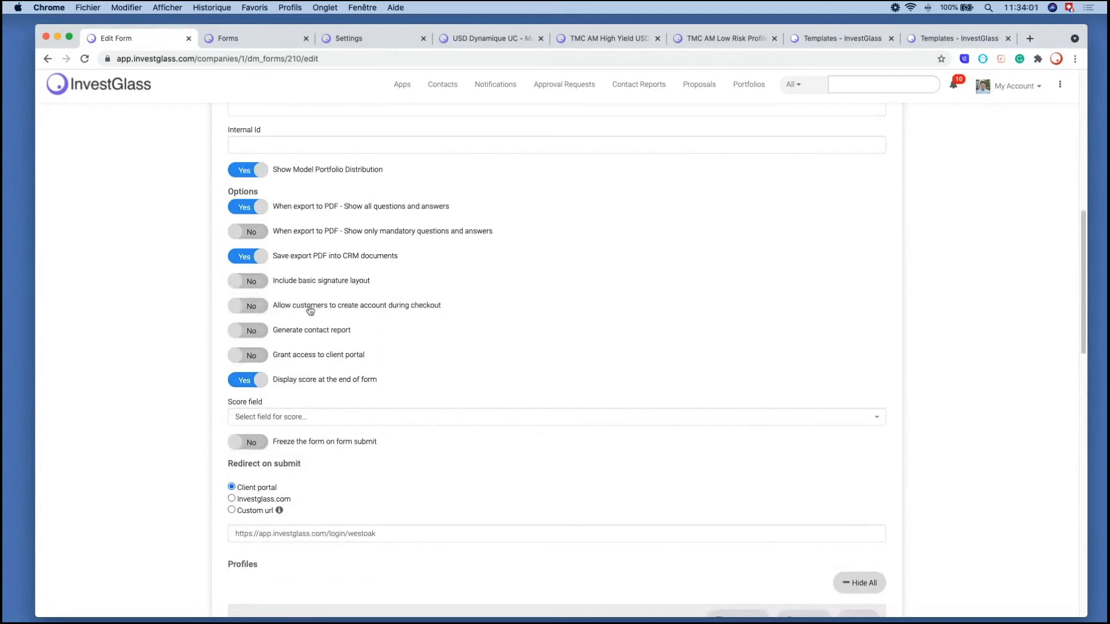
click(262, 333)
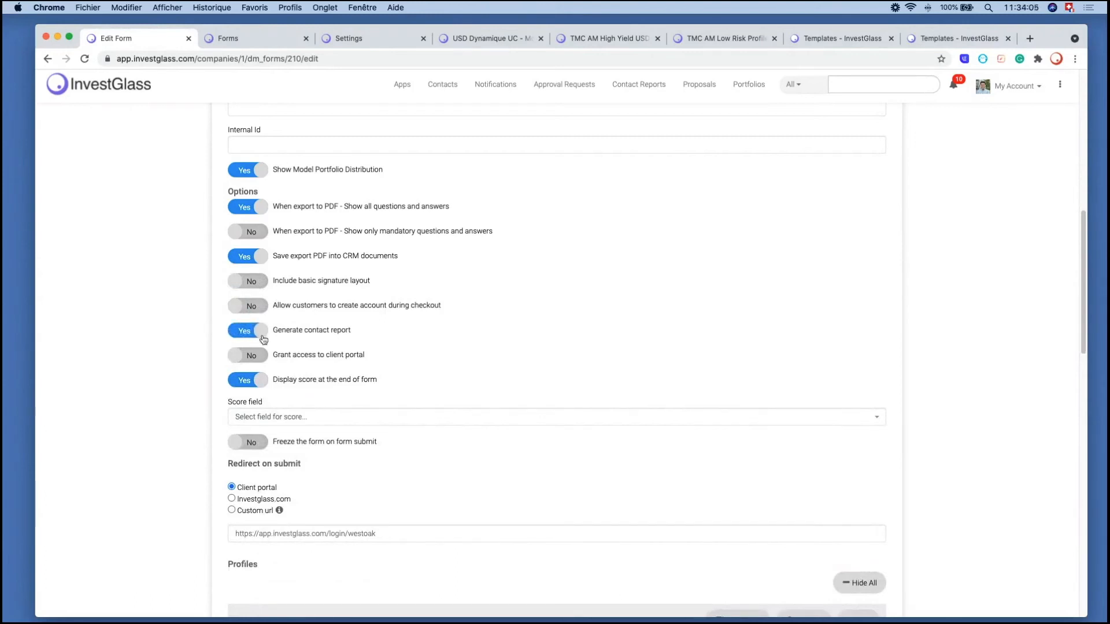
click(262, 333)
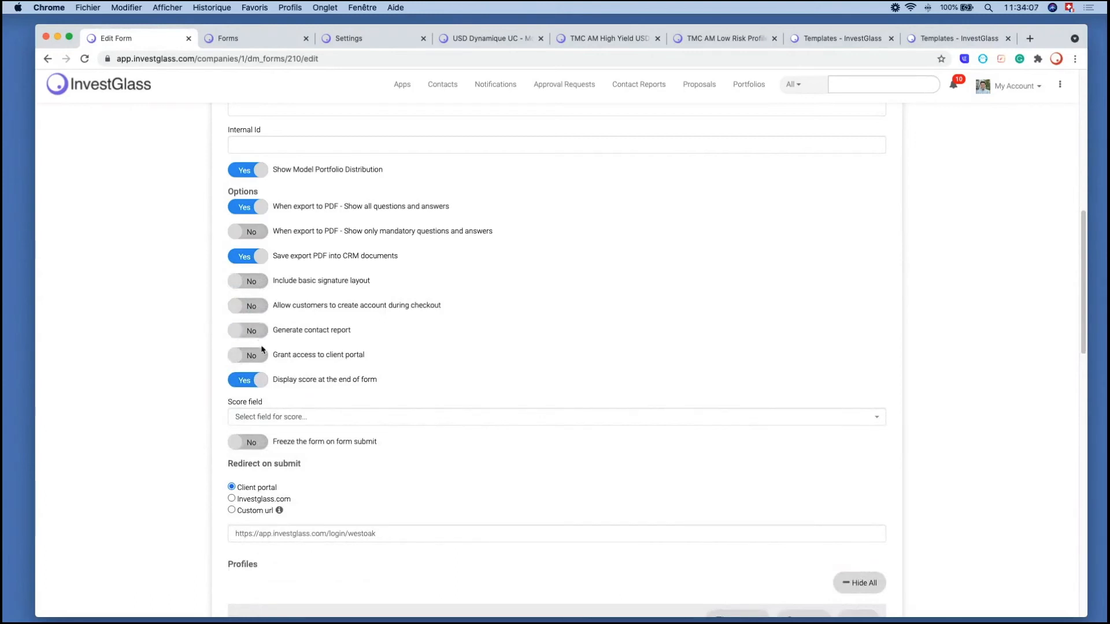
Step: Grant access to the client portal and allow customers to create an account during checkout
click(261, 355)
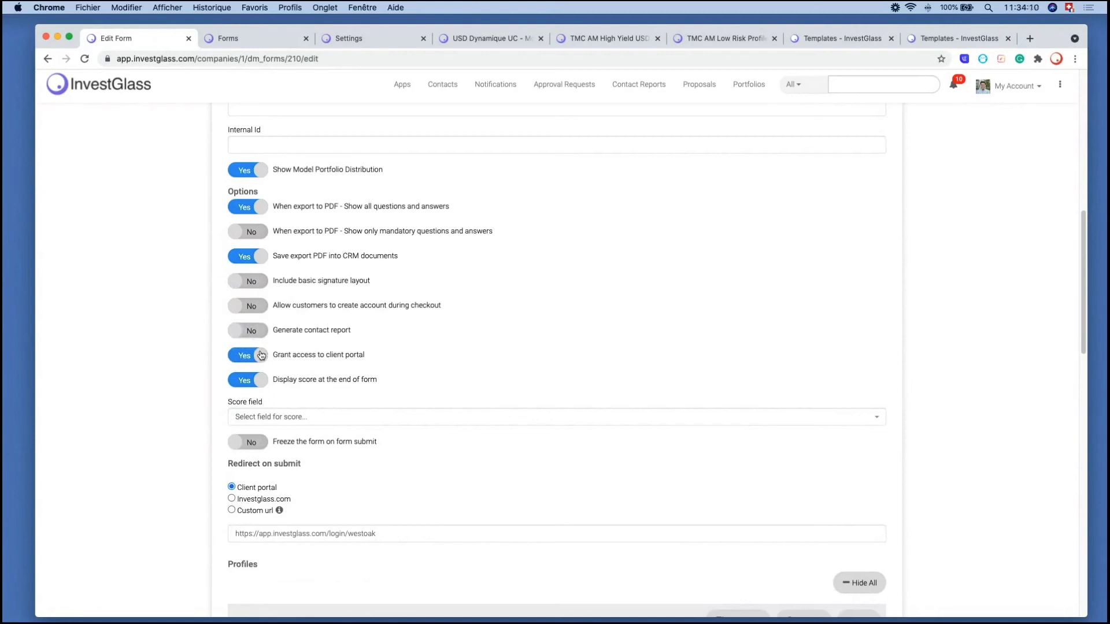
click(255, 308)
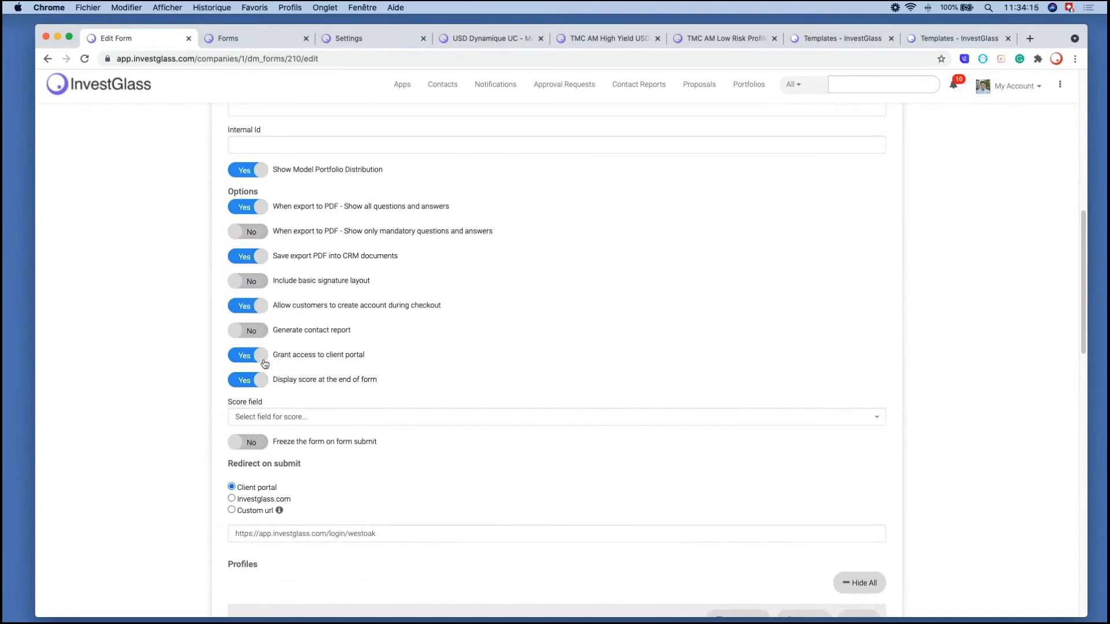
click(254, 311)
click(253, 310)
Step: Check the option to display the score at the end of the form and view the available score fields
click(252, 383)
click(252, 382)
click(265, 416)
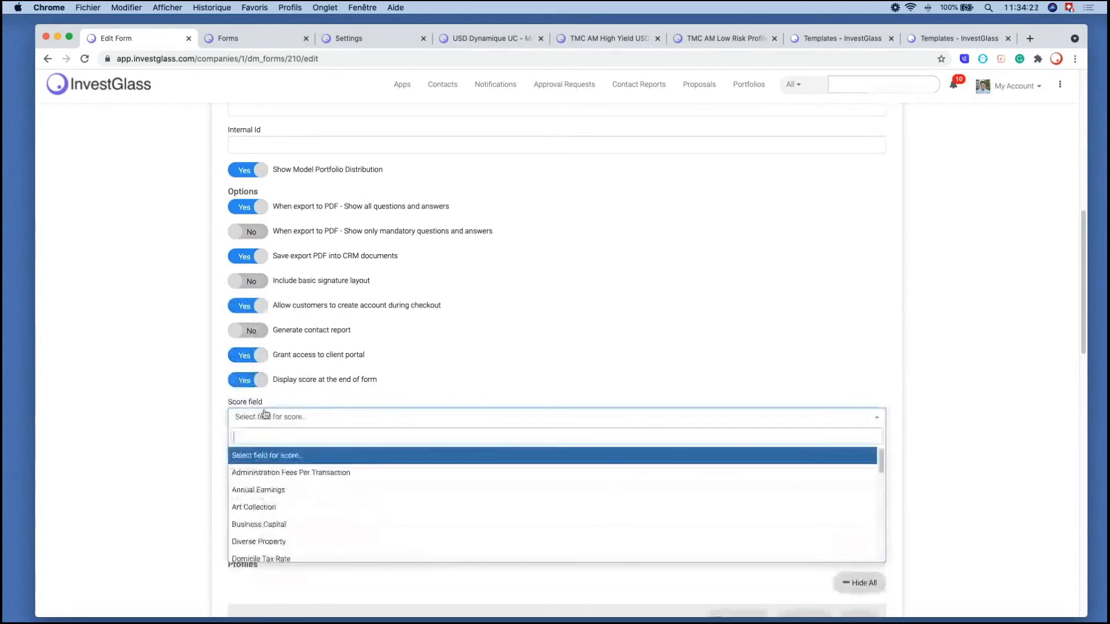
click(265, 415)
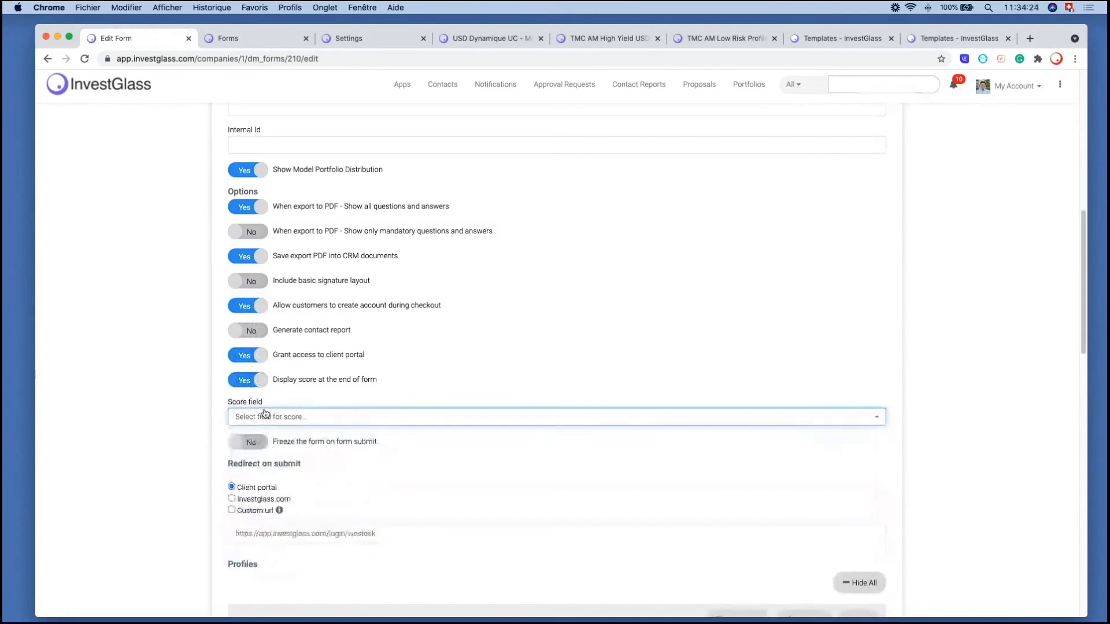
Step: Look through the available score fields without choosing one, and review the redirect-on-submit and profile settings
scroll(265, 414, down, 1)
click(265, 410)
scroll(301, 492, down, 5)
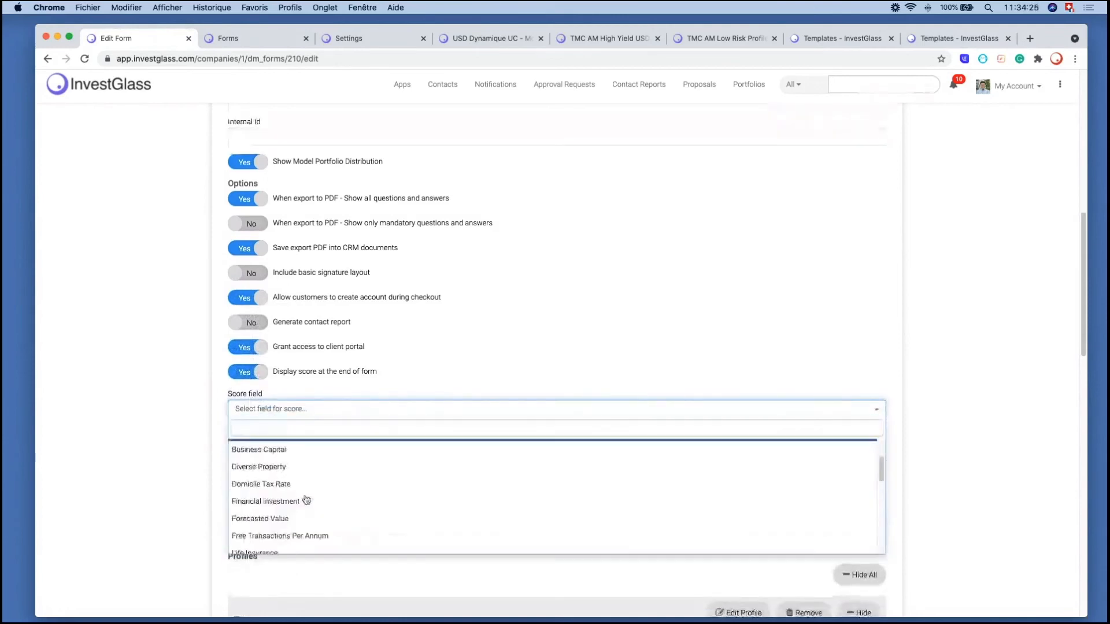
click(207, 462)
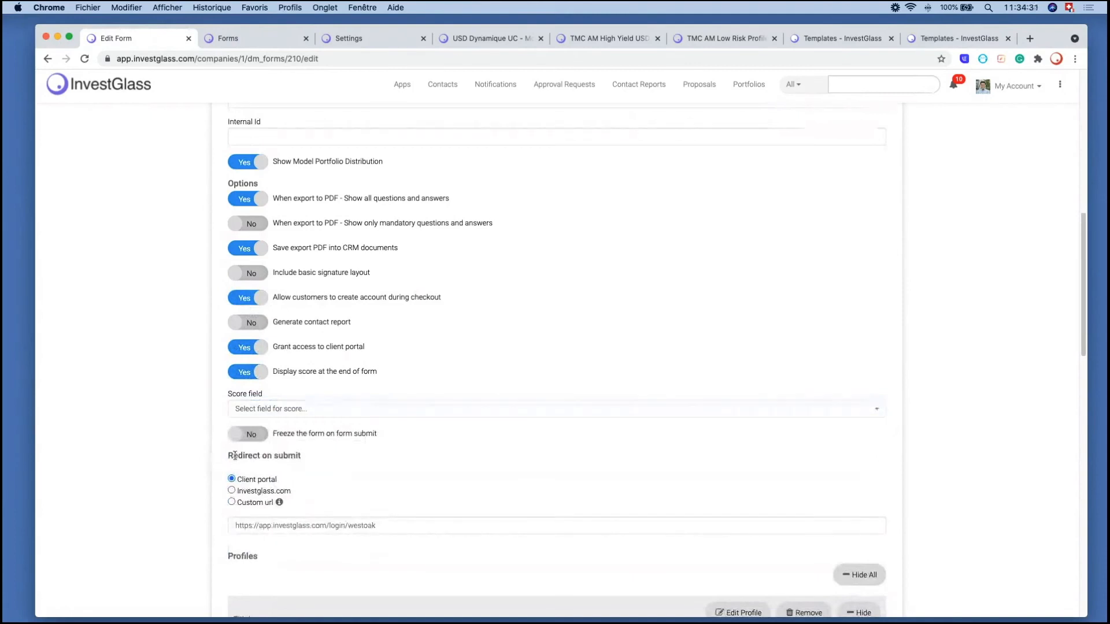
scroll(234, 457, down, 1)
scroll(234, 456, down, 3)
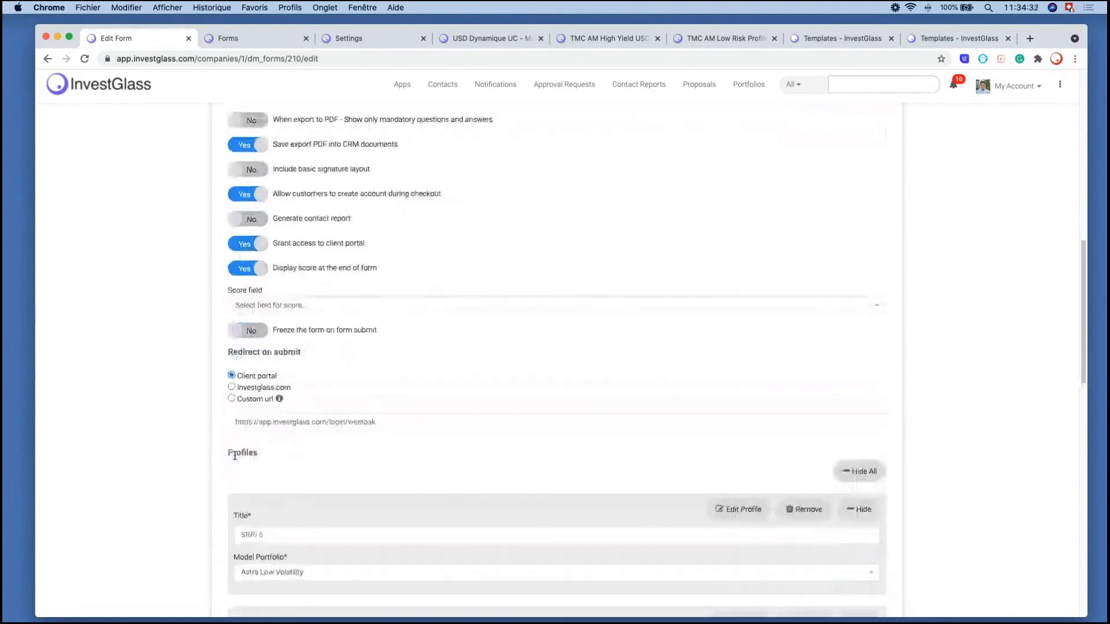
scroll(266, 445, up, 10)
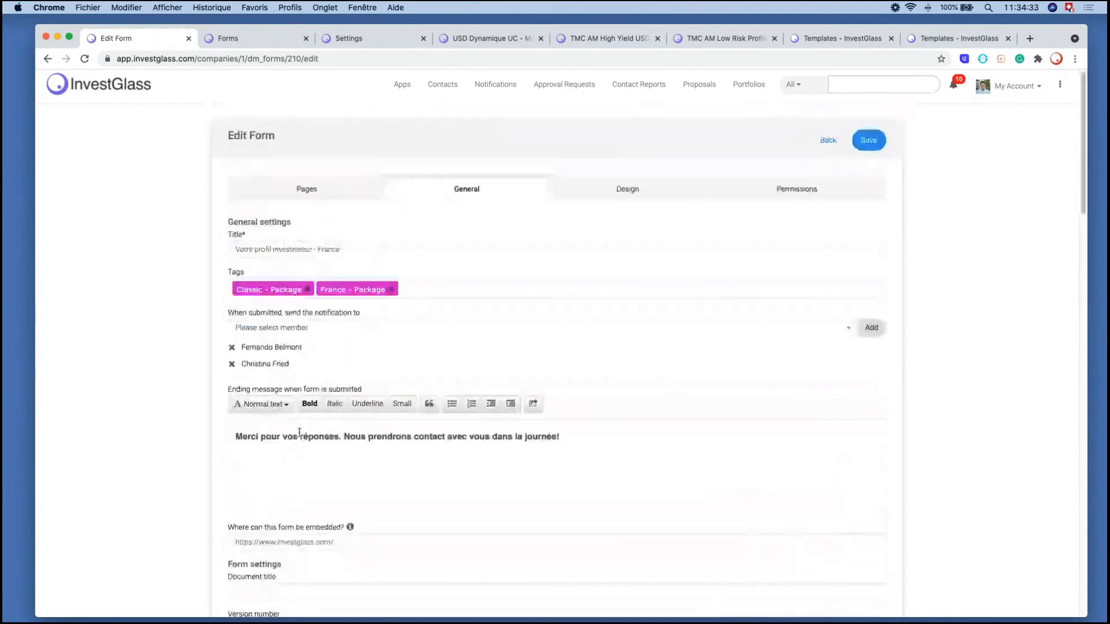
Step: Review the form's design settings, including height, widget and background images, widget visibility and navigation button texts
click(626, 182)
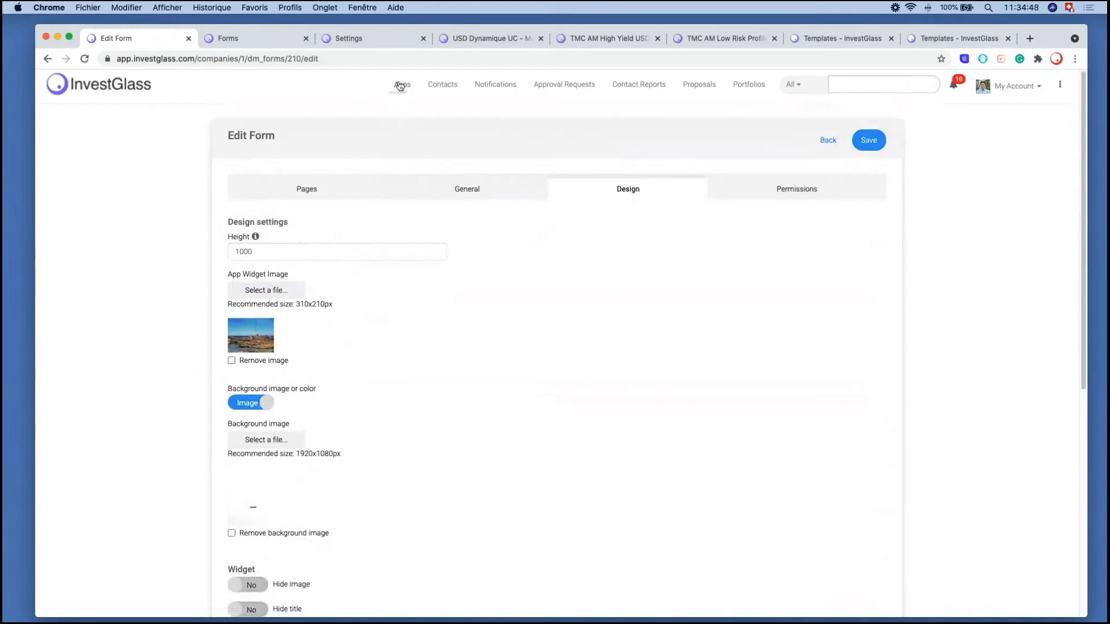
scroll(428, 289, down, 1)
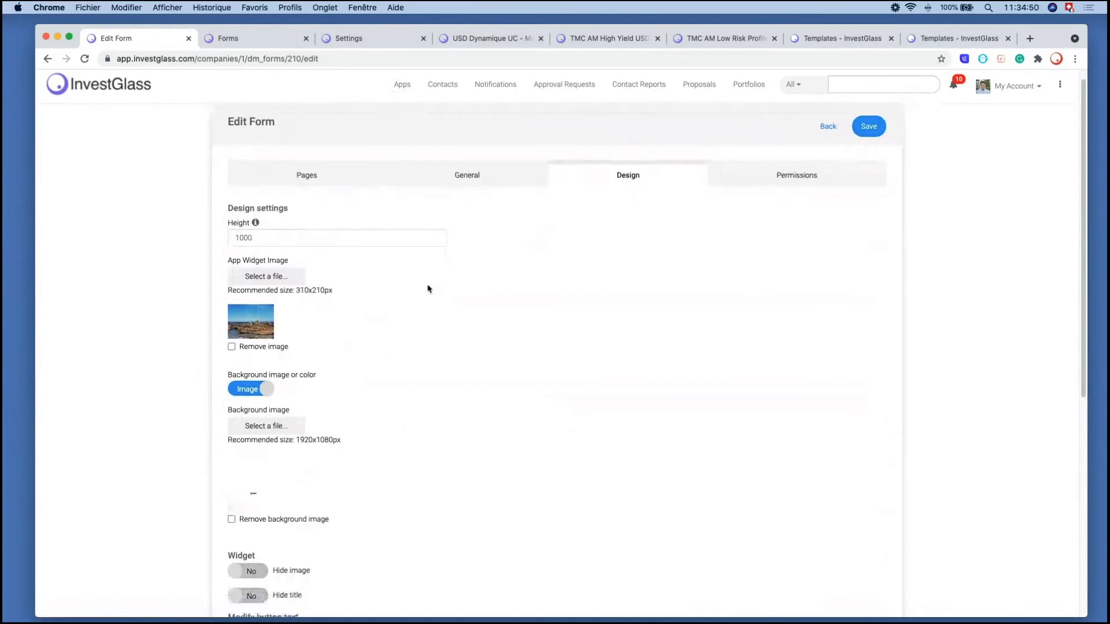
scroll(429, 289, down, 5)
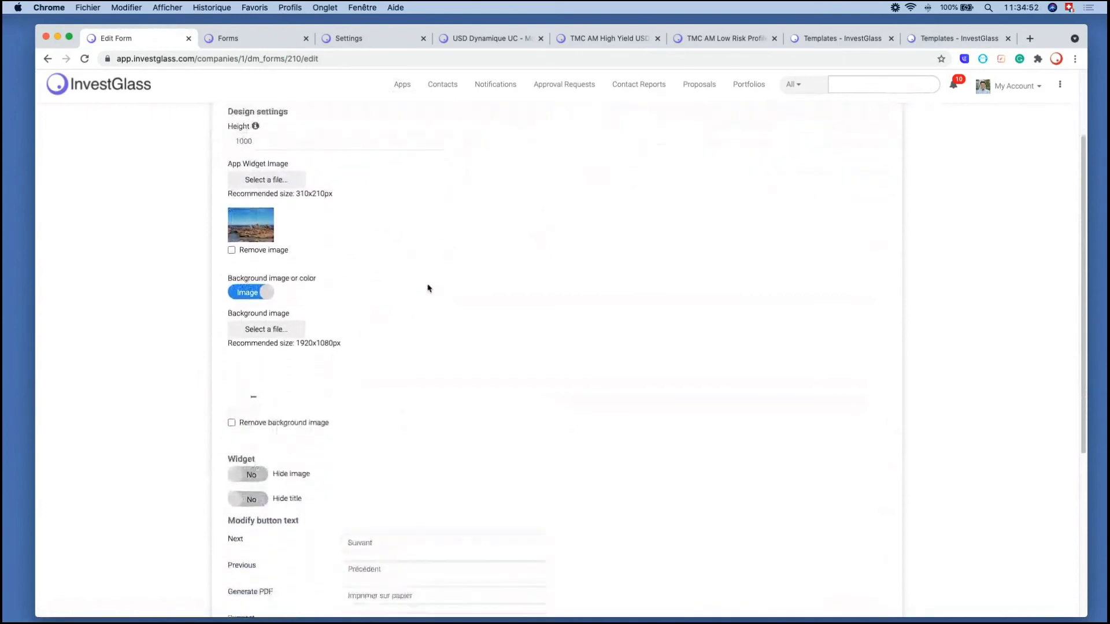
scroll(427, 287, down, 1)
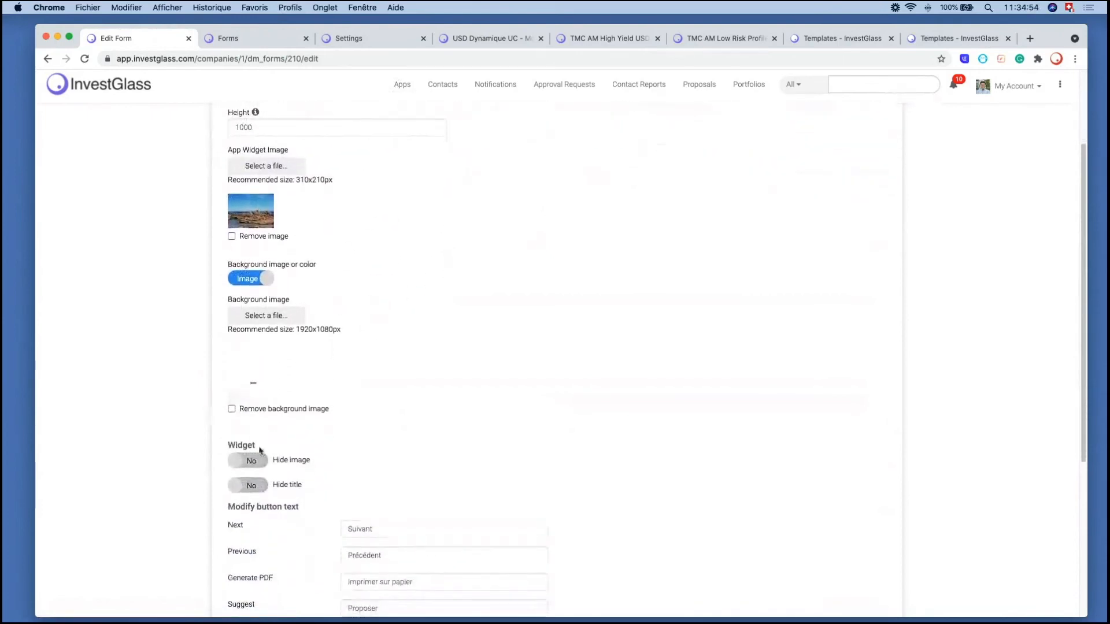
scroll(420, 389, down, 7)
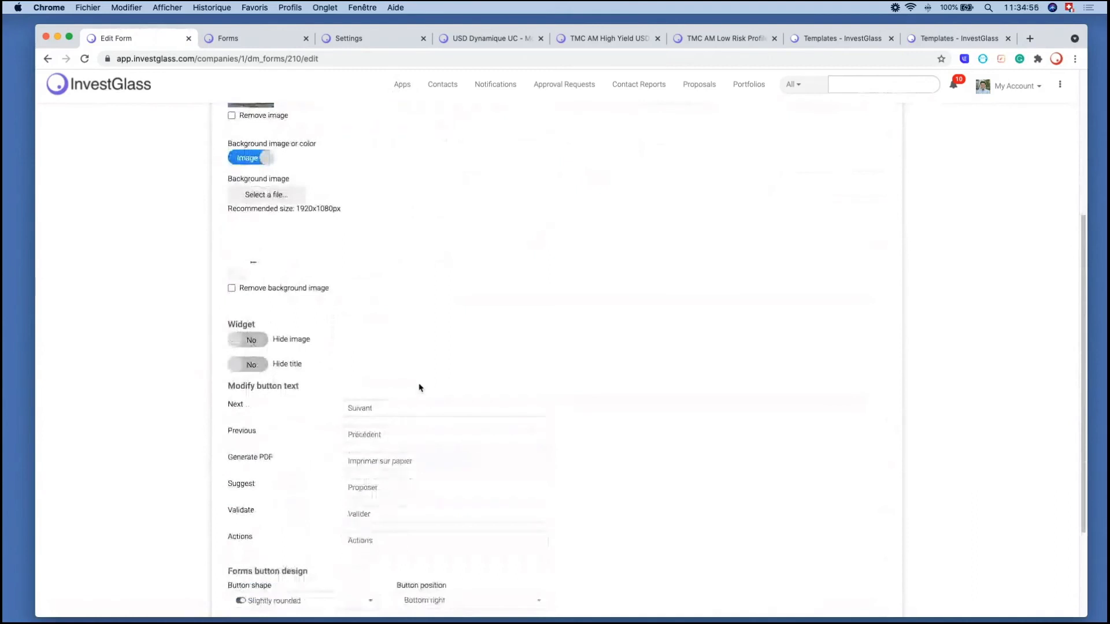
scroll(420, 331, down, 8)
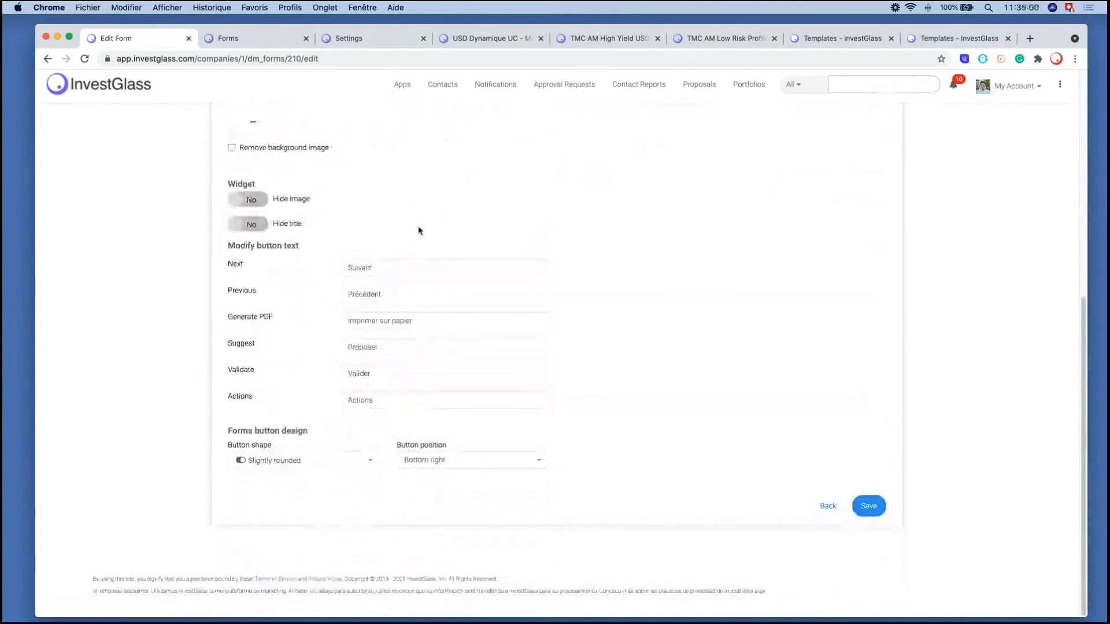
drag(418, 229, 471, 396)
click(589, 391)
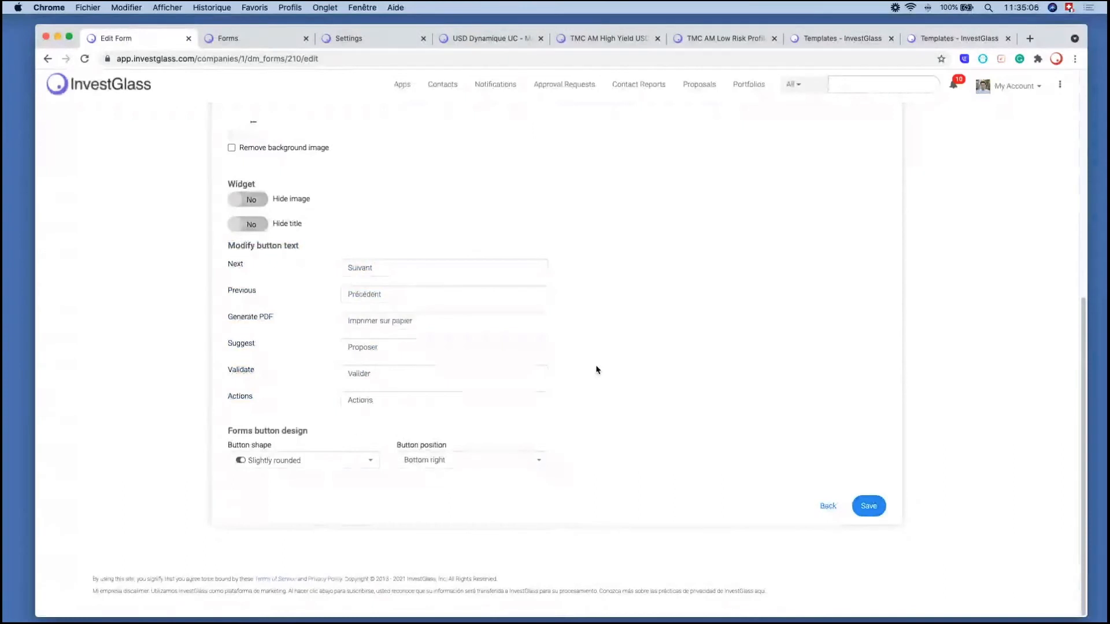
Step: View the shape and position choices for the form's buttons without changing either setting
click(354, 460)
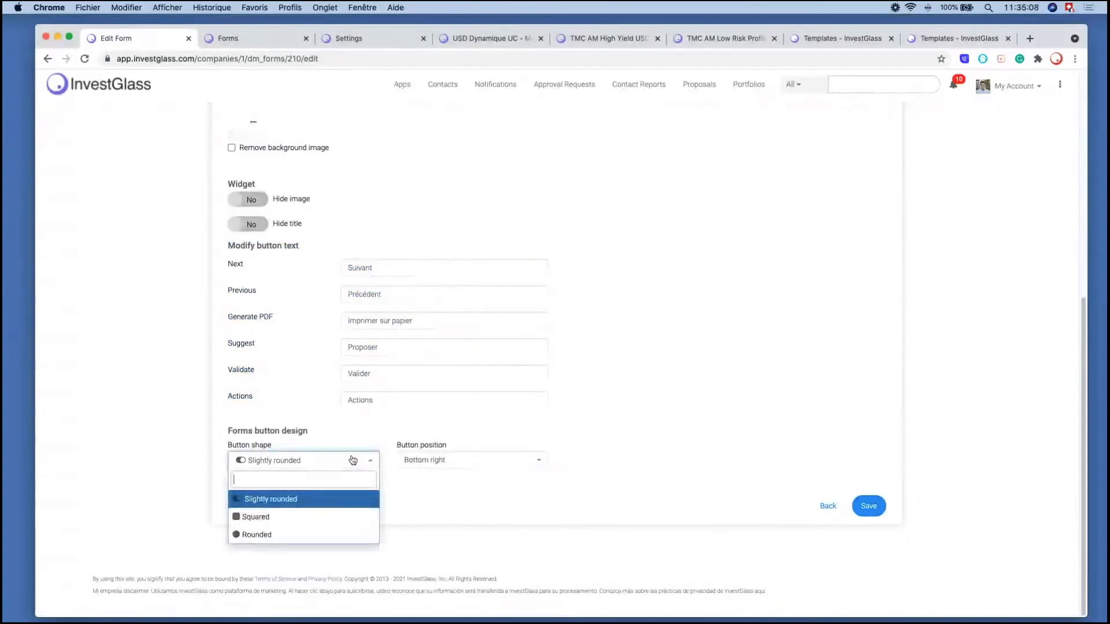
click(430, 459)
click(447, 440)
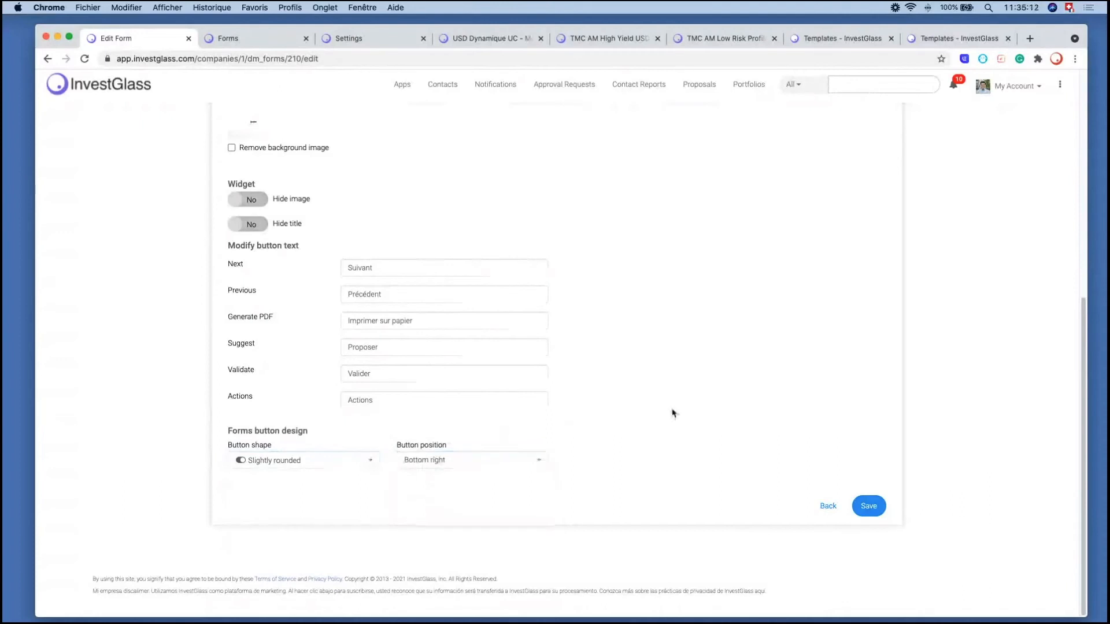
click(478, 458)
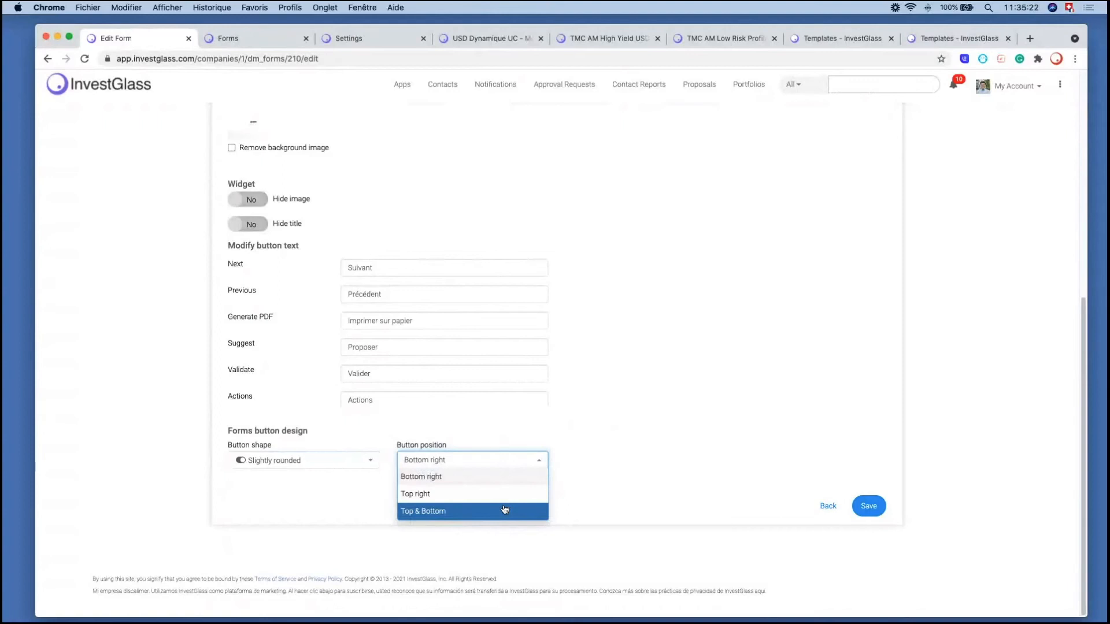
click(589, 401)
scroll(588, 399, up, 5)
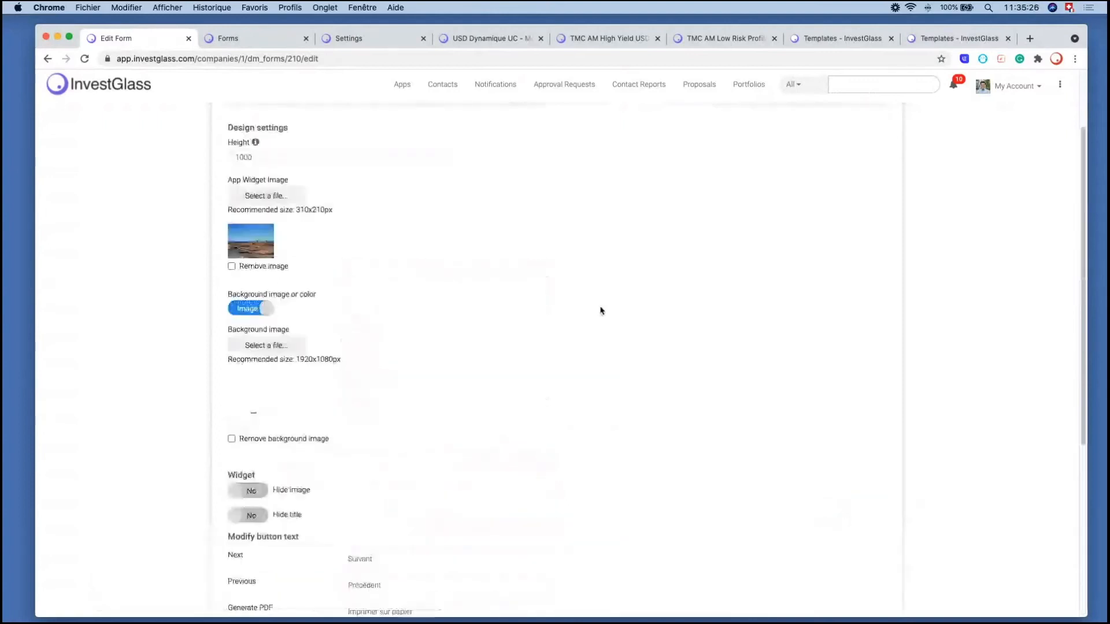
Step: In the form's permissions, enable Show in portal and try sharing on matching tags and on missing mandatory KYC fields, switching both conditions back off
click(787, 190)
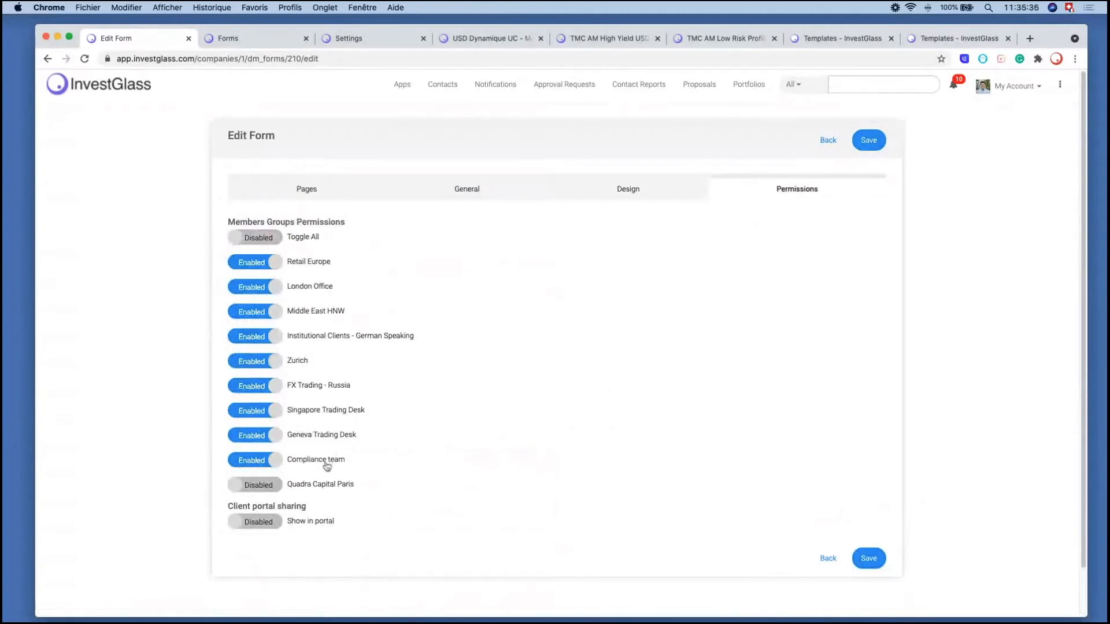
click(278, 525)
scroll(278, 525, down, 1)
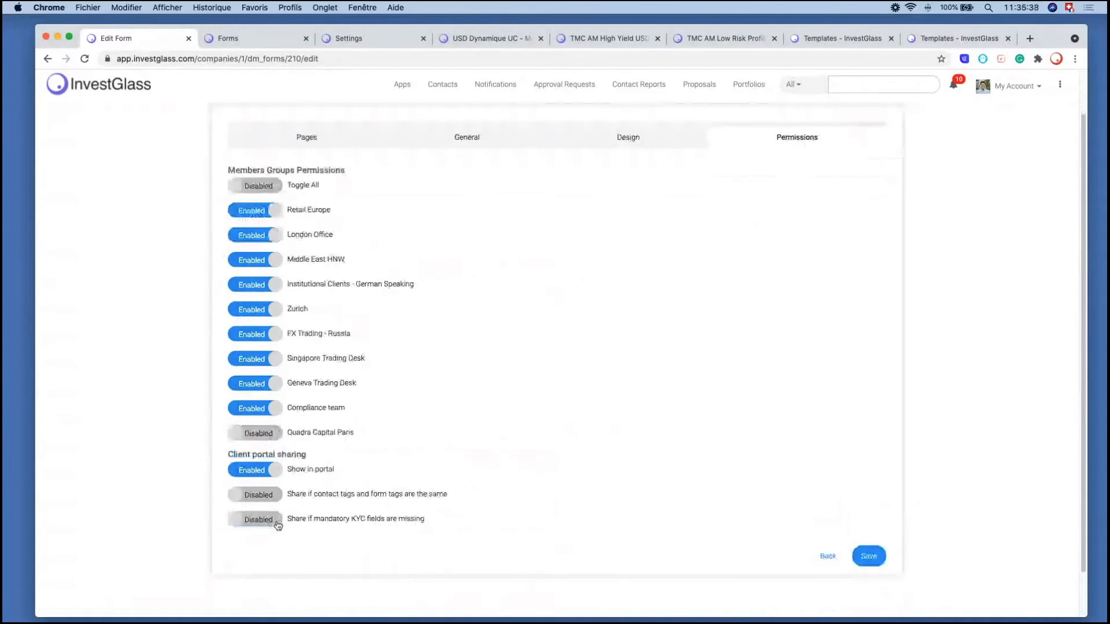
click(260, 461)
click(262, 486)
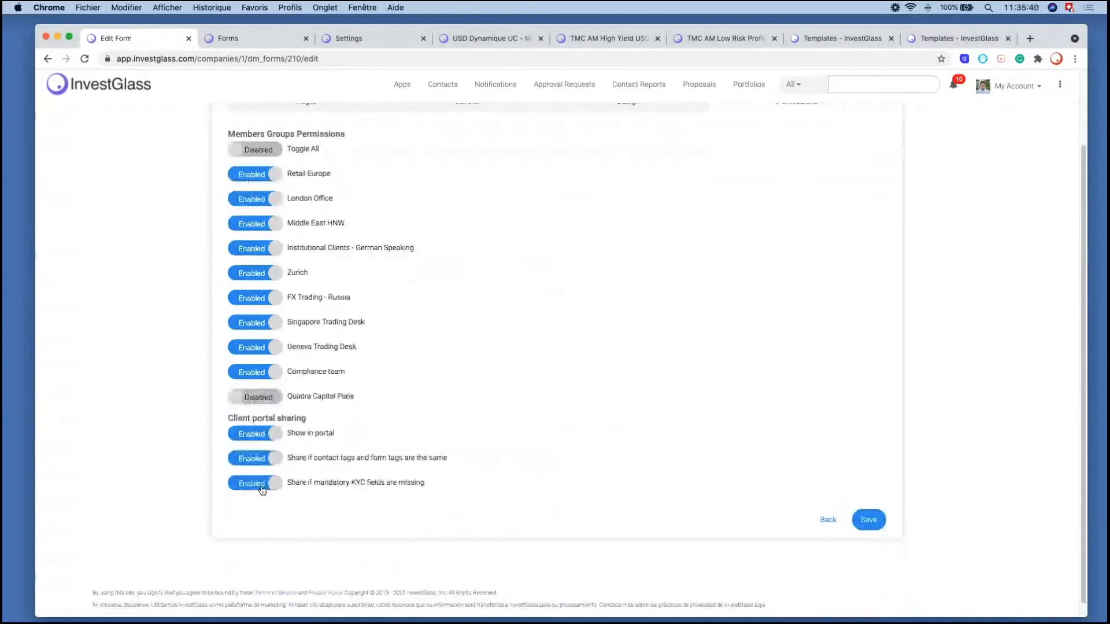
click(263, 489)
click(263, 460)
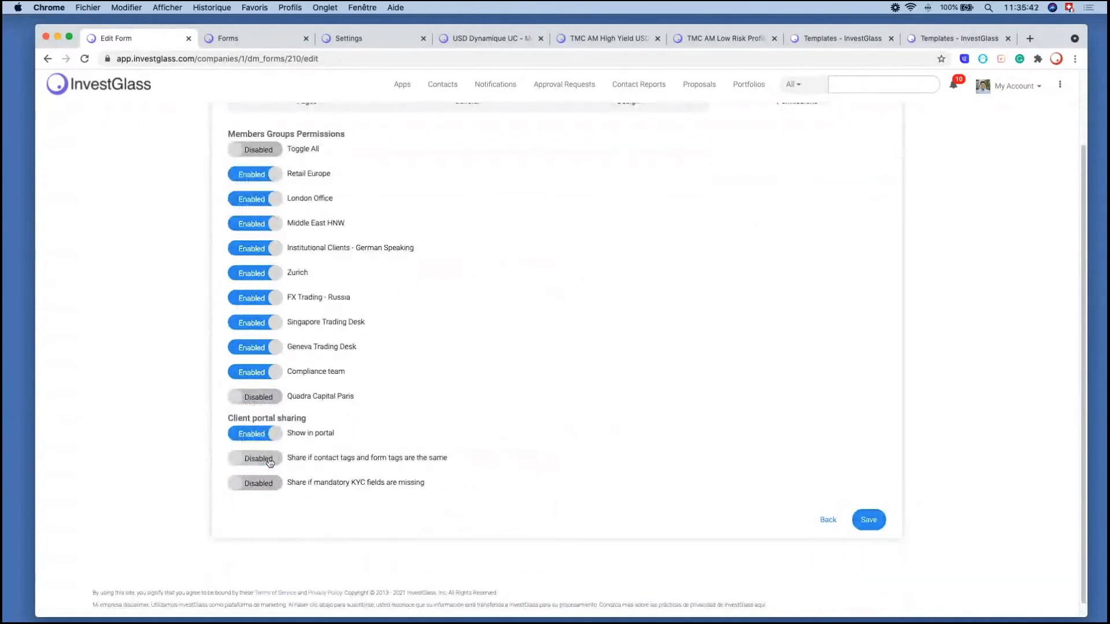
Step: Try the missing mandatory KYC fields sharing condition again and disable Show in portal
drag(449, 459, 275, 442)
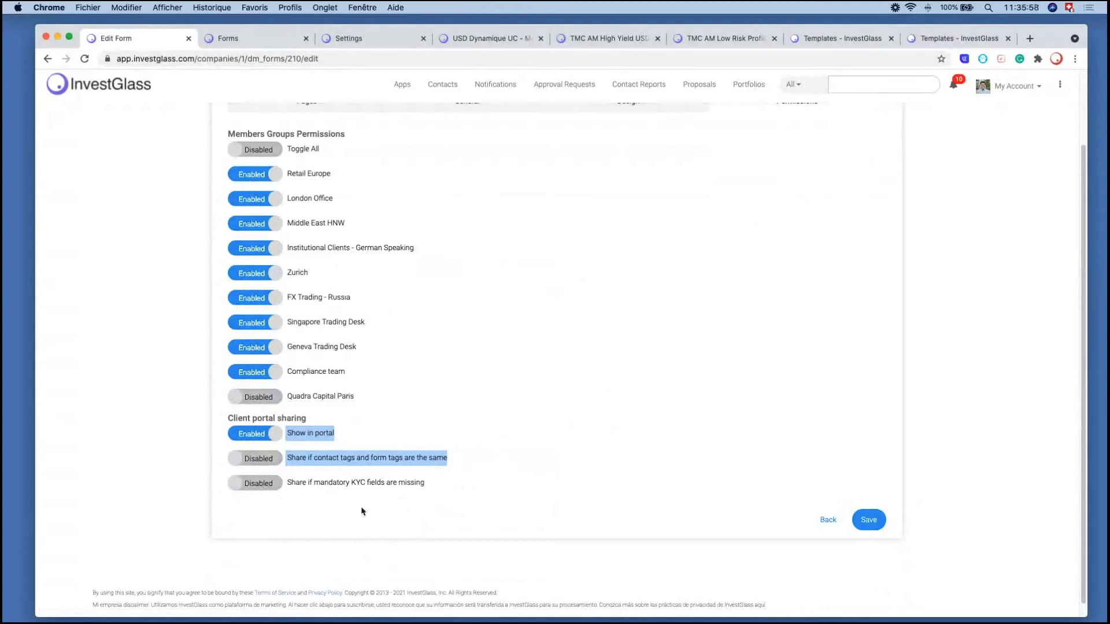
click(282, 484)
click(282, 484)
click(254, 434)
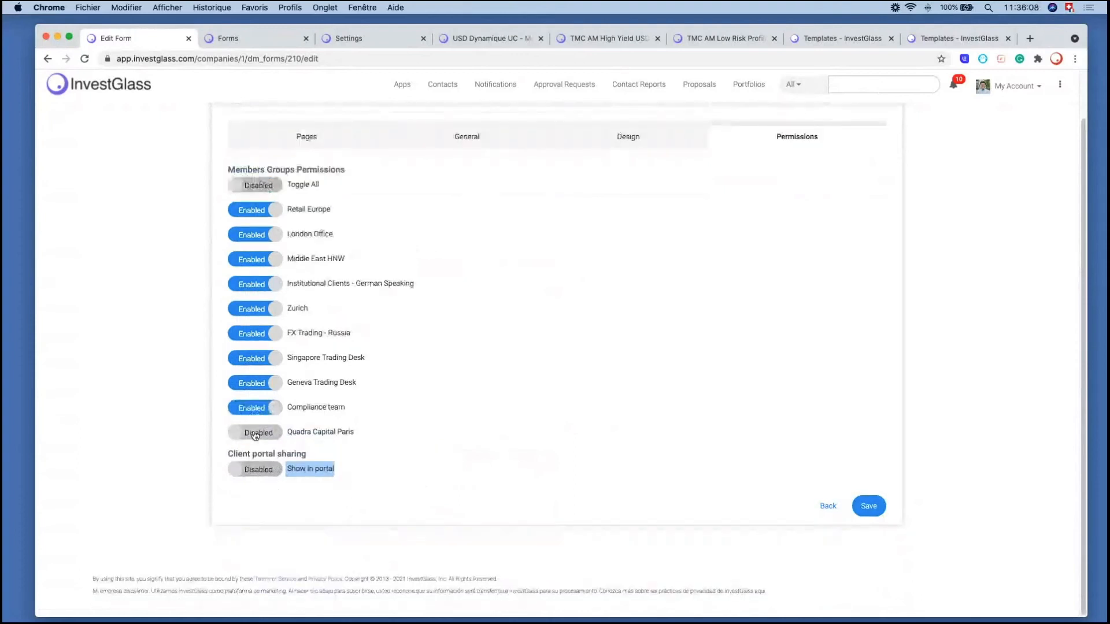
click(507, 384)
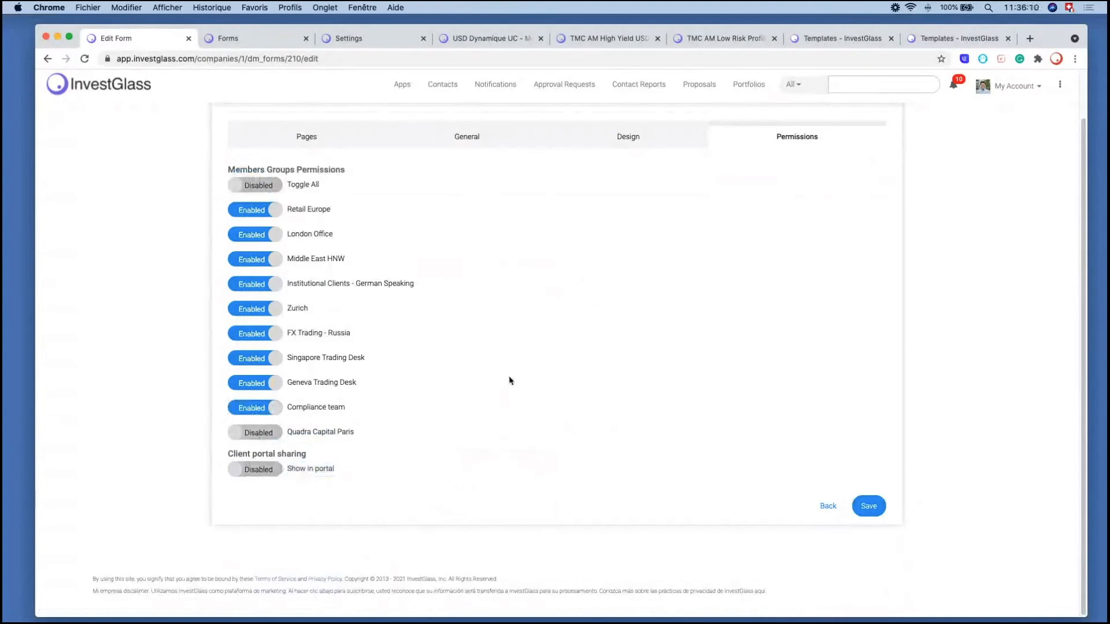
Step: Return to the form's page list and open the Apps overview in a separate browser tab
scroll(656, 413, up, 1)
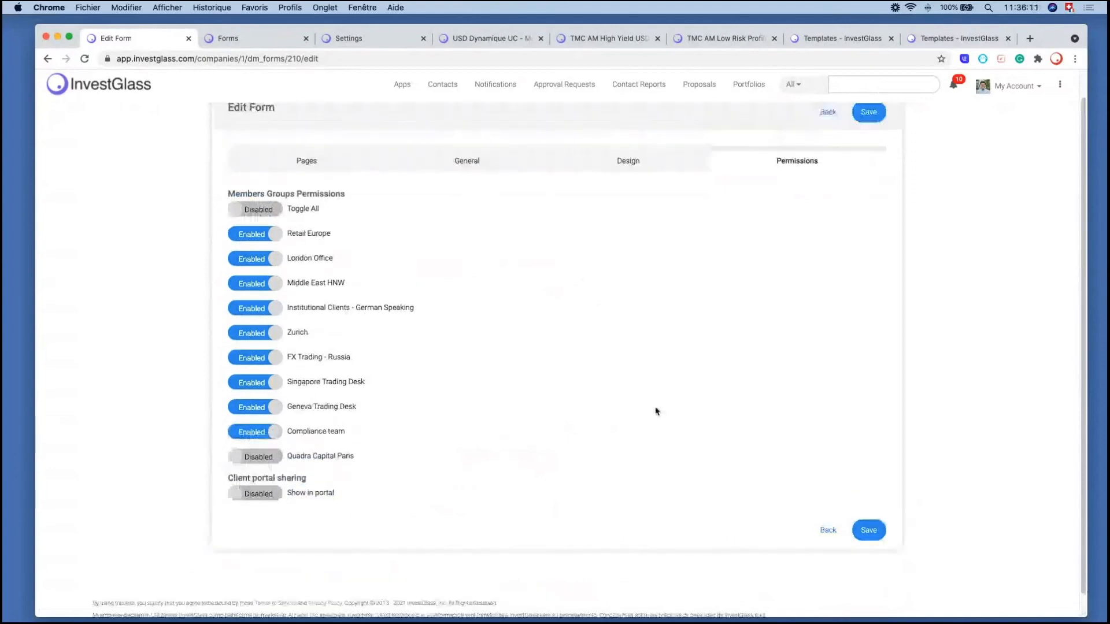
scroll(656, 411, up, 1)
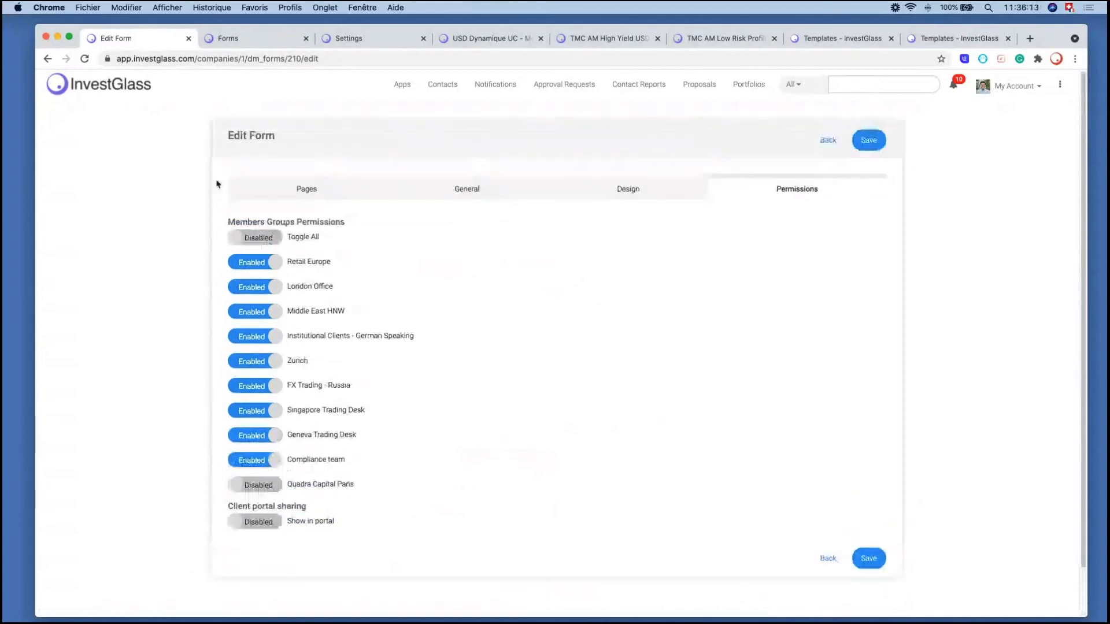
click(366, 201)
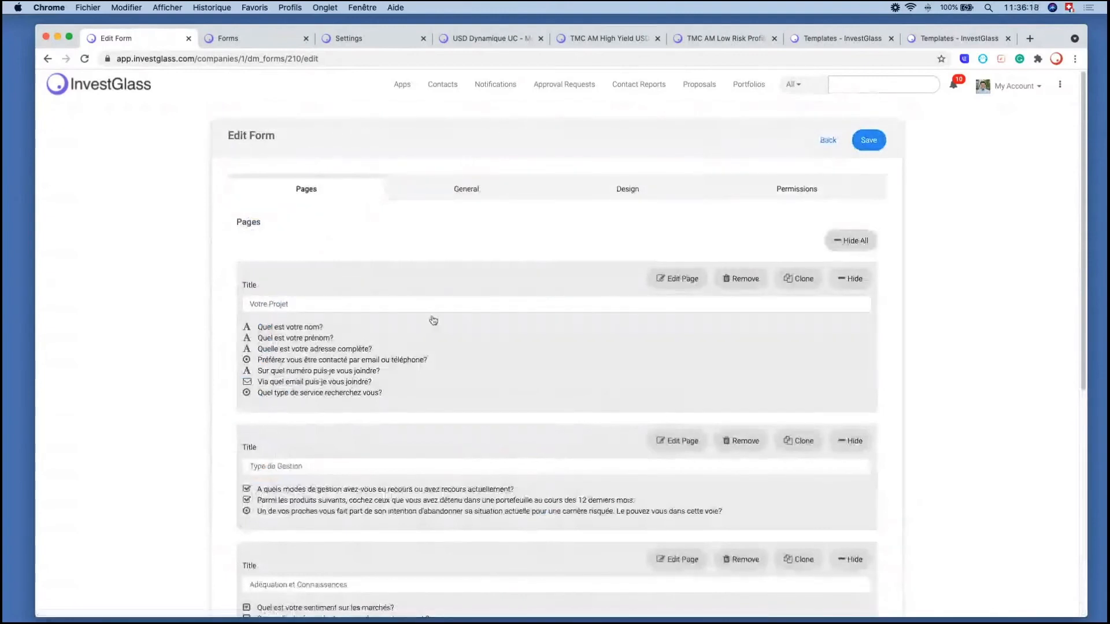
super+click(402, 84)
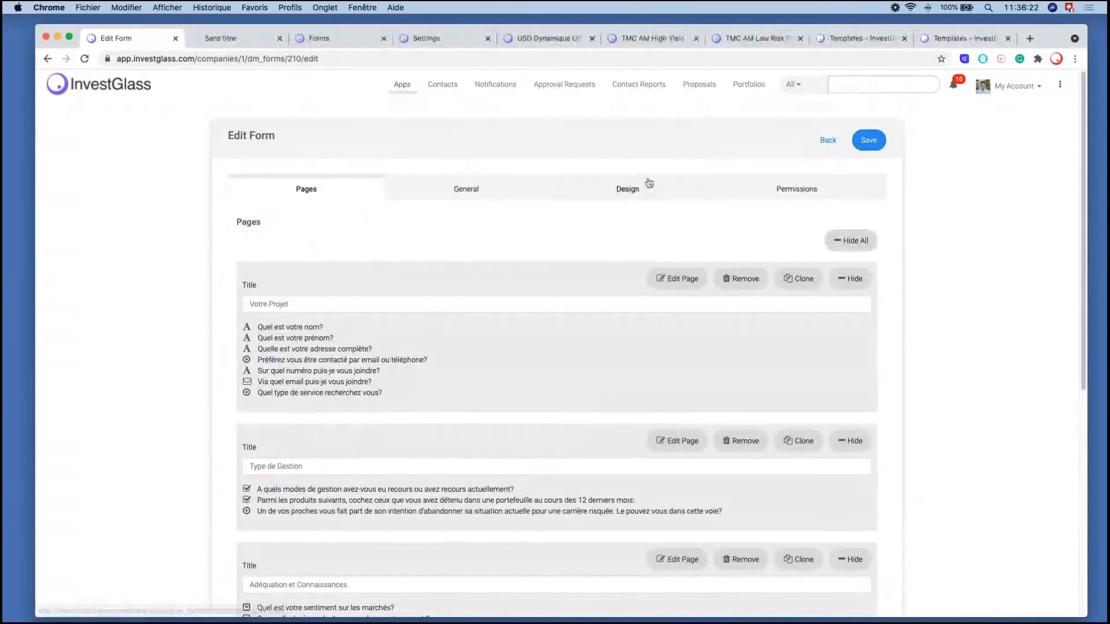
click(222, 41)
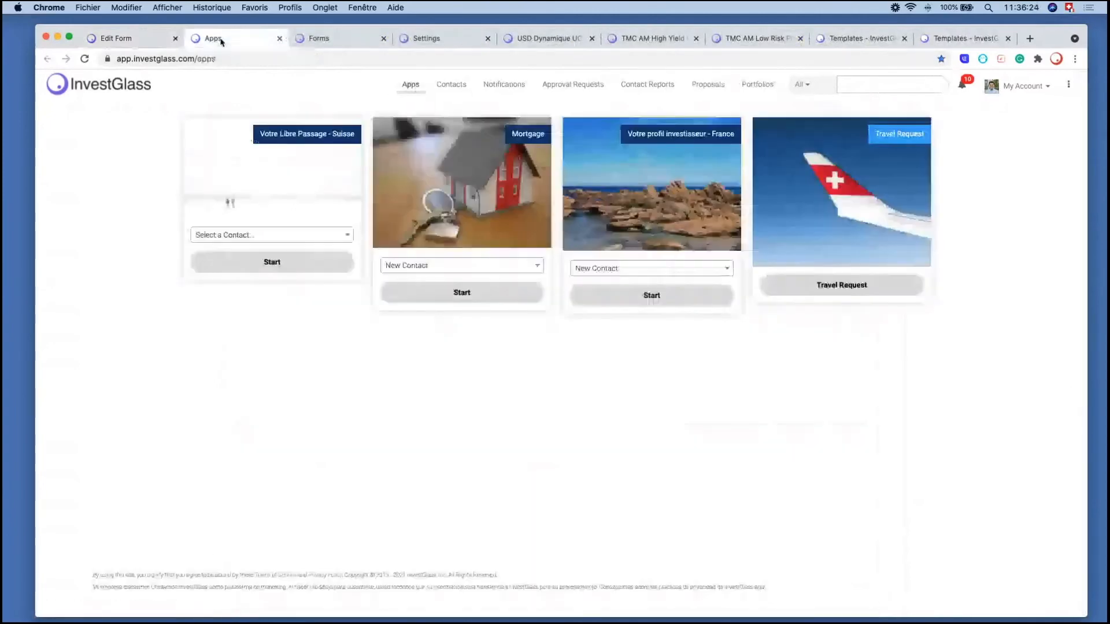
Step: Start the Votre Libre Passage - Suisse, Mortgage and Votre profil investisseur - France forms in separate browser tabs
click(286, 267)
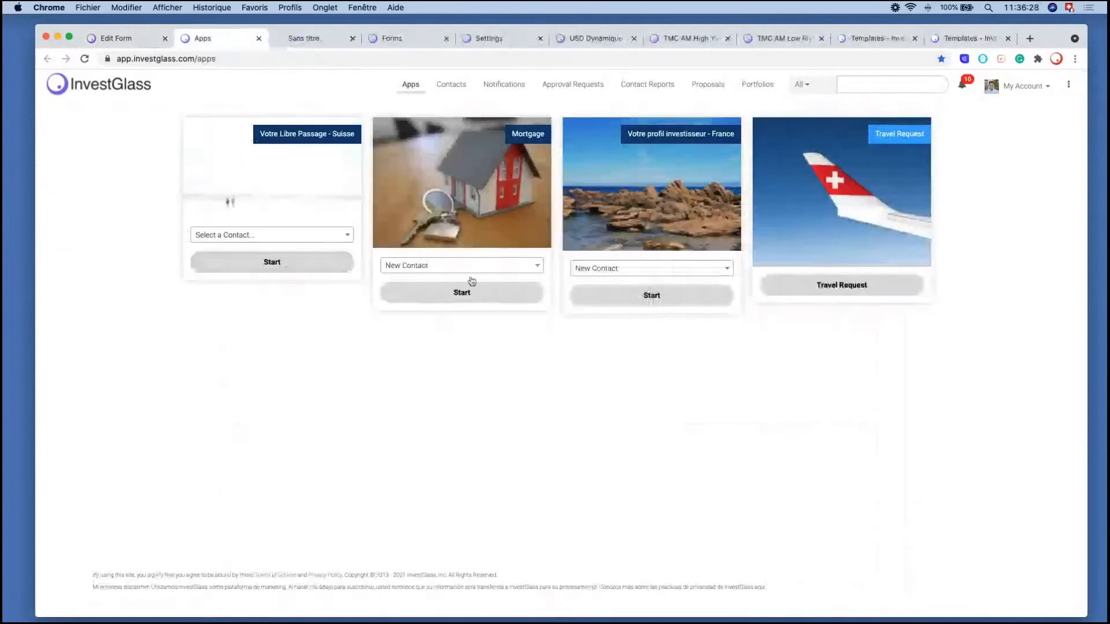
super+click(462, 294)
super+click(460, 300)
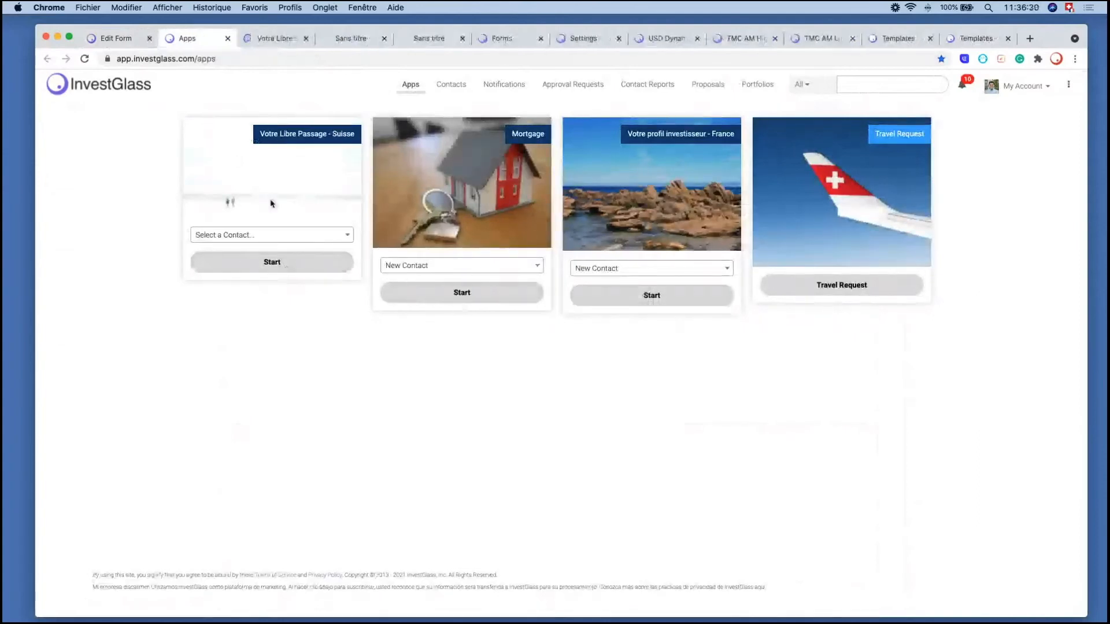
Step: Go through Votre Libre Passage - Suisse, trying the placement funds under Stratégie and viewing the Vos données de contact page
click(243, 40)
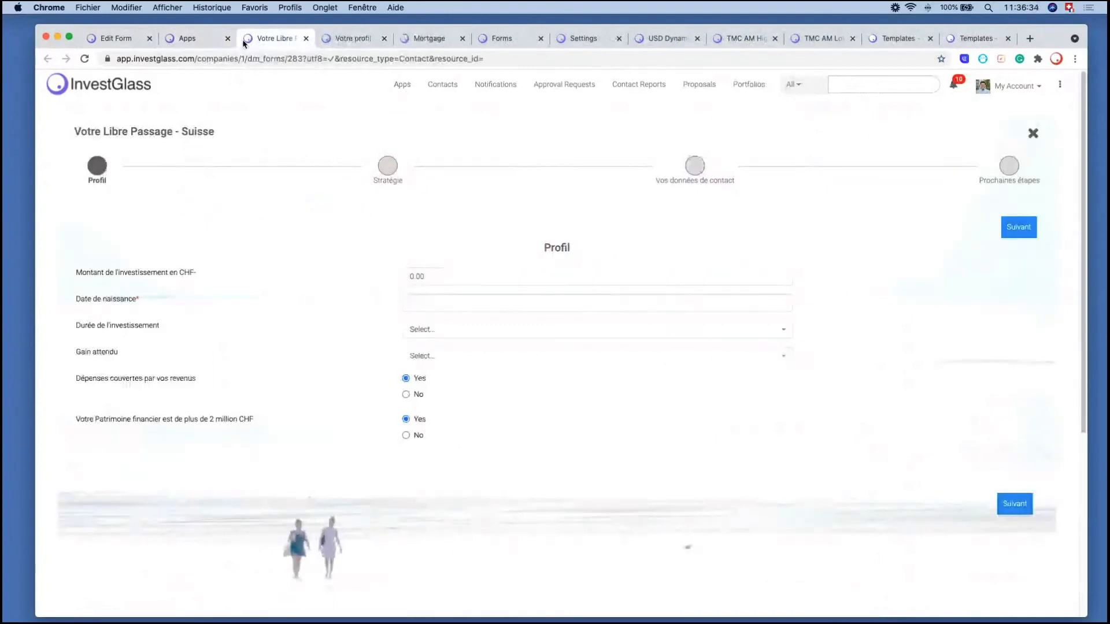
click(389, 169)
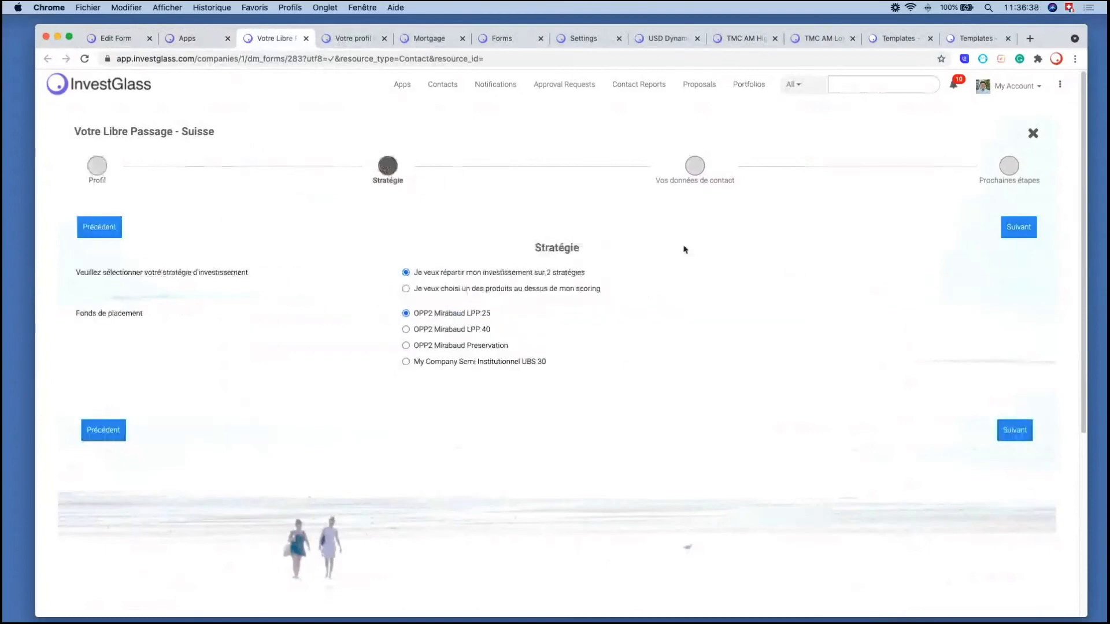
click(480, 332)
click(468, 345)
click(473, 361)
click(690, 171)
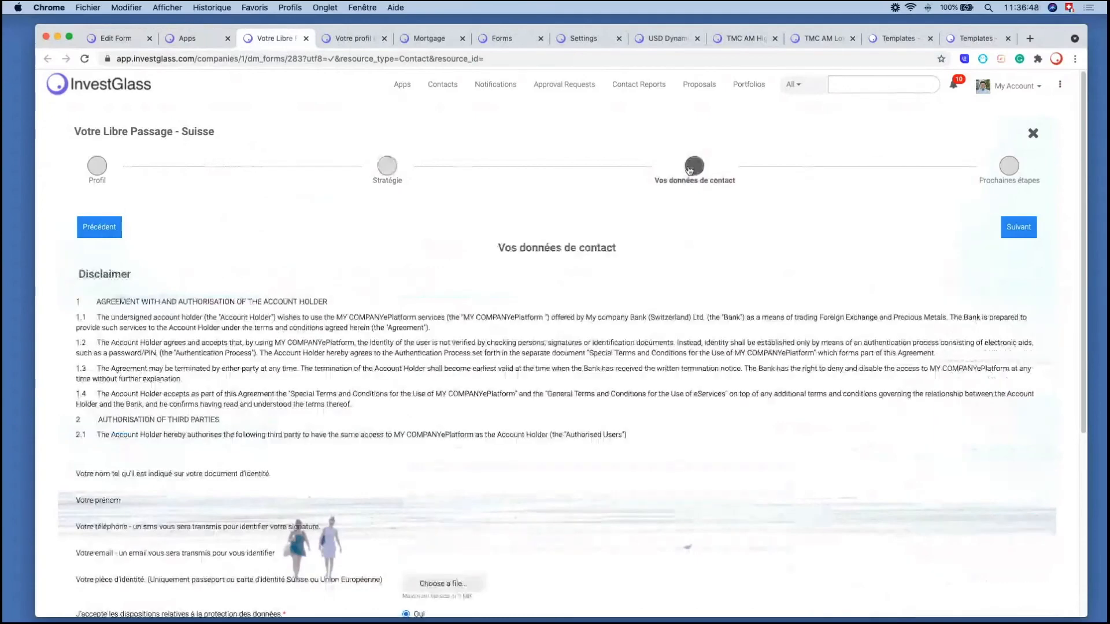
Step: View the French investor profile form, and examine the Mortgage form's Background and Checklist Overleaf – Lender A pages
click(327, 39)
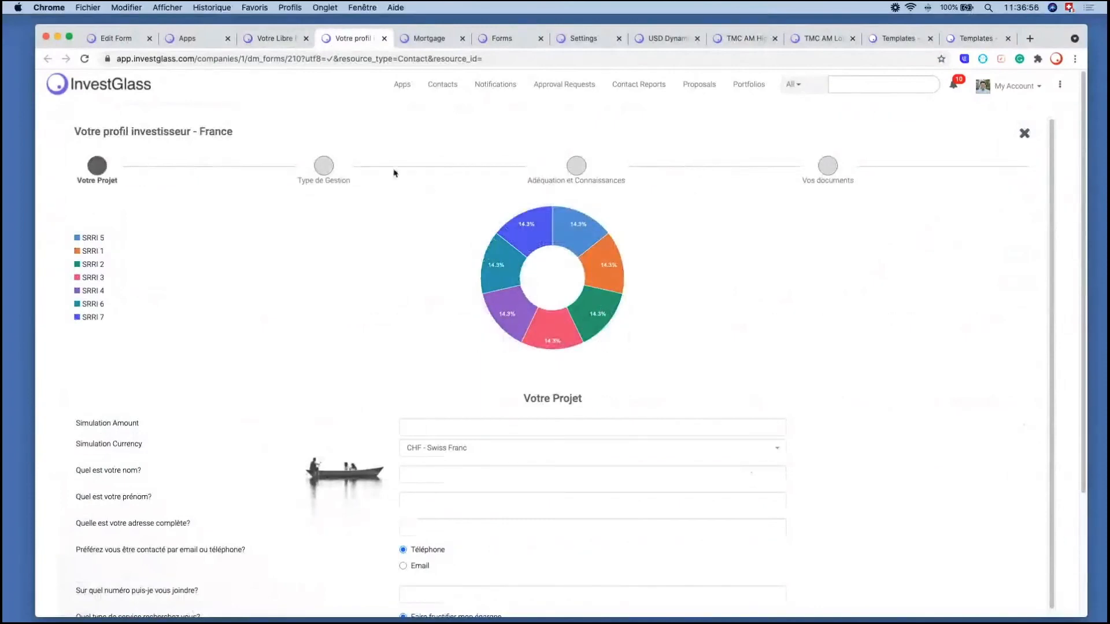
click(435, 39)
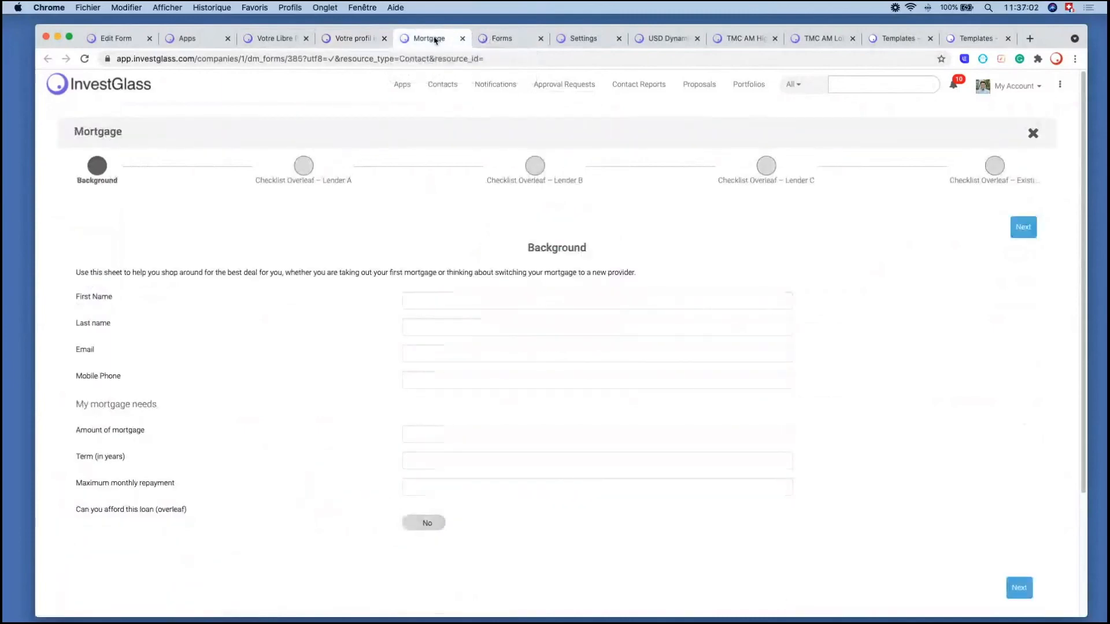
click(304, 167)
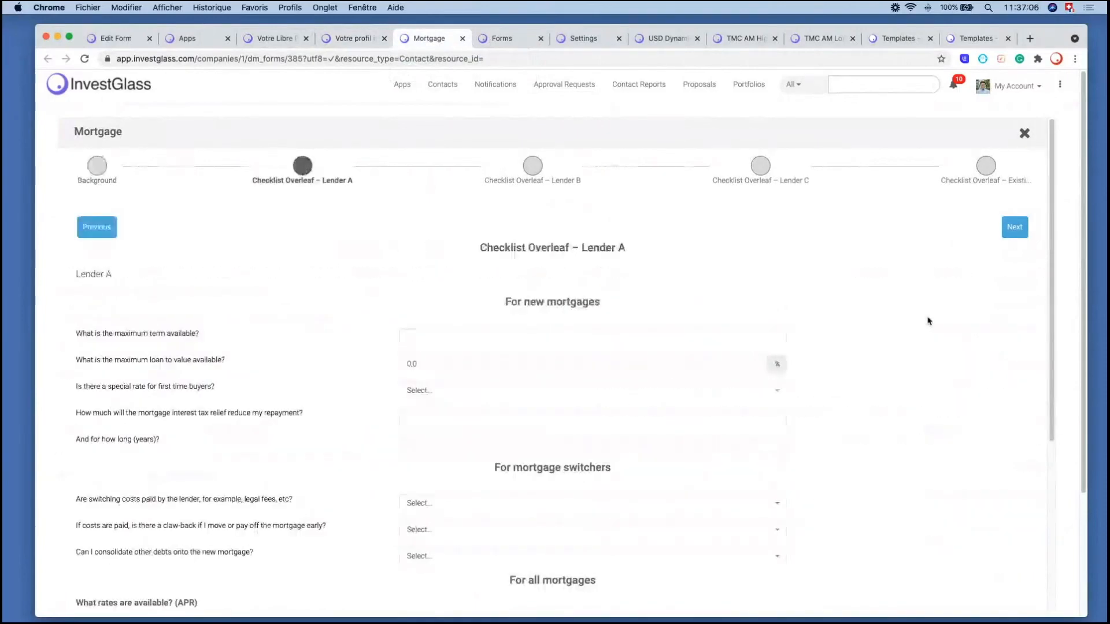
Step: Look over the rest of the Mortgage form's Lender A checklist and view the Lender B and Lender C checklist pages
scroll(930, 321, down, 10)
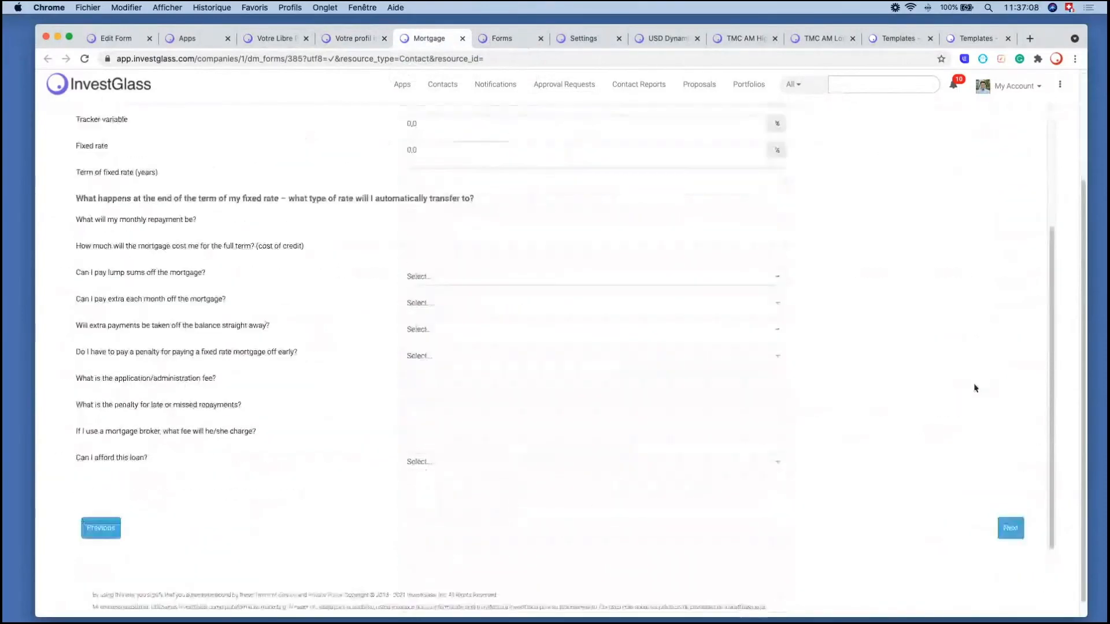
scroll(997, 444, up, 3)
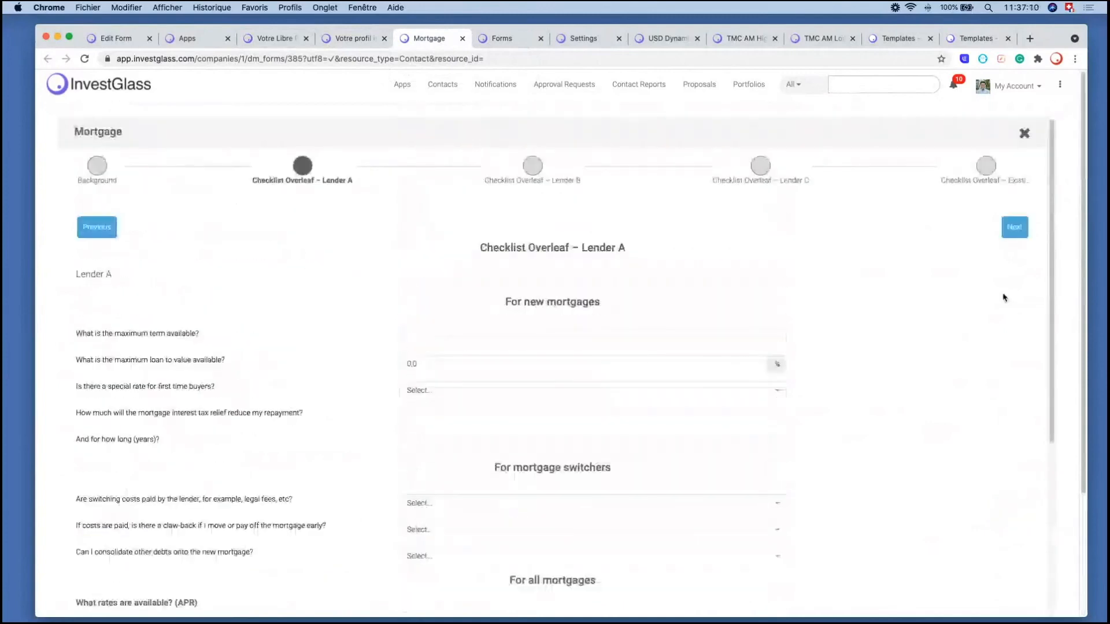
click(527, 164)
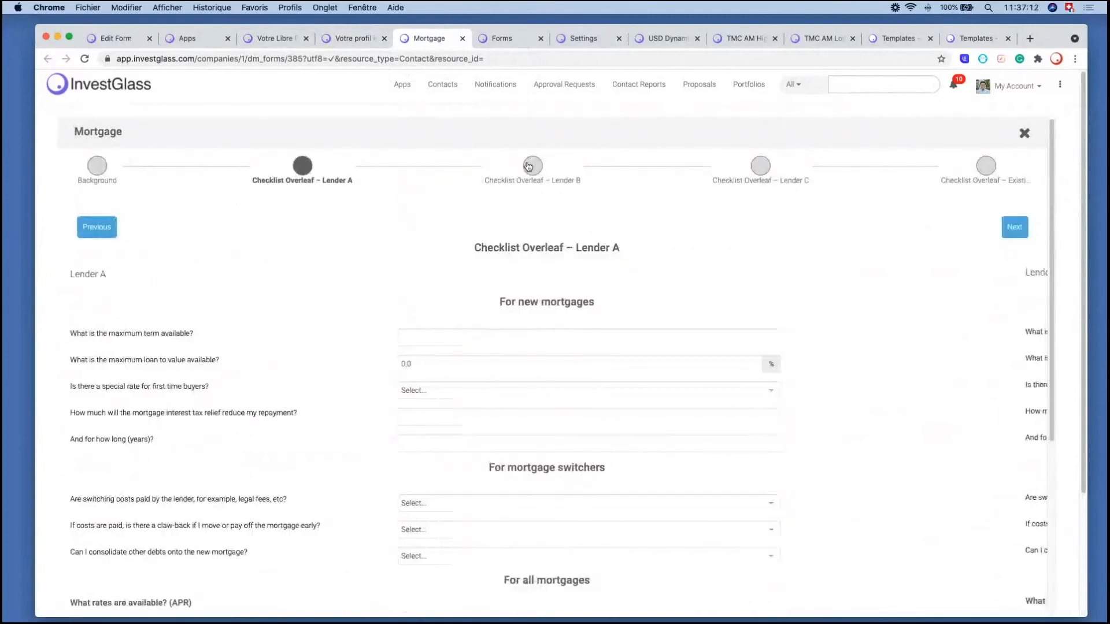
click(761, 164)
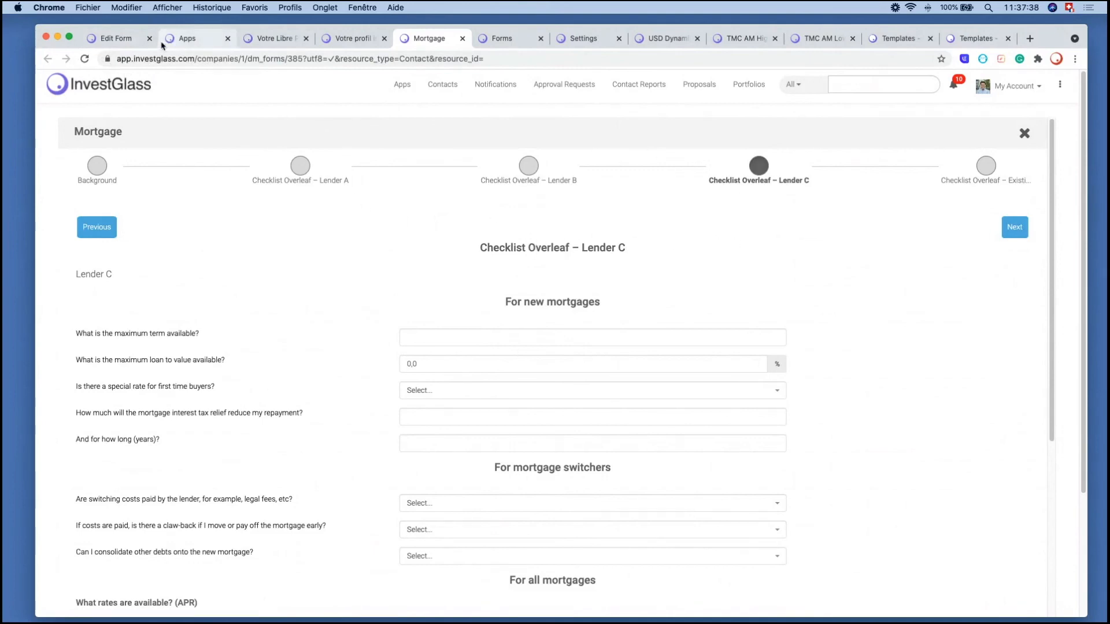
Step: Review the company's Design settings down to the client portal login section and open the automation rules
click(583, 38)
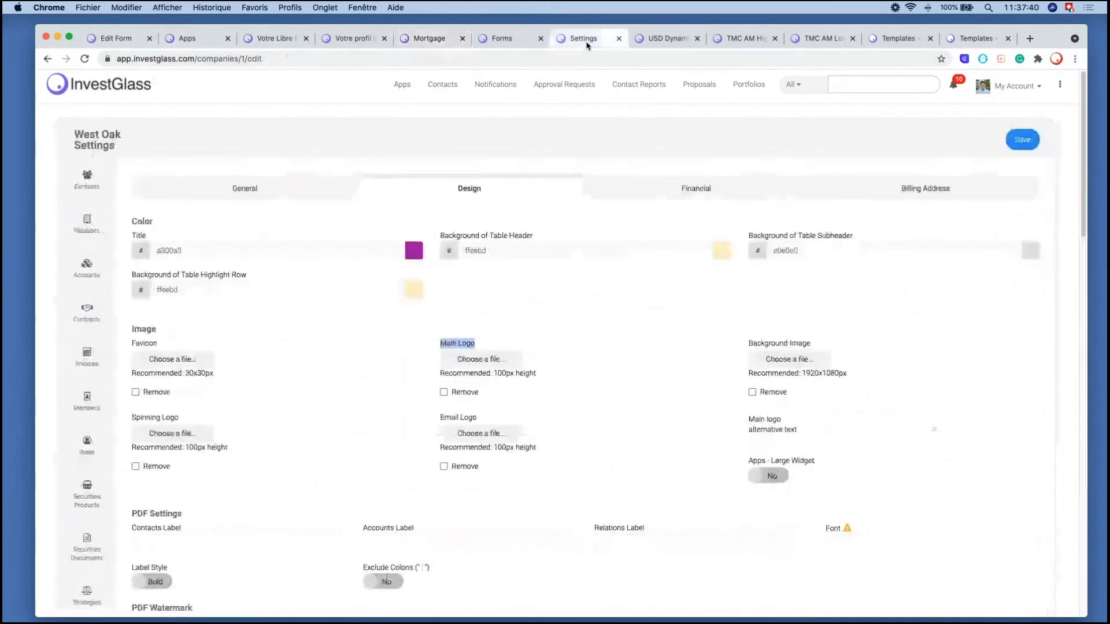
scroll(231, 285, down, 10)
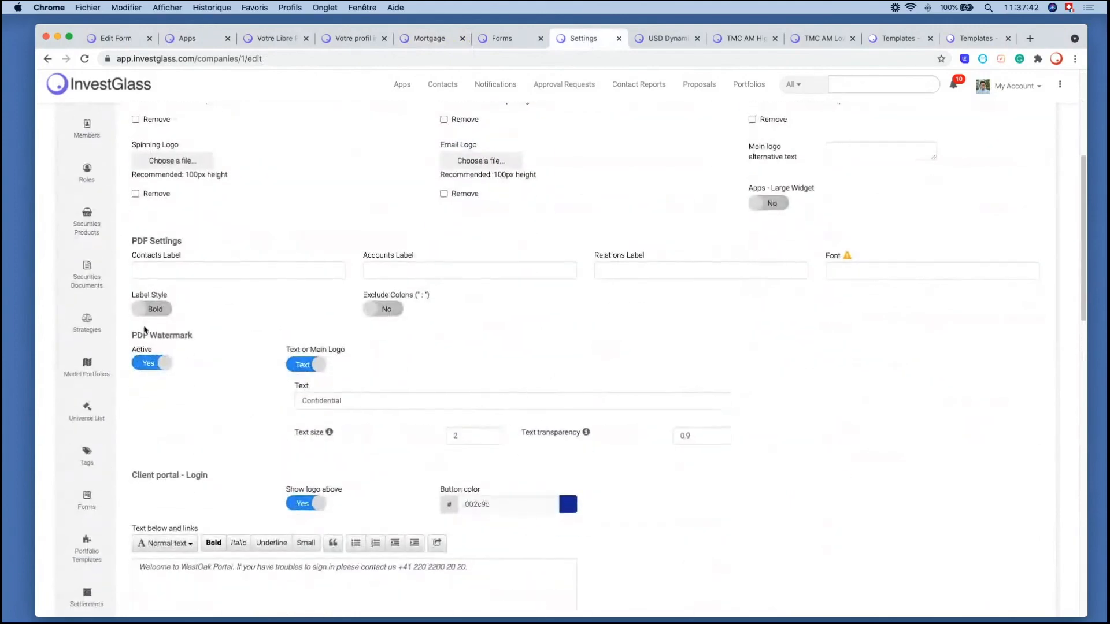
scroll(144, 329, down, 7)
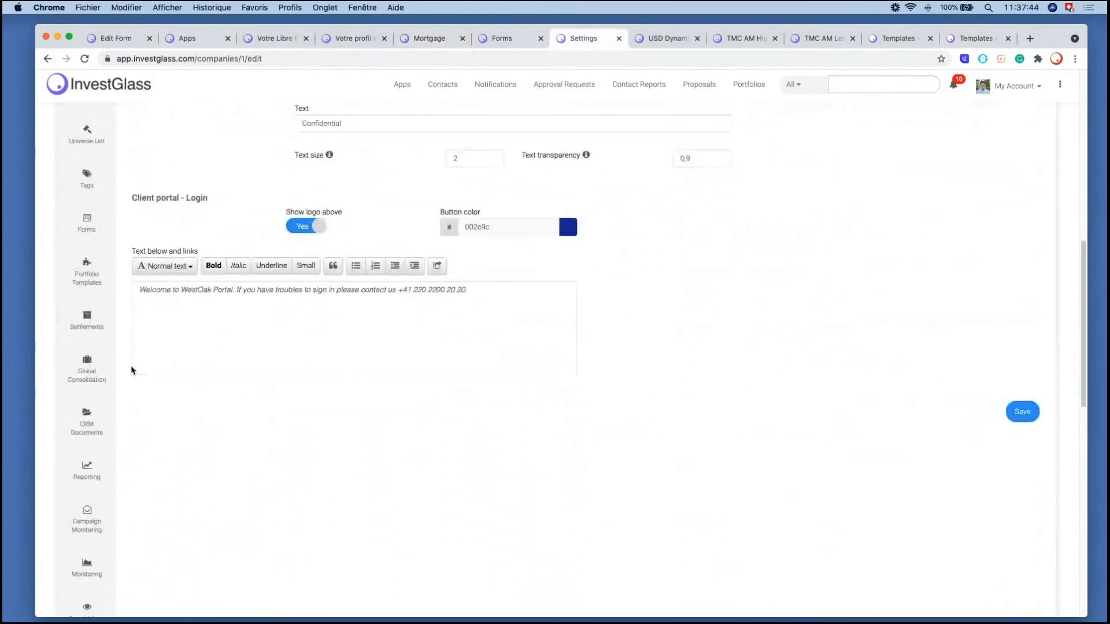
scroll(136, 379, down, 7)
click(92, 441)
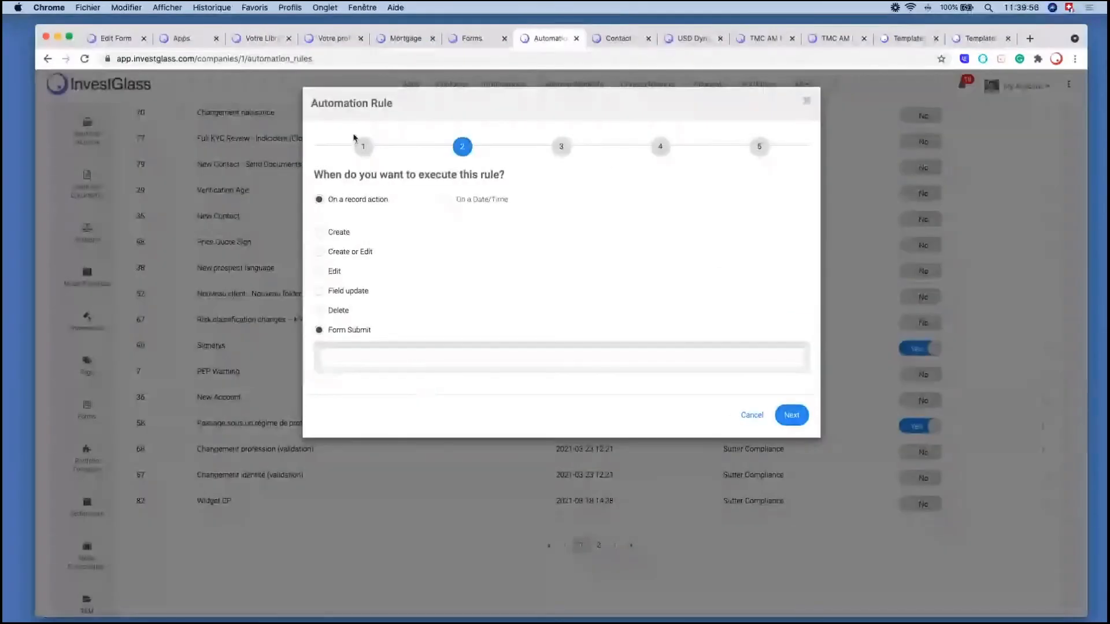
Step: Set the Signatys automation rule's API to Form, make it execute on Create, and view the available methods
click(360, 143)
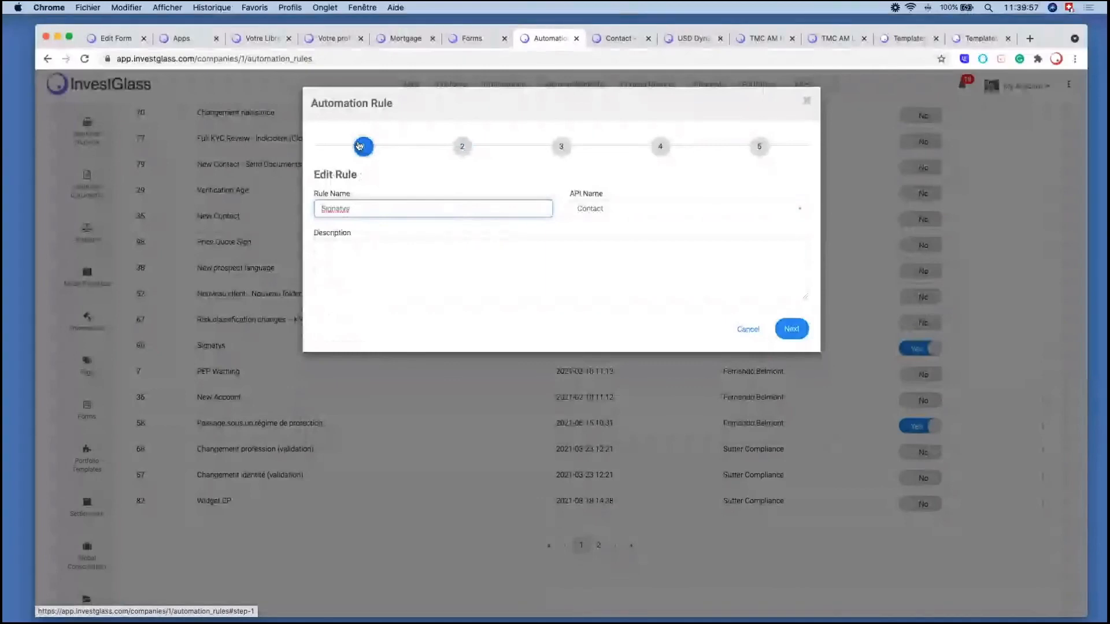
click(596, 208)
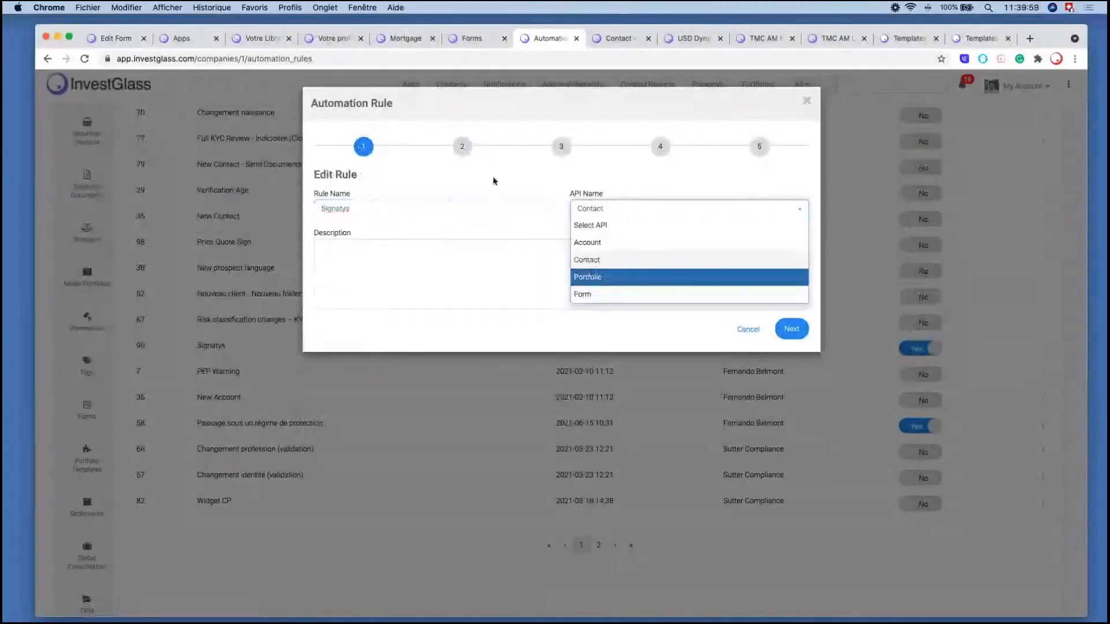
click(578, 293)
click(467, 149)
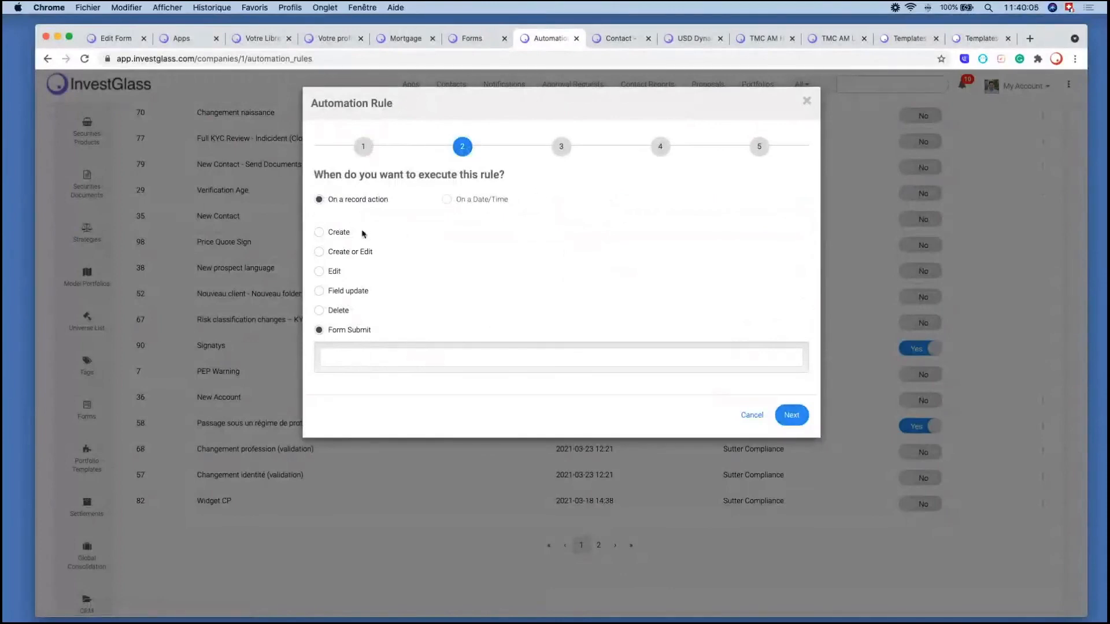
click(345, 232)
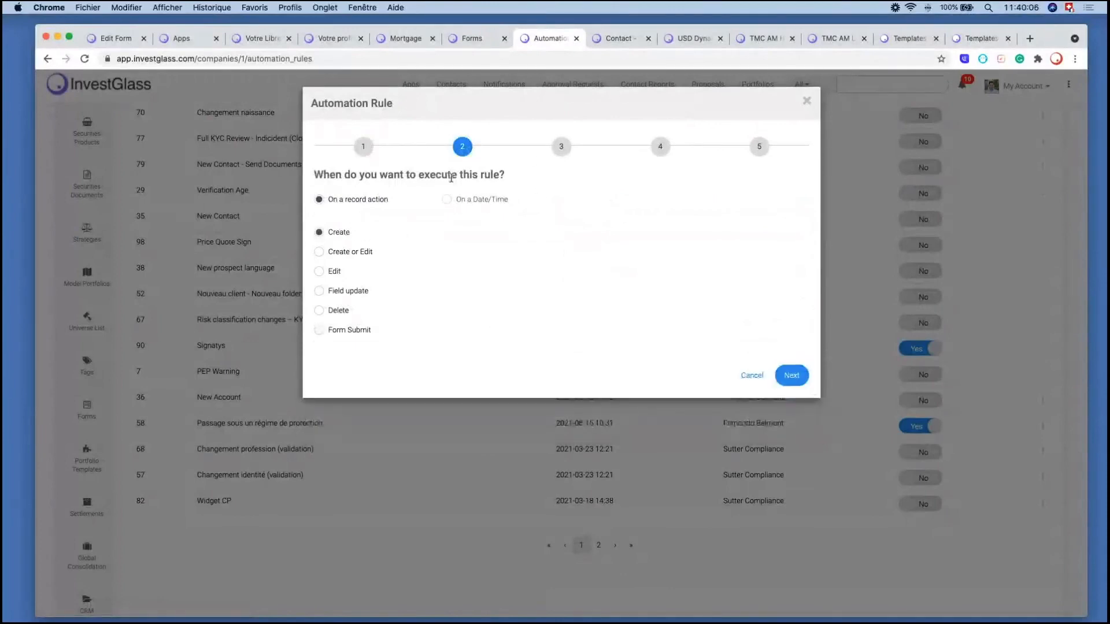
click(659, 147)
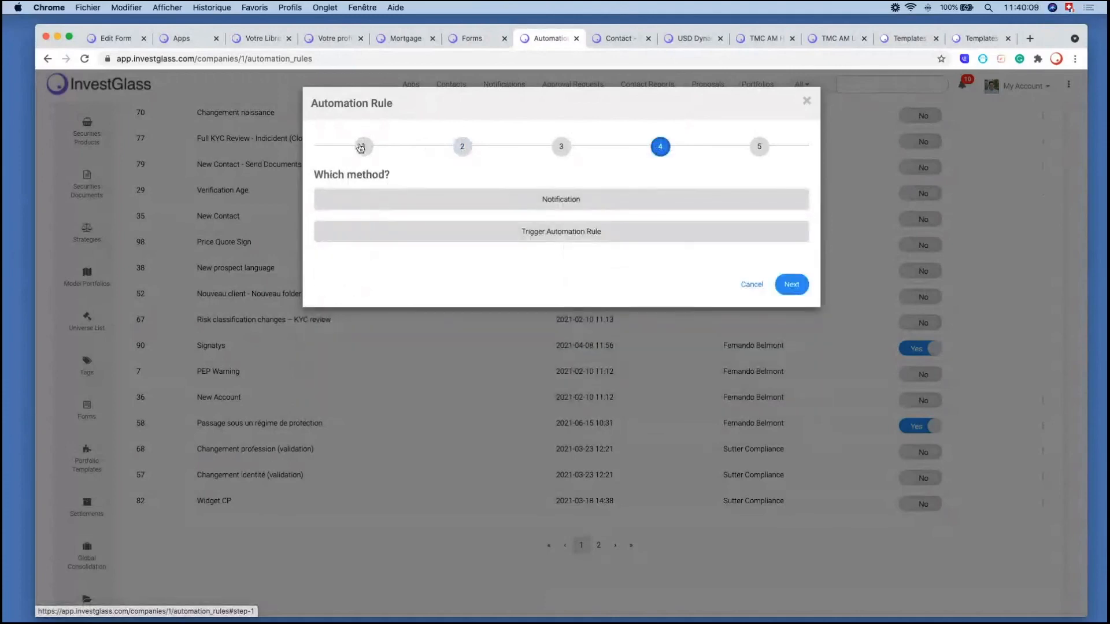
Step: Change the Signatys rule's API to Portfolio and choose Update Record as its method
click(361, 148)
click(662, 212)
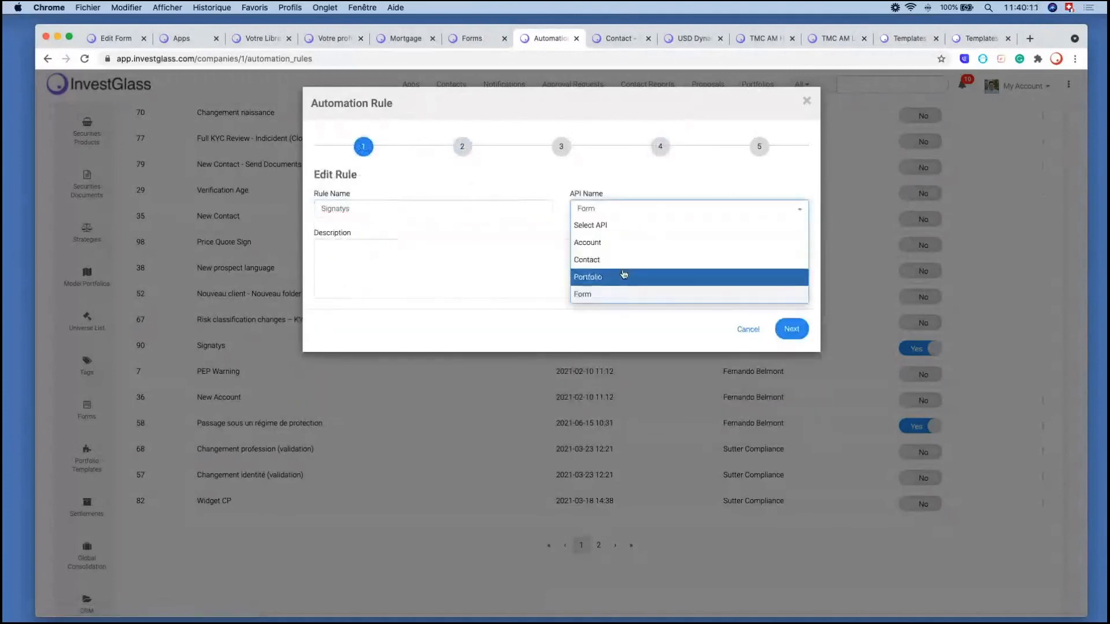
click(607, 277)
click(659, 148)
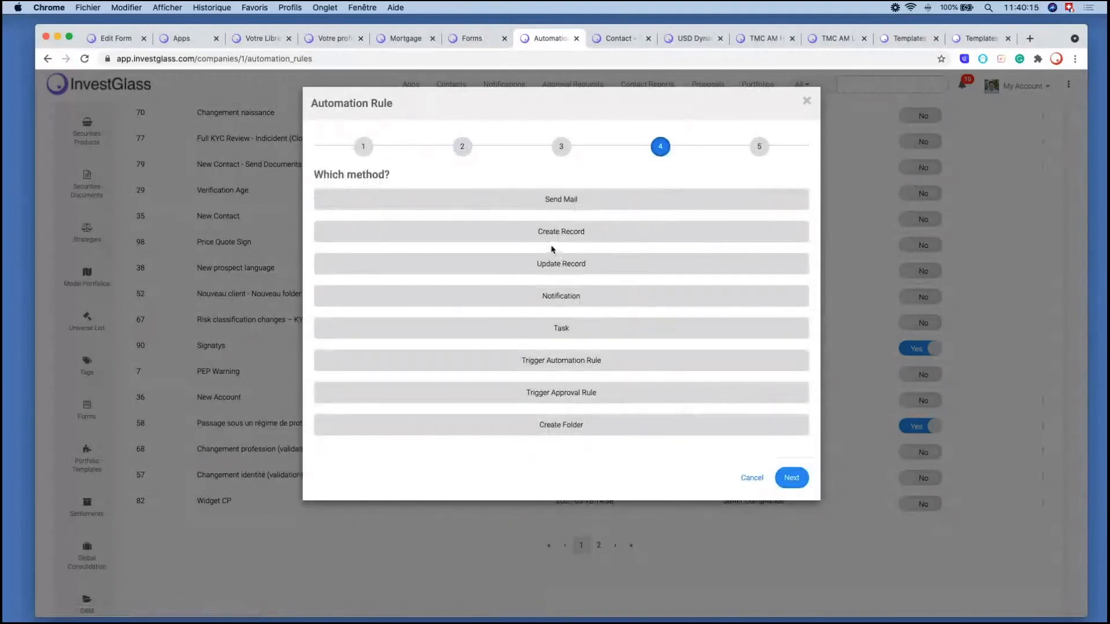
click(560, 266)
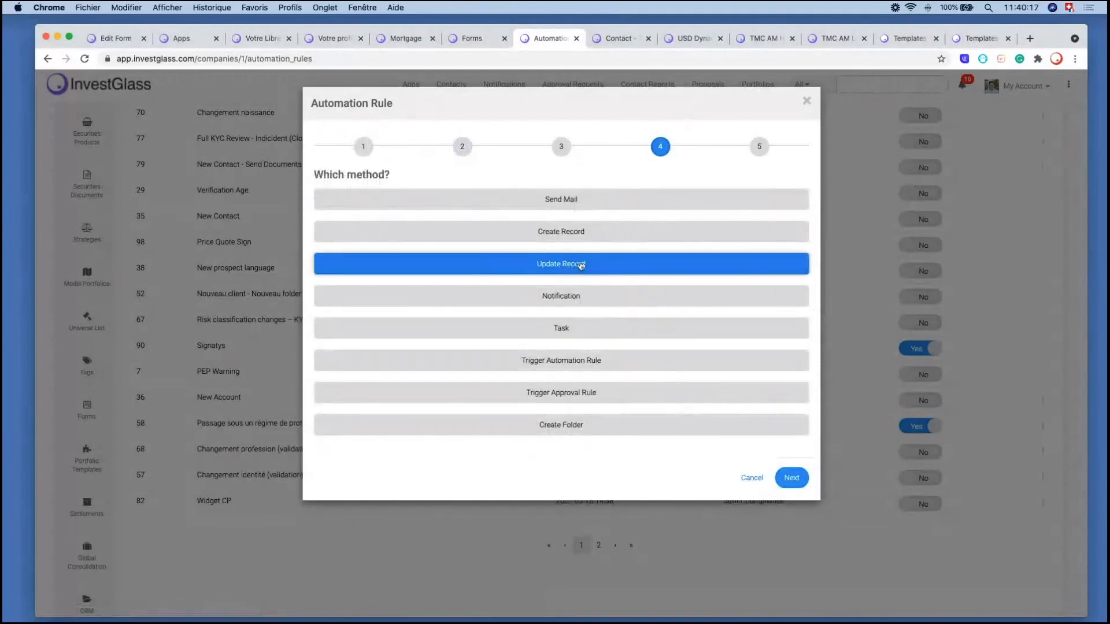
Step: In the rule's record update, select Prospecting for the Simple sales pipeline and New Website Leads for the Sales and marketing pipeline
click(760, 145)
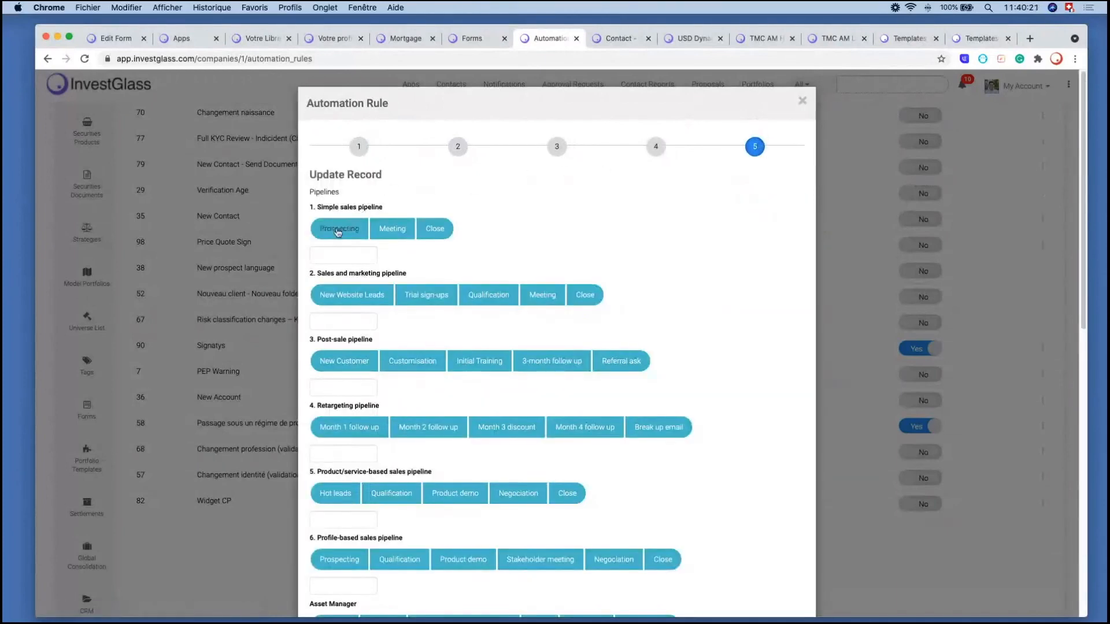
click(338, 230)
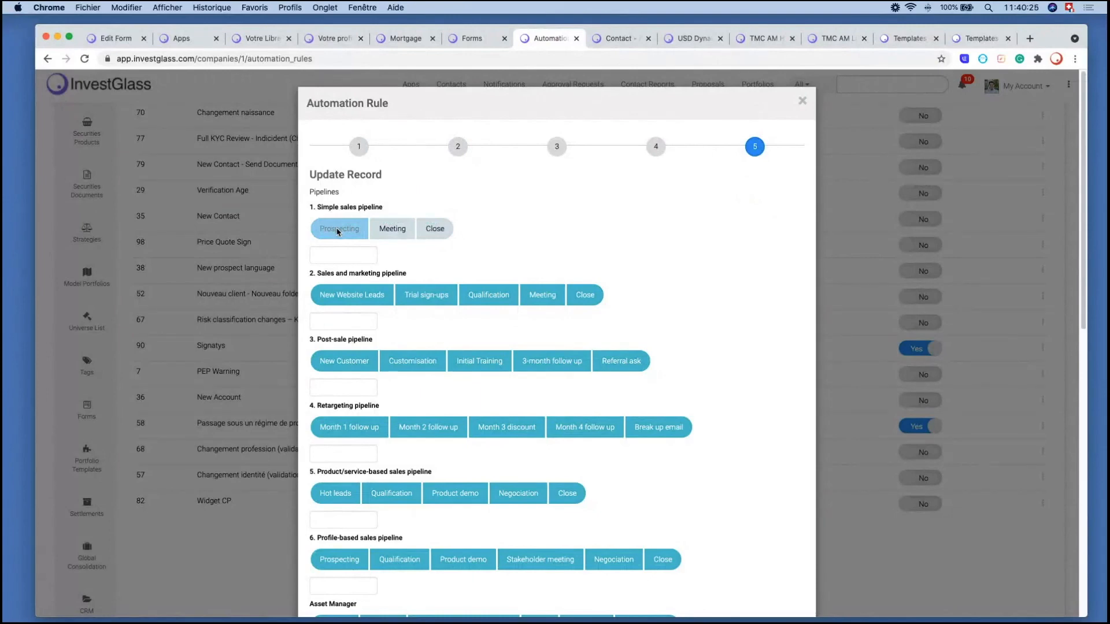
click(341, 303)
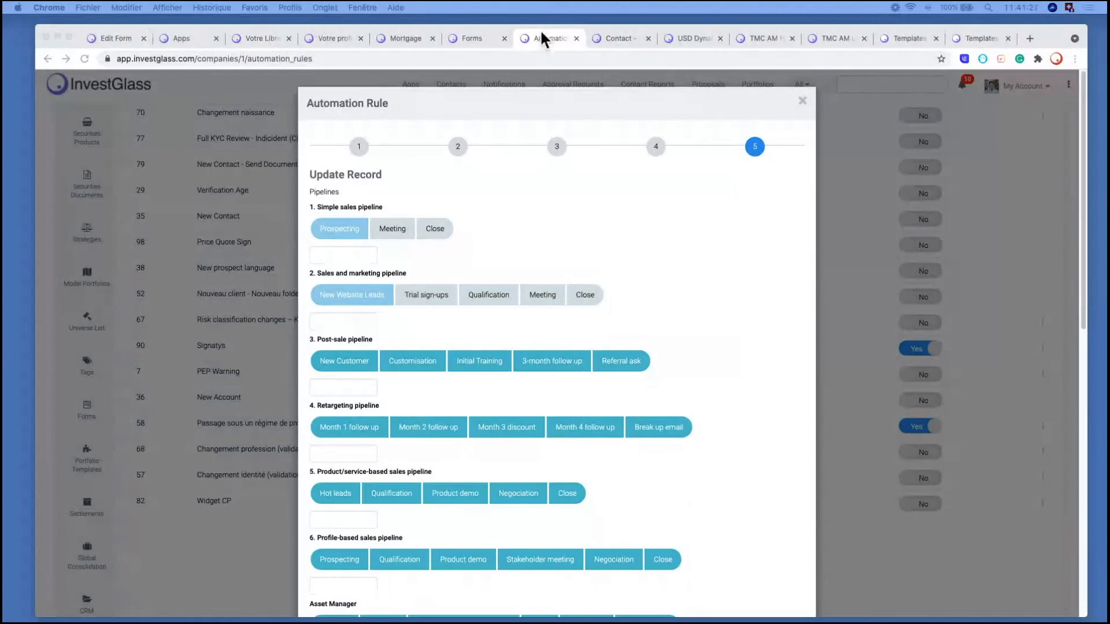
Step: Go to investglass.com, open the Application Exchange page and look through the partner applications offered there
click(542, 58)
text(investglass.com)
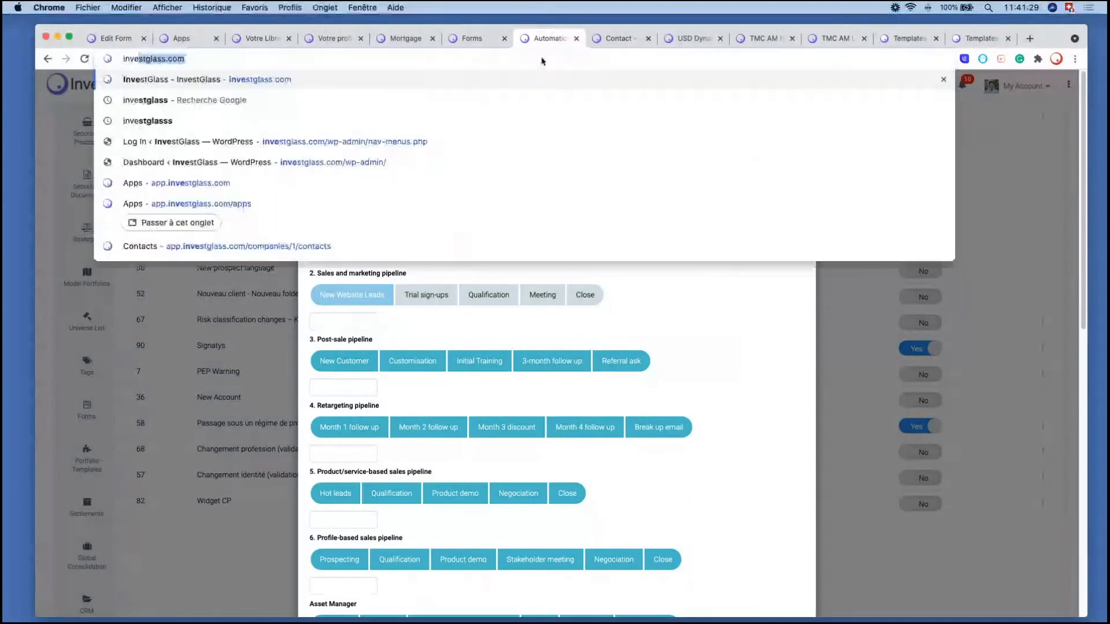
key(Return)
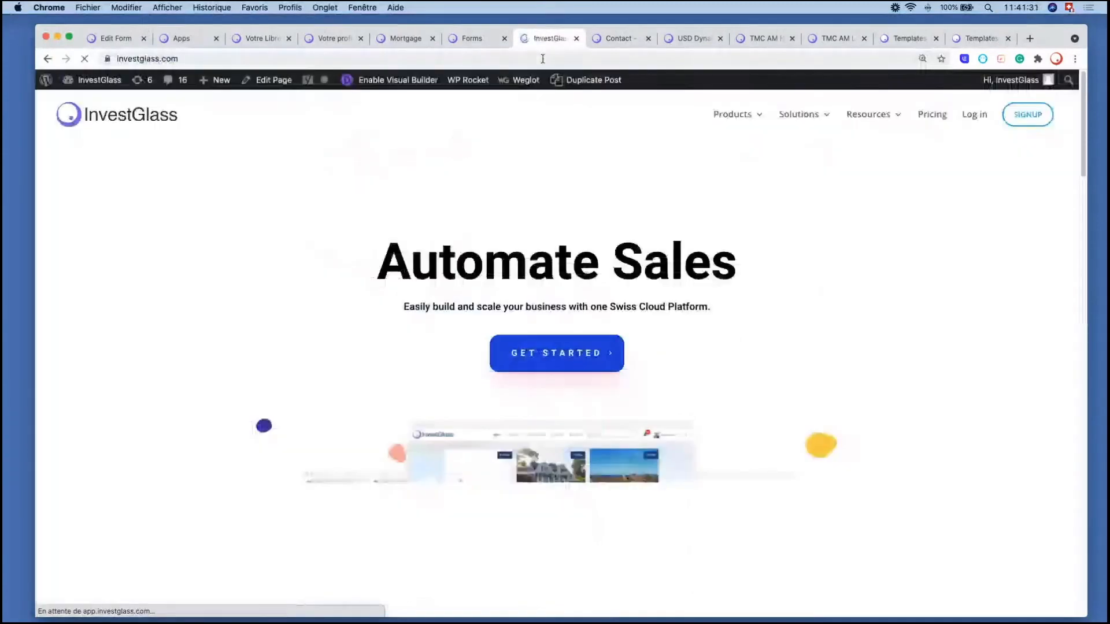
mouse_move(723, 118)
click(773, 320)
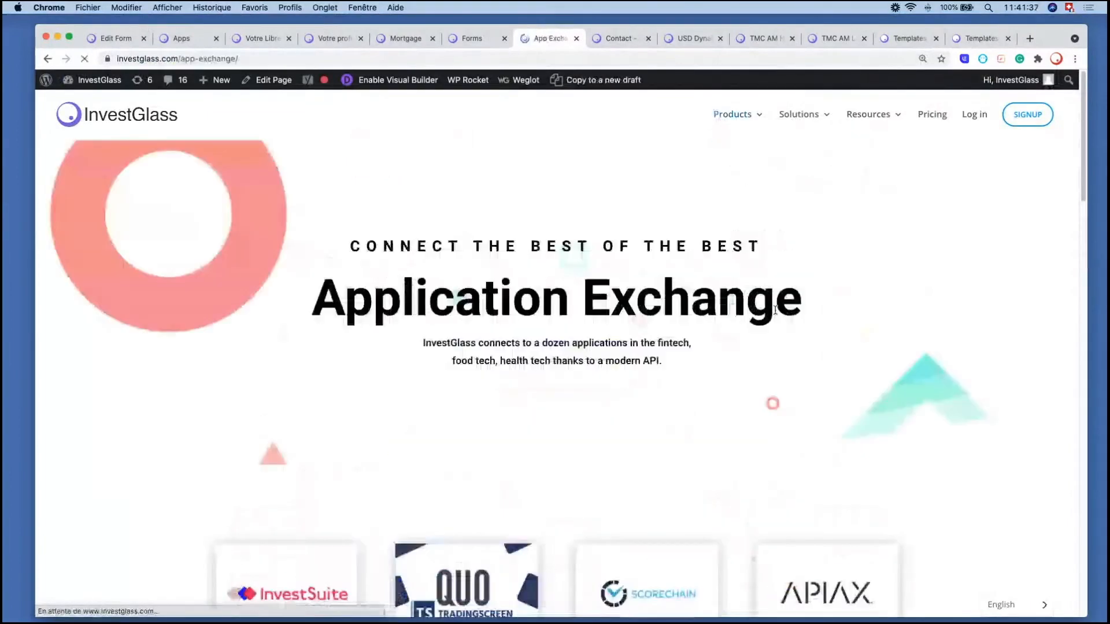
scroll(775, 311, down, 3)
scroll(778, 307, down, 4)
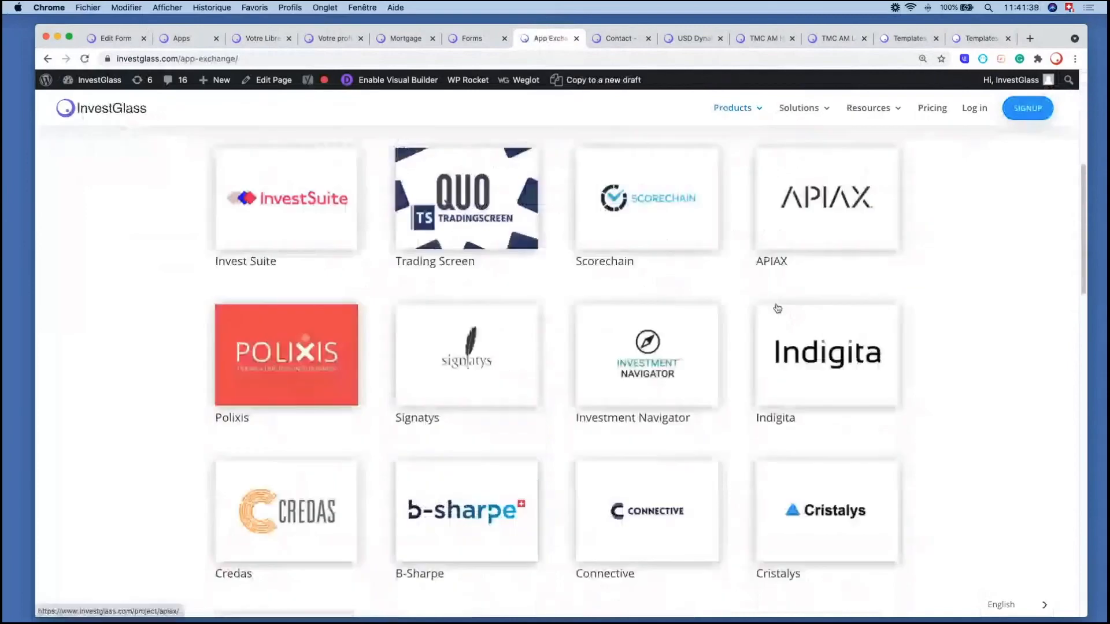
scroll(778, 308, down, 1)
scroll(778, 308, down, 1)
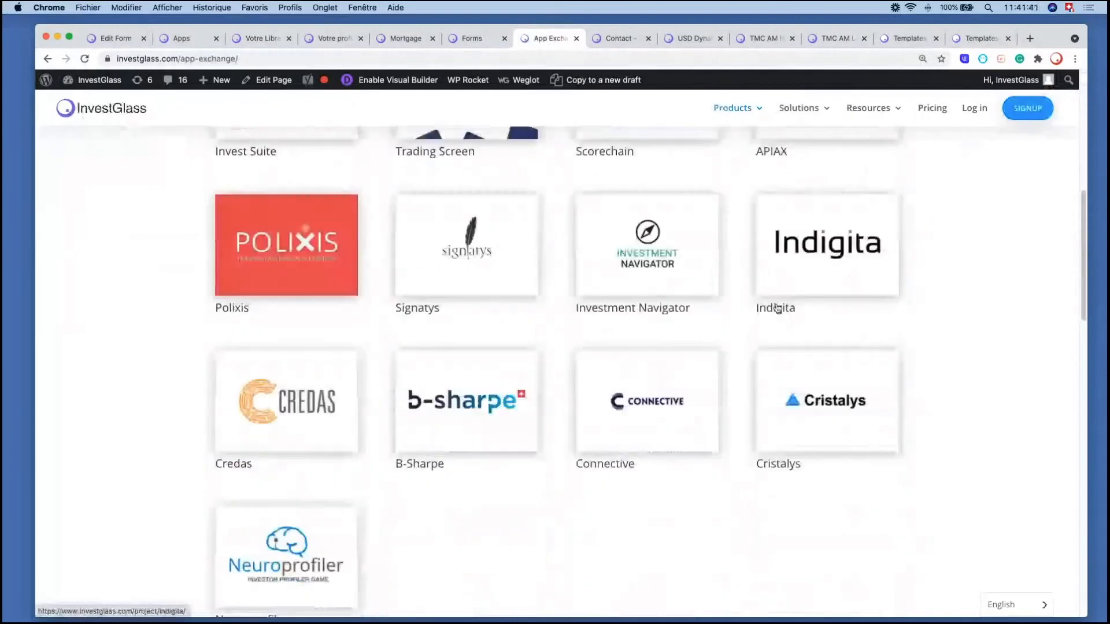
click(739, 121)
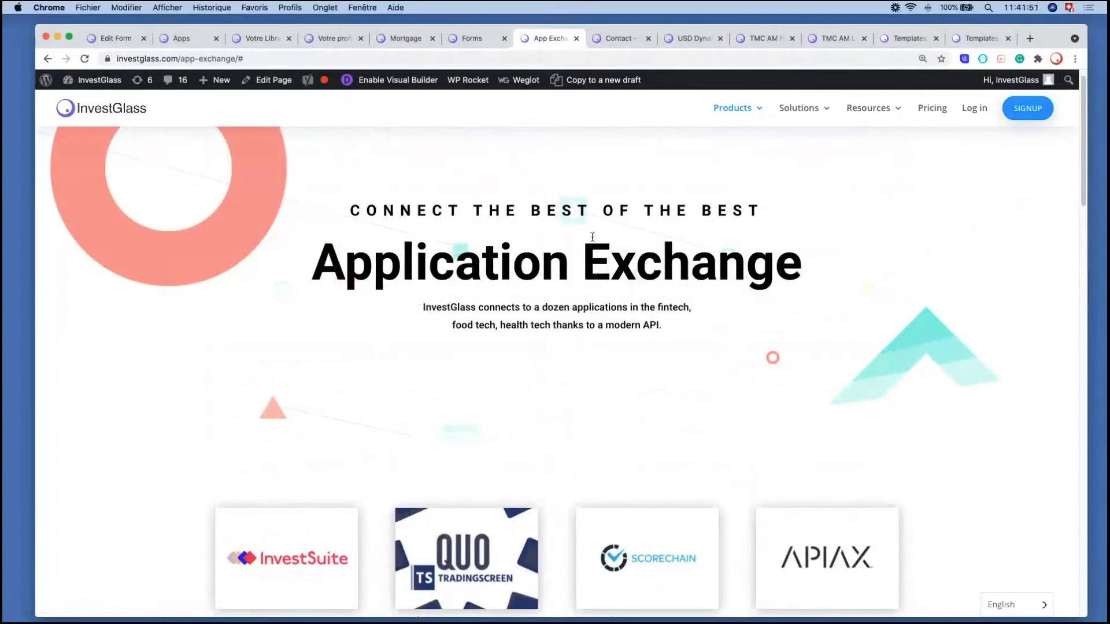
Step: View the Forms page's public sharing list and the InvestGlass API documentation, and close the documentation's browser tab
click(461, 40)
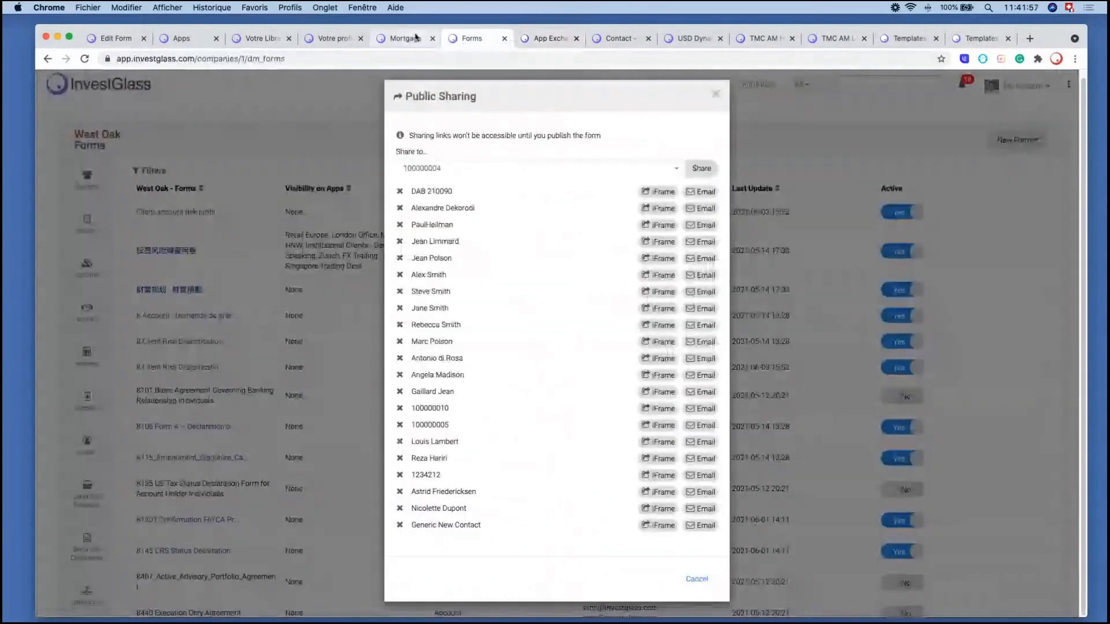
click(262, 44)
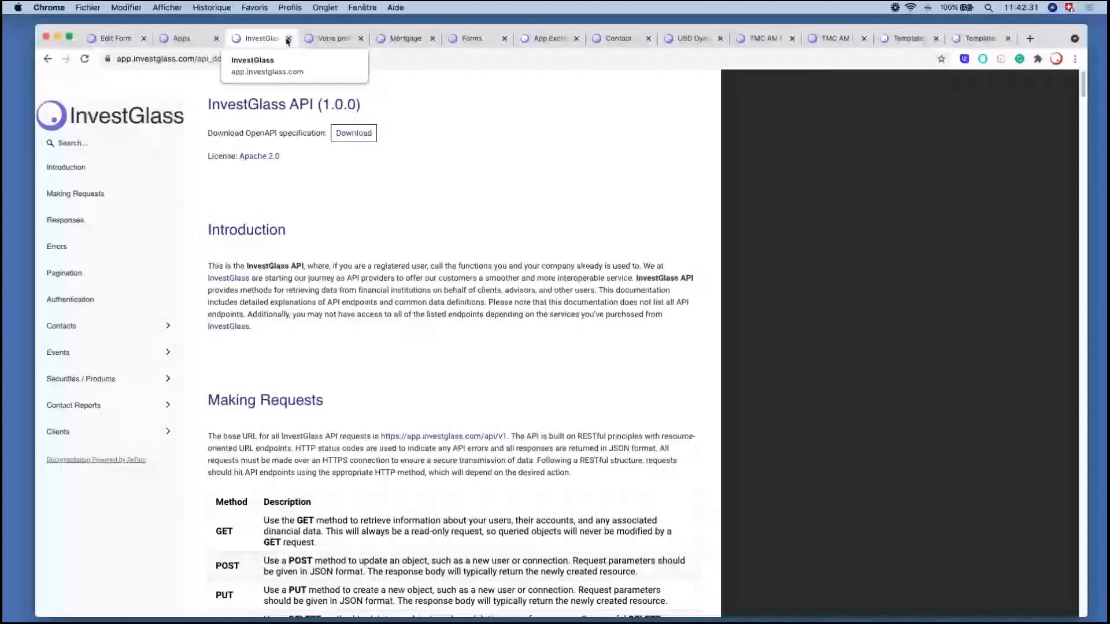
click(287, 39)
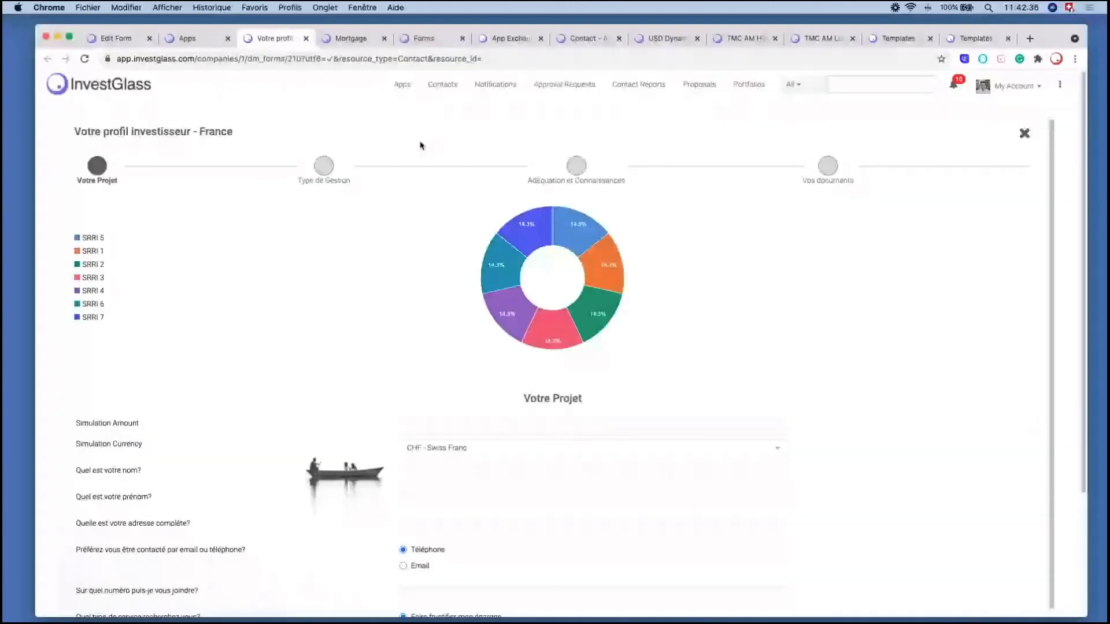